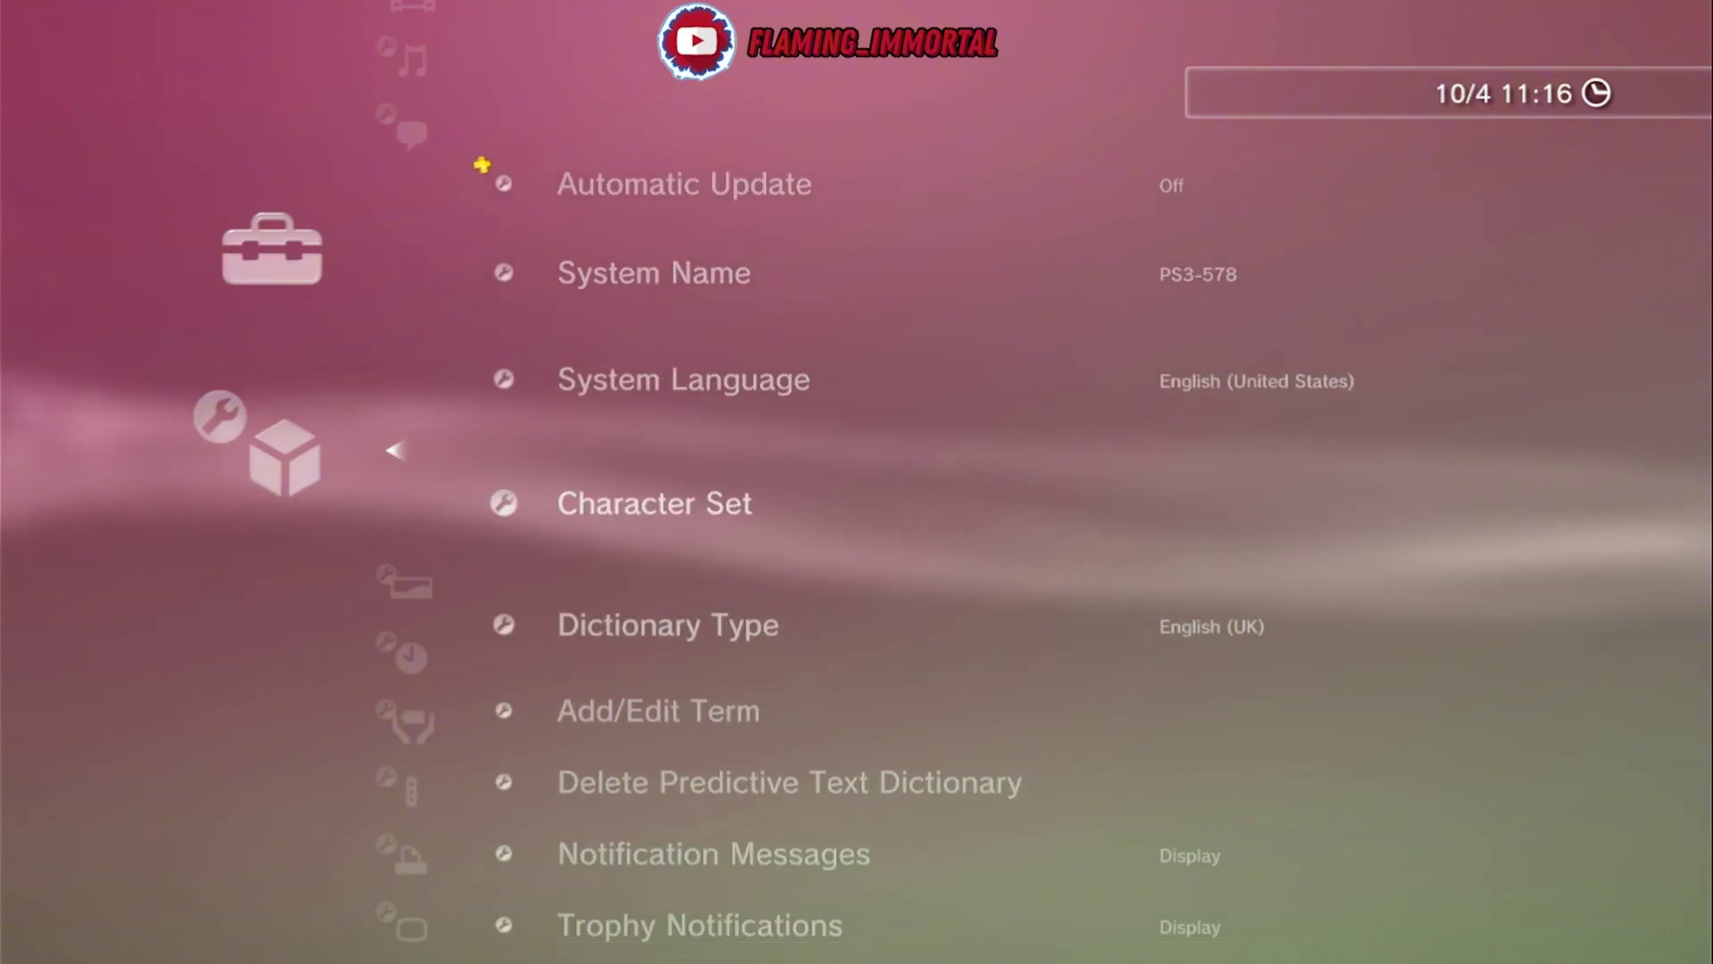
Open System Information in System Settings to check the system software version, and return to the Settings category
key(Down)
key(Down)
key(Down)
key(Down)
key(Down)
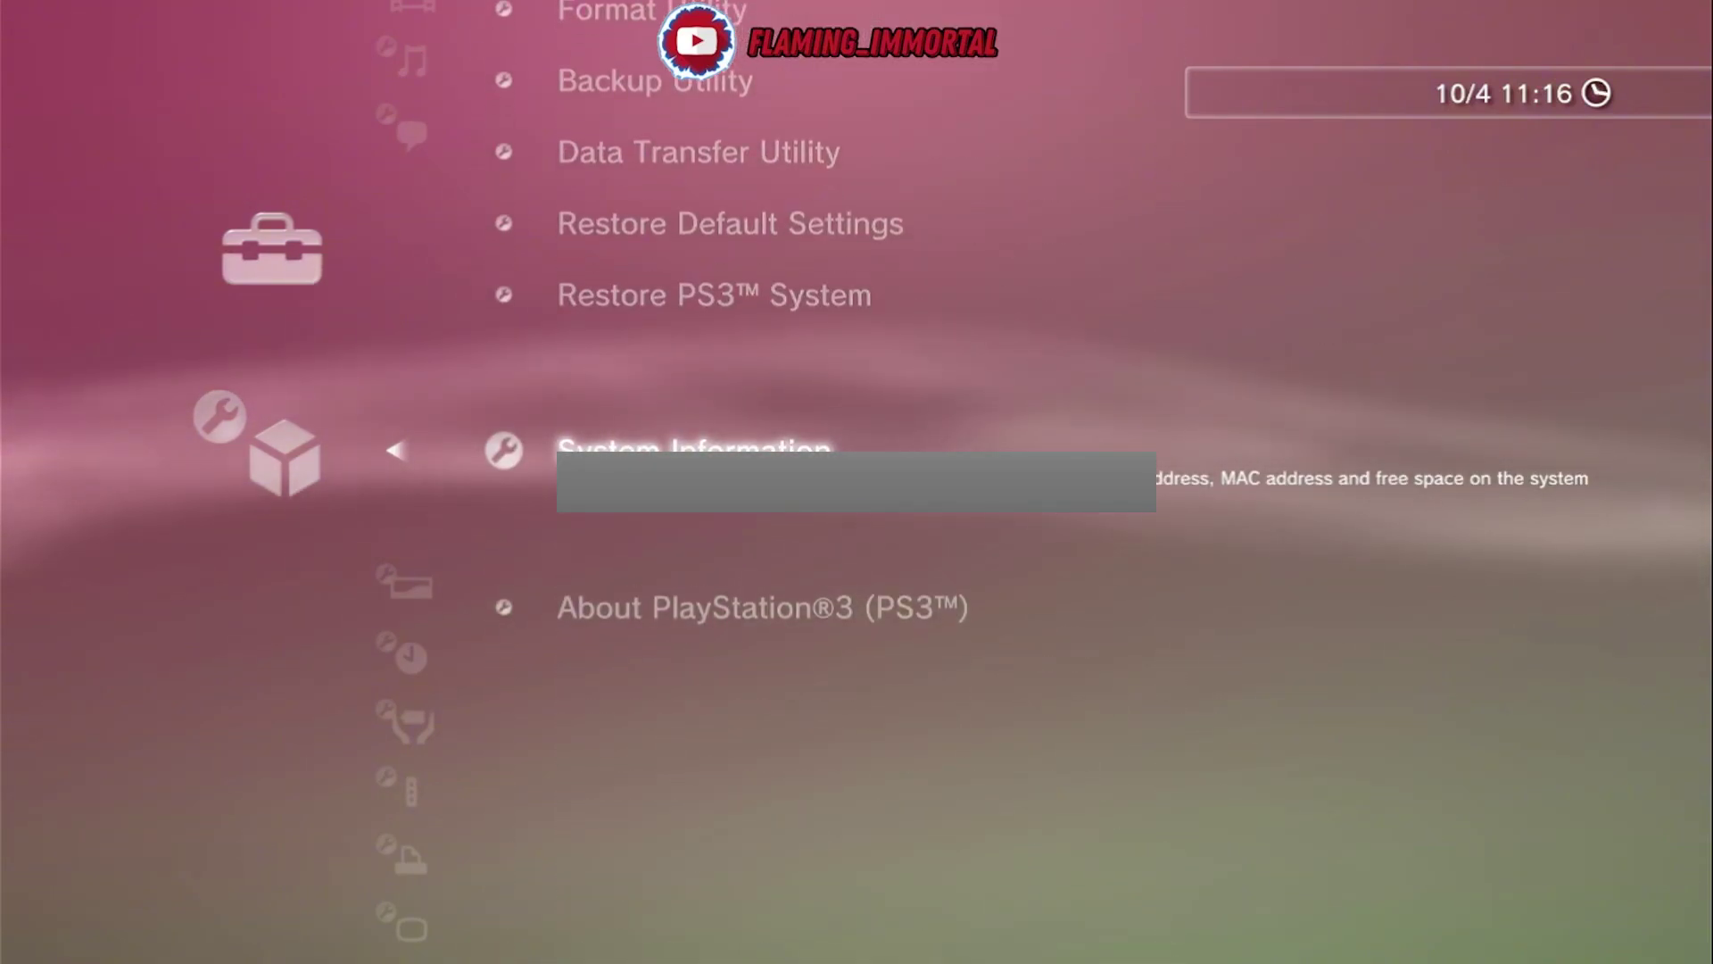
key(Return)
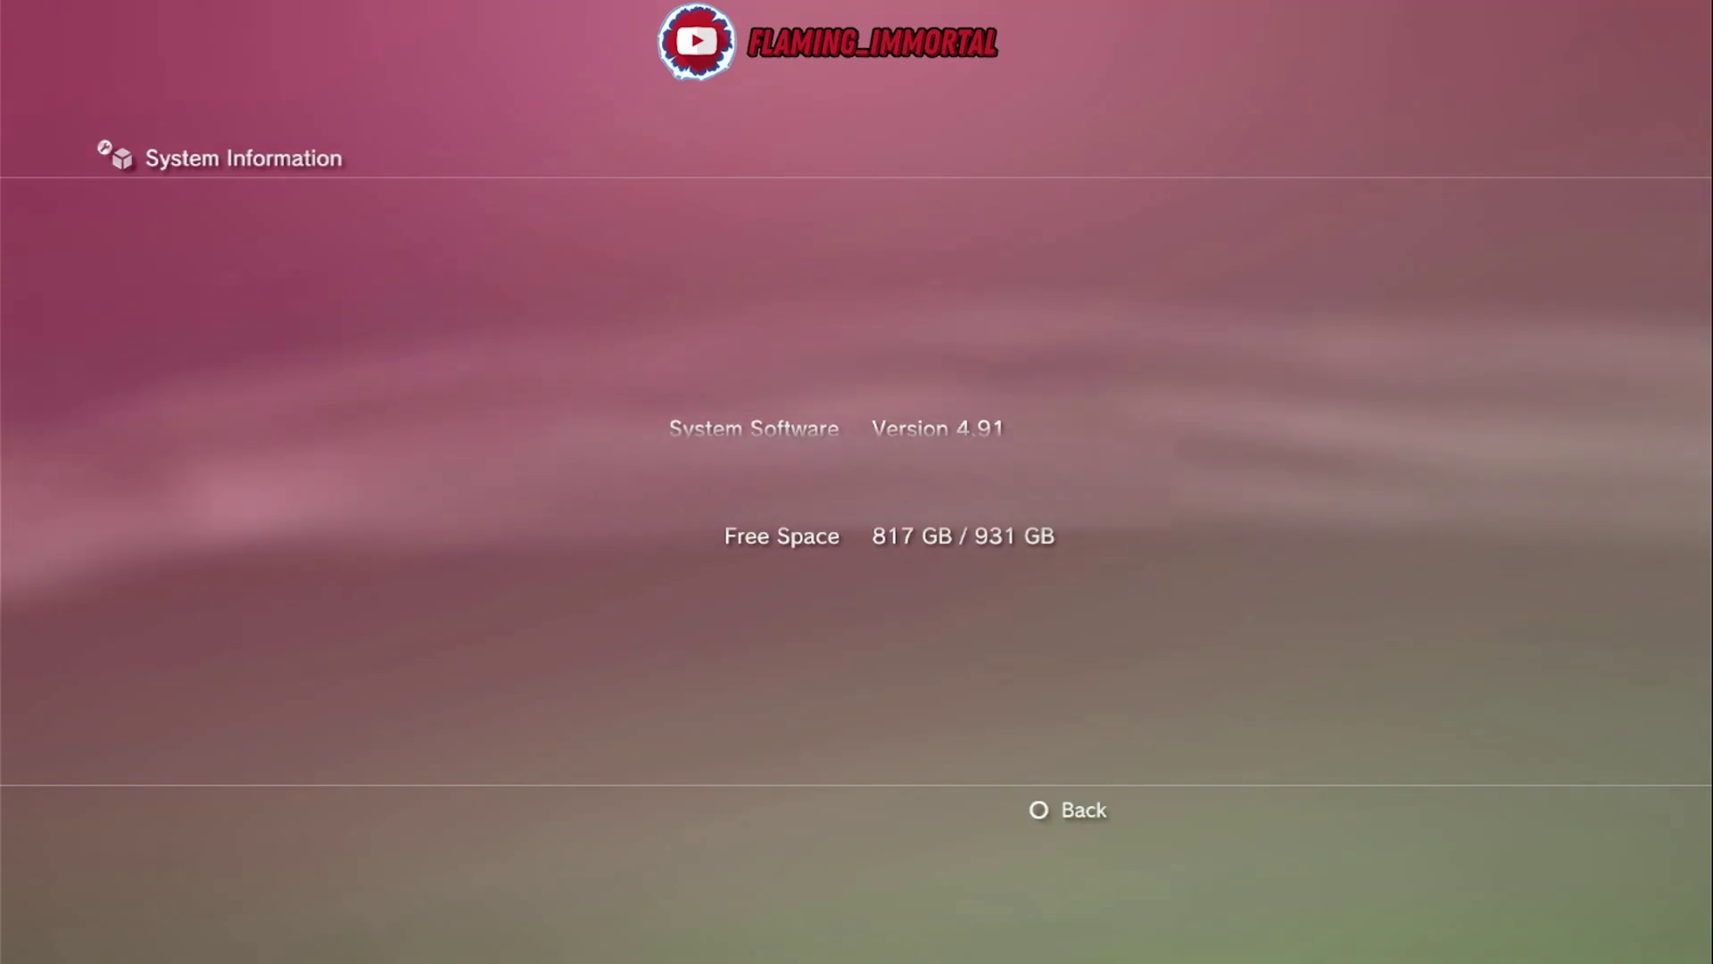
key(Escape)
key(Escape)
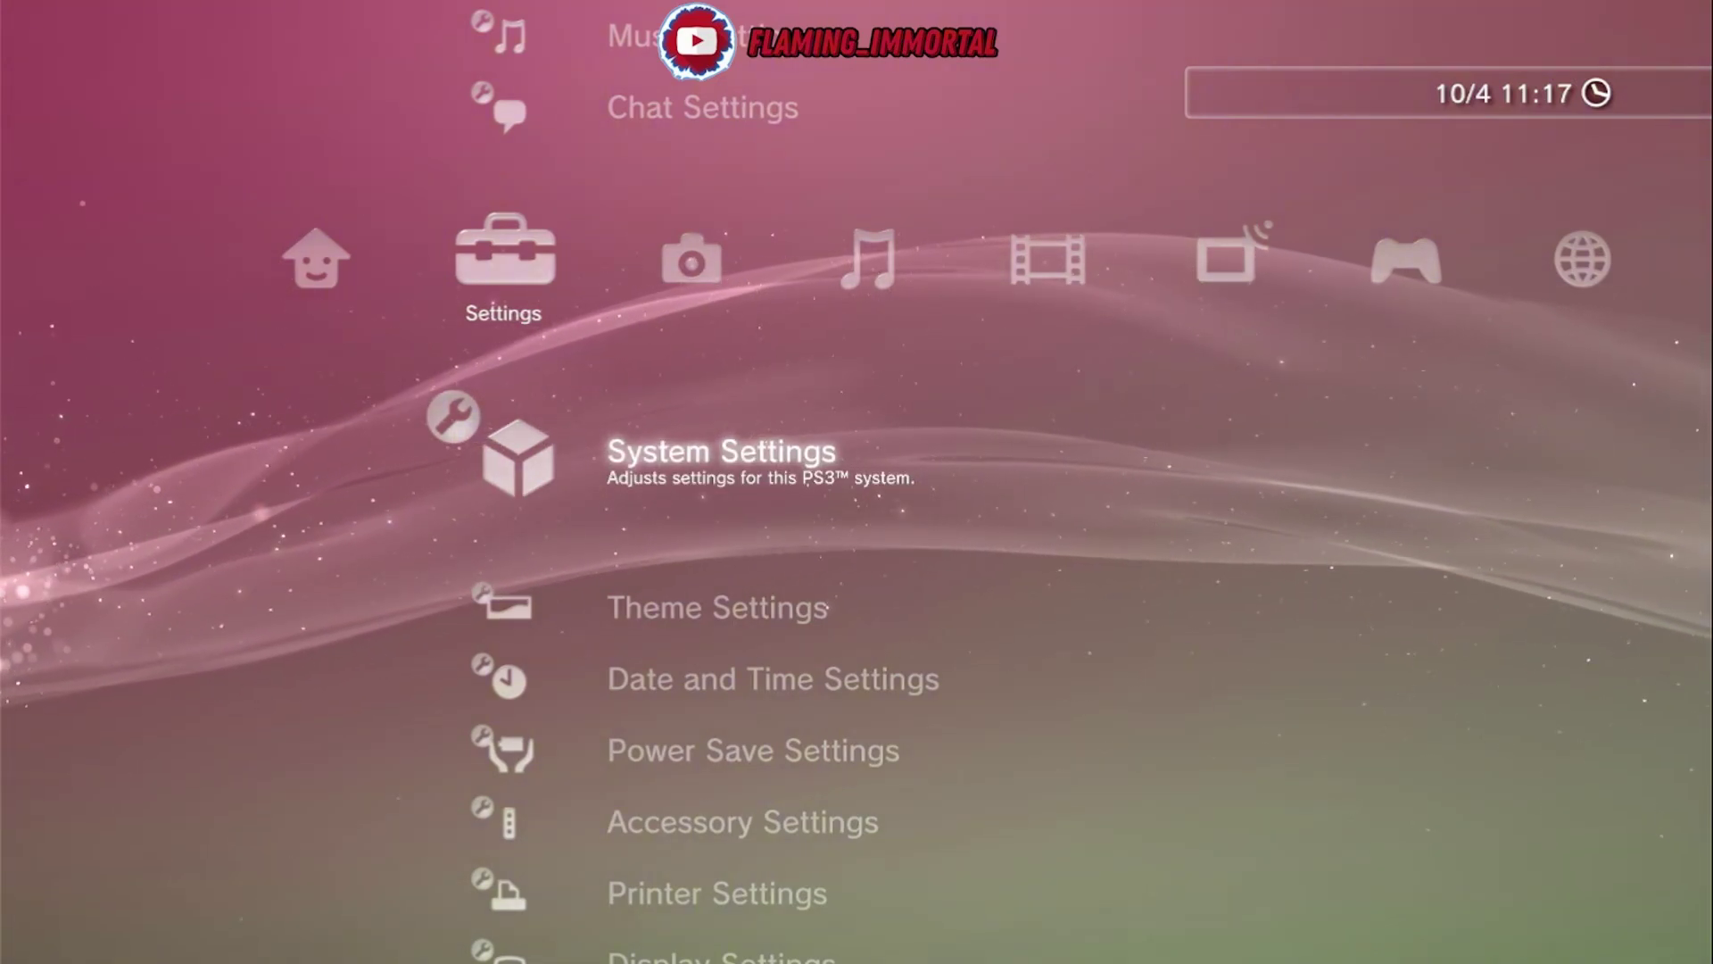
Open the Date and Time adjustment within Date and Time Settings and leave it
key(Down)
key(Down)
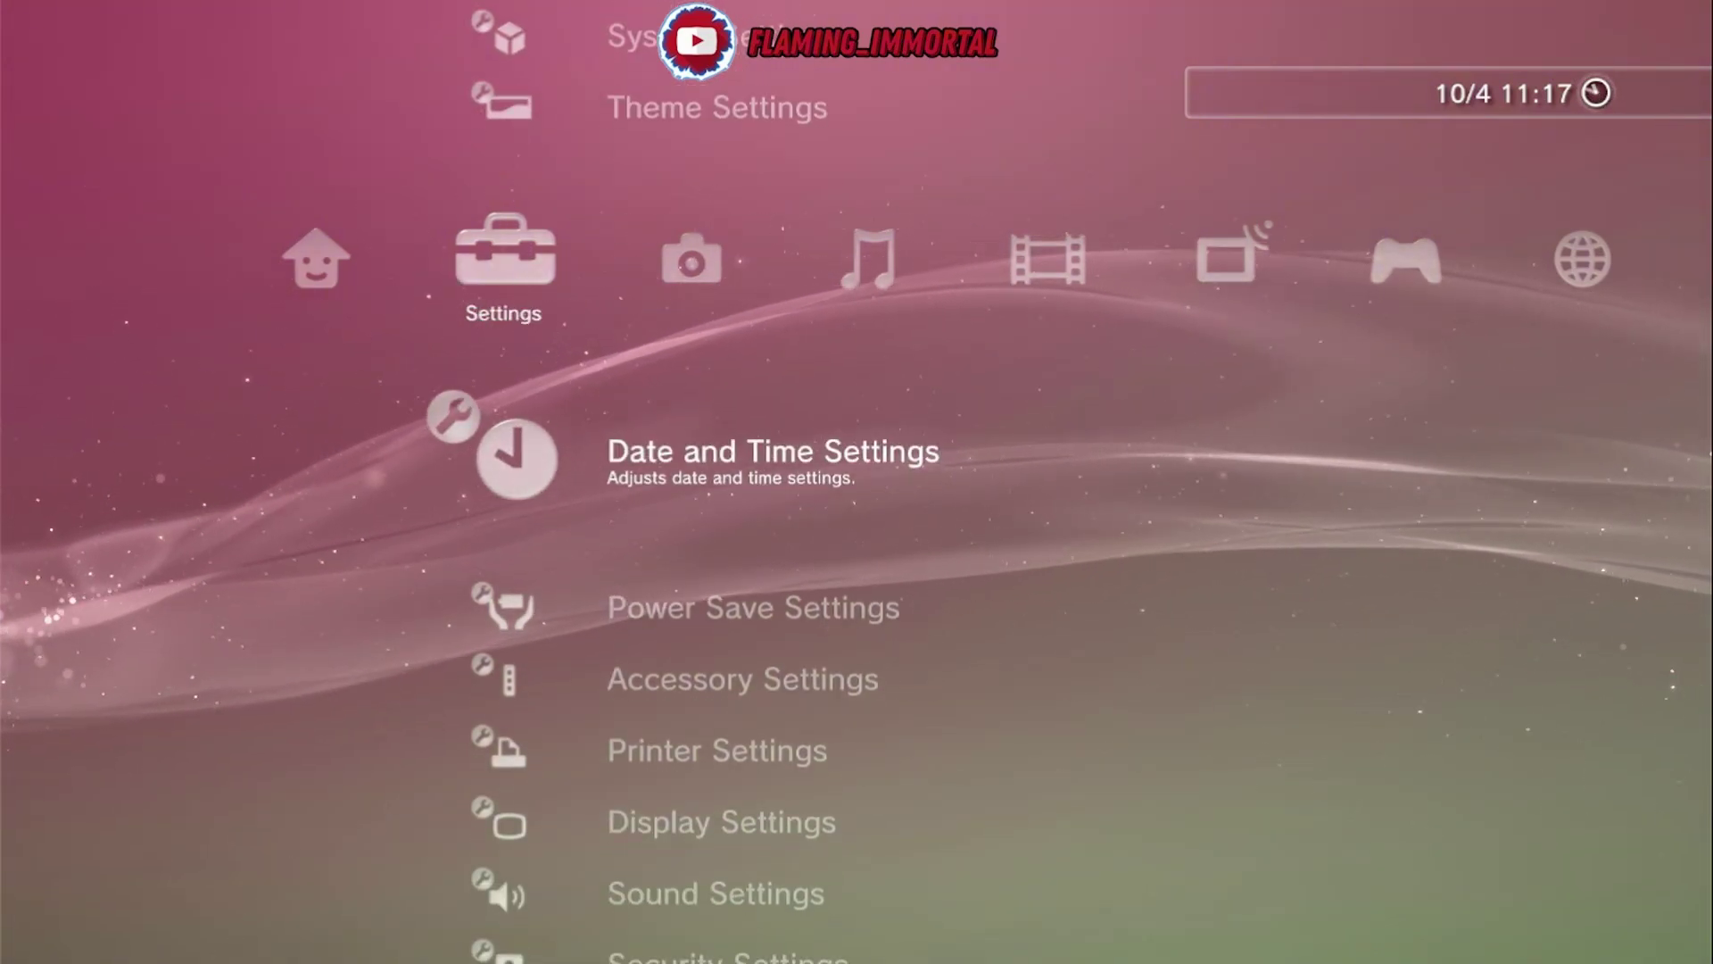
key(Return)
key(Down)
key(Return)
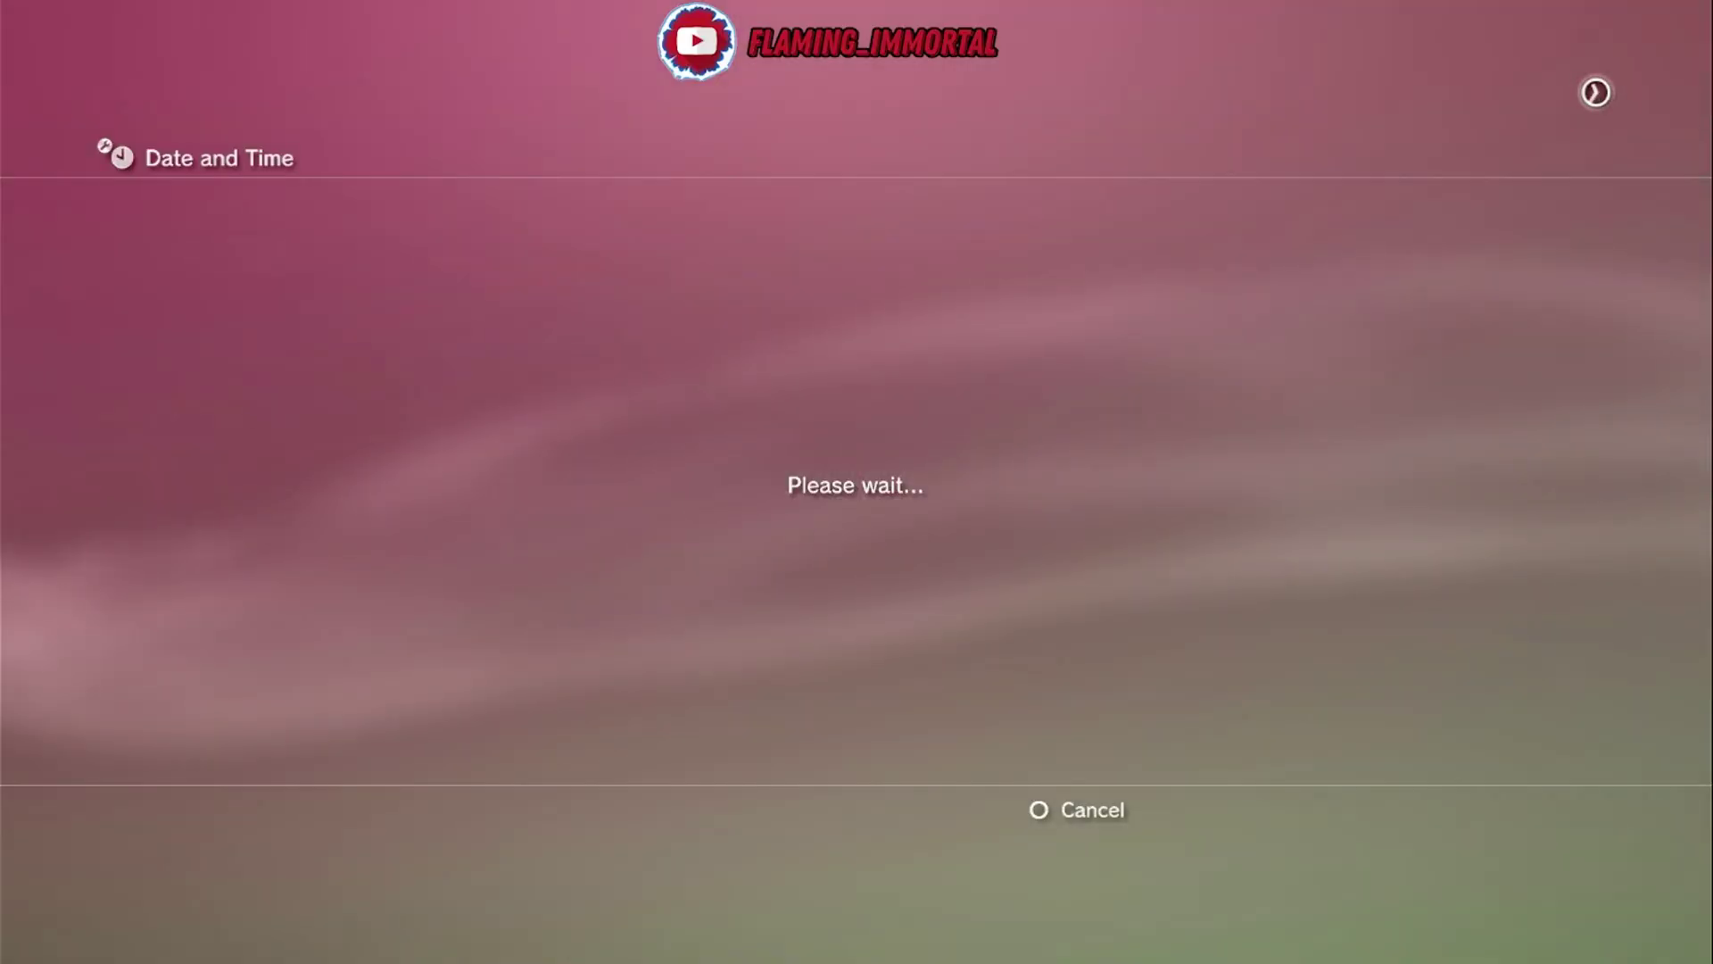
key(Escape)
Go to the Game category with the Enable HEN entry selected
key(Right)
key(Right)
key(Right)
key(Right)
key(Right)
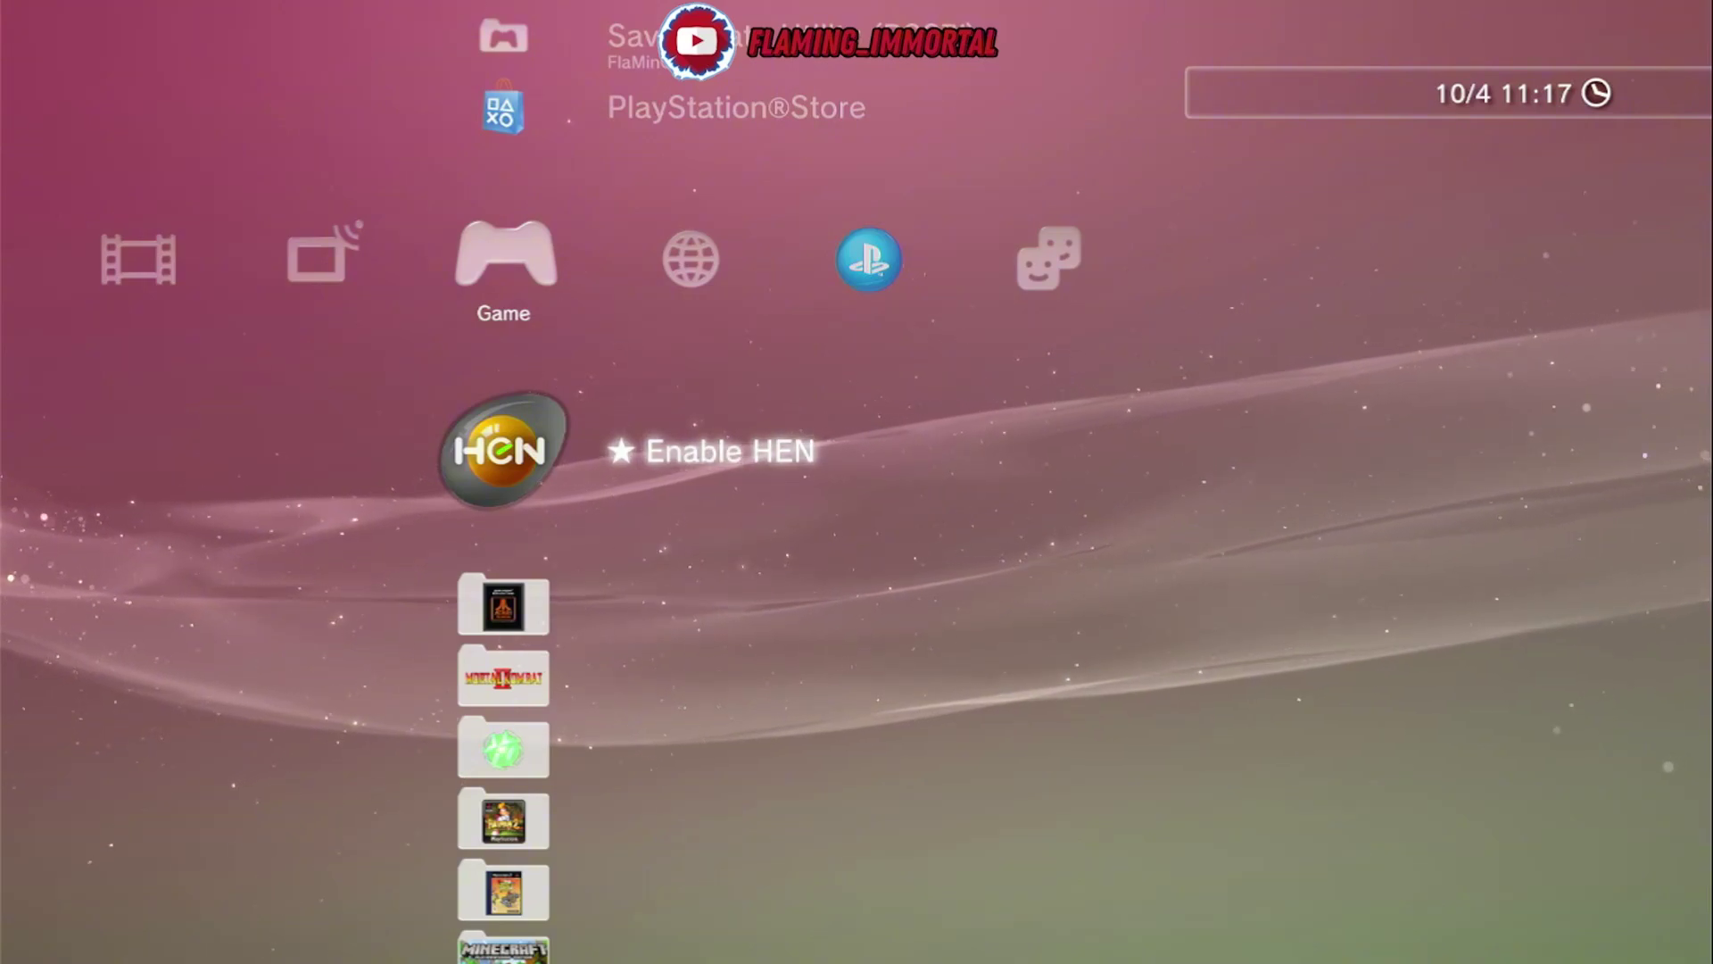
key(Down)
key(Down)
key(Down)
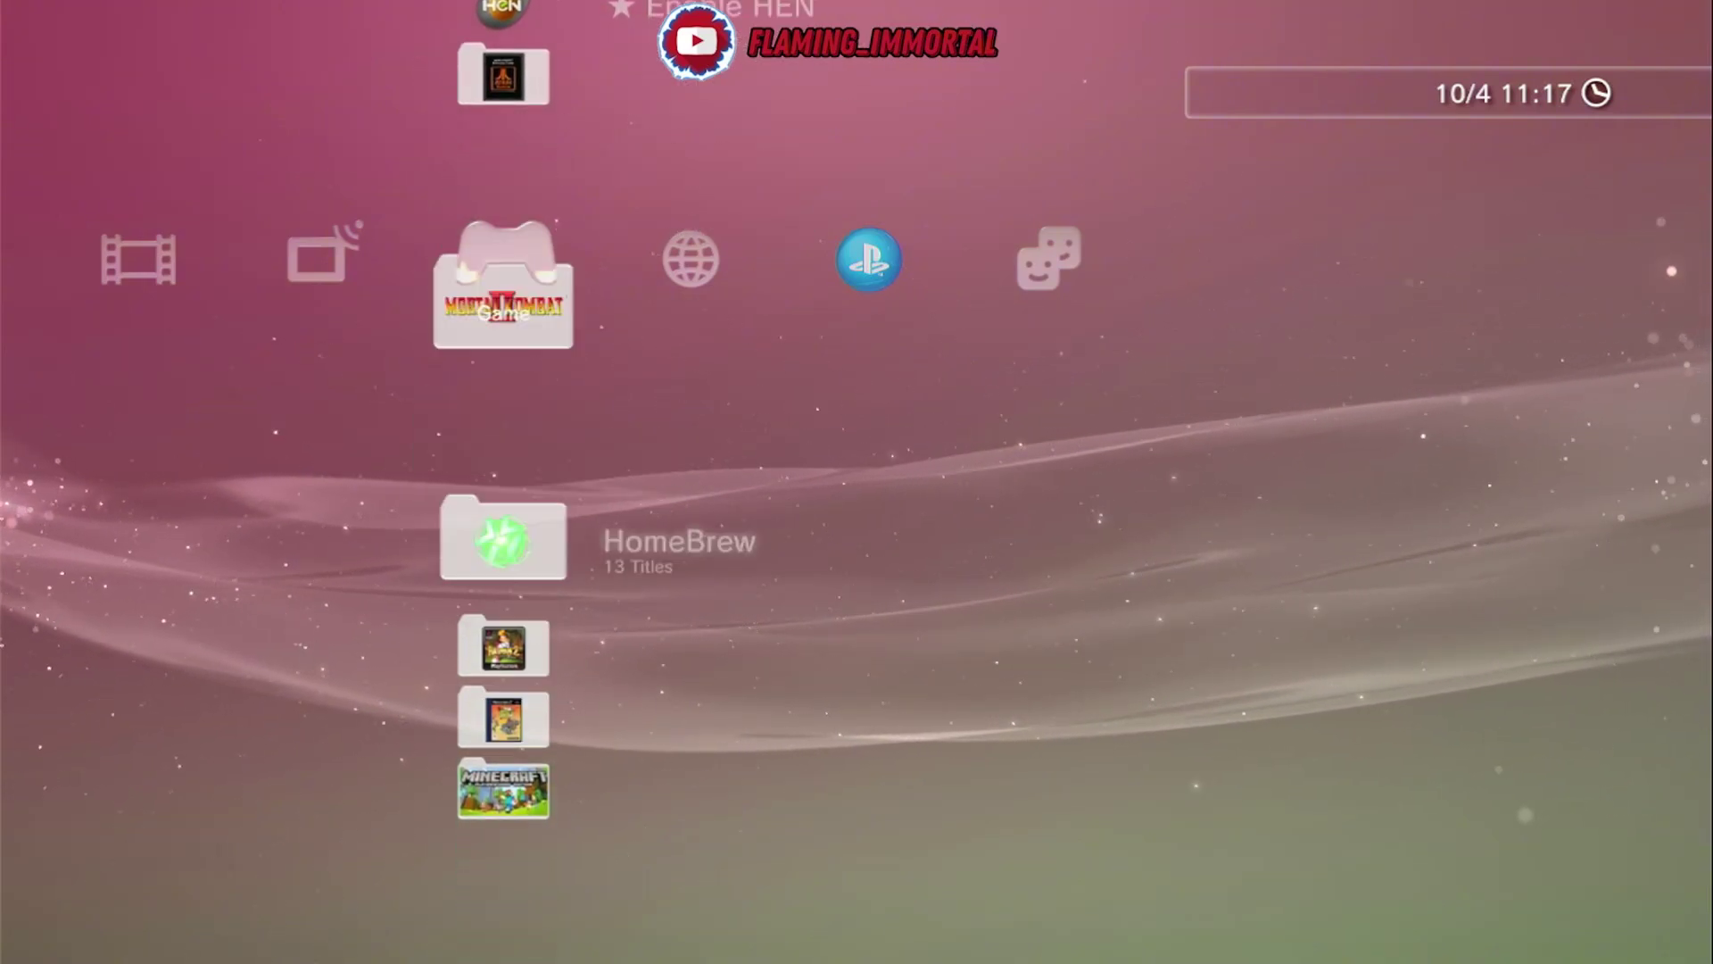
key(Return)
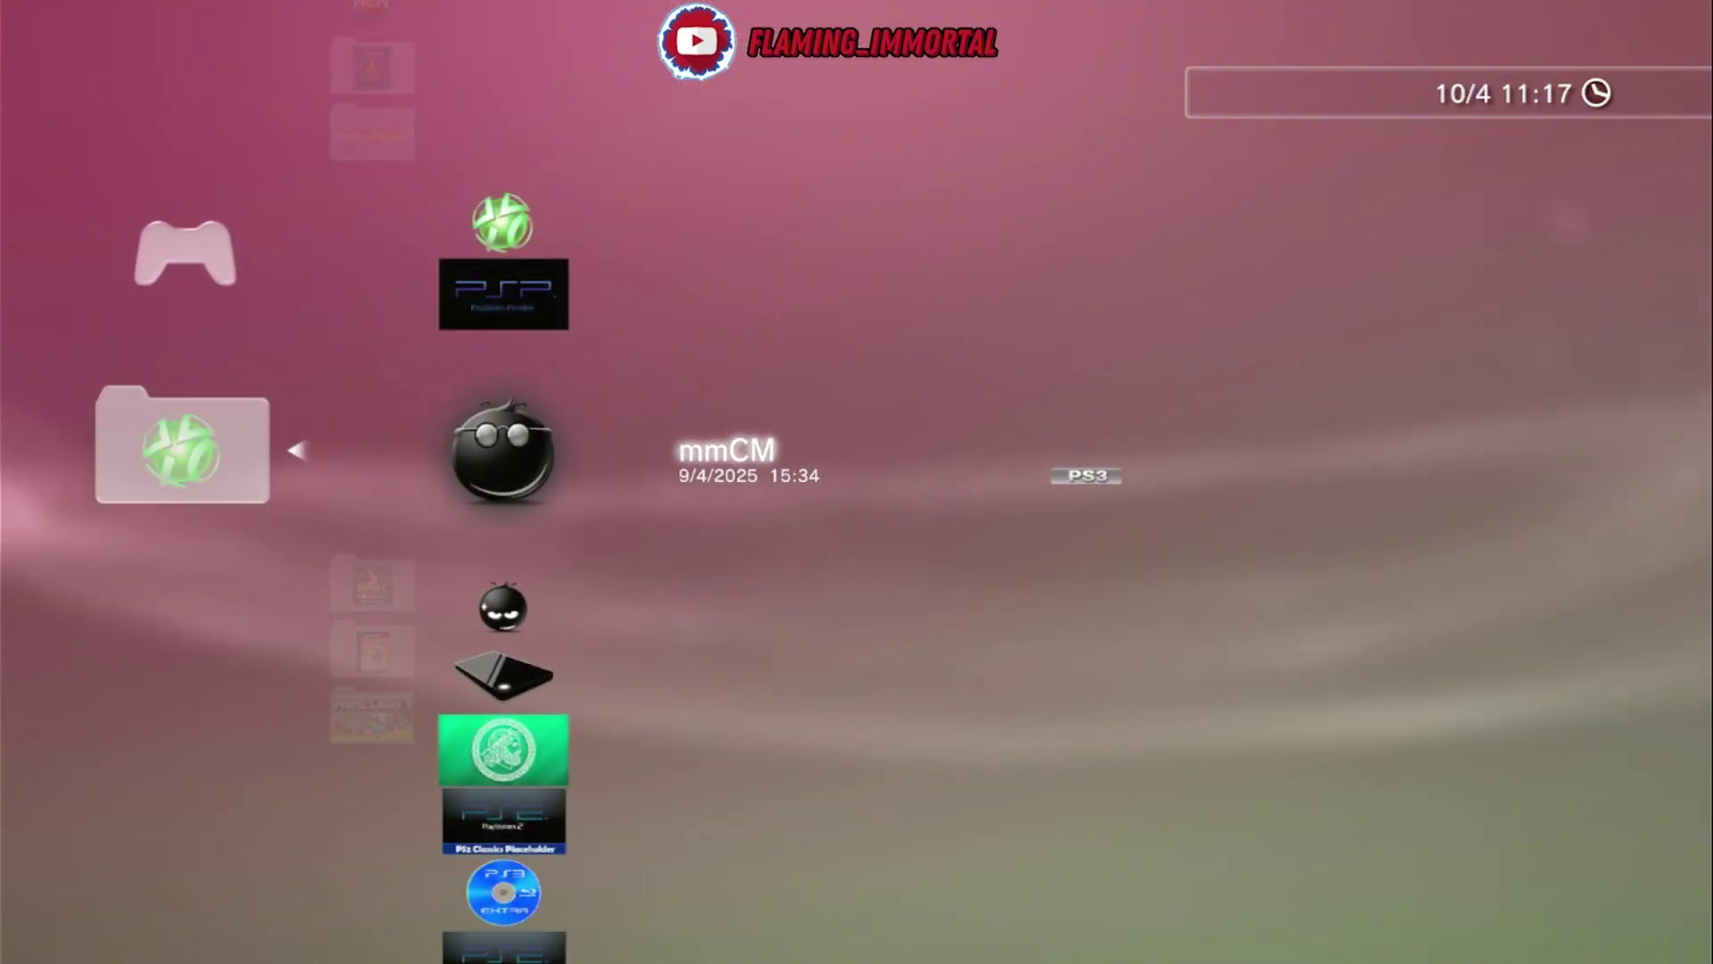
key(Menu)
key(Escape)
key(Escape)
Run Enable HEN in the Game category and confirm closing the browser
key(Up)
key(Up)
key(Up)
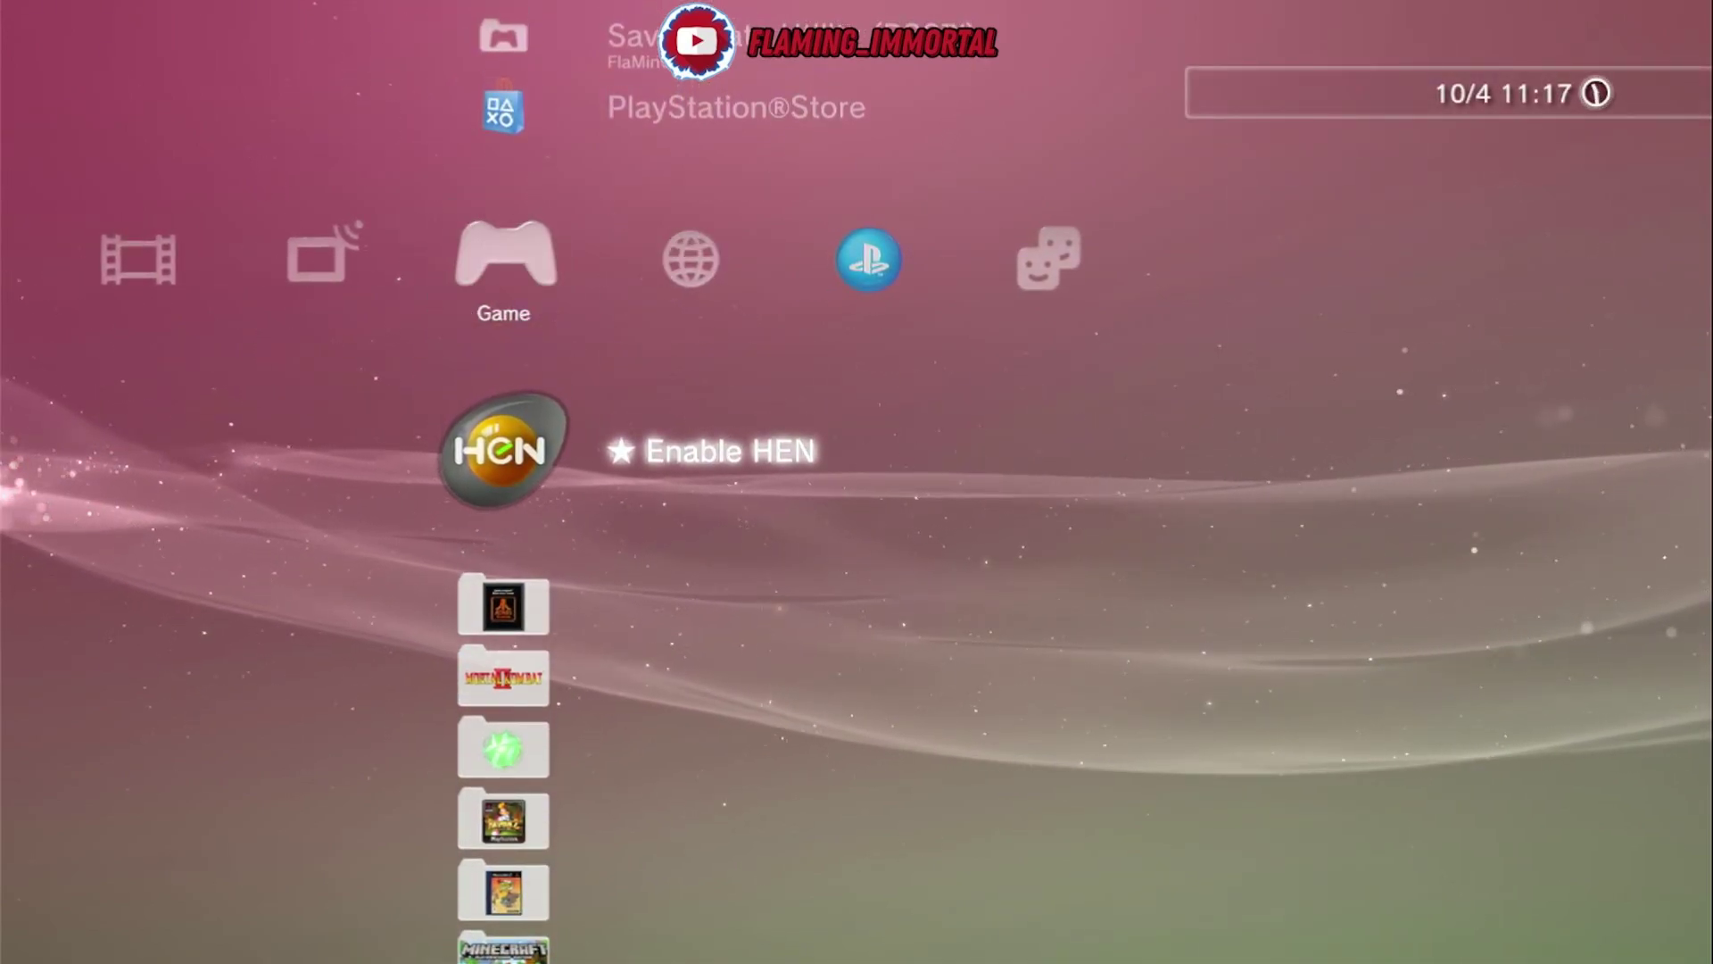
key(Return)
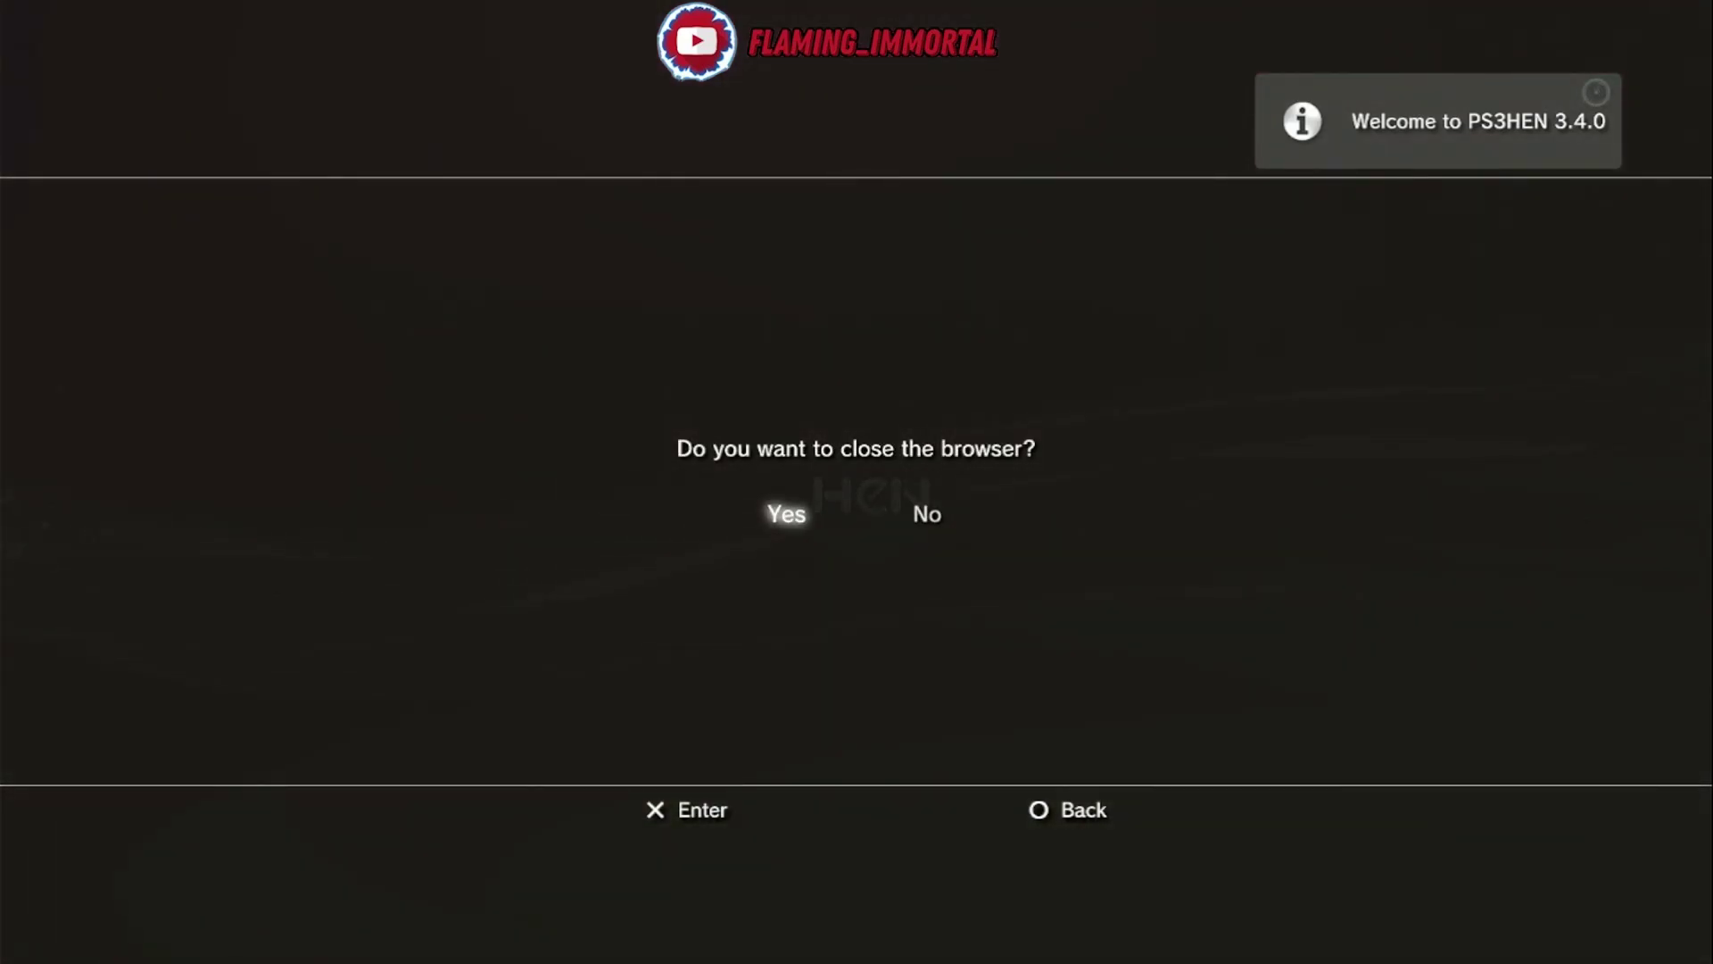
key(Return)
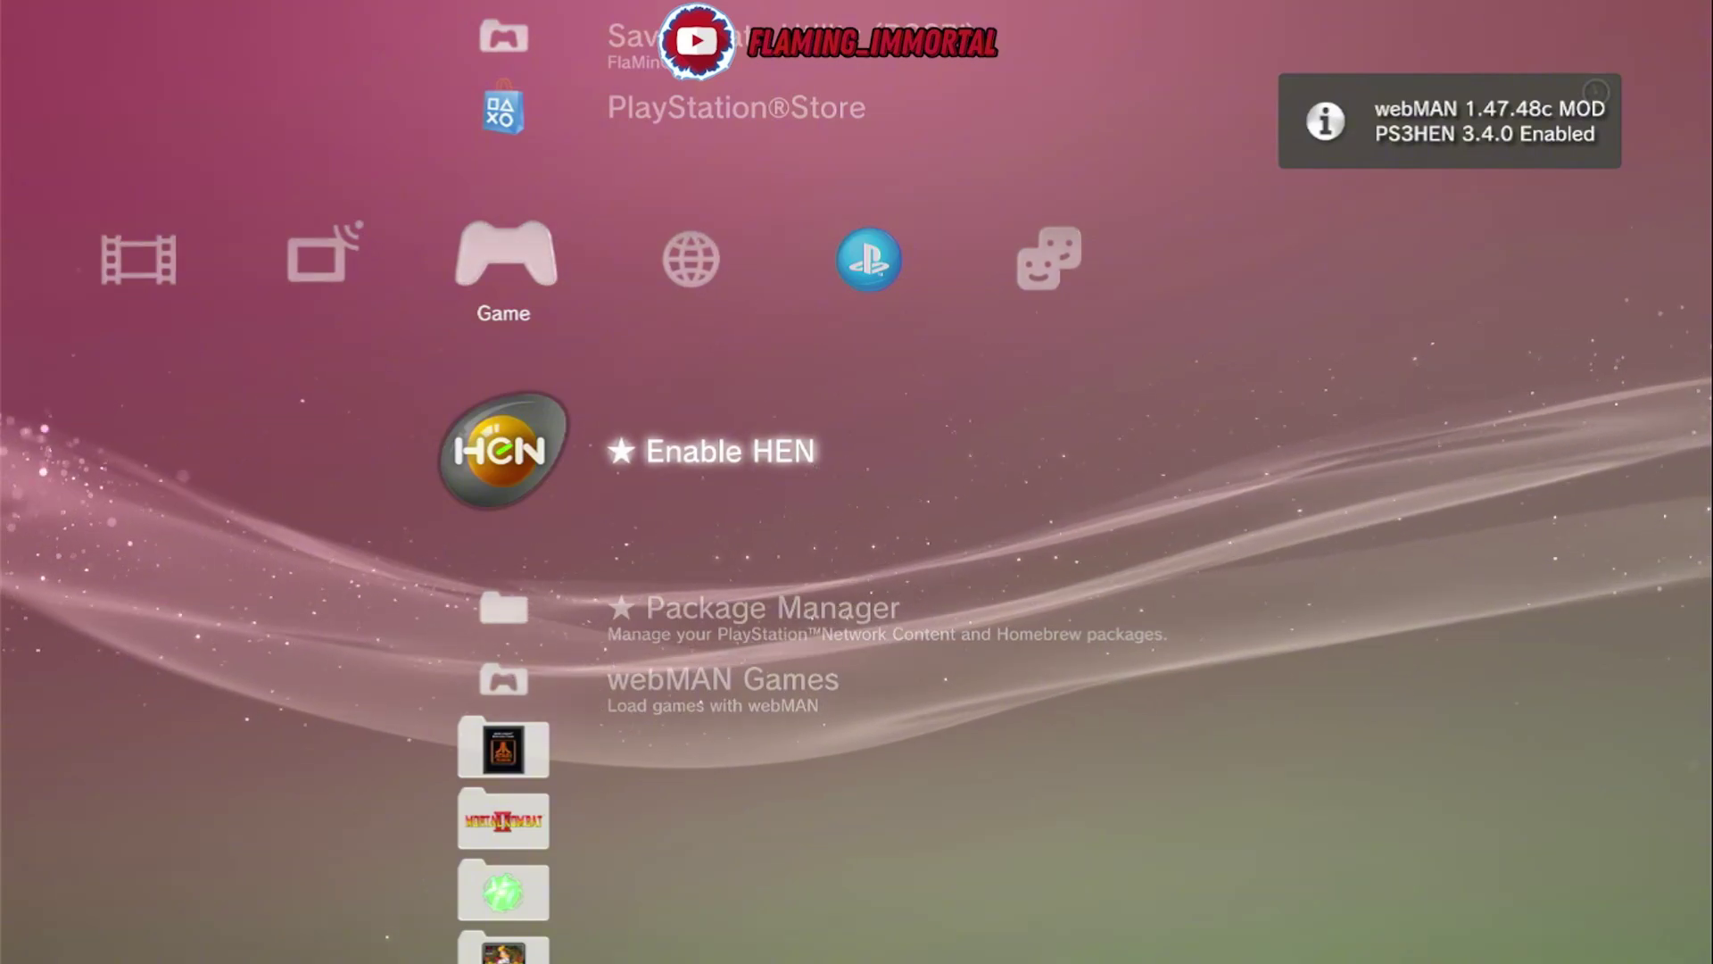
key(Down)
key(Down)
key(Down)
key(Down)
key(Down)
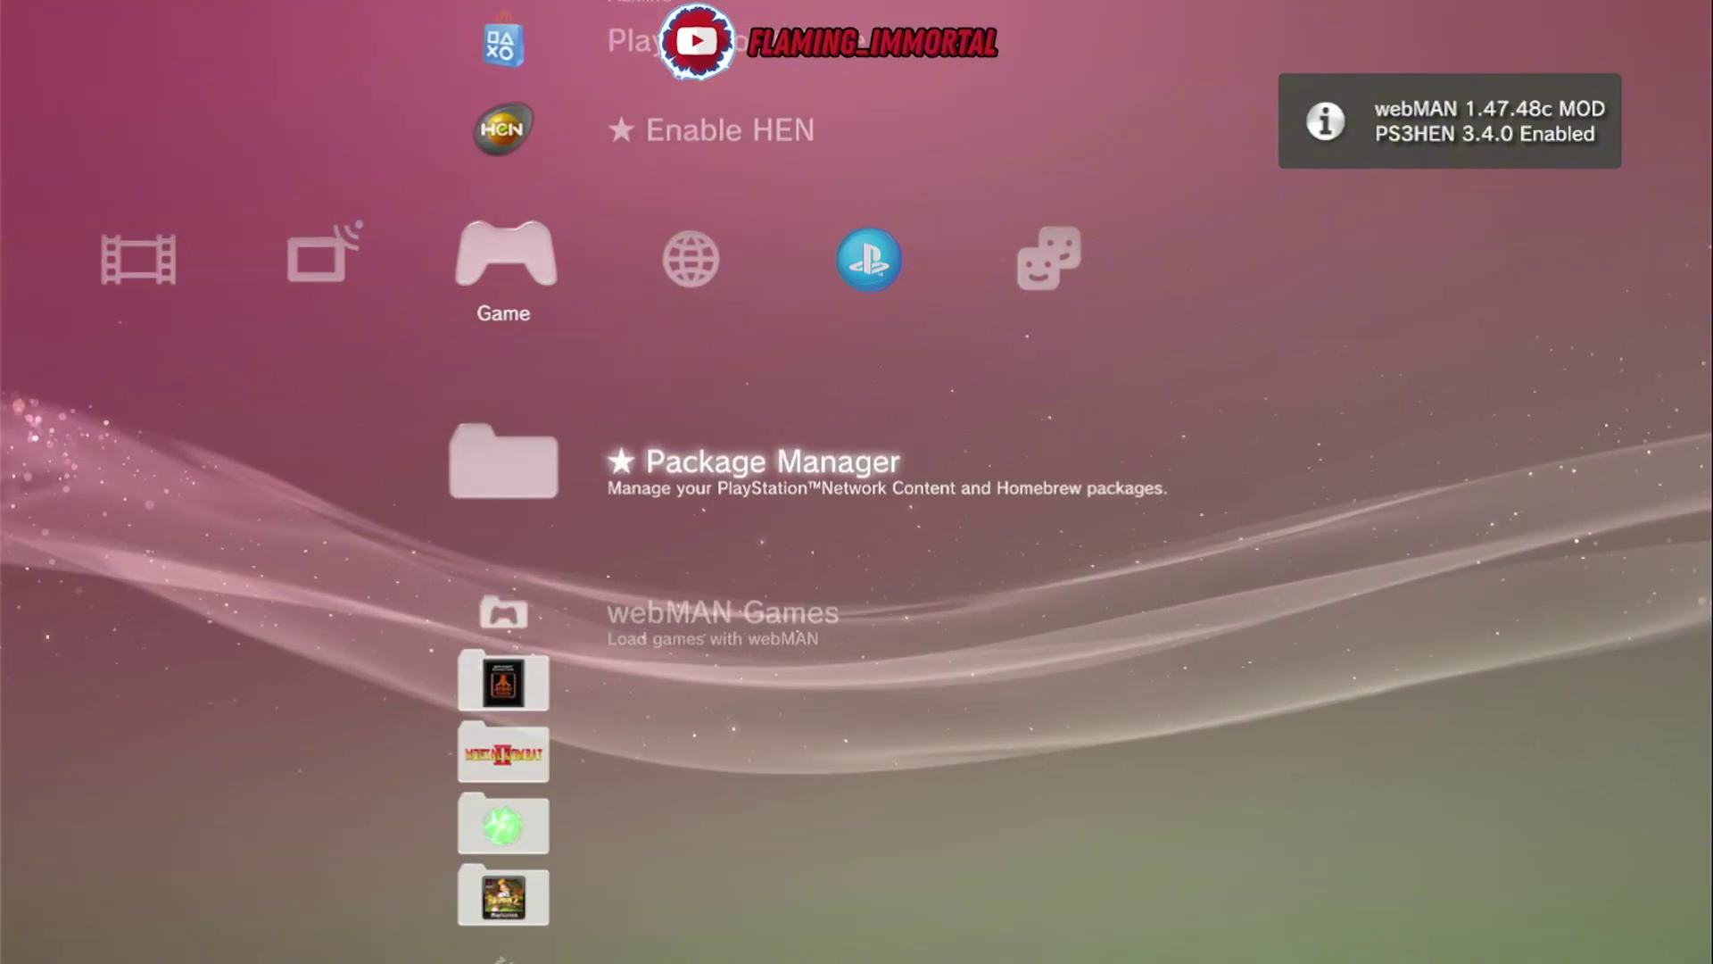
key(Up)
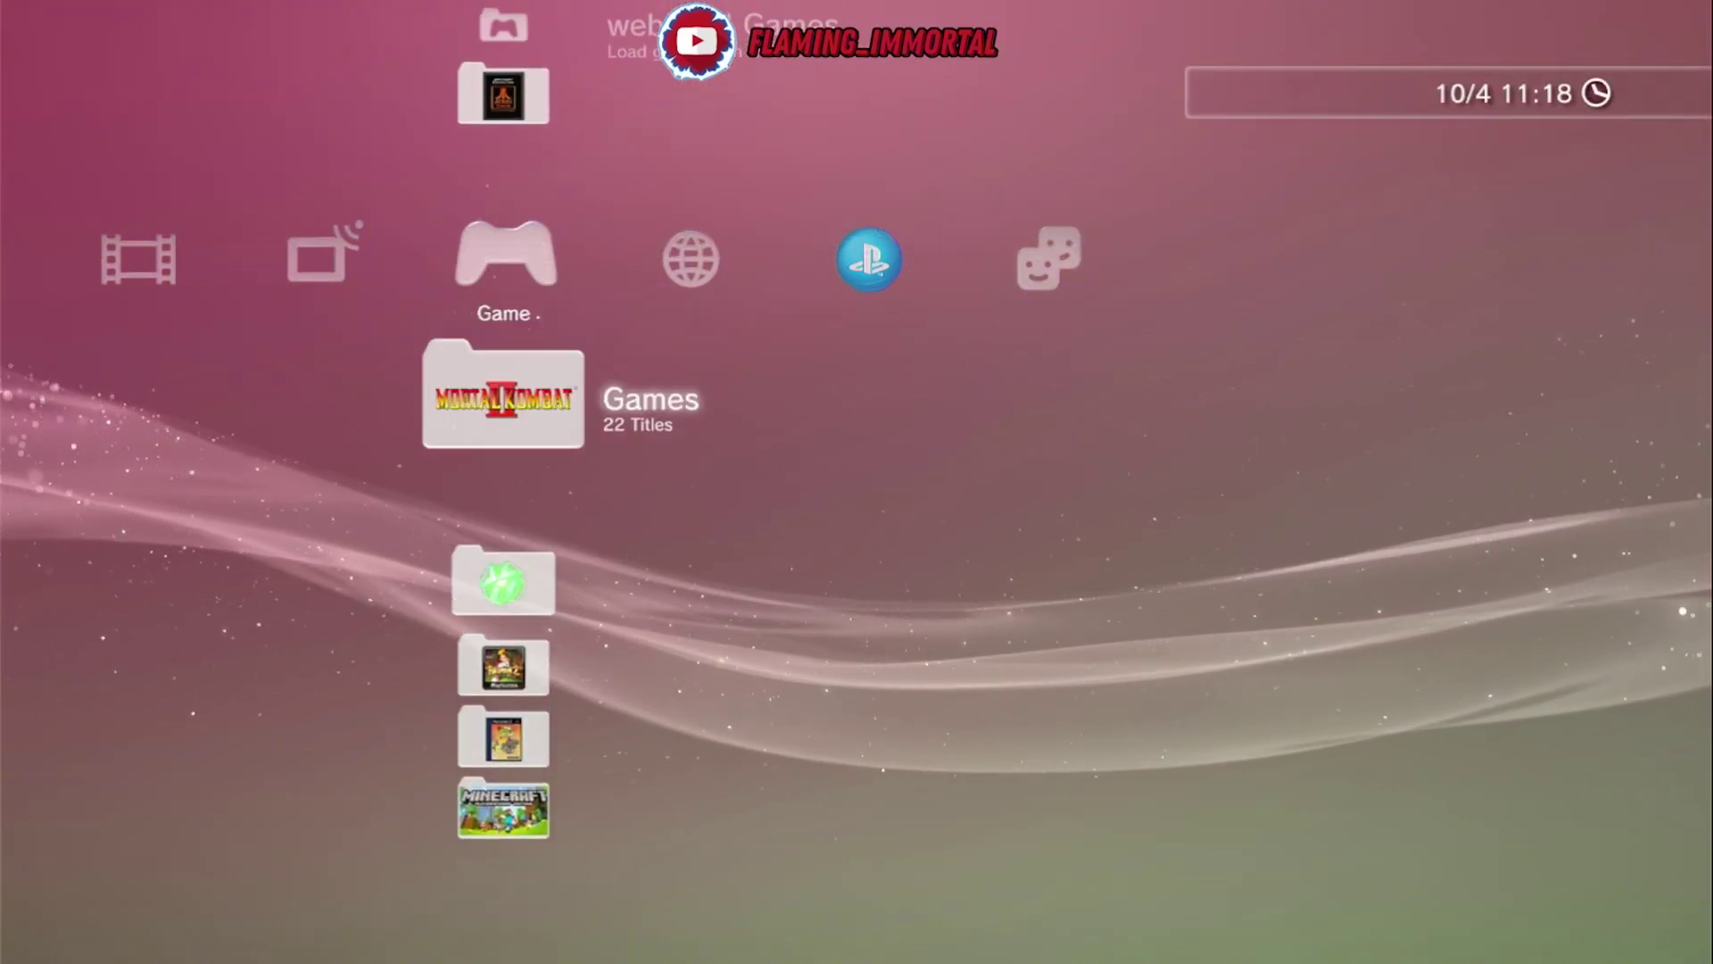
key(Up)
key(Up)
key(Down)
key(Down)
key(Down)
key(Return)
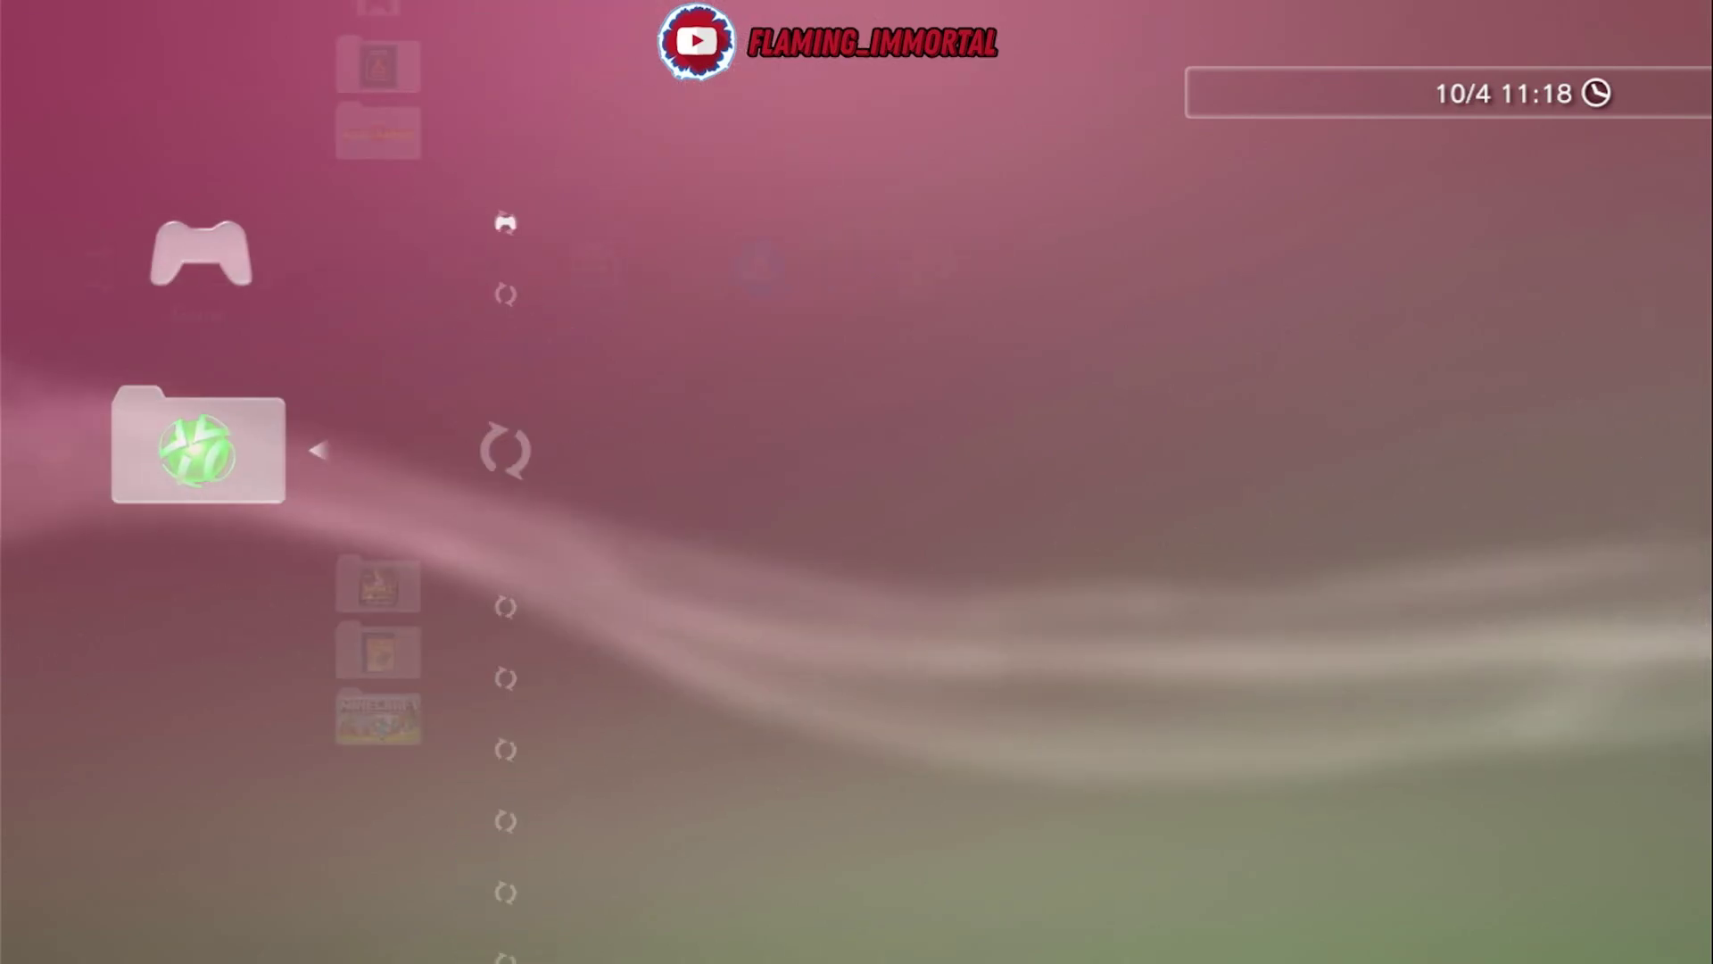
key(Escape)
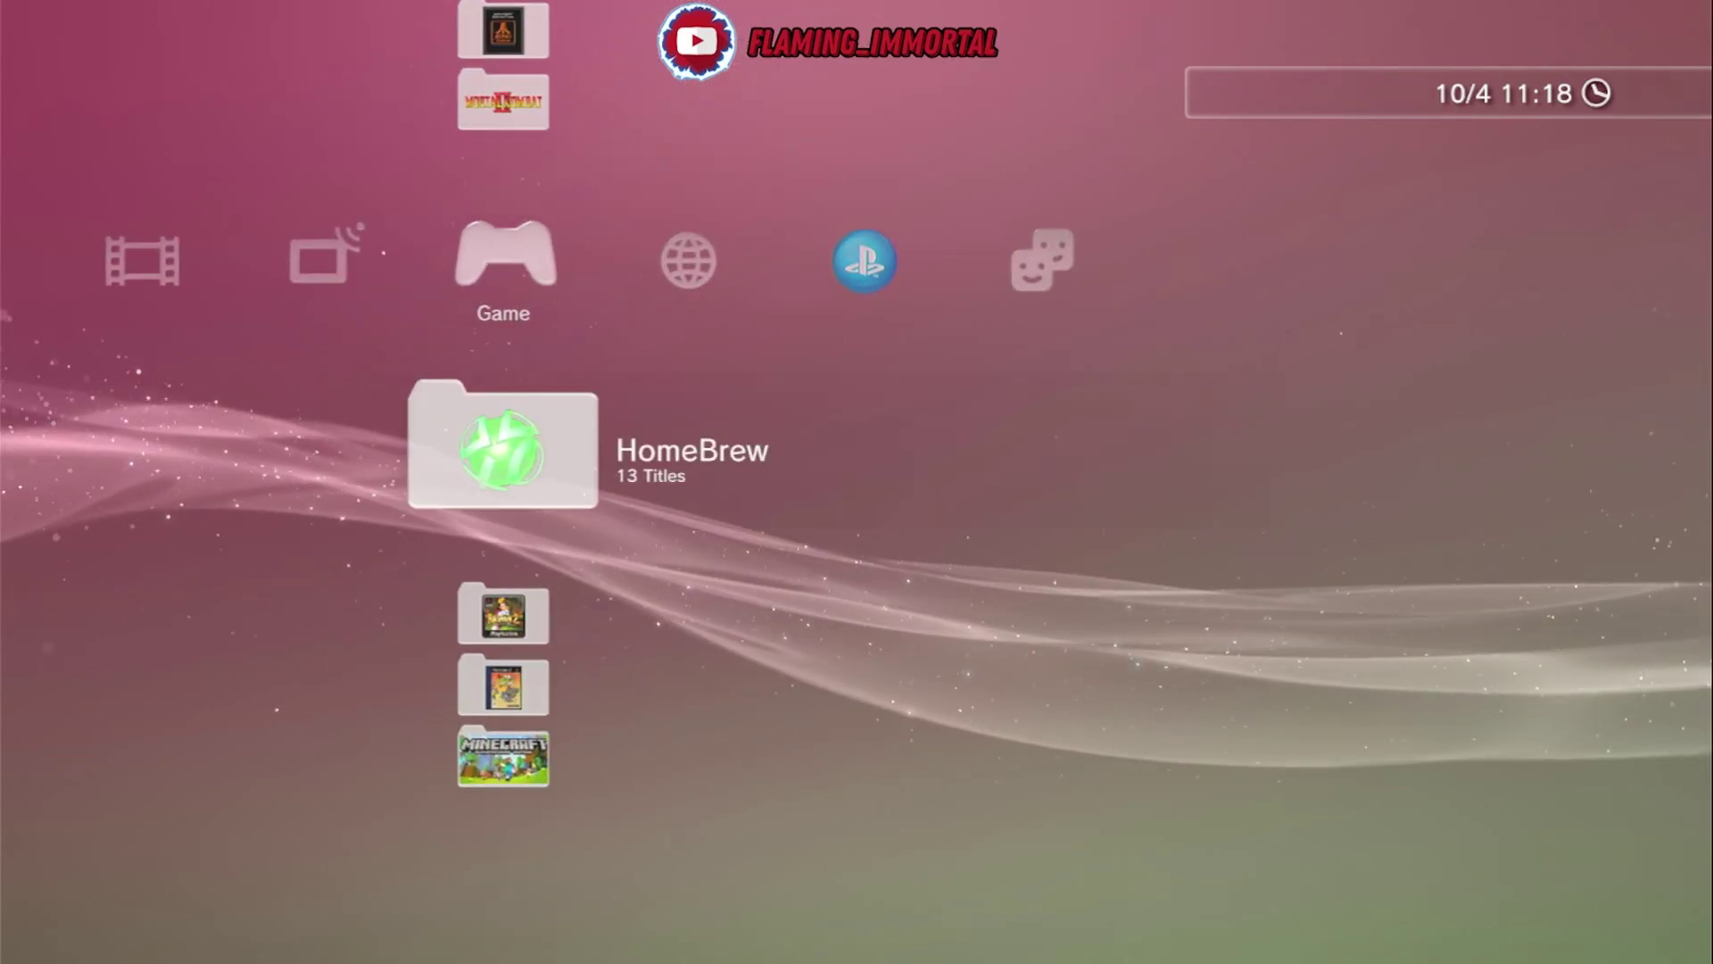
Launch mmCM from the HomeBrew folder in the Game category
key(Up)
key(Up)
key(Down)
key(Down)
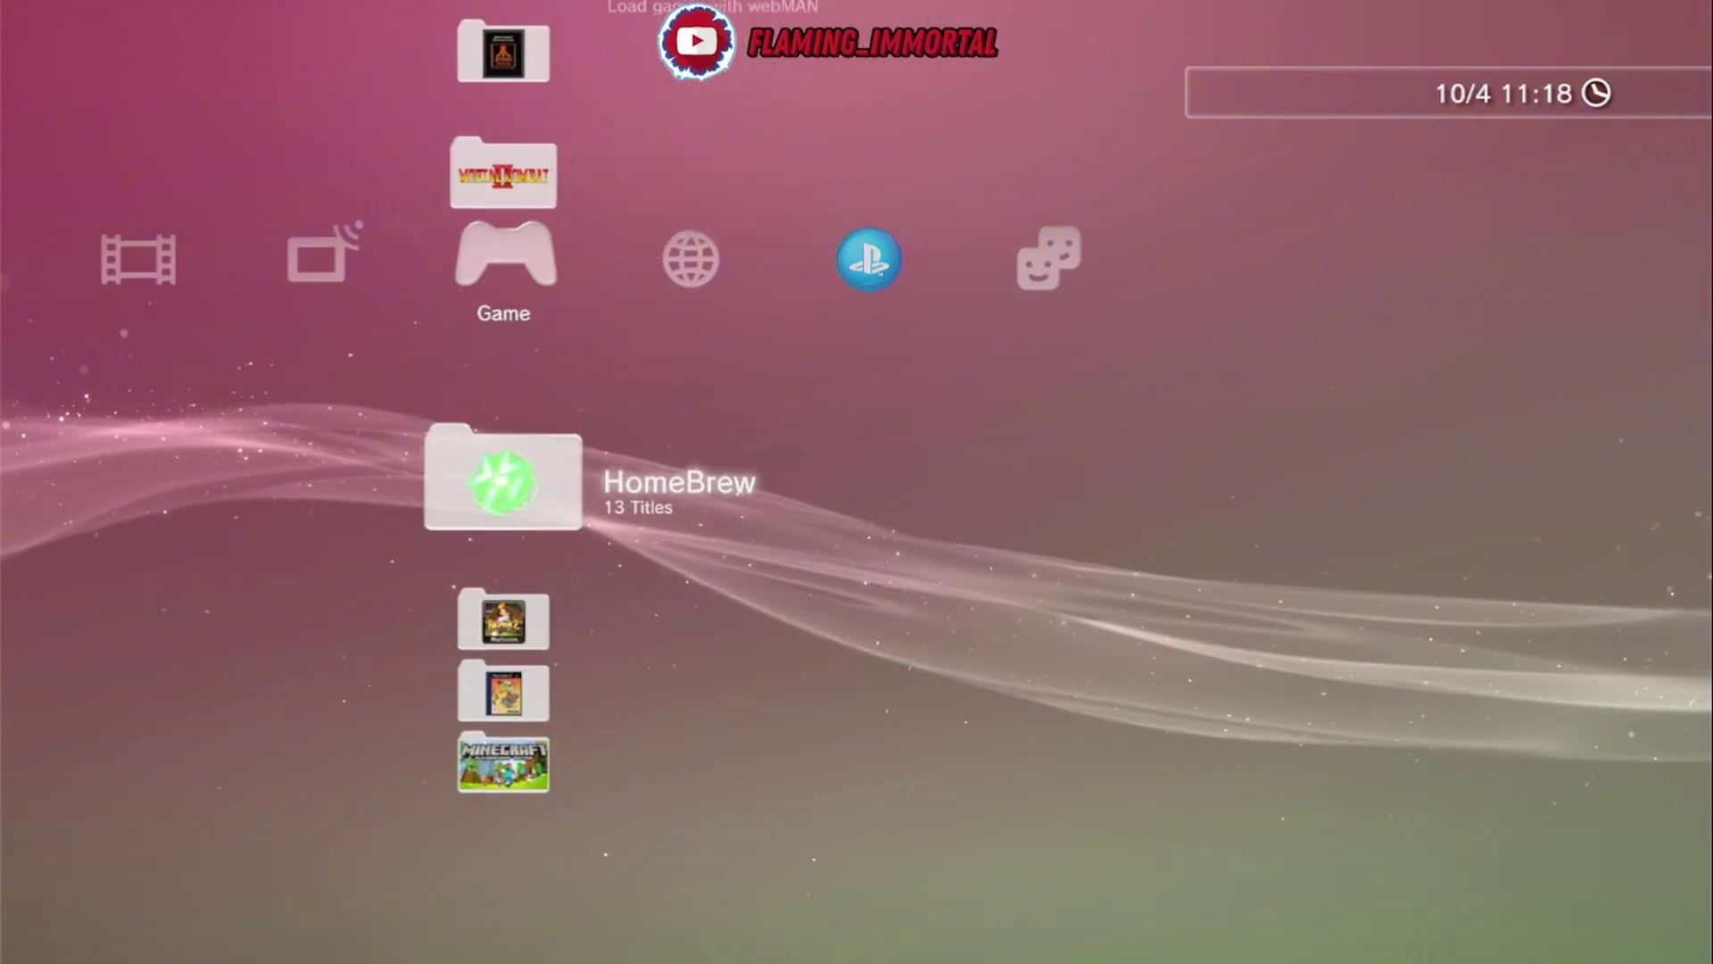
key(Return)
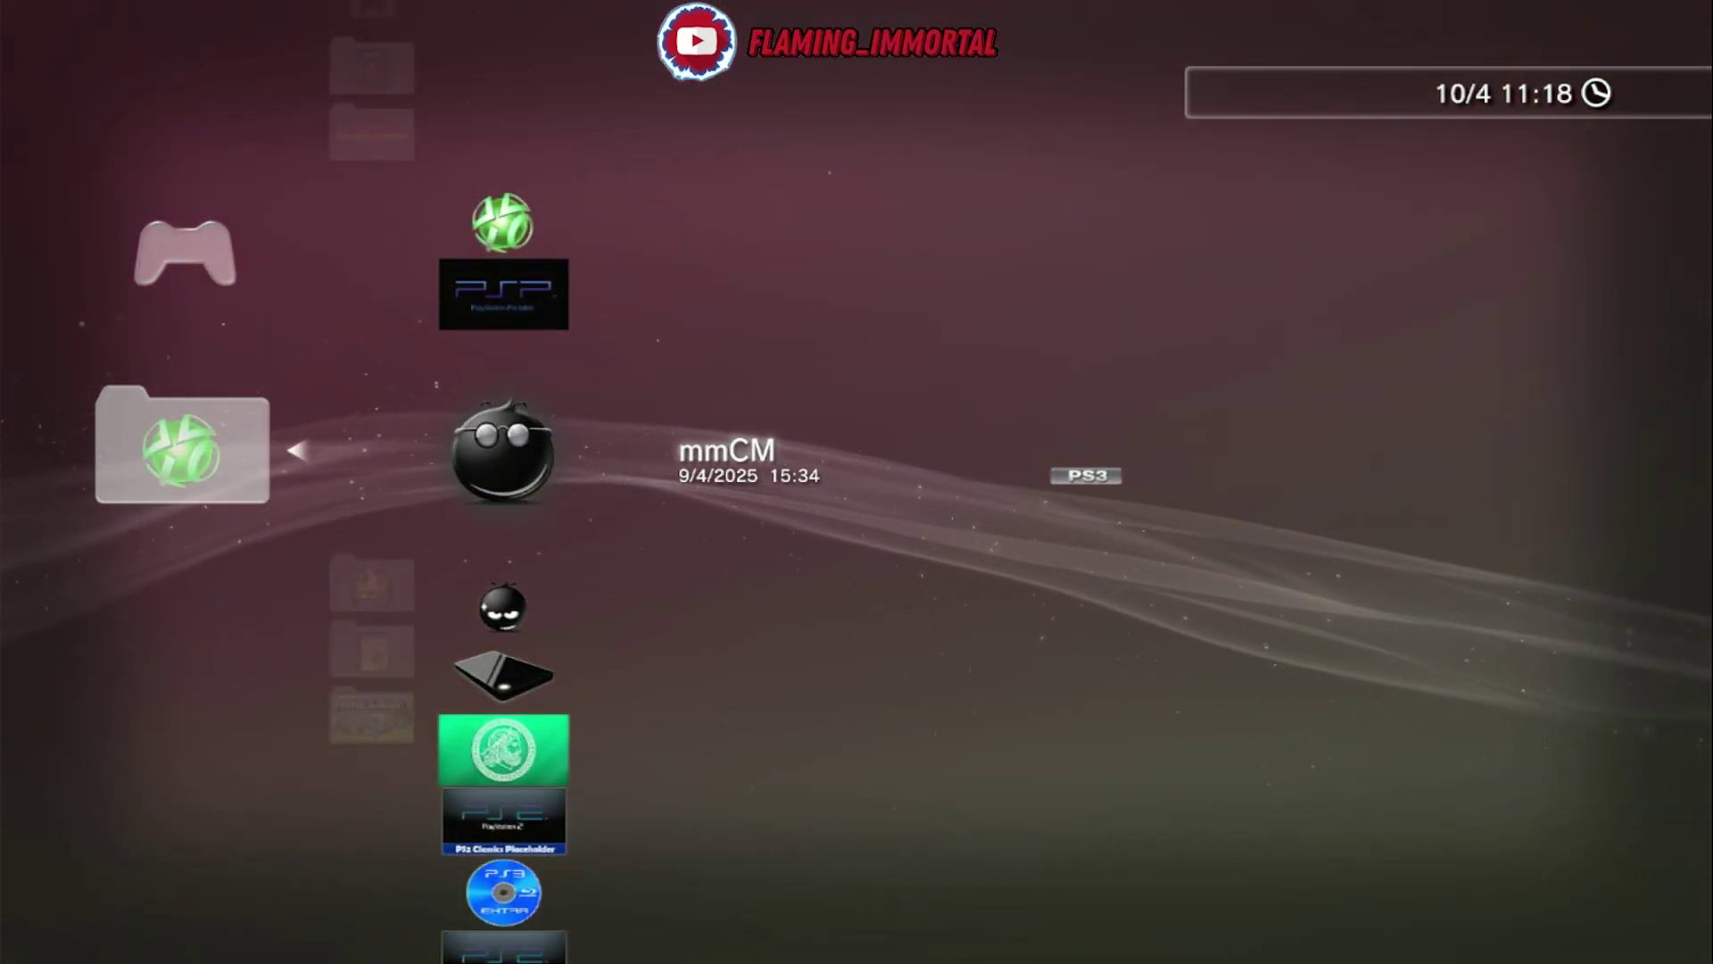
key(Return)
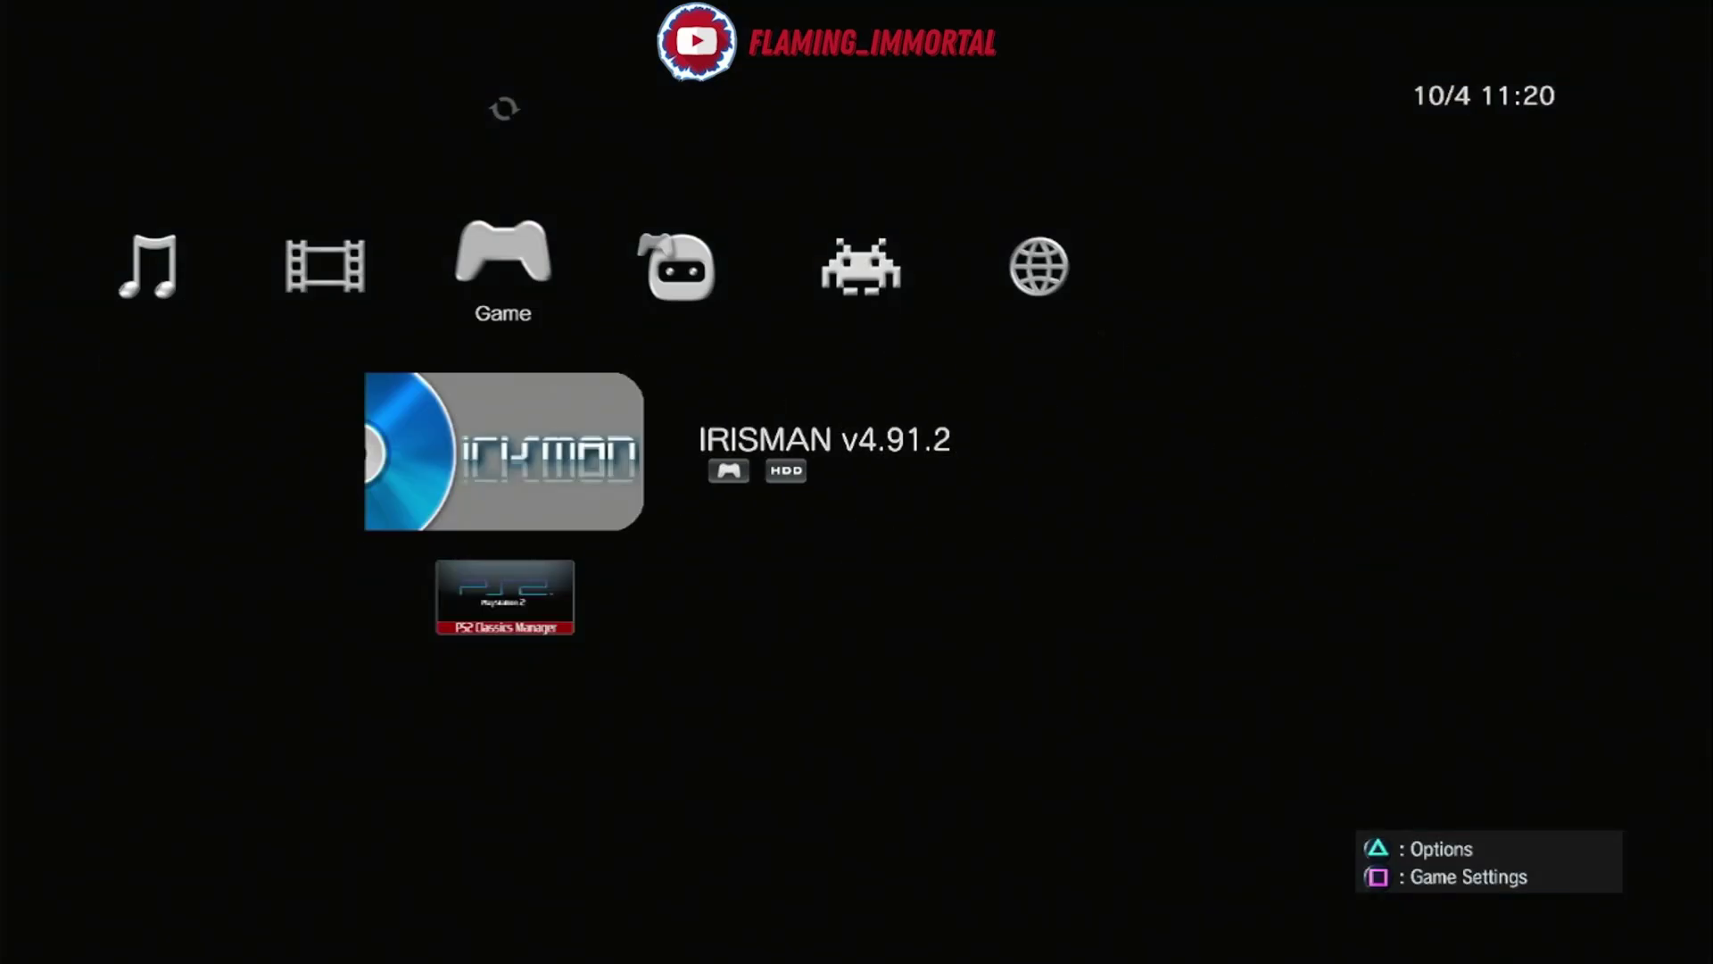
Go to the mmCM Settings category and select the Write Access to /dev_flash entry at the end of its list
key(Up)
key(Left)
key(Left)
key(Left)
key(Left)
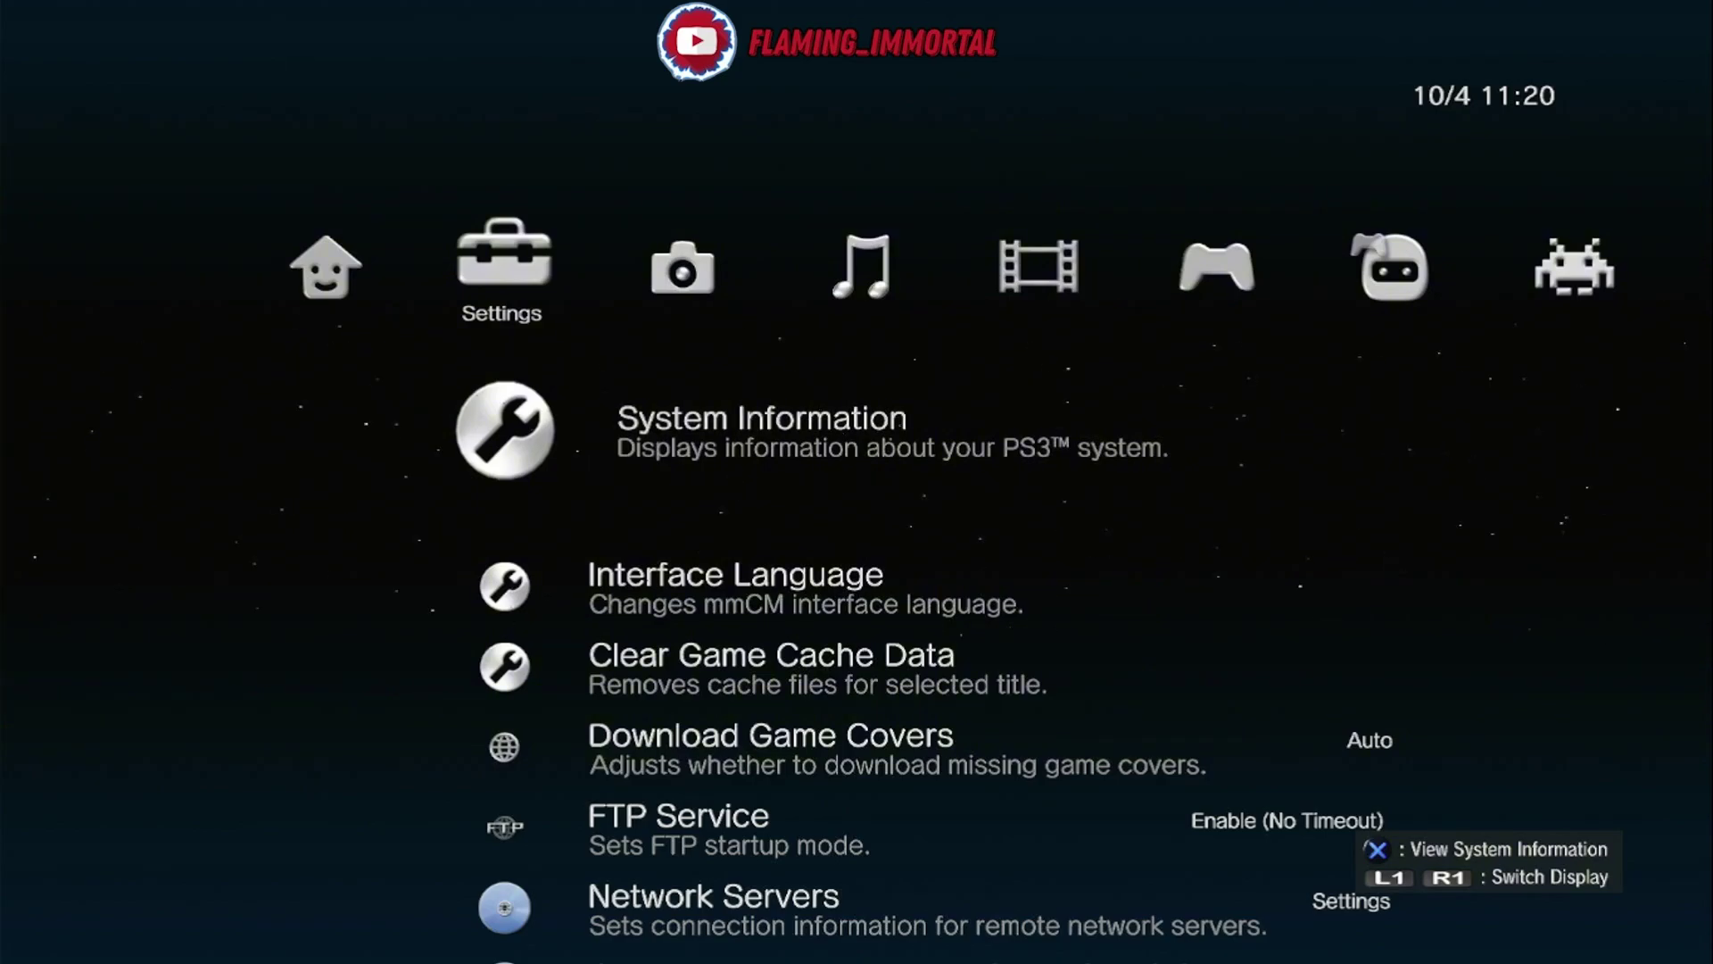
key(Return)
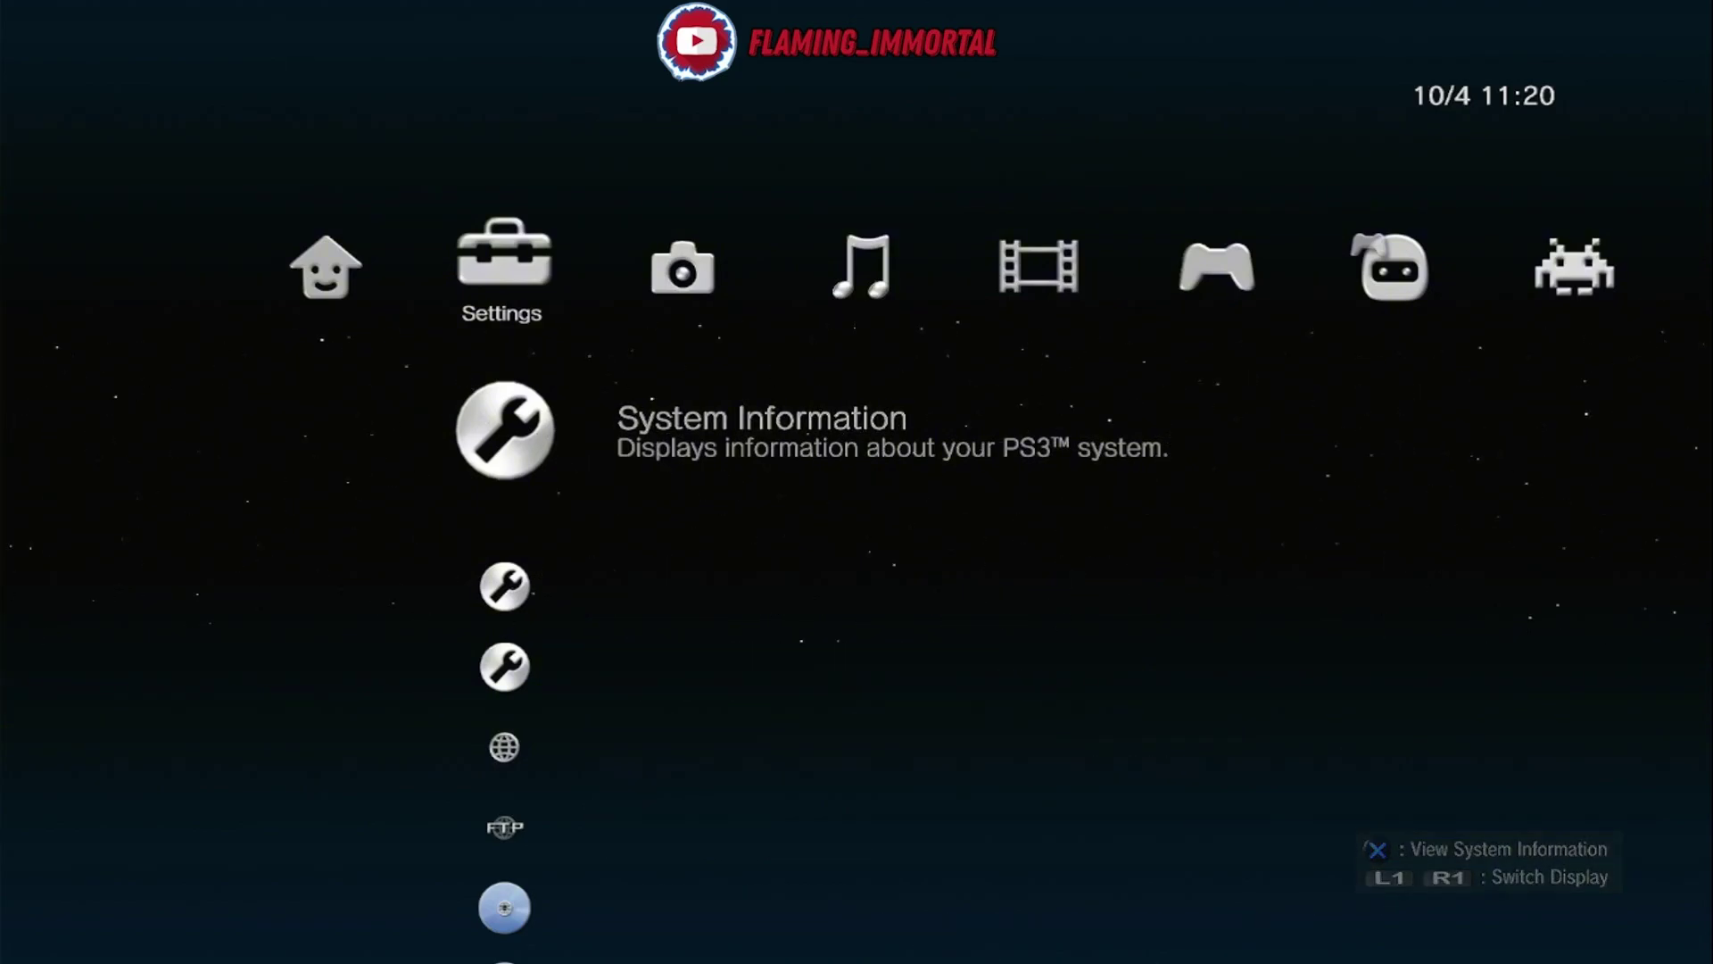
key(Up)
key(Down)
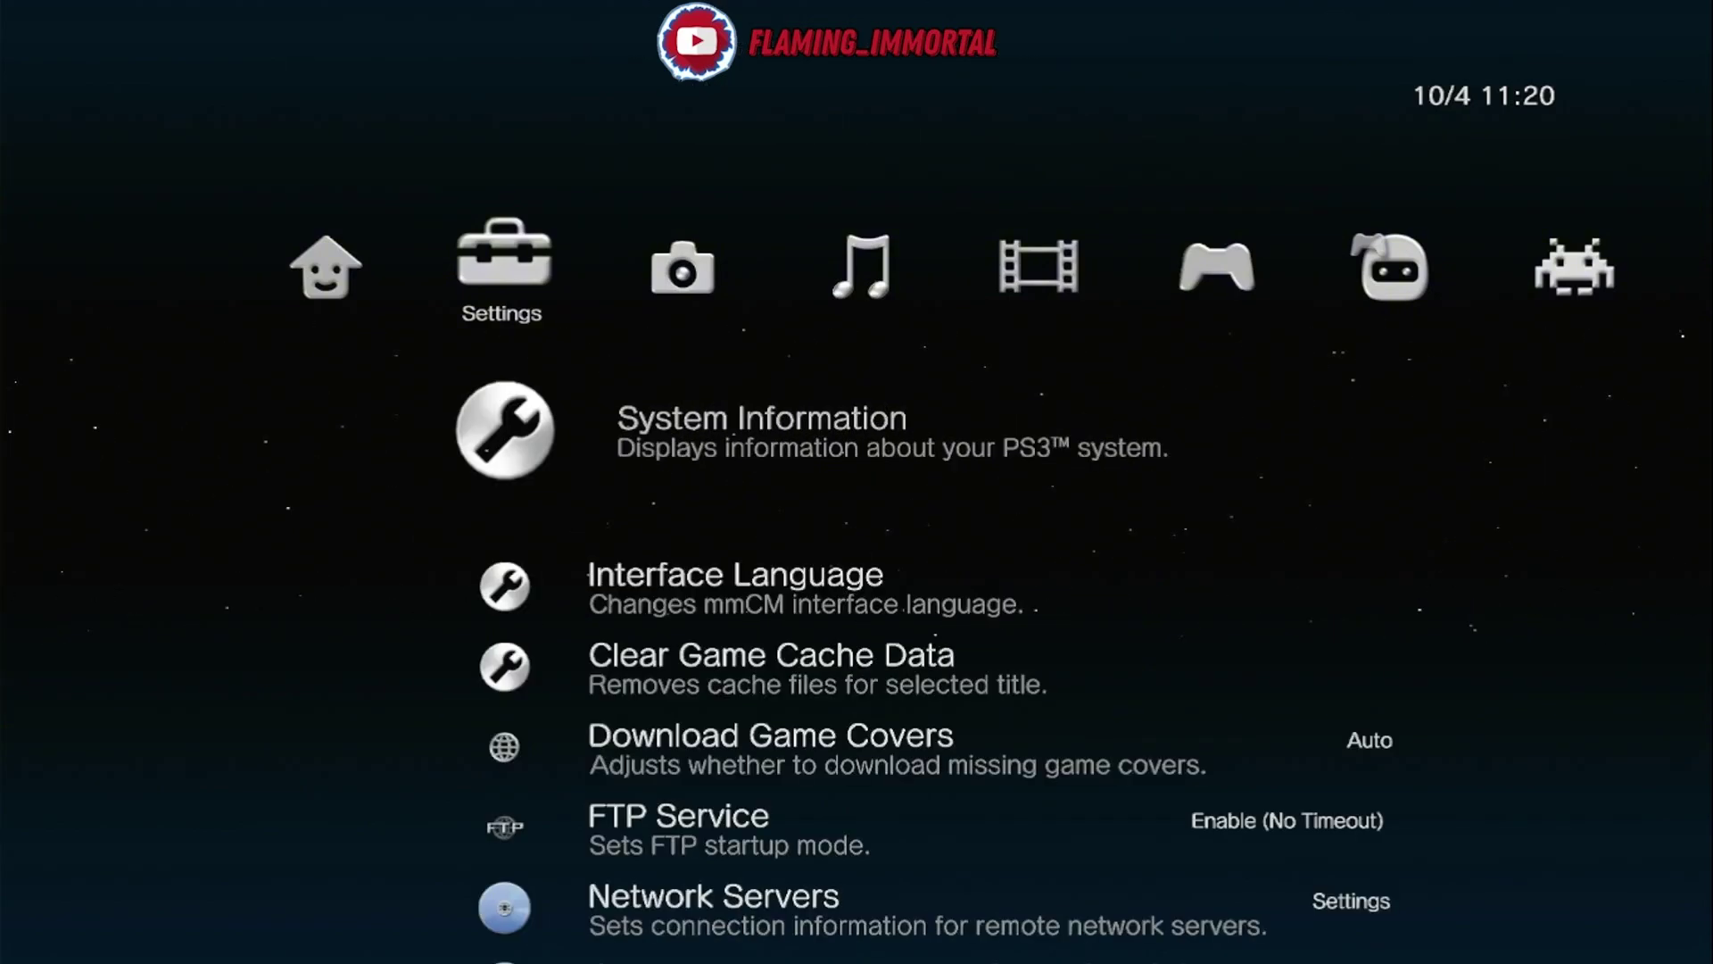
key(Up)
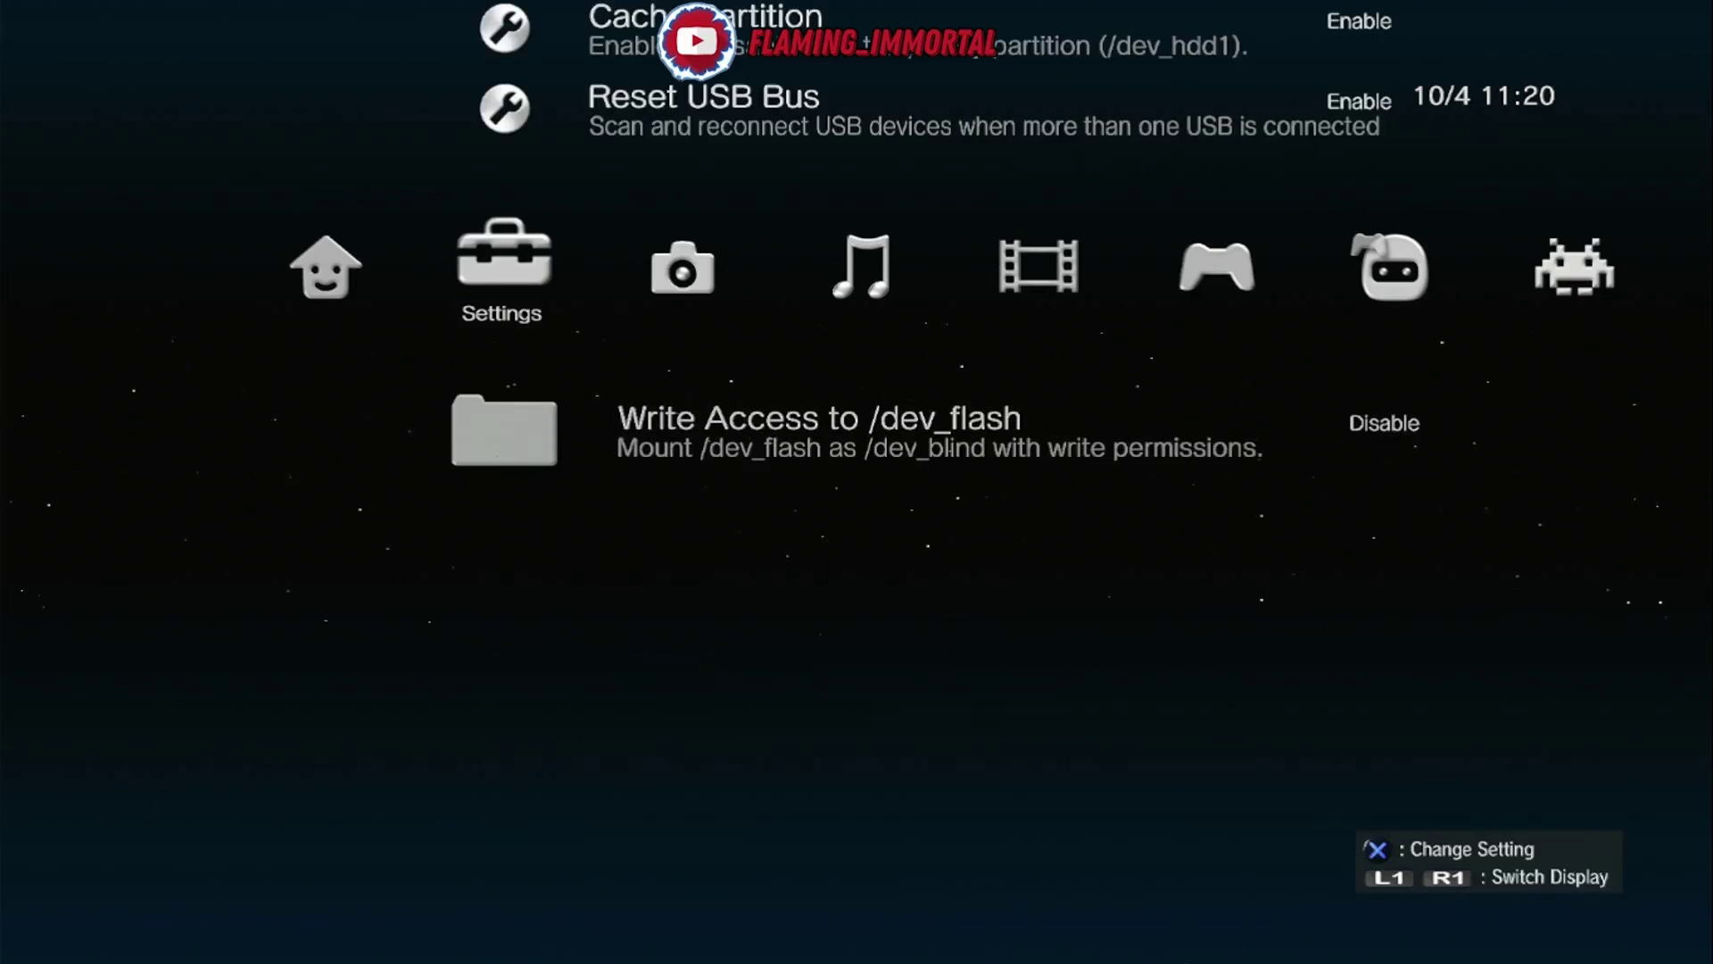
key(Down)
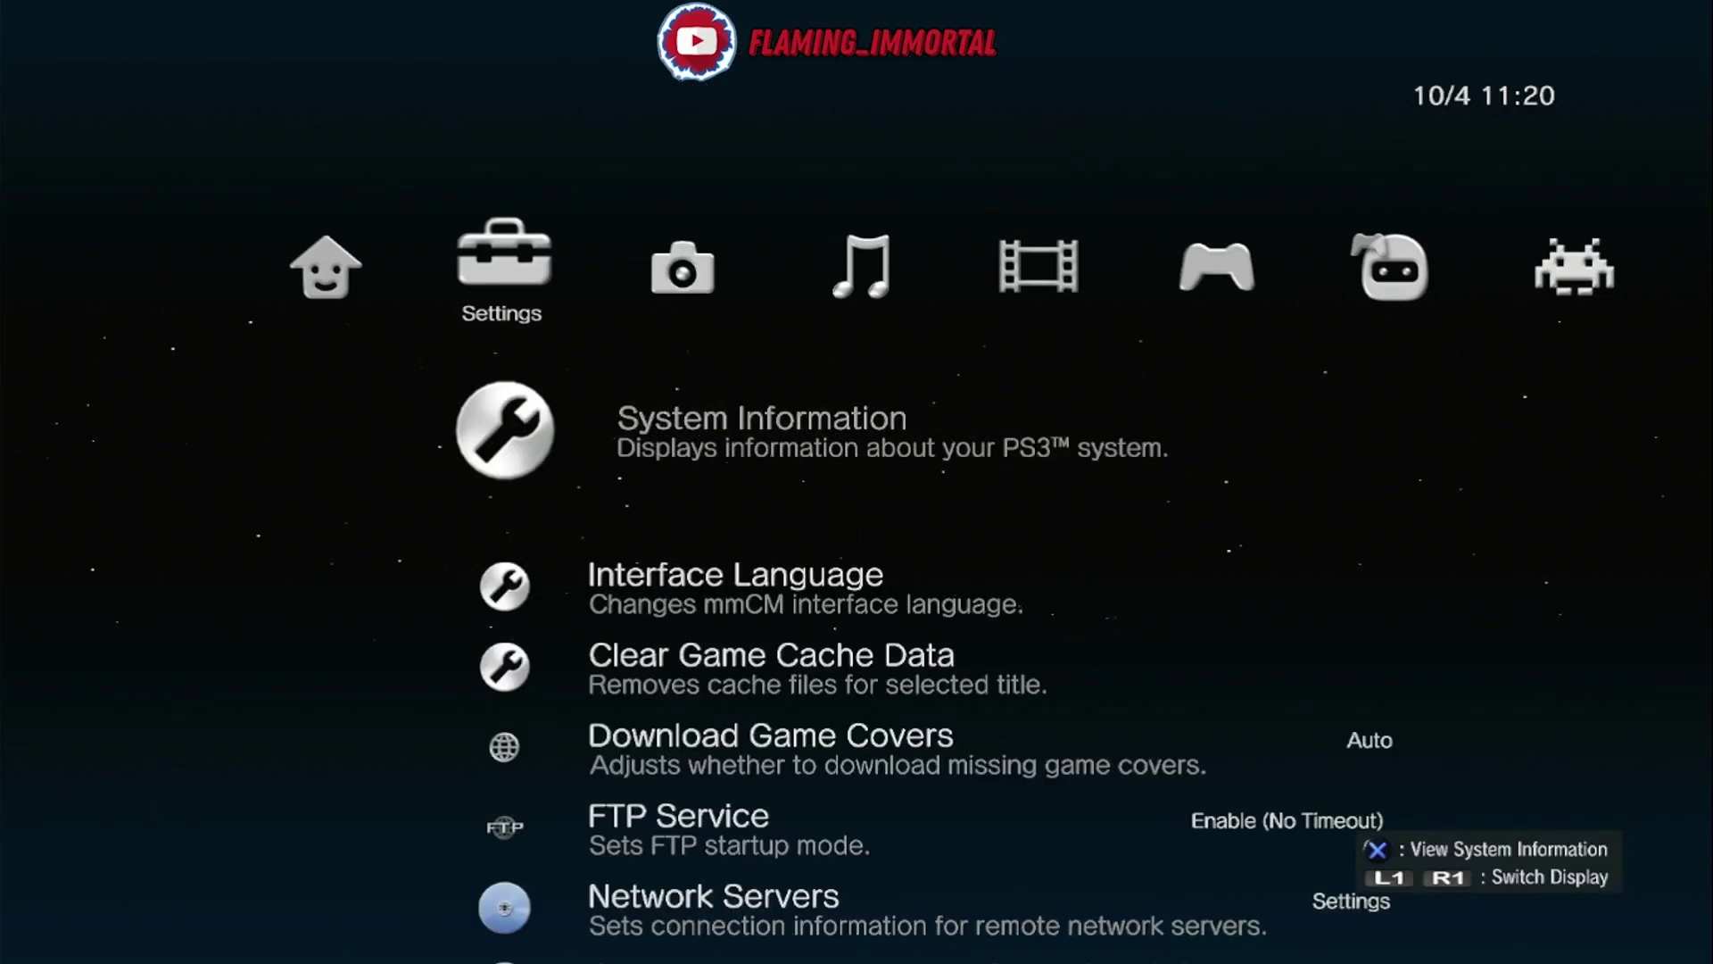
key(Up)
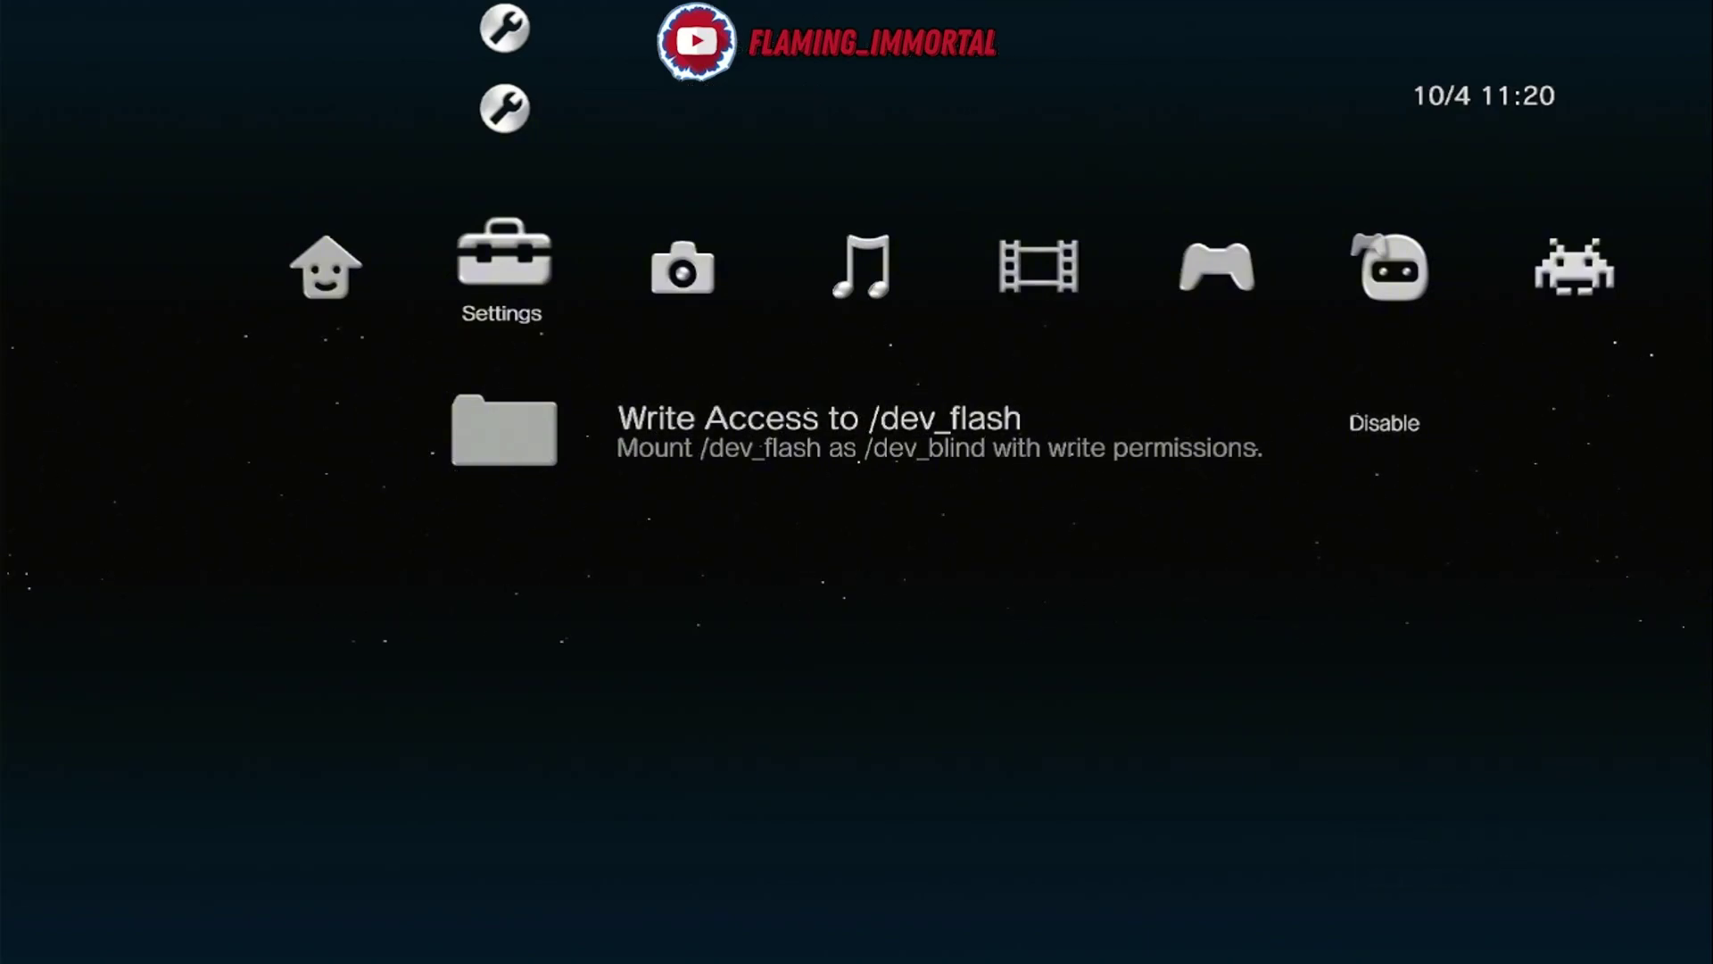
Set Write Access to /dev_flash to Enable so that it mounts as /dev_blind with write permissions
key(Down)
key(Down)
key(Down)
key(Down)
key(Down)
key(Down)
key(Down)
key(Down)
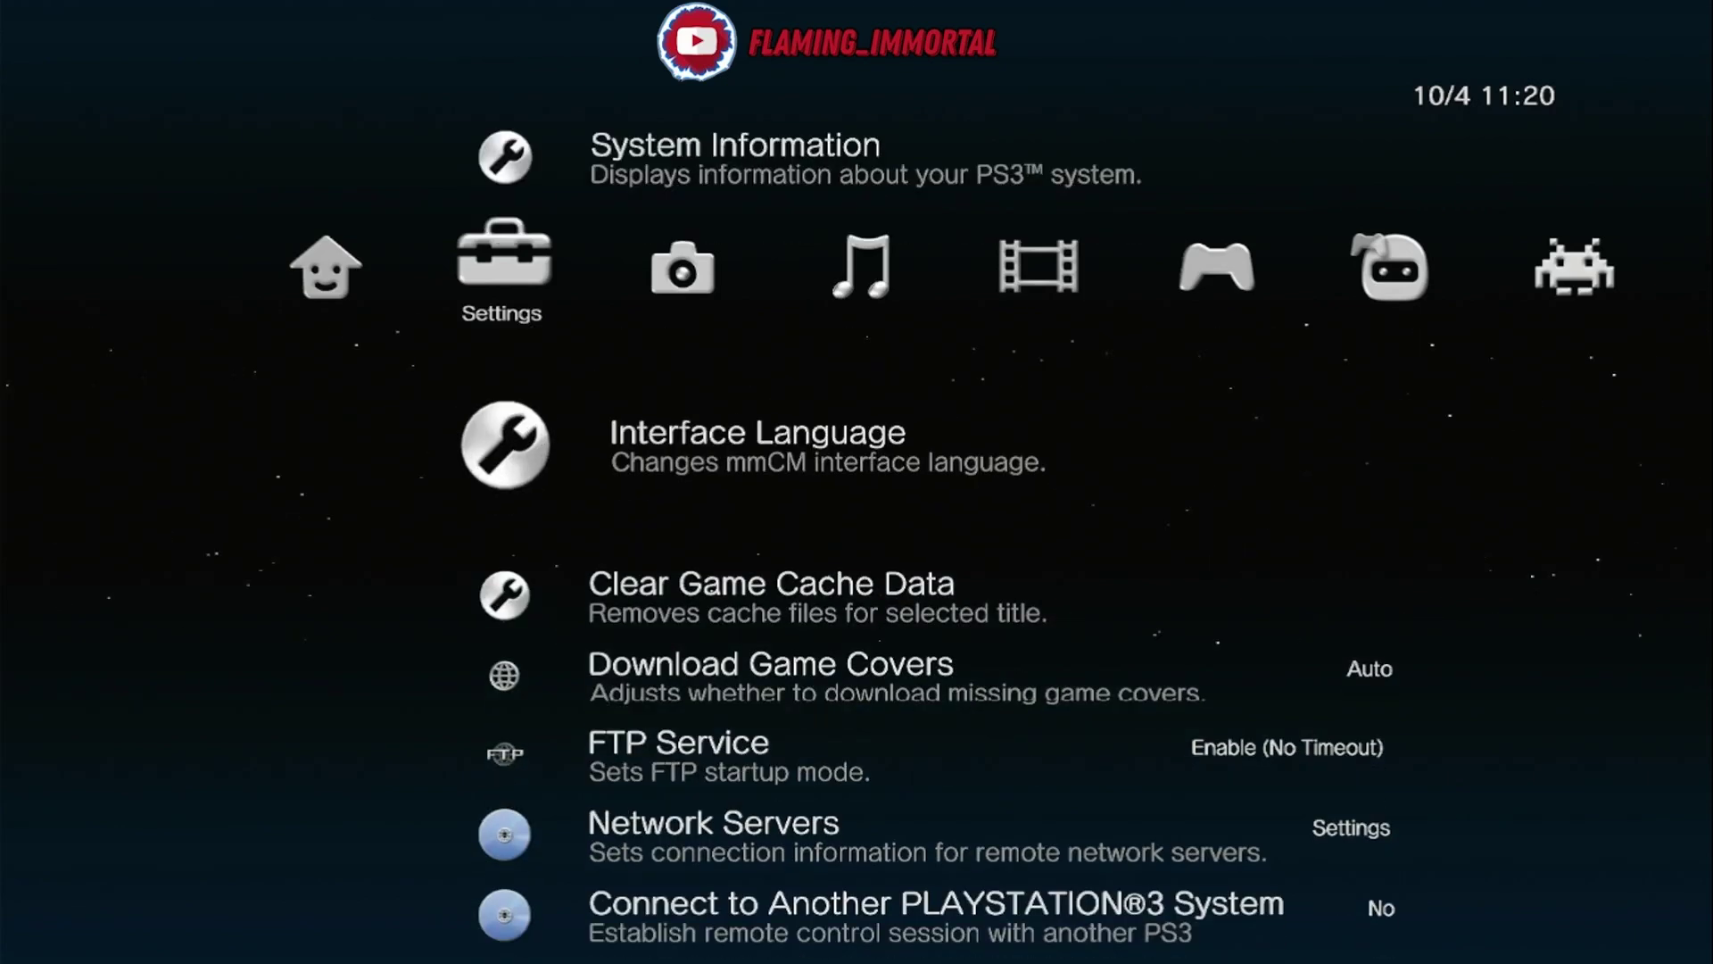
key(Down)
key(Down)
key(Down)
key(Down)
key(Down)
key(Down)
key(Down)
key(Down)
key(Down)
key(Down)
key(Down)
key(Down)
key(Down)
key(Down)
key(Down)
key(Down)
key(Down)
key(Down)
key(Down)
key(Down)
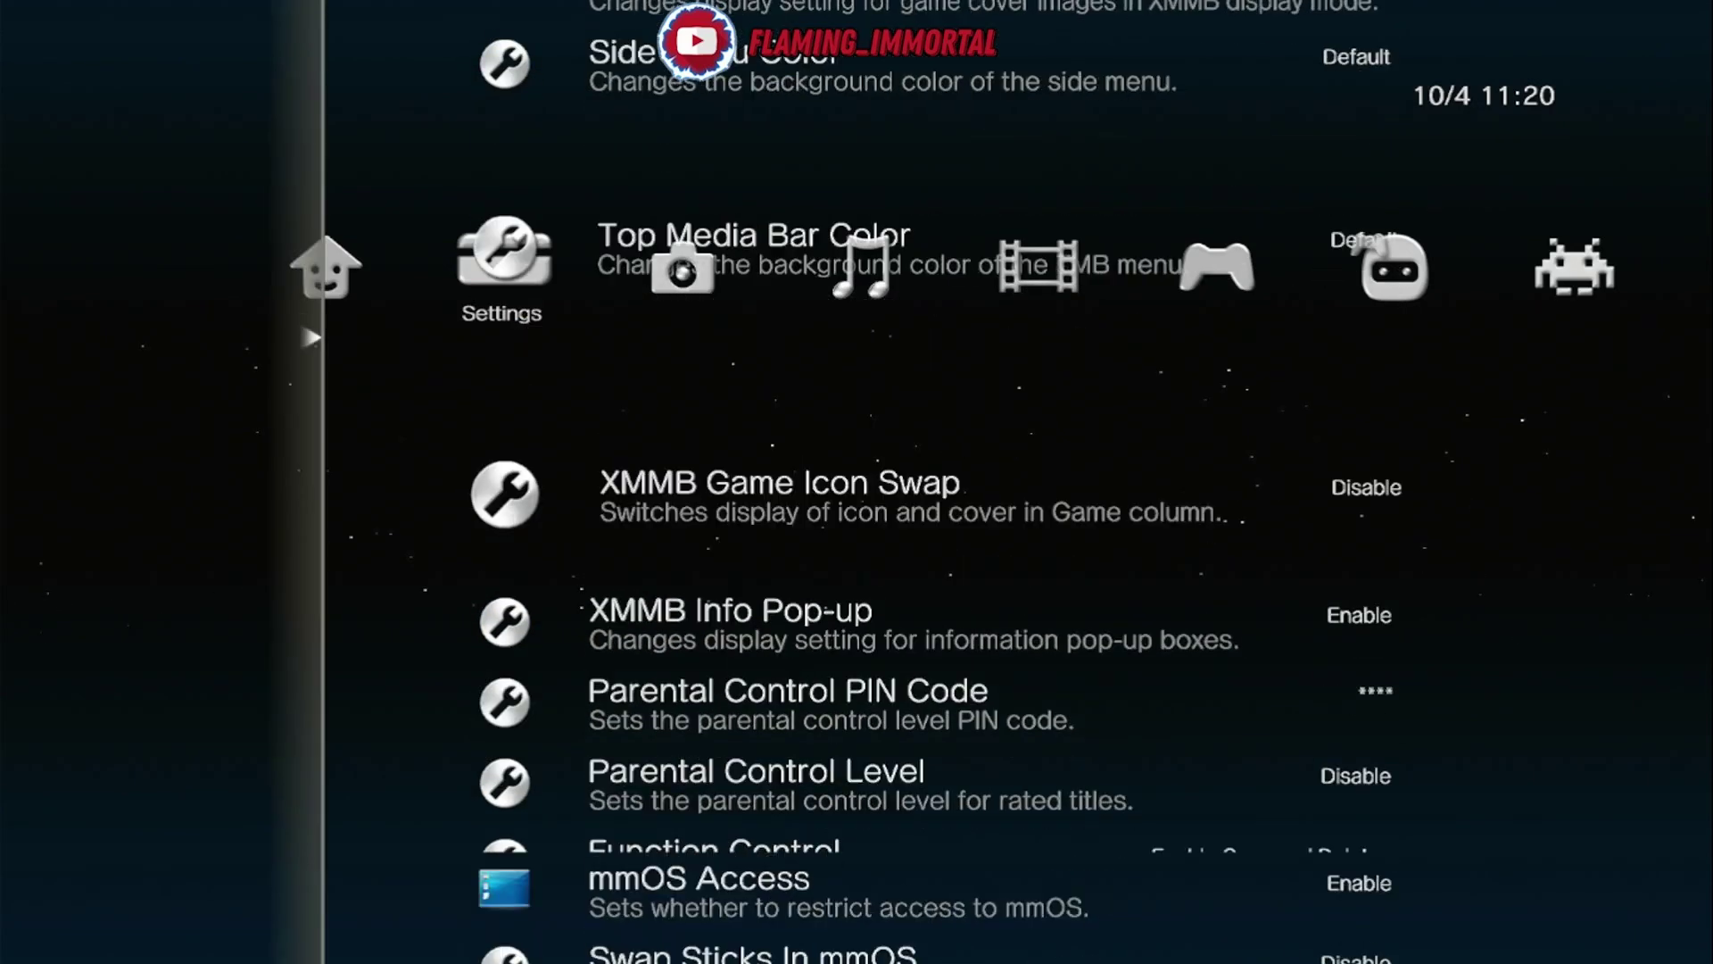
key(Down)
key(Down)
key(Down)
key(Down)
key(Down)
key(Down)
key(Down)
key(Down)
key(Down)
key(Down)
key(Down)
key(Down)
key(Down)
key(Down)
key(Down)
key(Down)
key(Down)
key(Down)
key(Down)
key(Down)
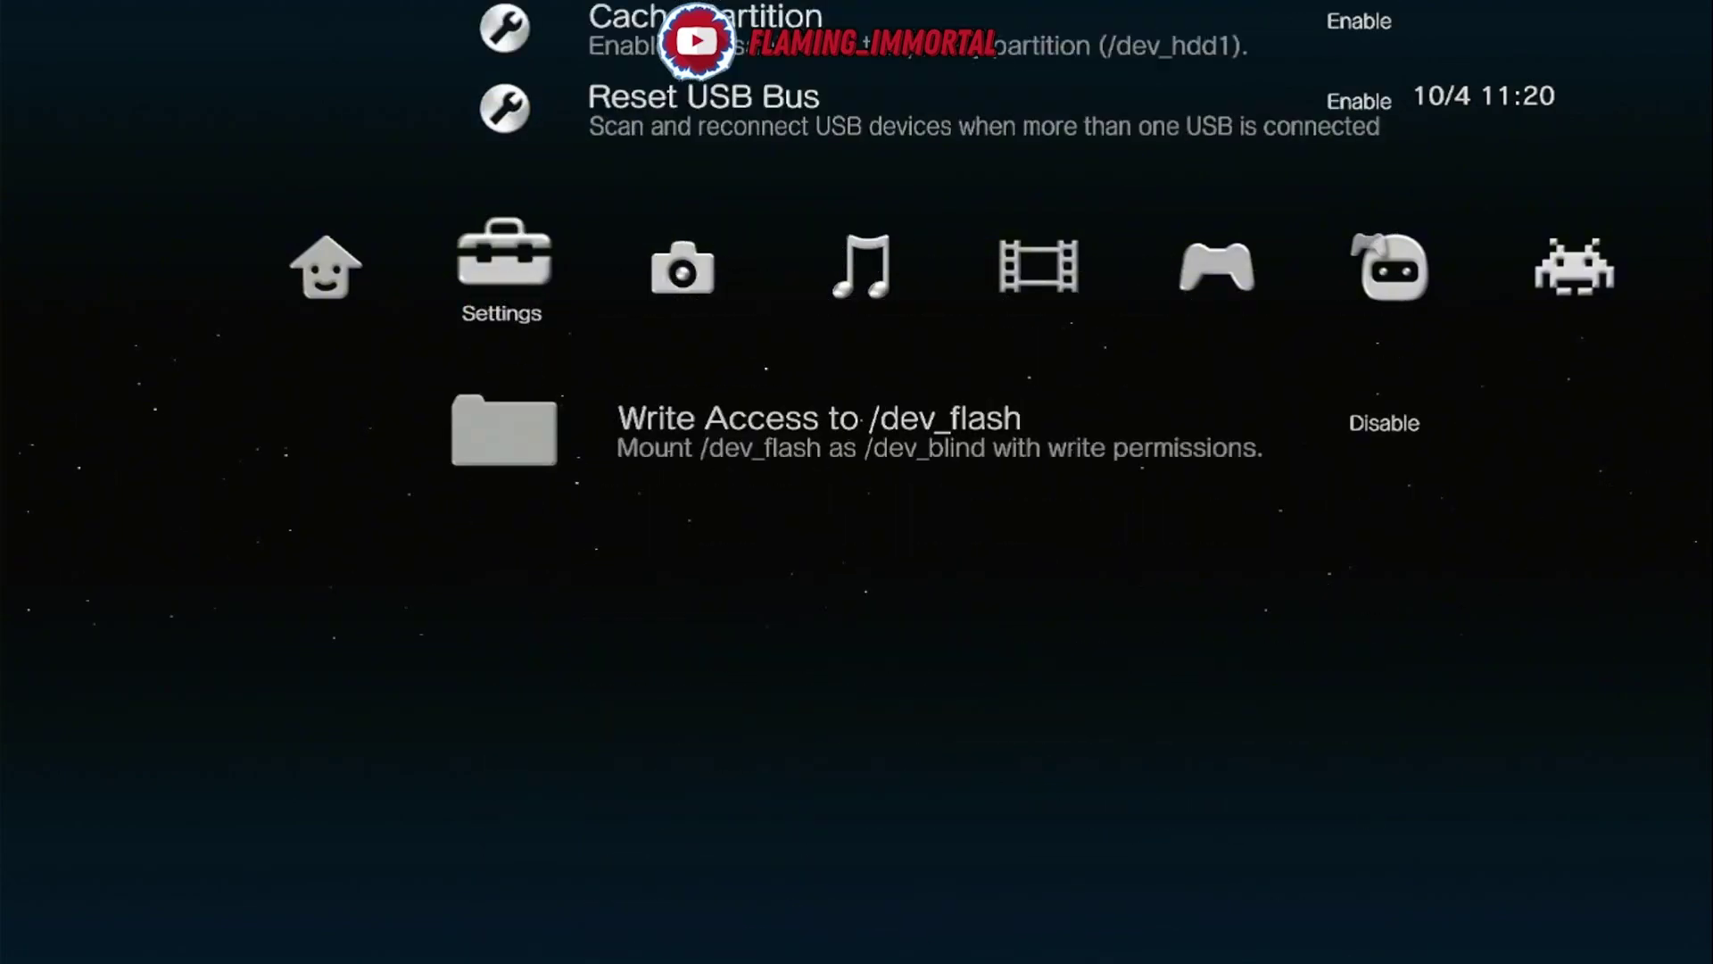
key(Return)
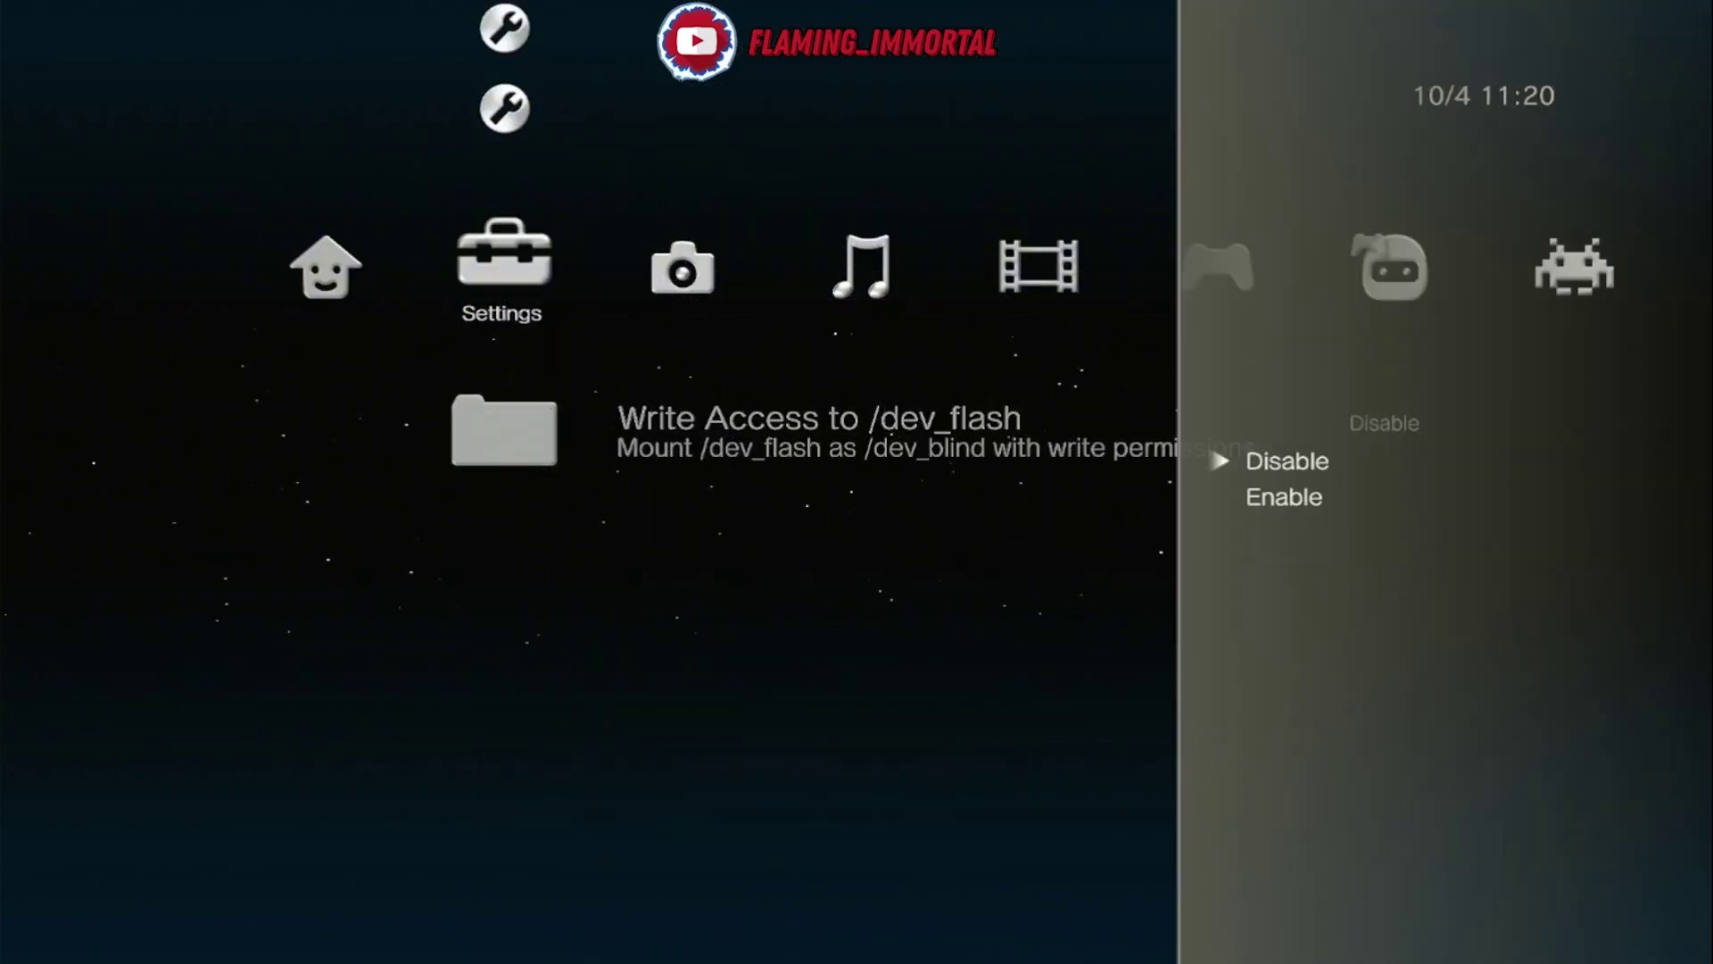
key(Return)
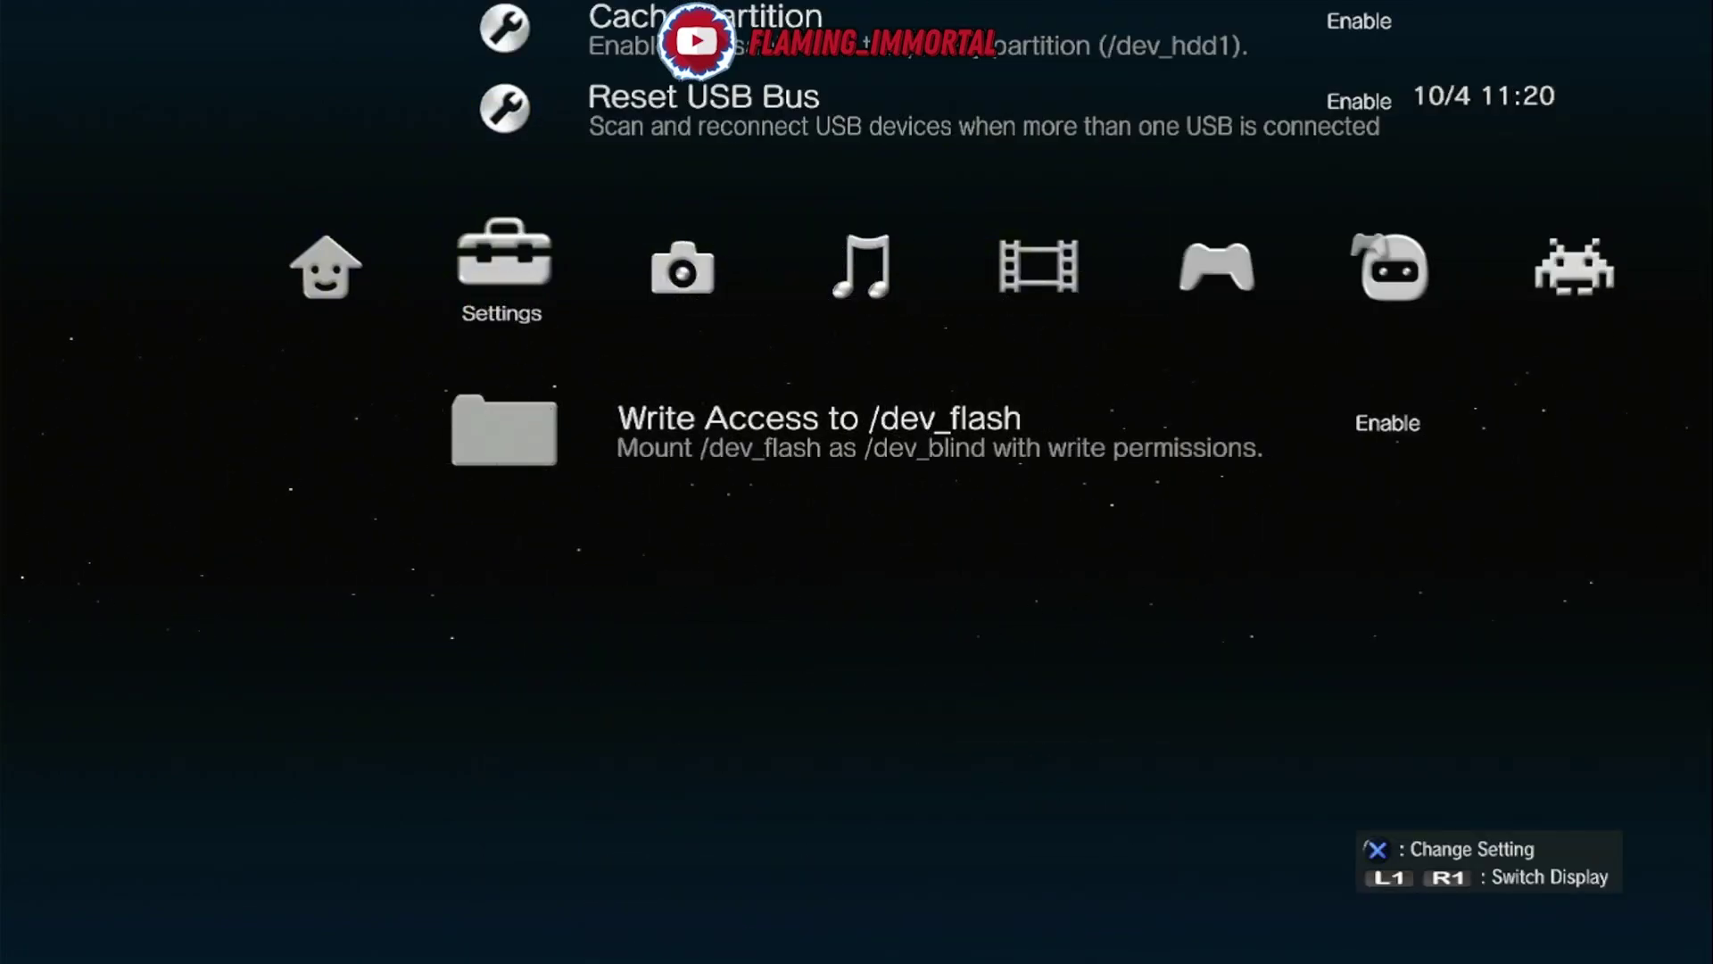
Quit mmCM from its home category and return to the XMB screen
key(Left)
key(Down)
key(Down)
key(Down)
key(Down)
key(Down)
key(Down)
key(Down)
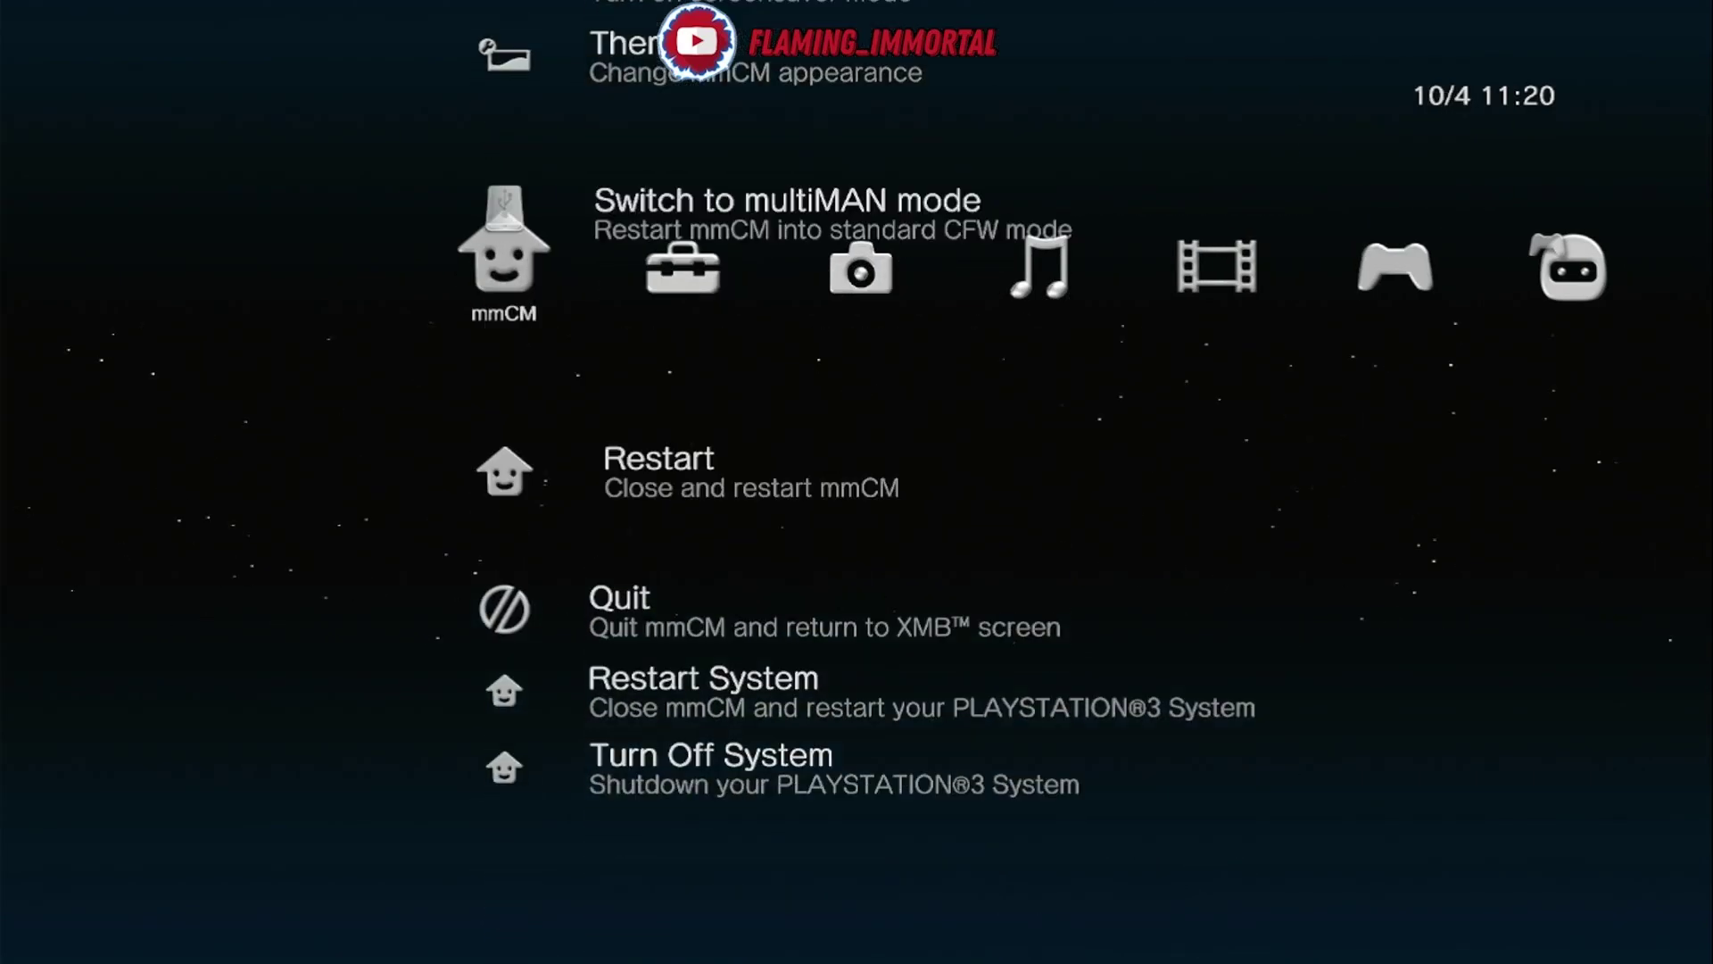
key(Down)
key(Return)
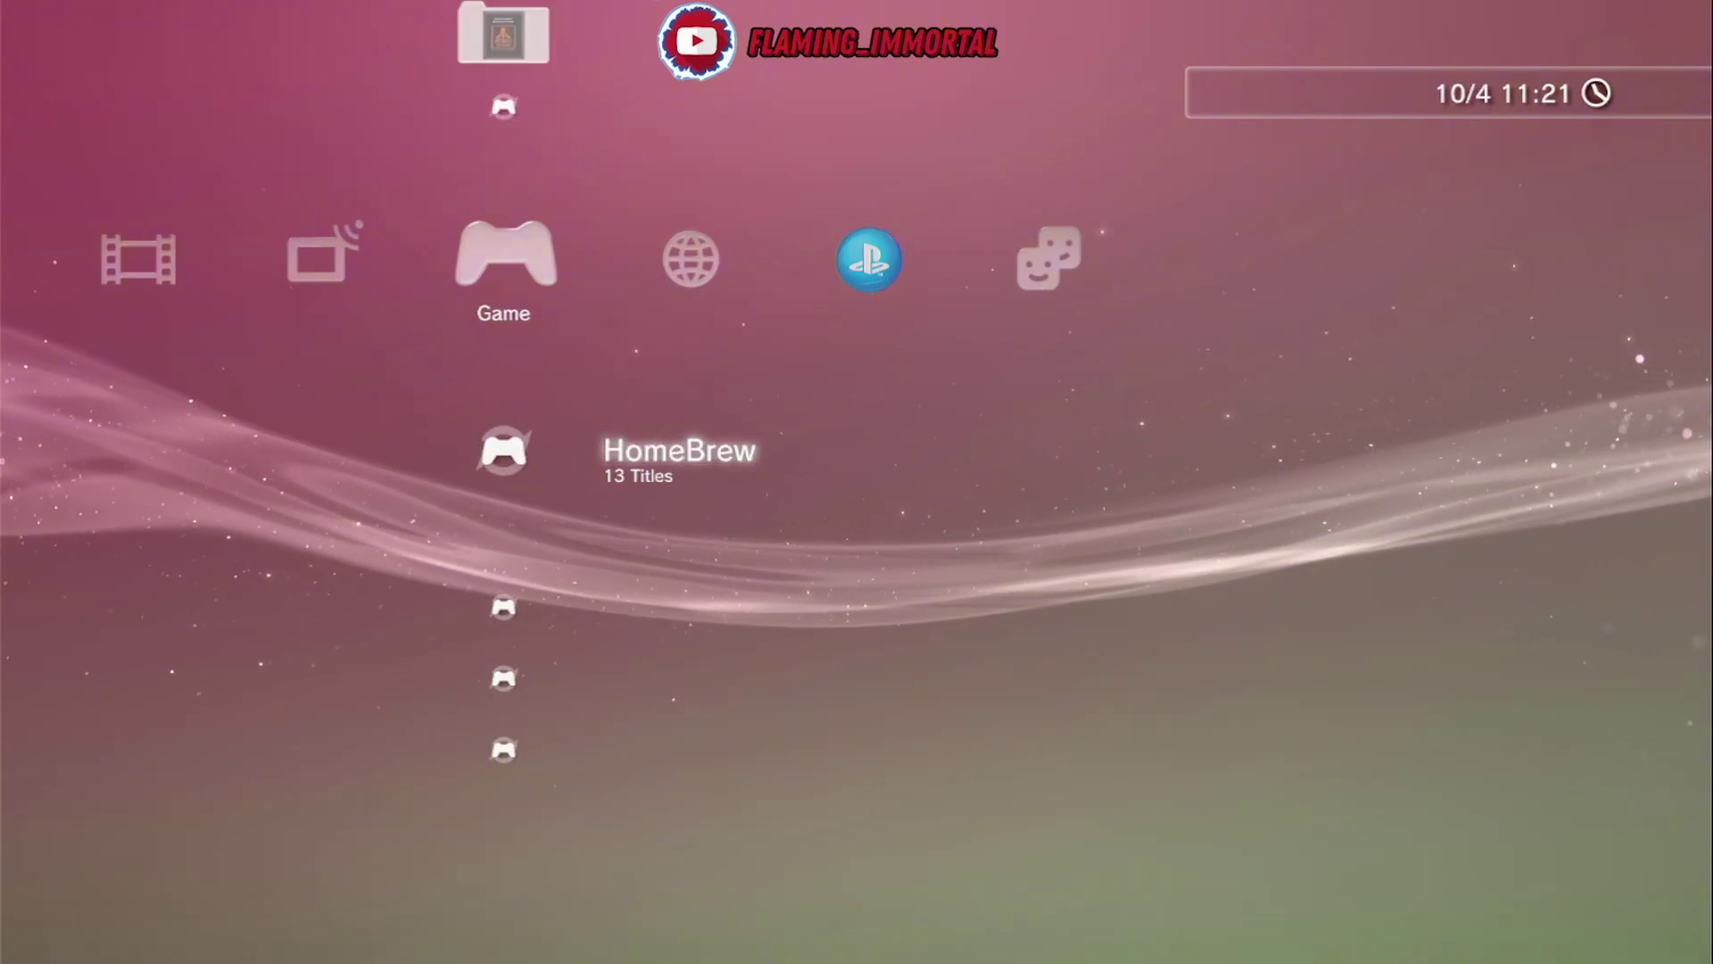
Examine the entries around Package Manager and PlayStation Store in the Game category
key(Up)
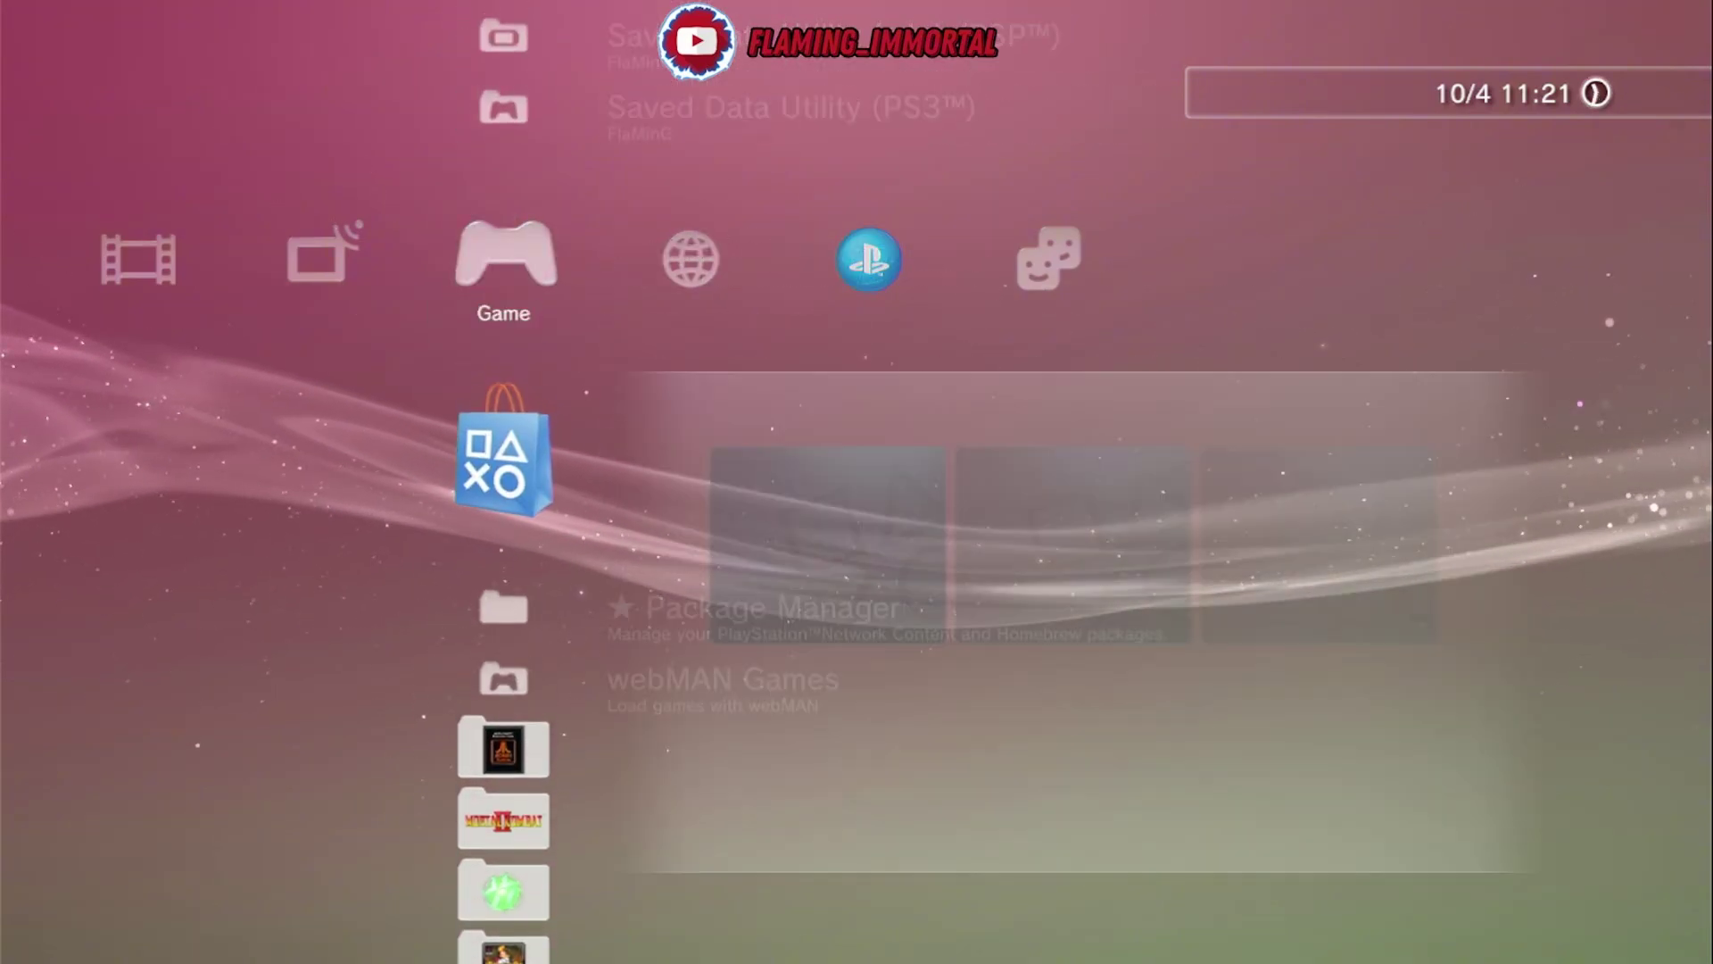
key(Down)
key(Down)
key(Up)
key(Up)
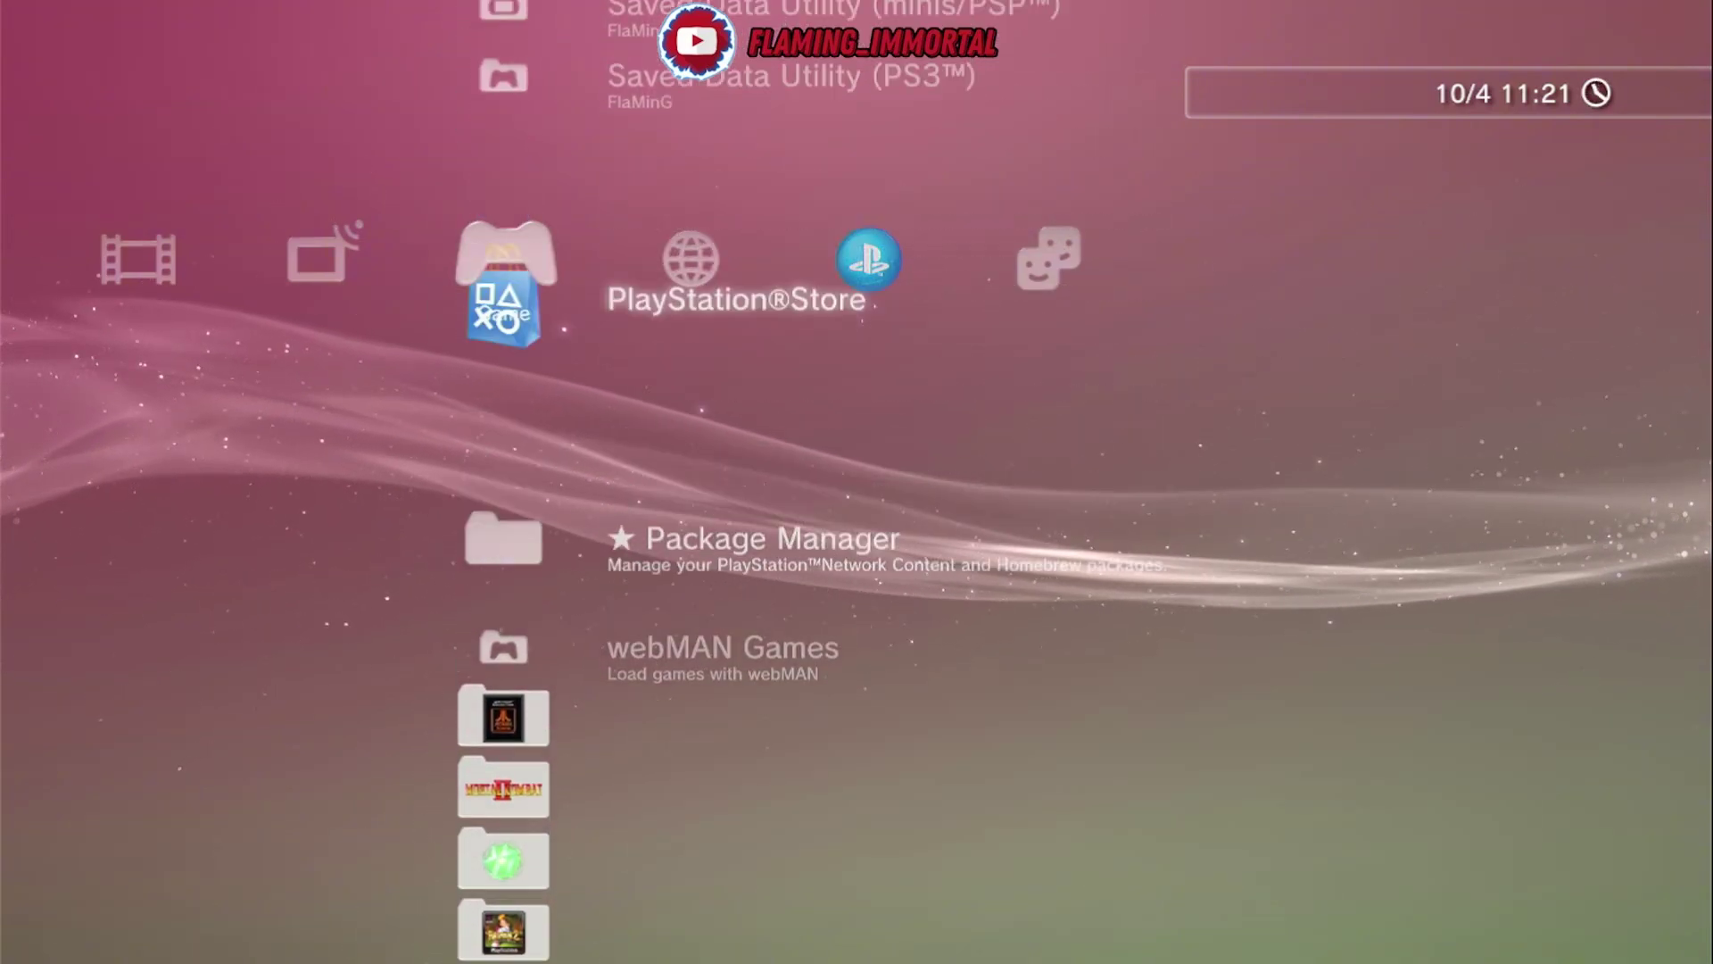
key(Down)
key(Down)
key(Down)
key(Up)
key(Up)
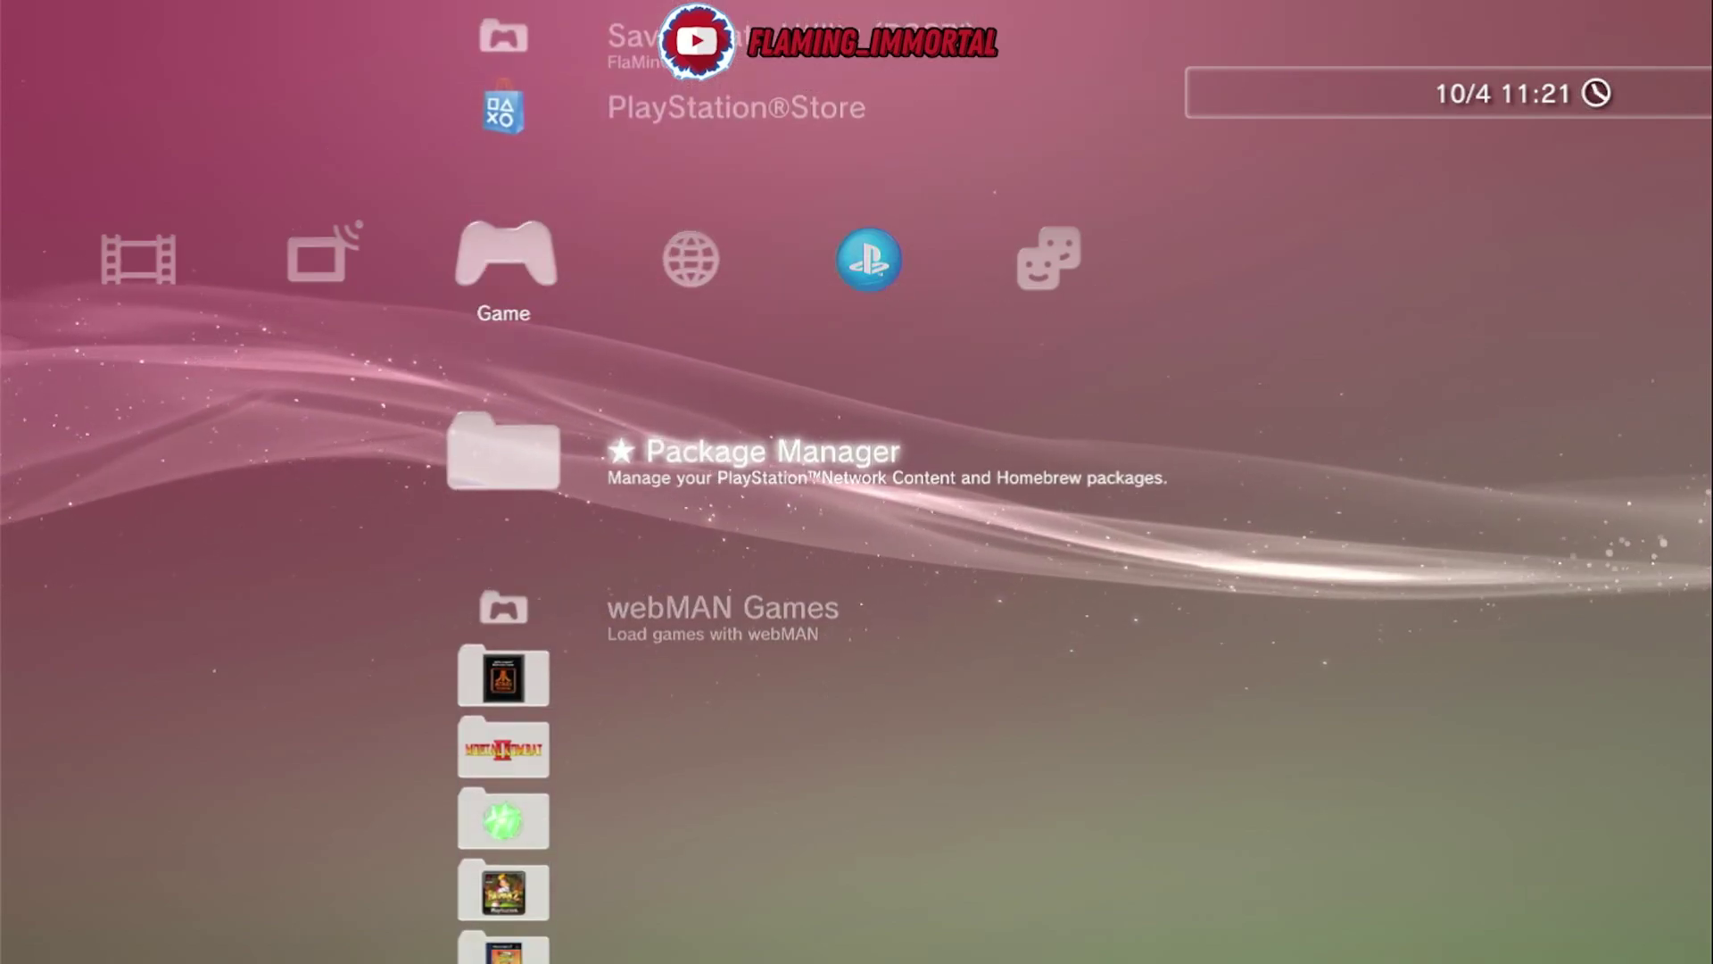
key(Right)
key(Up)
key(Up)
key(Down)
key(Down)
key(Left)
key(Left)
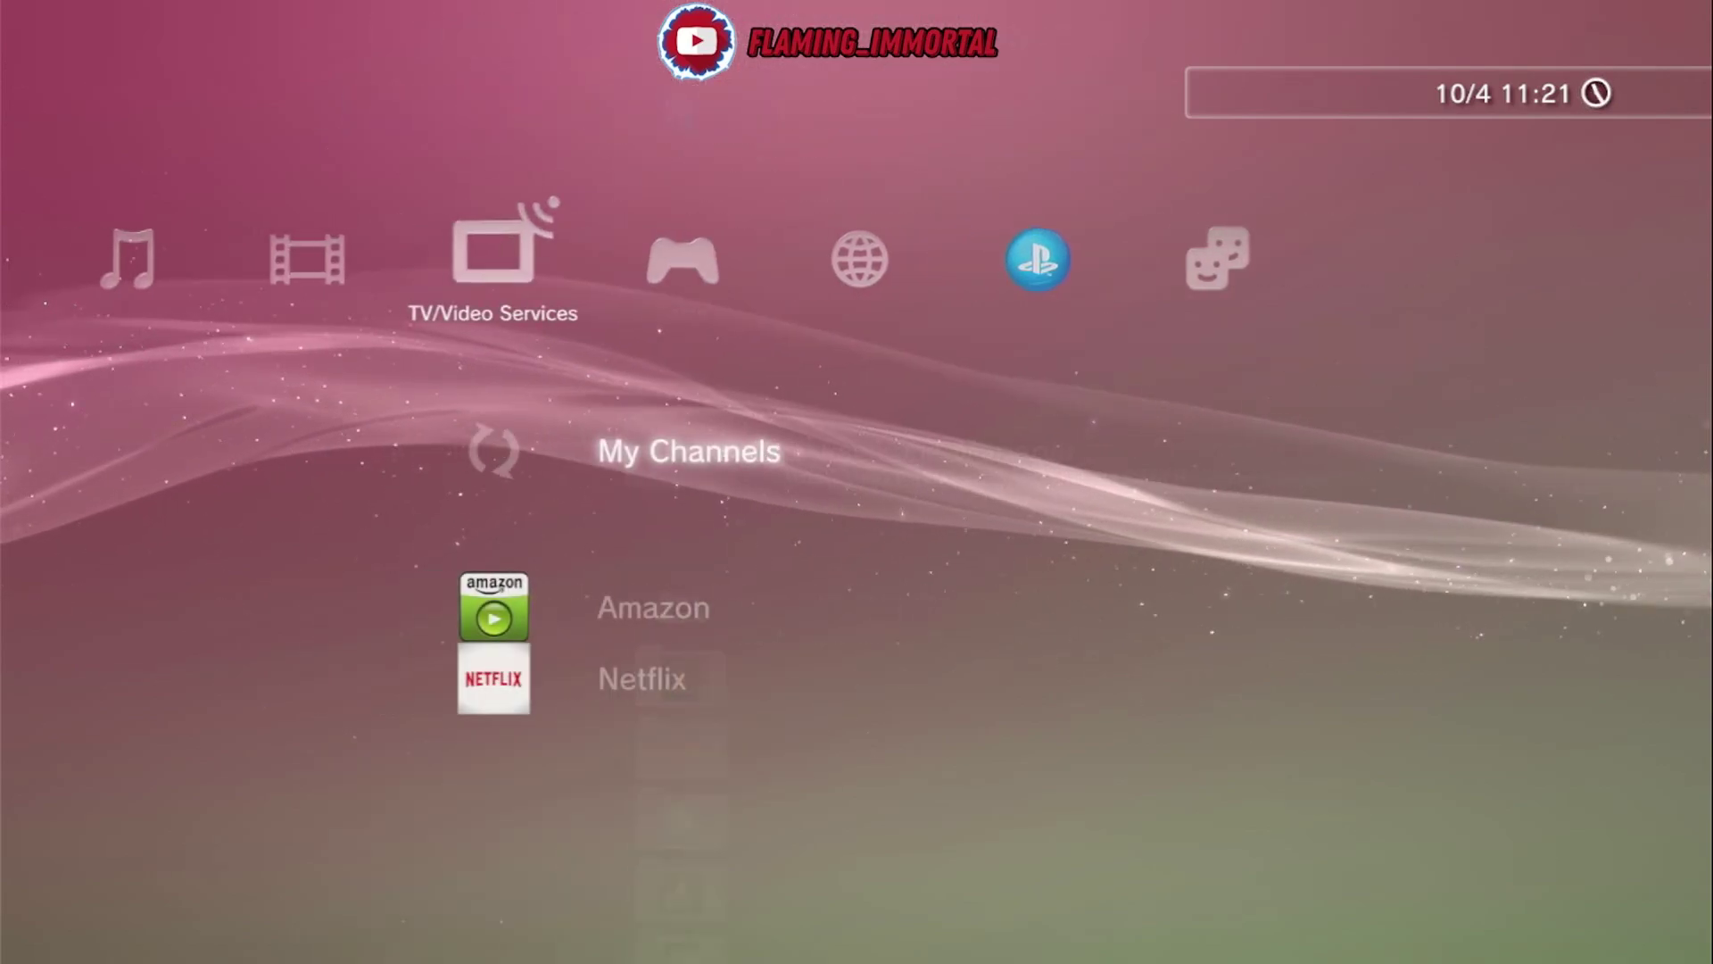
key(Right)
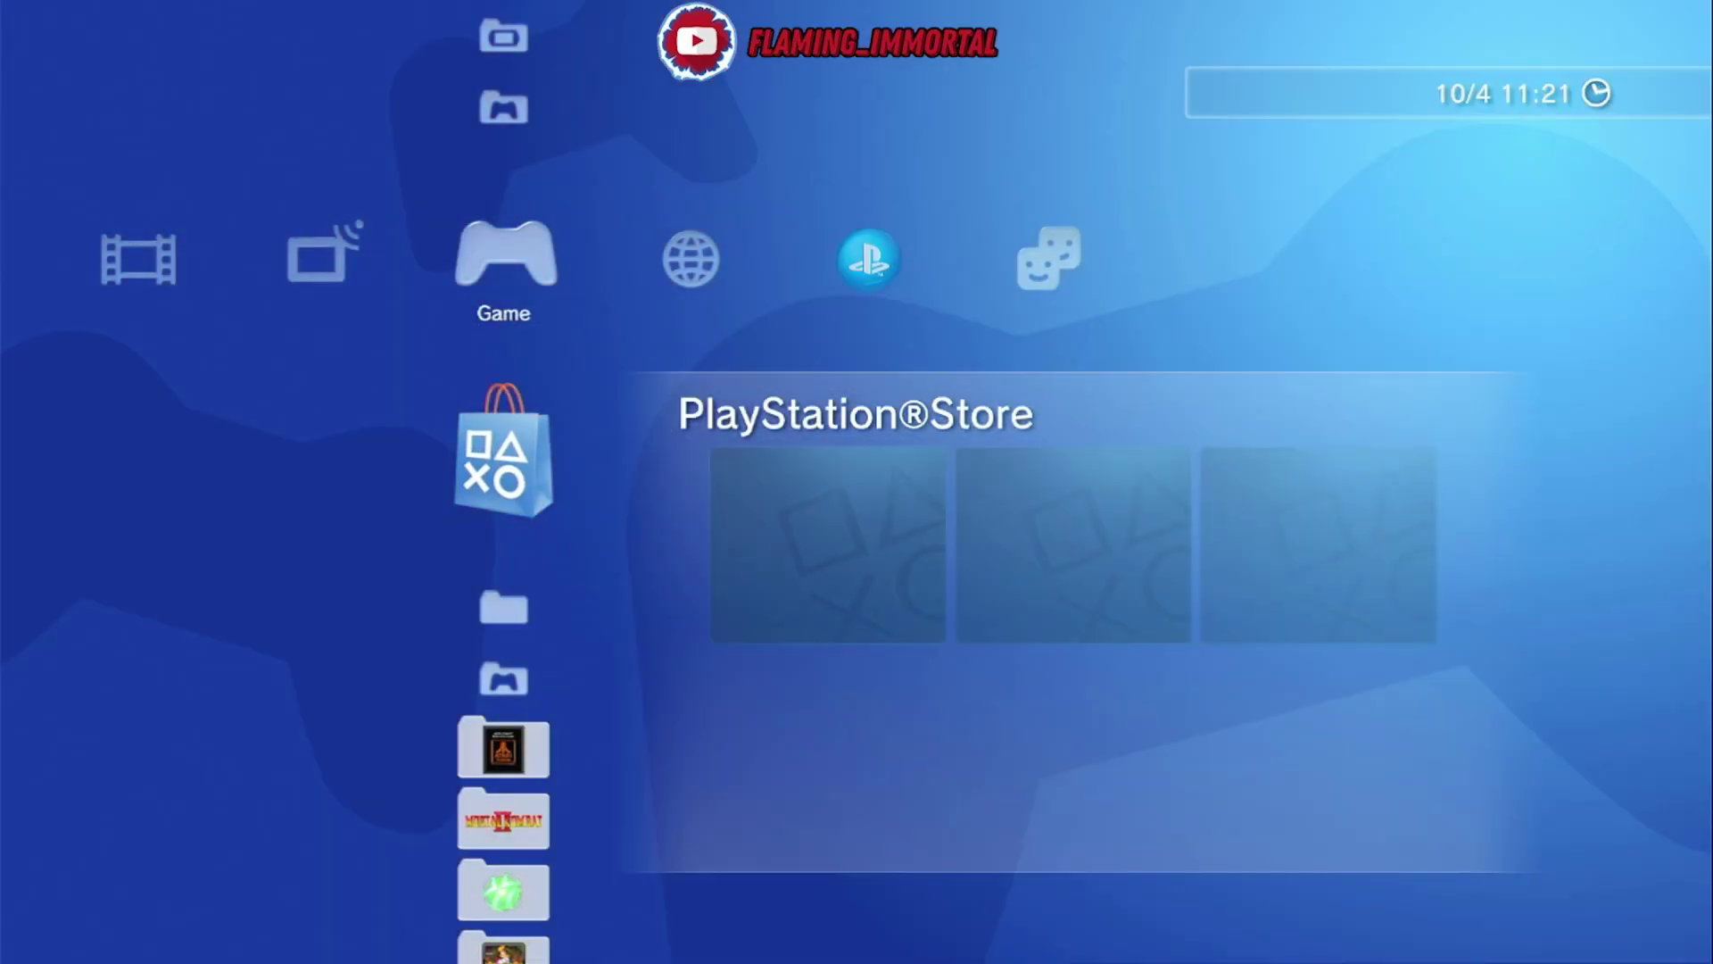
key(Down)
key(Down)
key(Up)
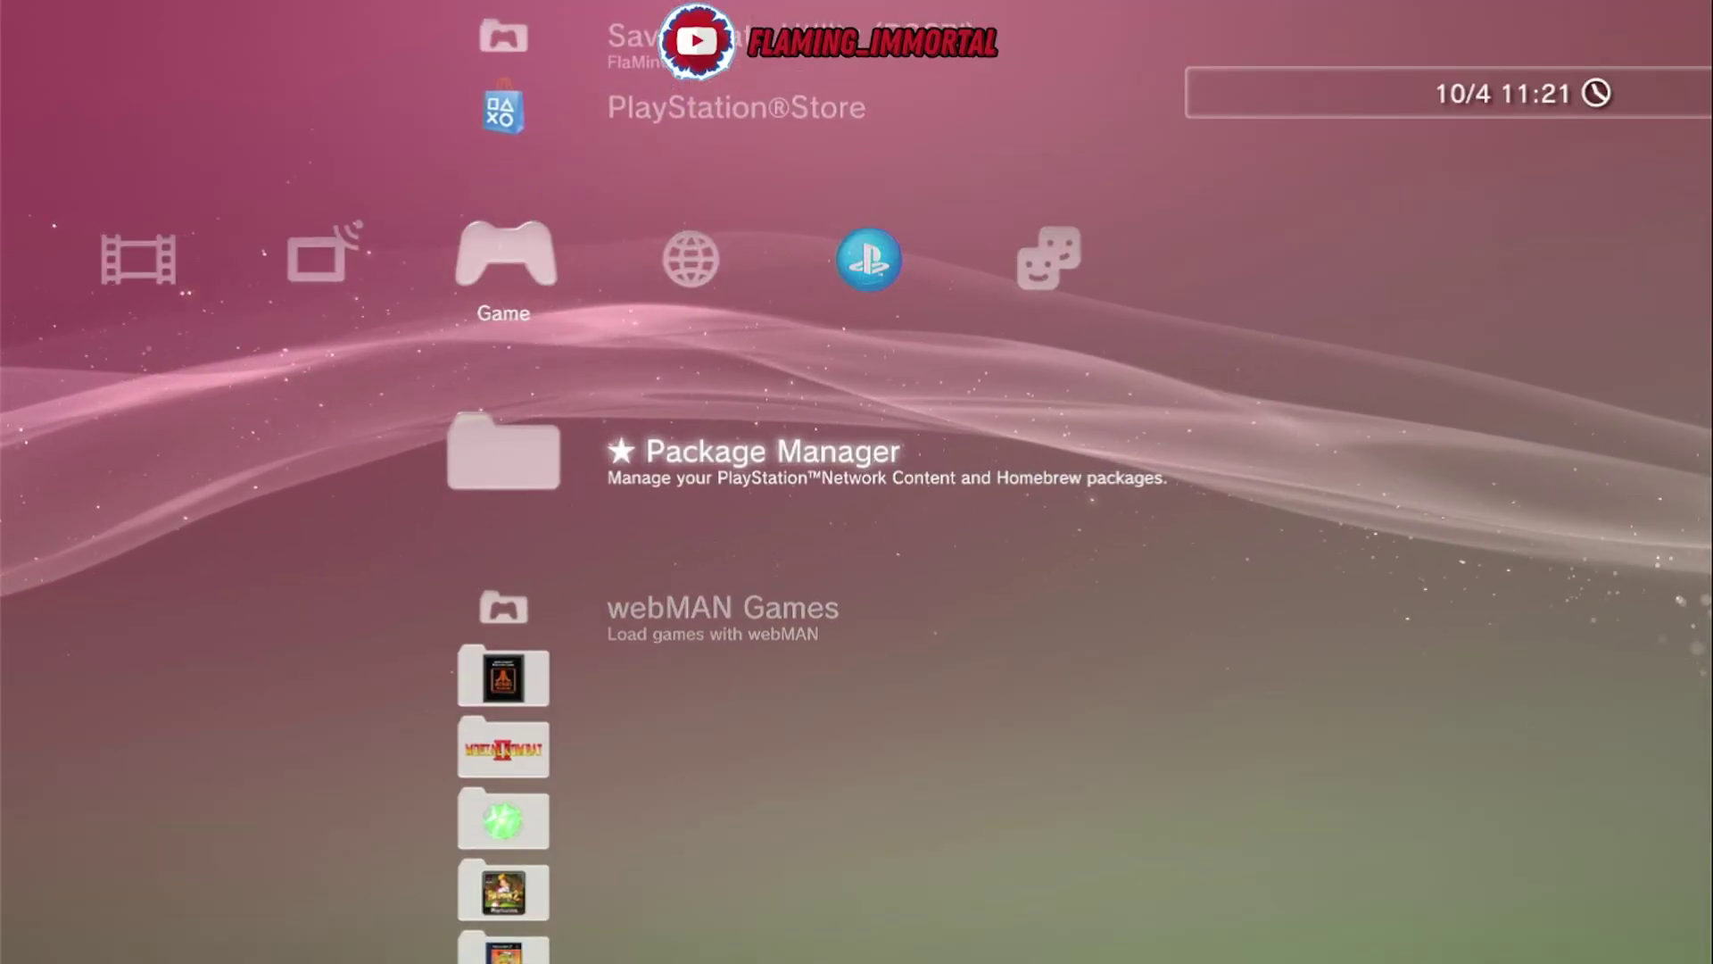
key(Right)
key(Left)
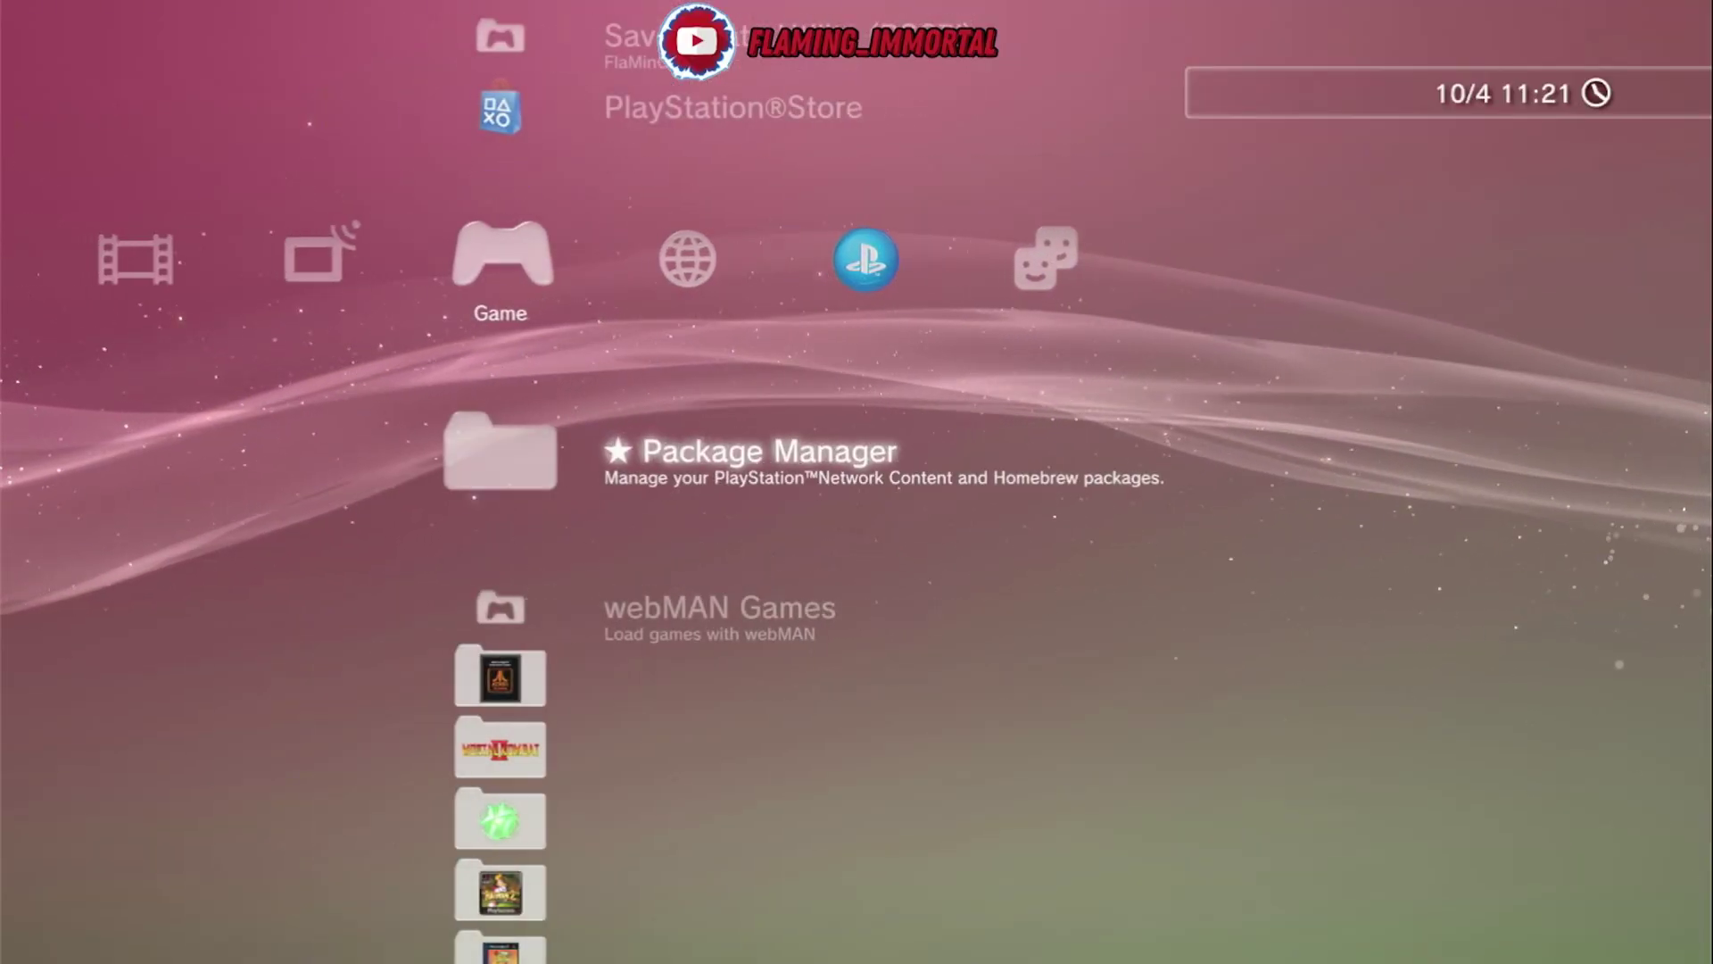
key(Right)
key(Left)
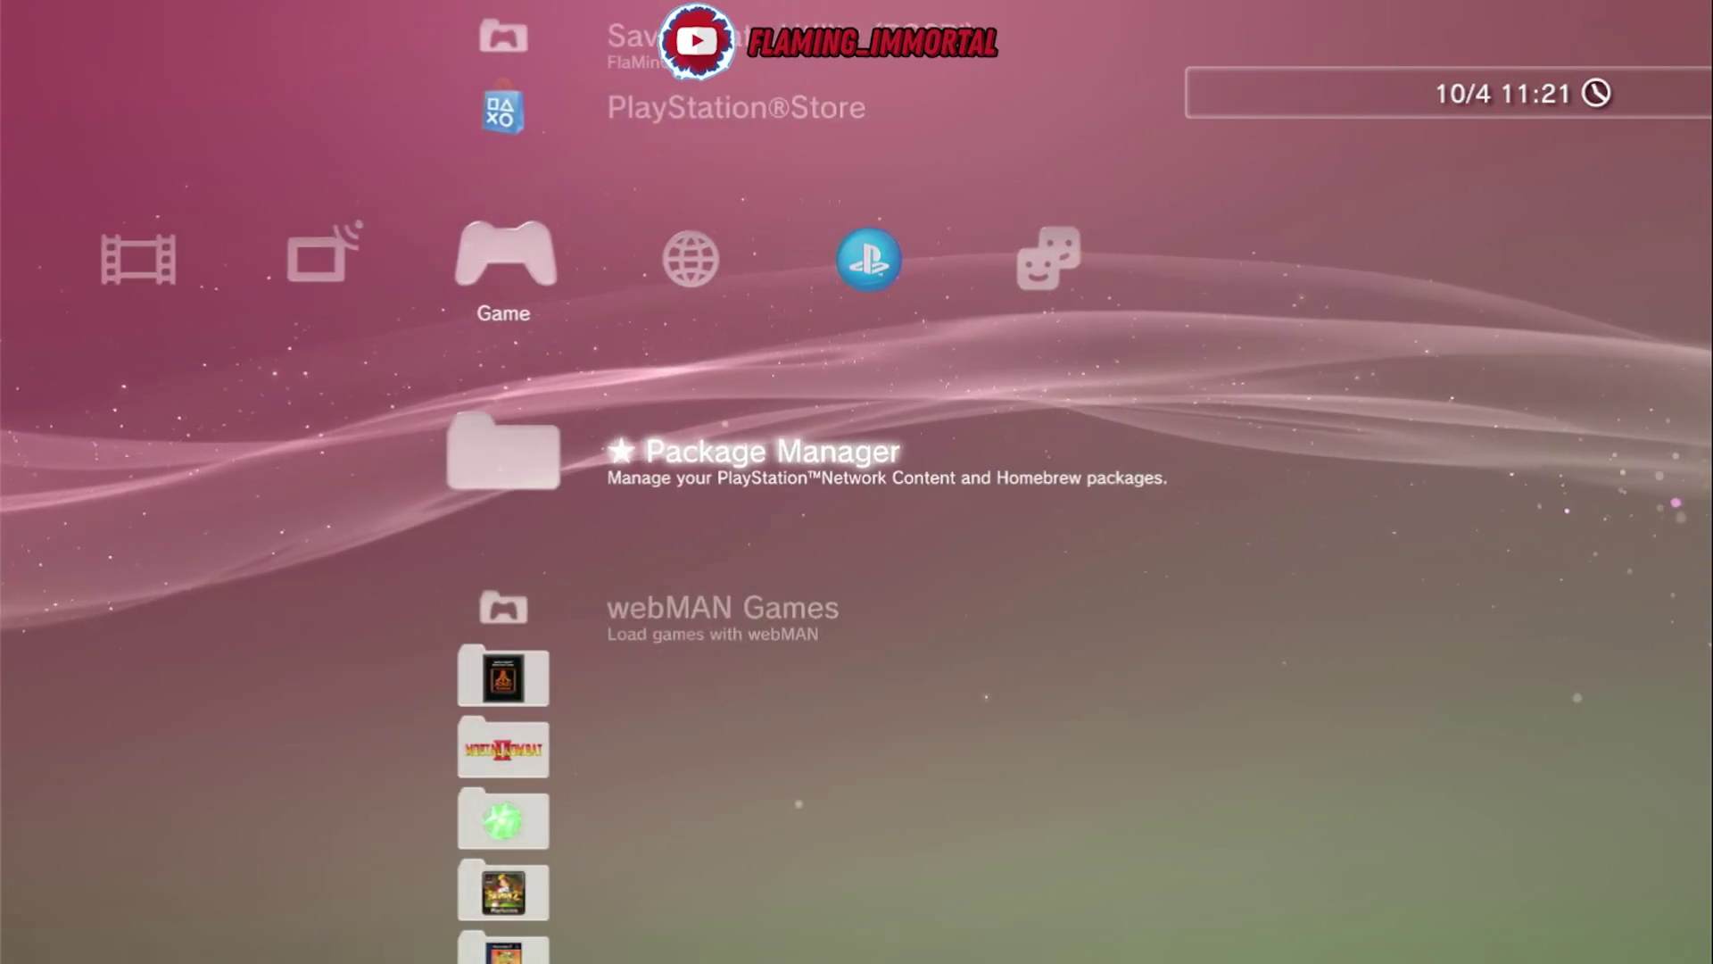
key(Right)
key(Left)
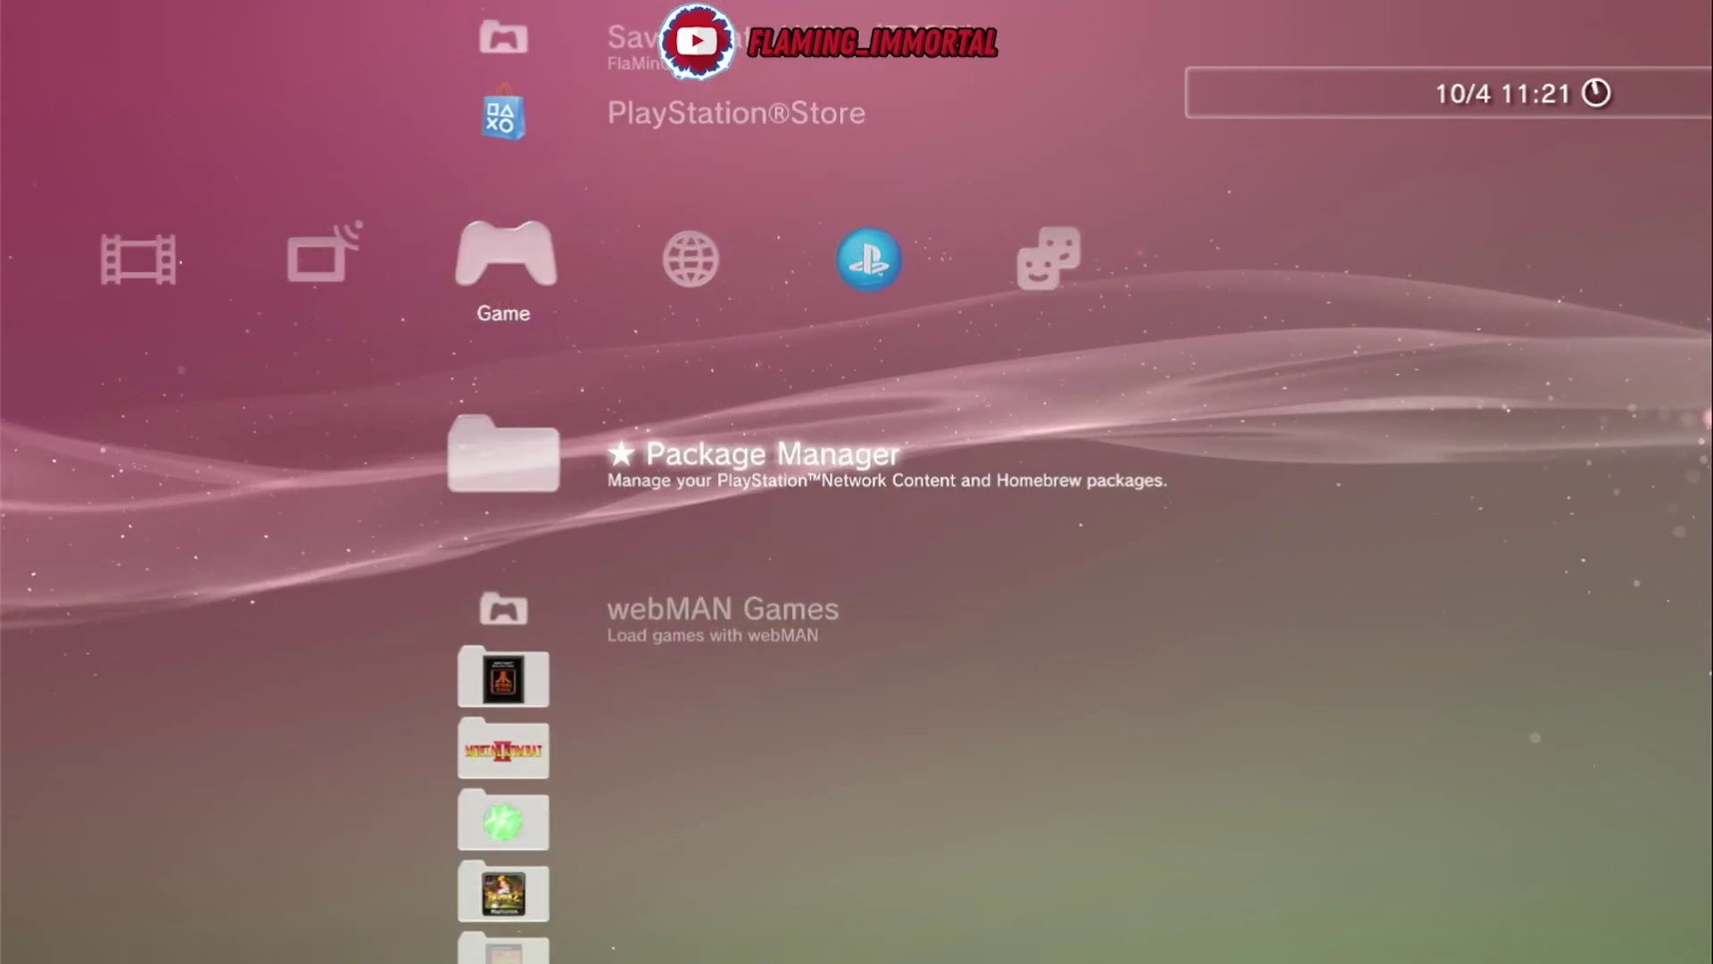
key(Down)
key(Up)
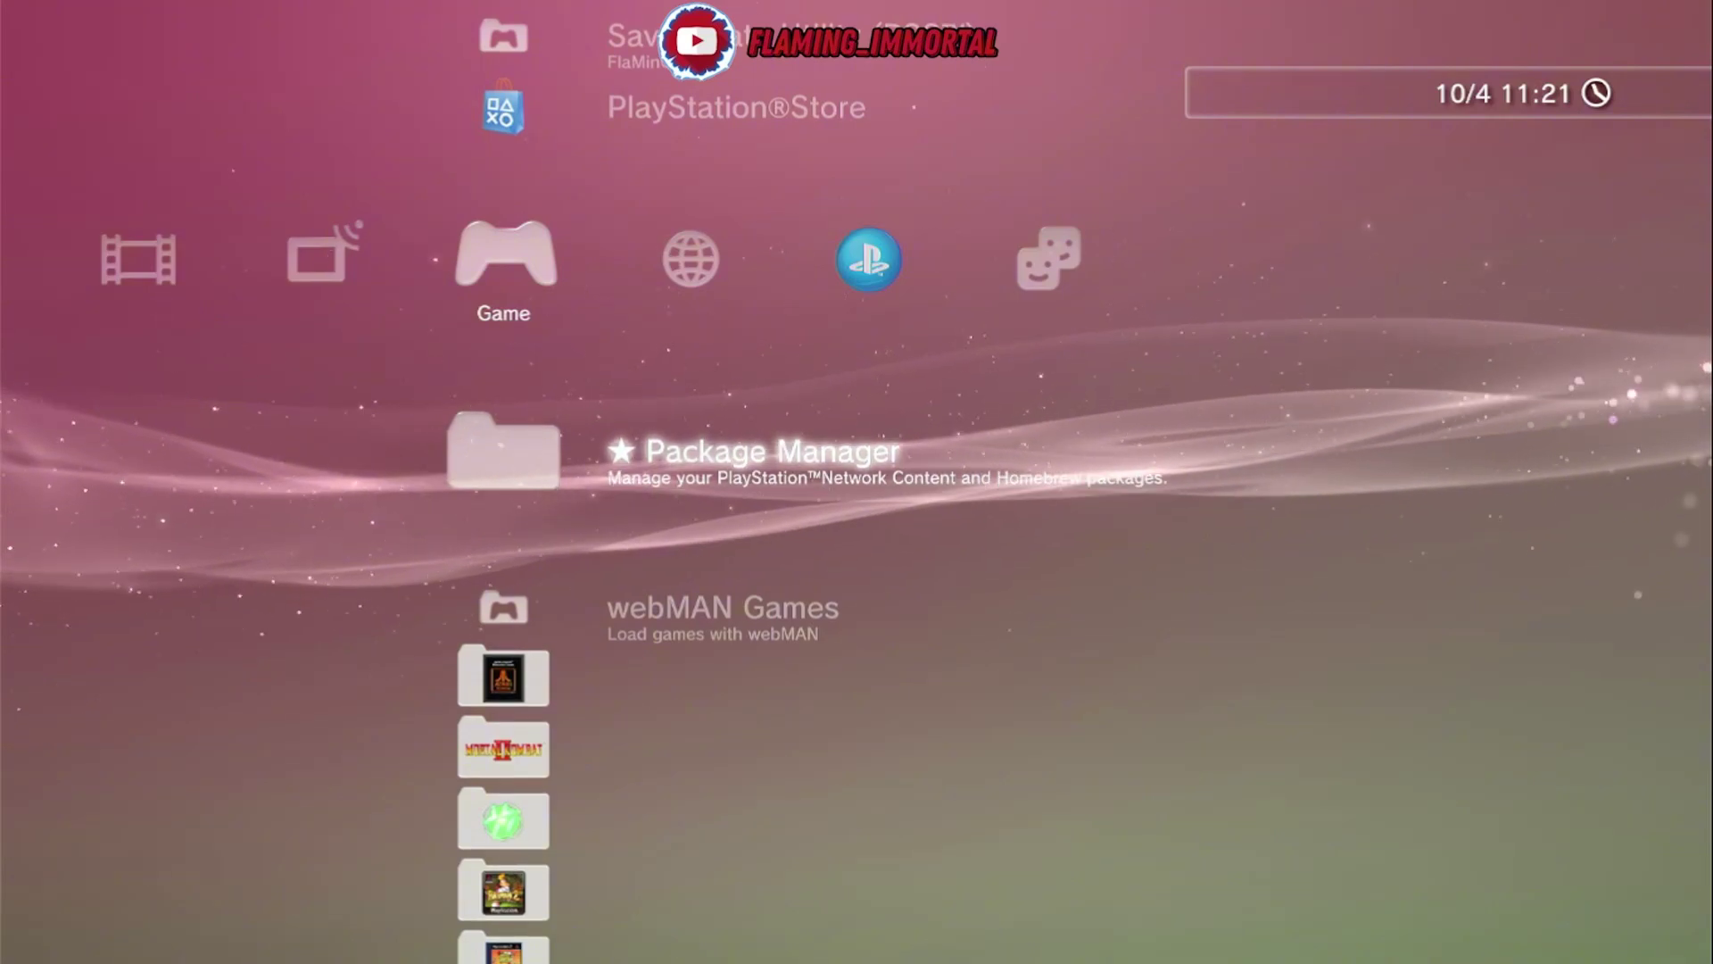
key(Right)
key(Left)
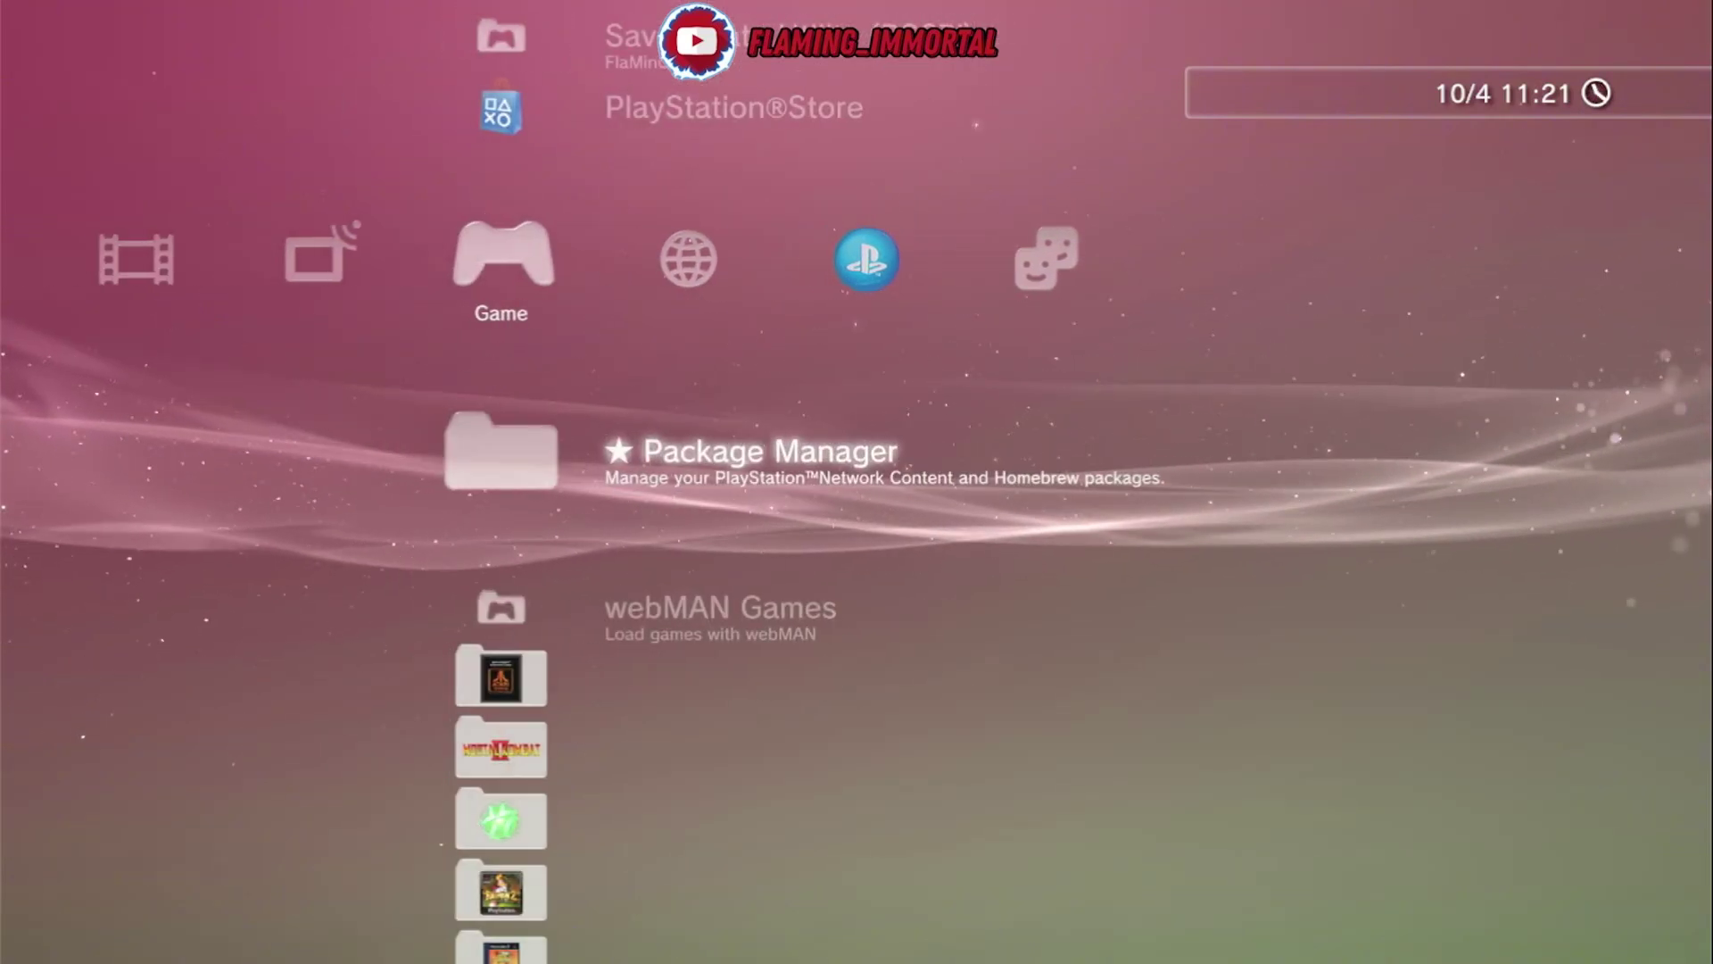
Examine the Internet Browser, Internet Search and PKGi PS3 entries in the Network category
key(Right)
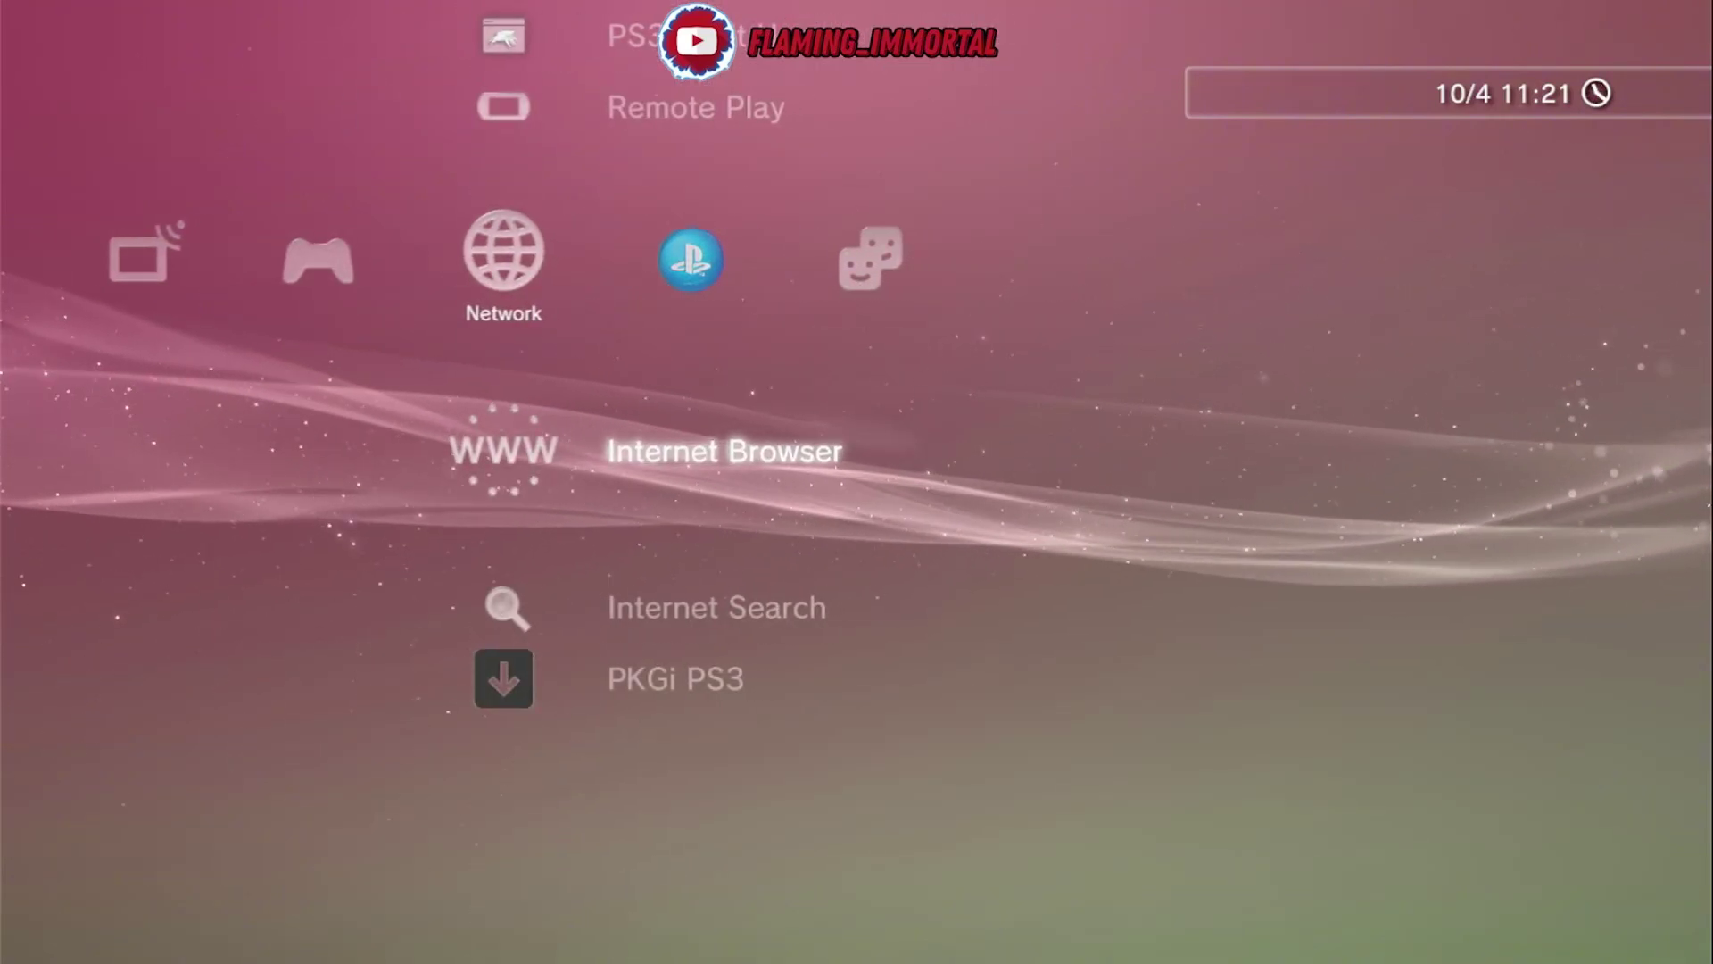
key(Down)
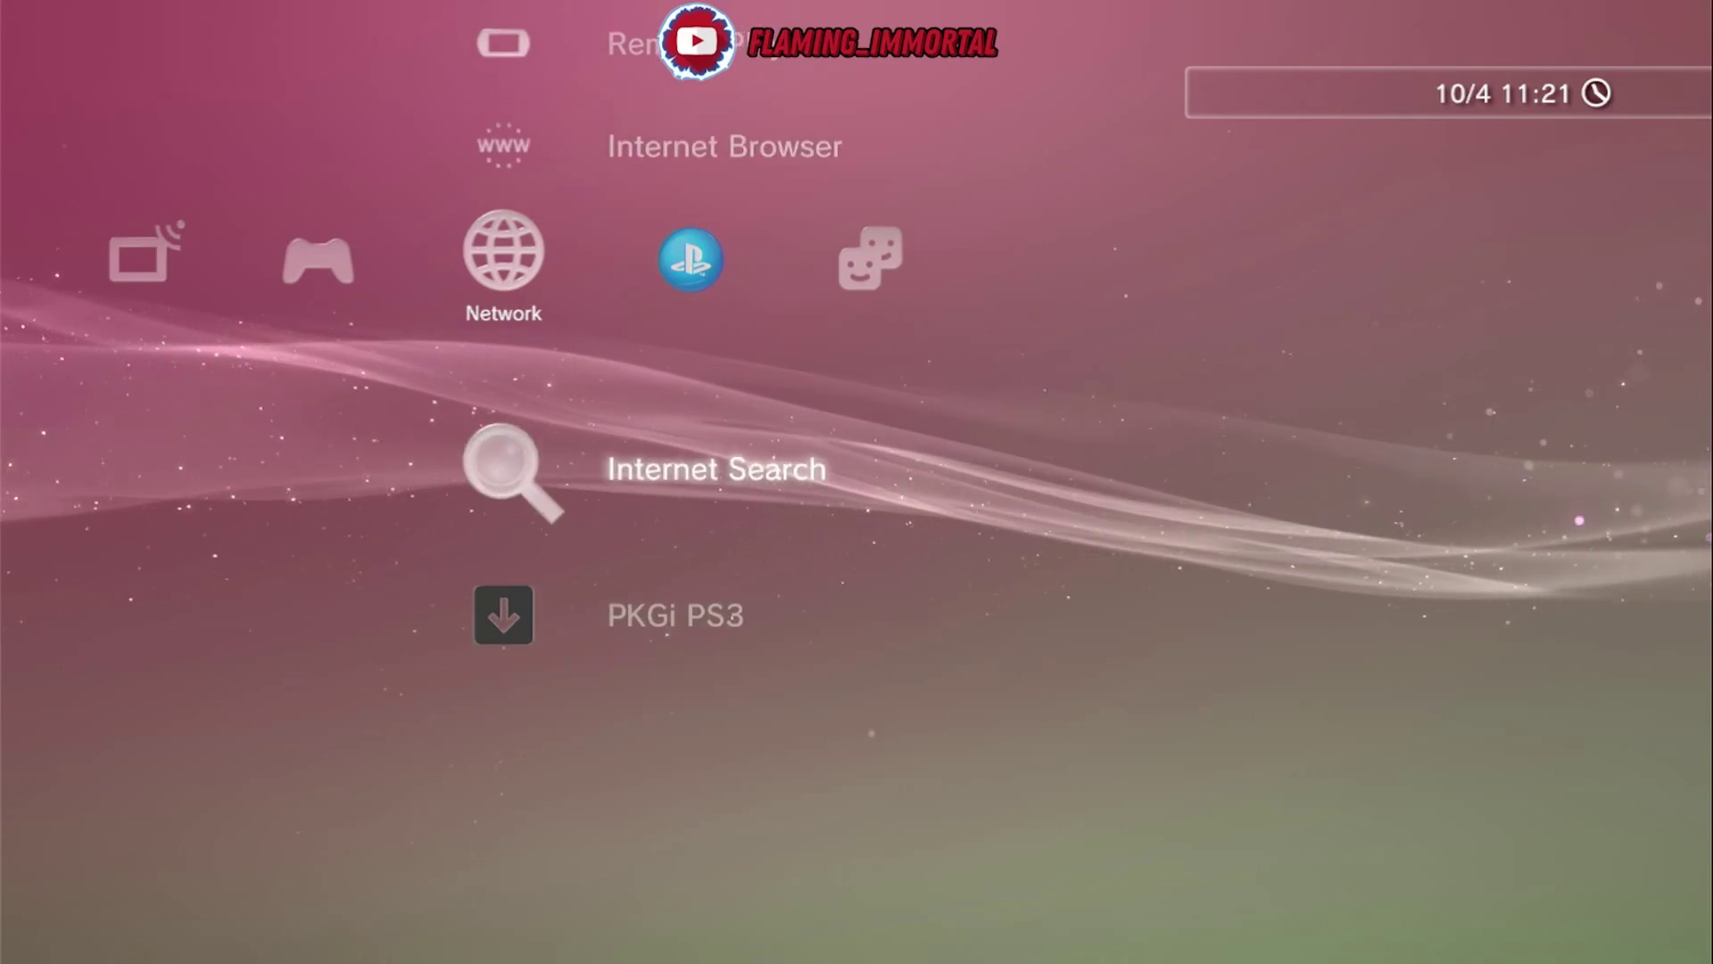
key(Menu)
key(Escape)
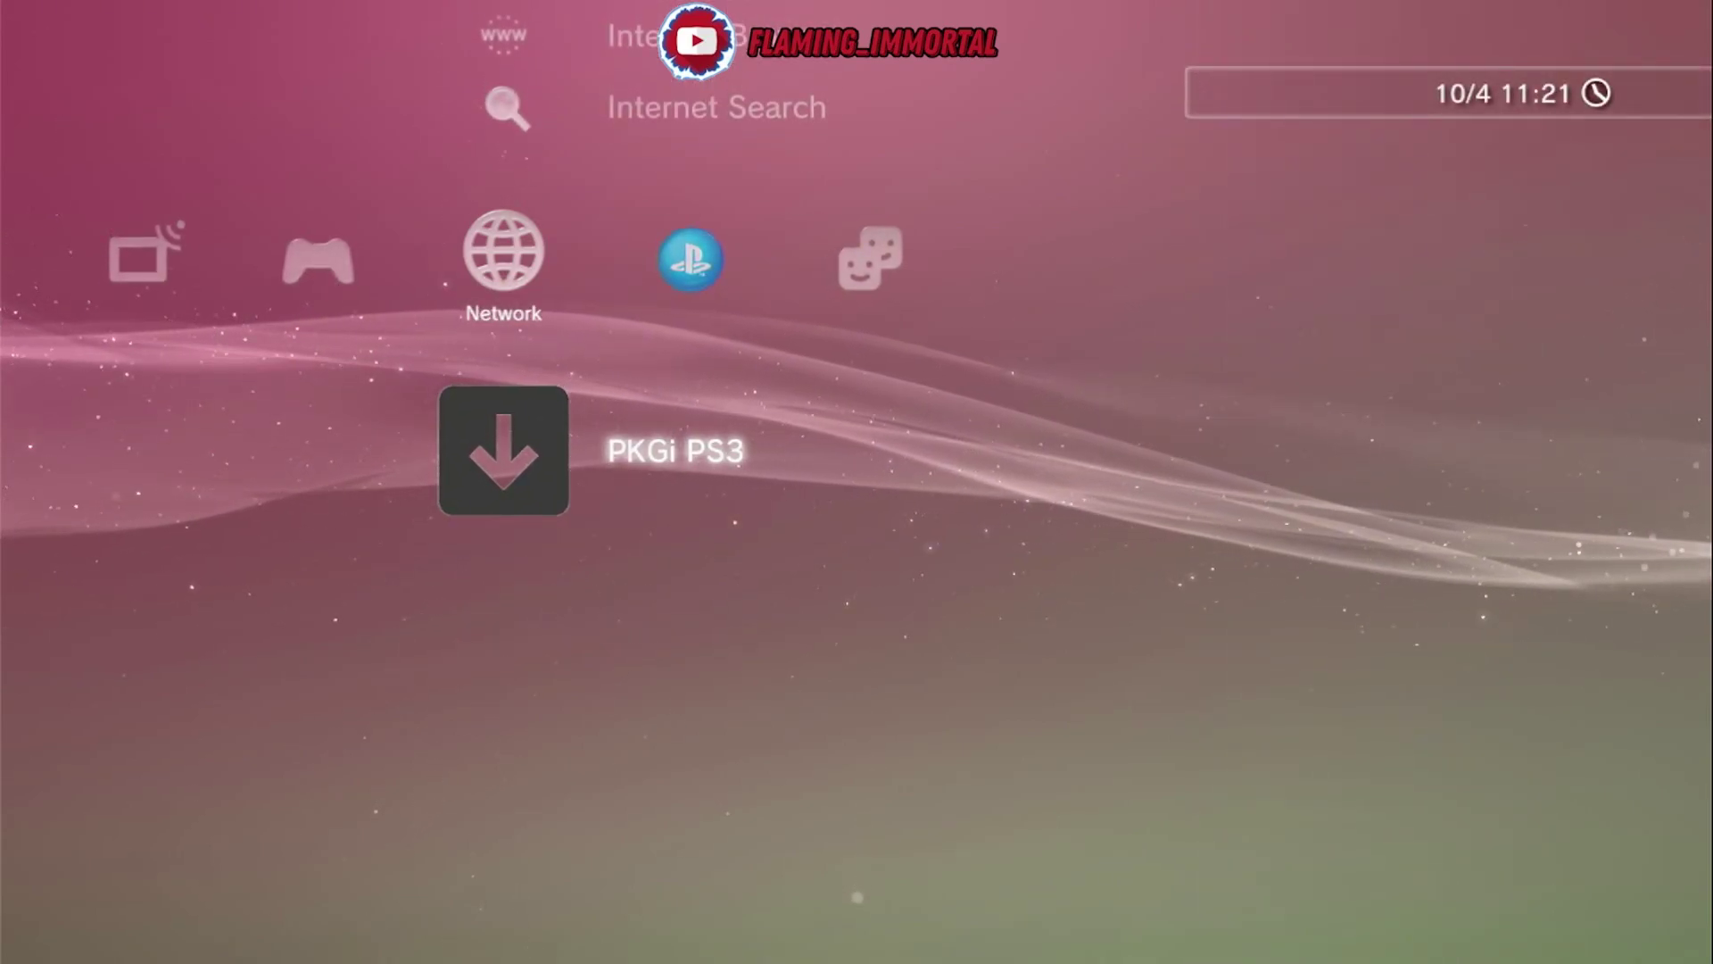
key(Up)
key(Up)
key(Down)
key(Down)
key(Menu)
key(Escape)
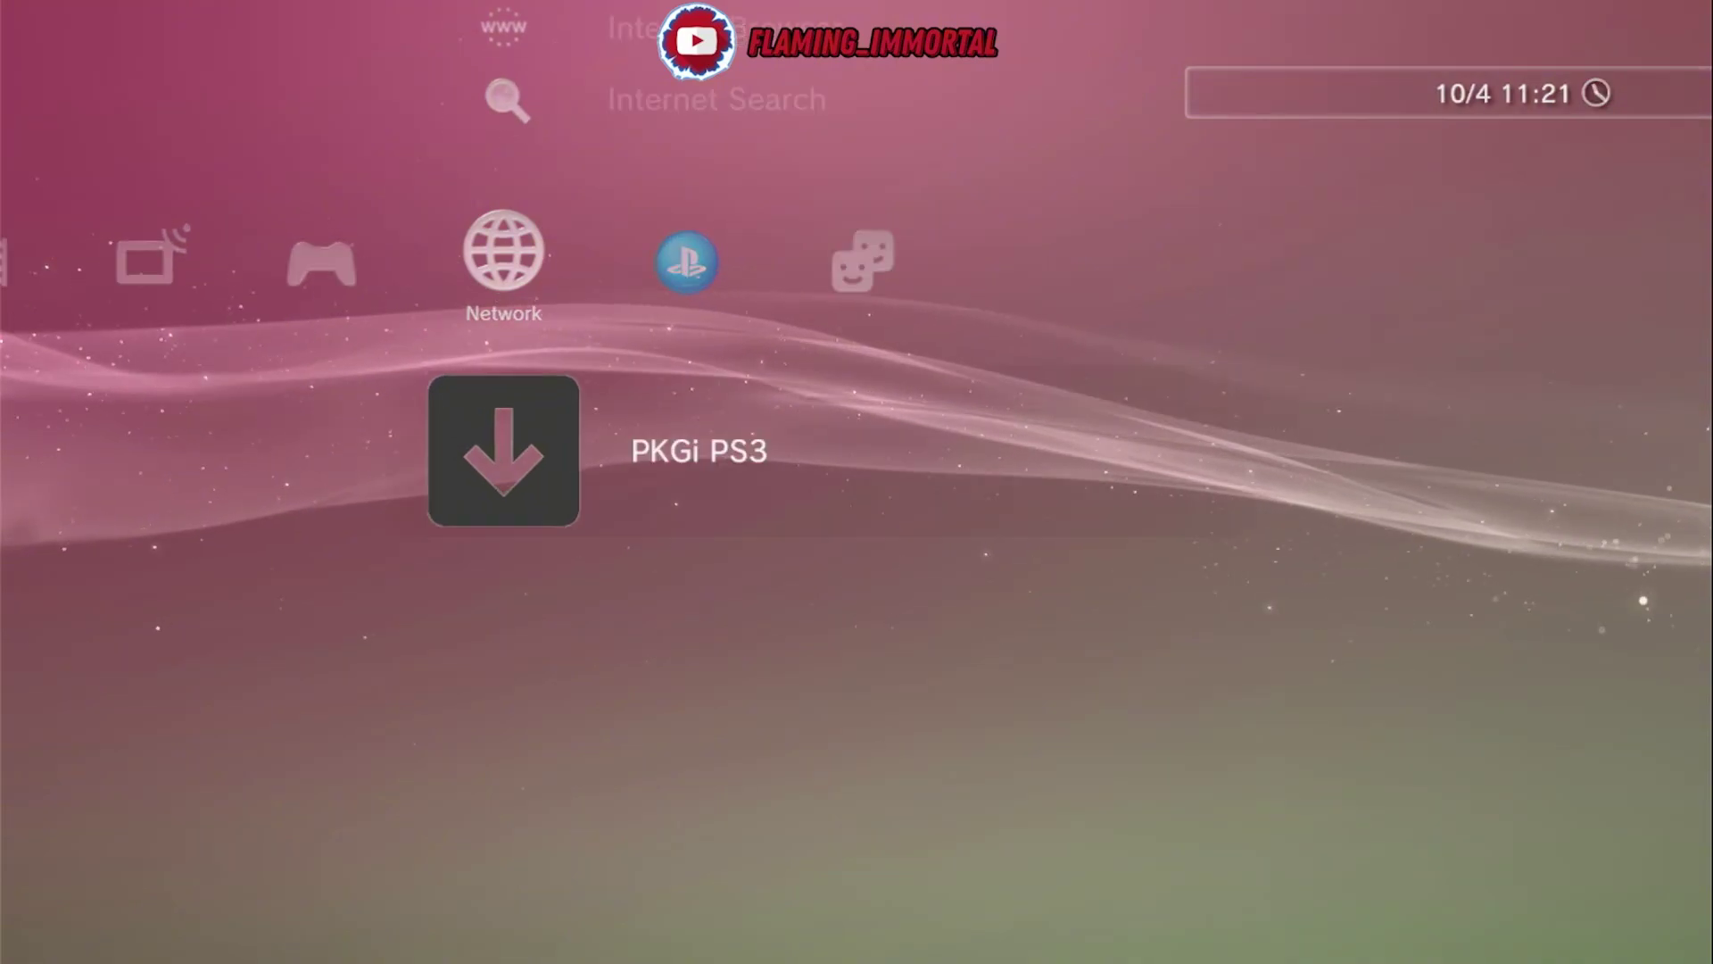
key(Menu)
key(Escape)
key(Up)
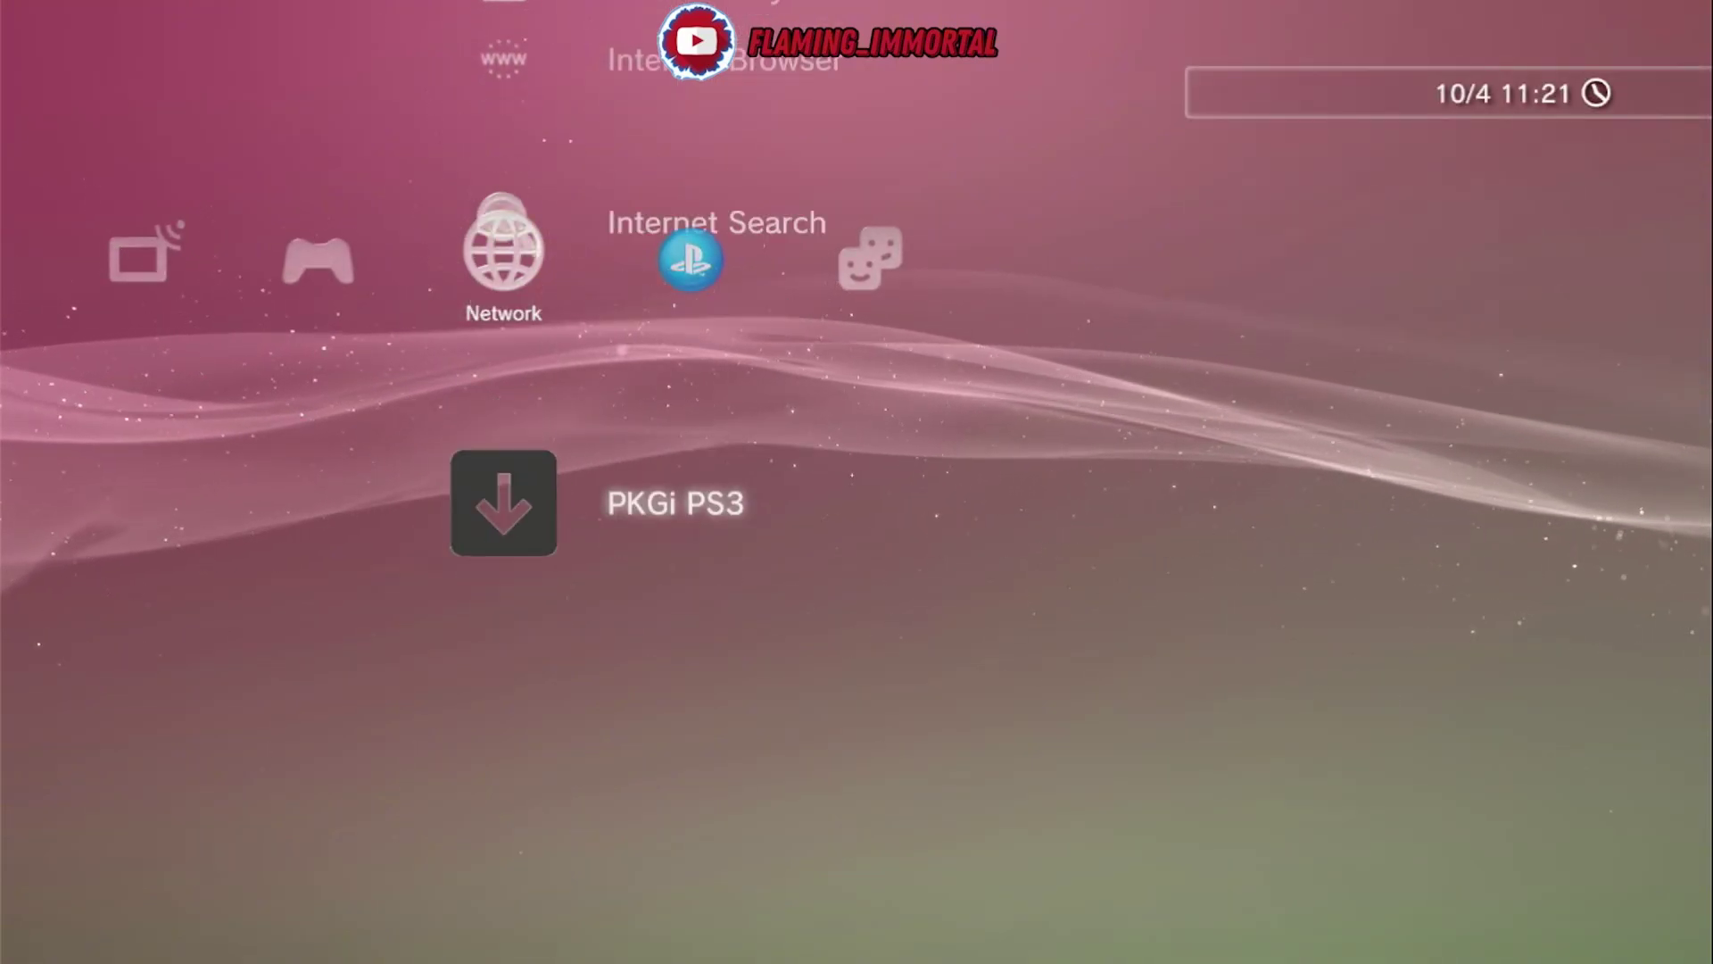
key(Down)
key(Menu)
key(Escape)
key(Up)
key(Up)
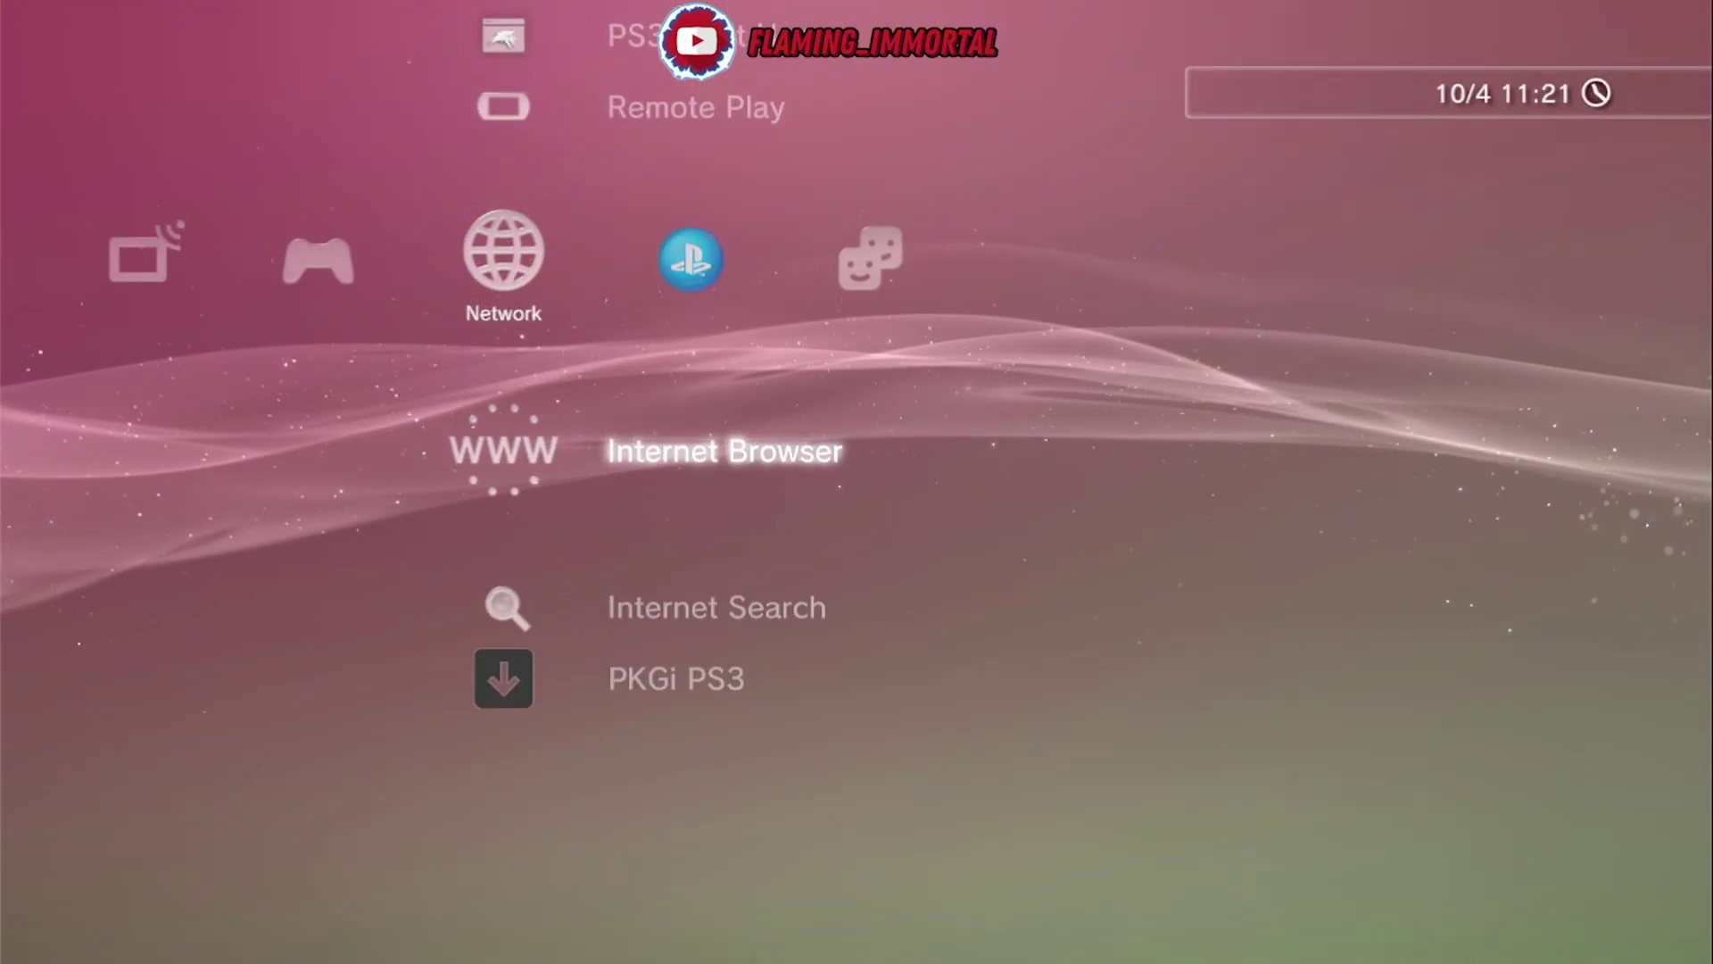
key(Down)
key(Down)
key(Up)
key(Up)
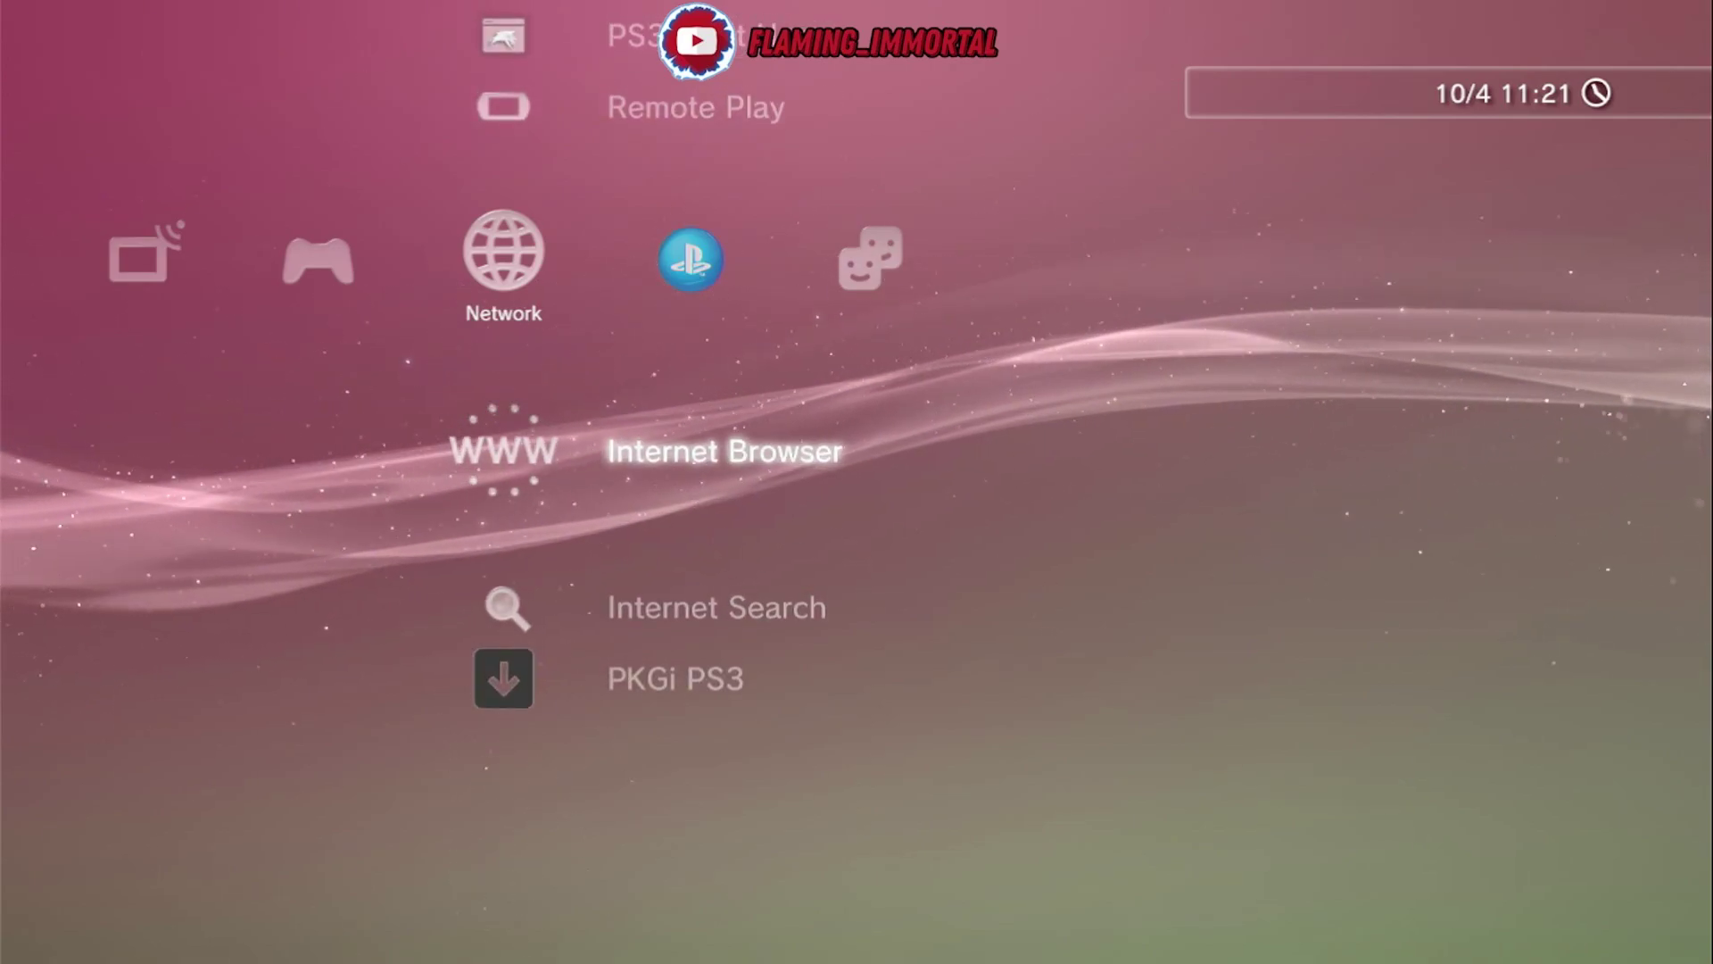
key(Return)
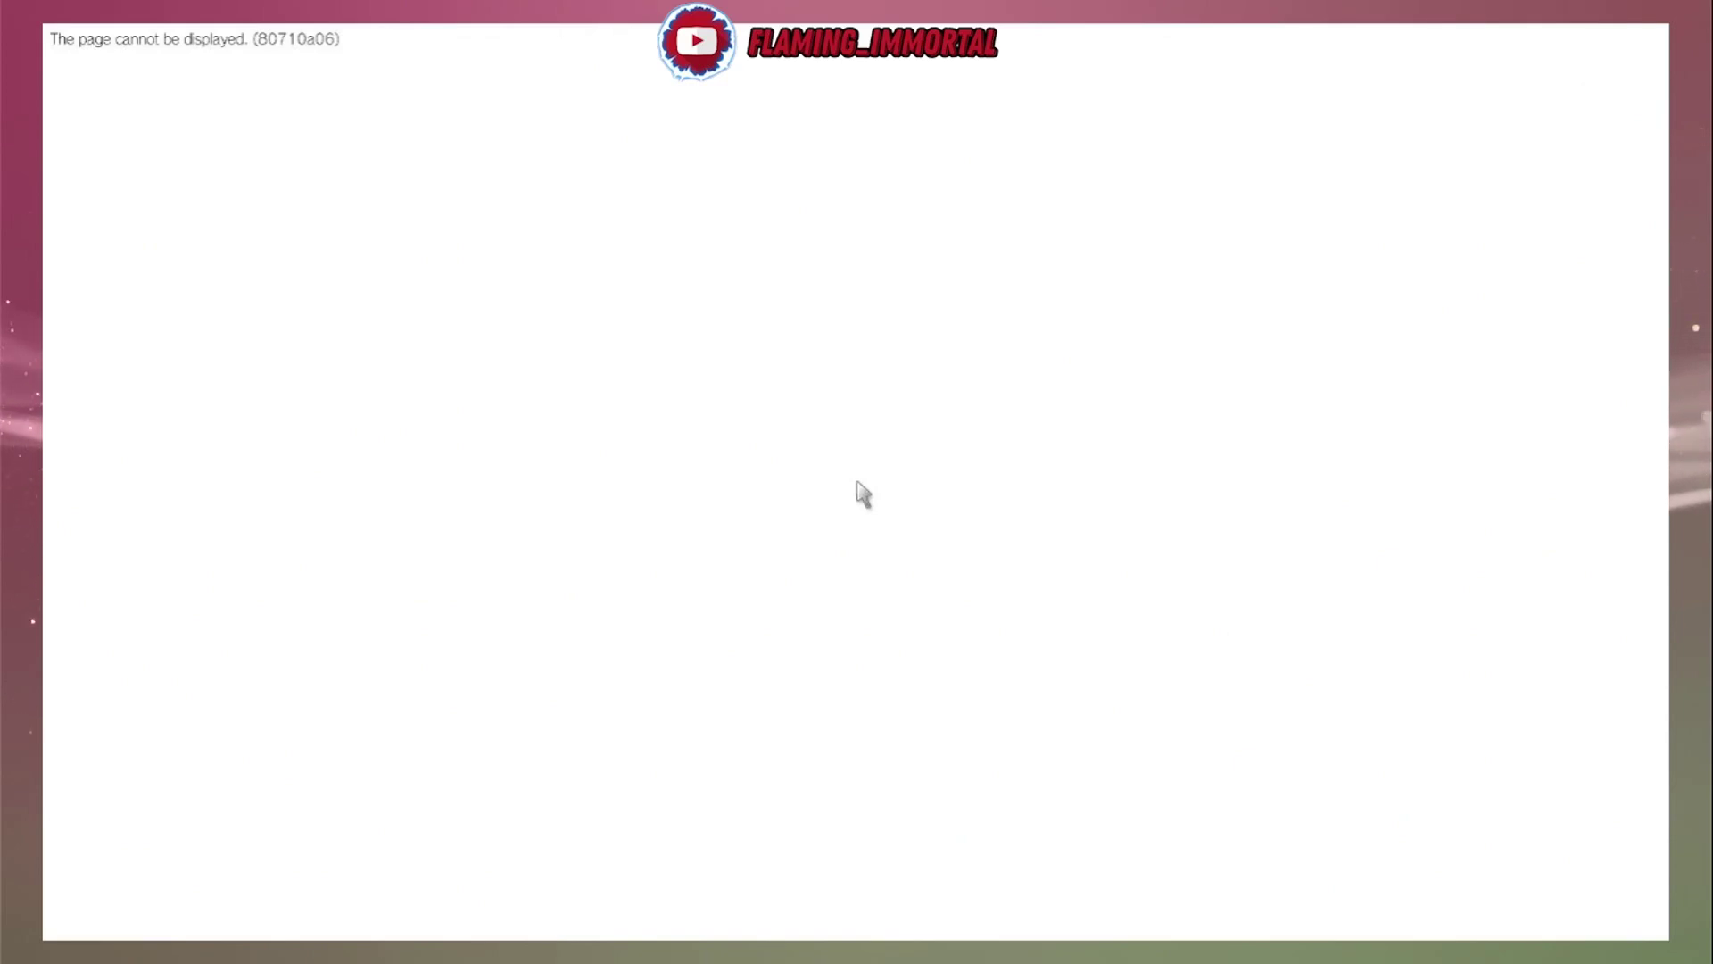
key(Escape)
key(Right)
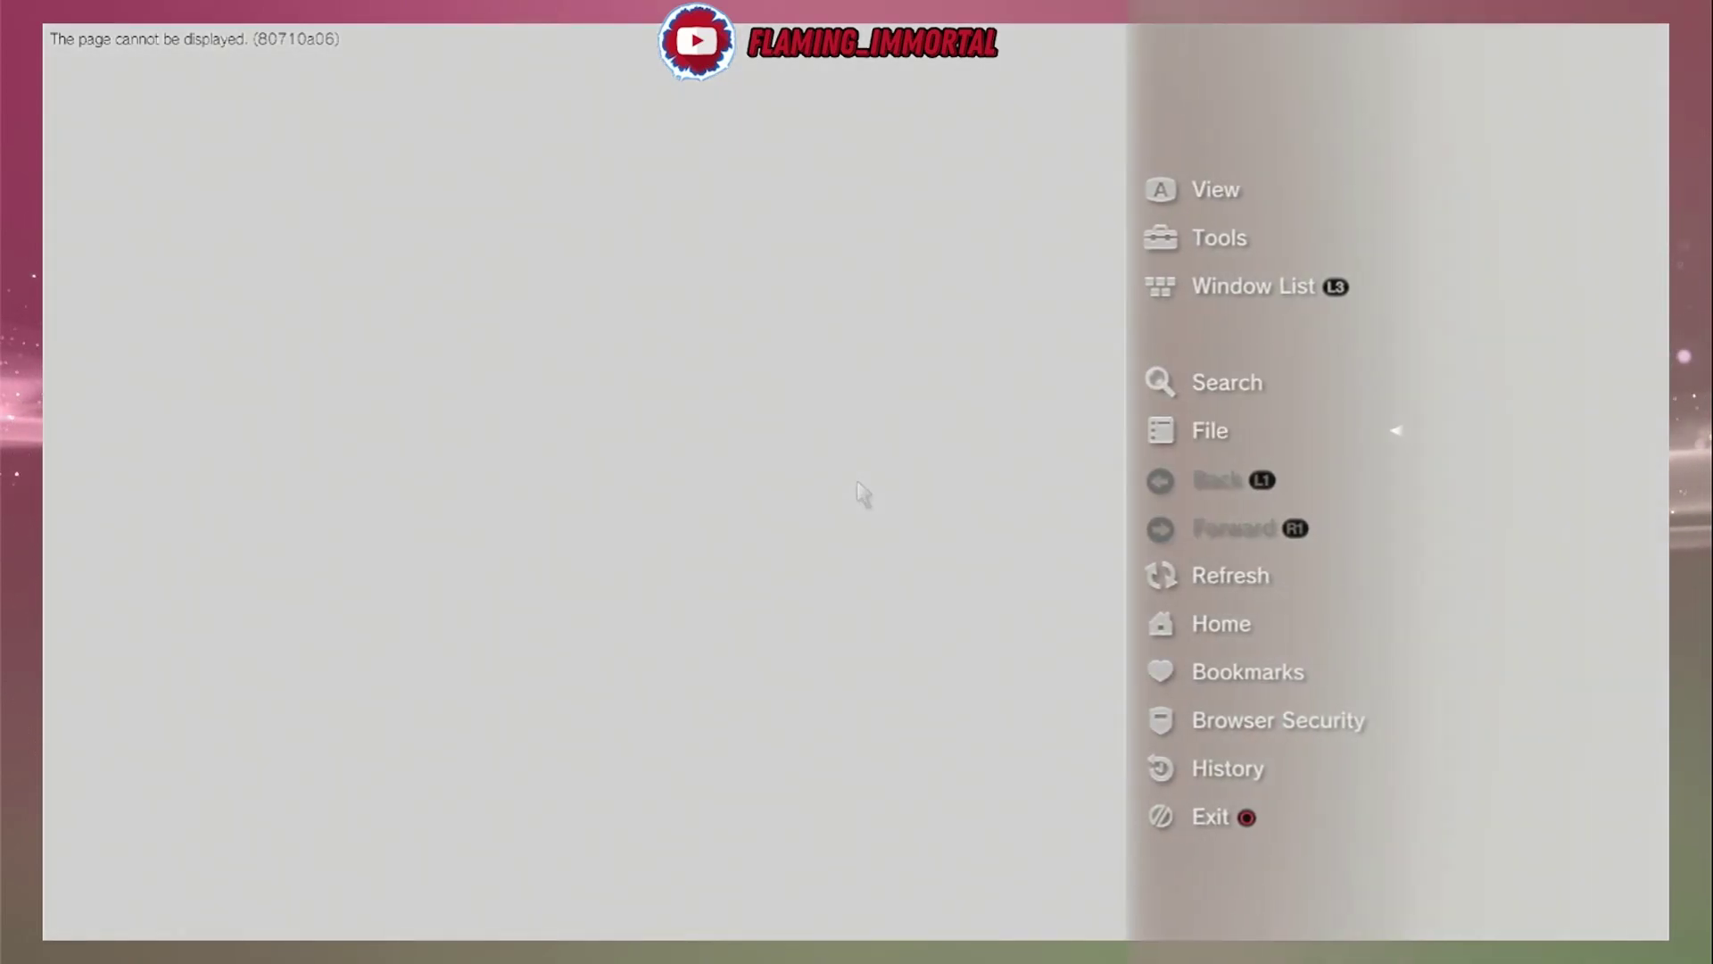
key(Return)
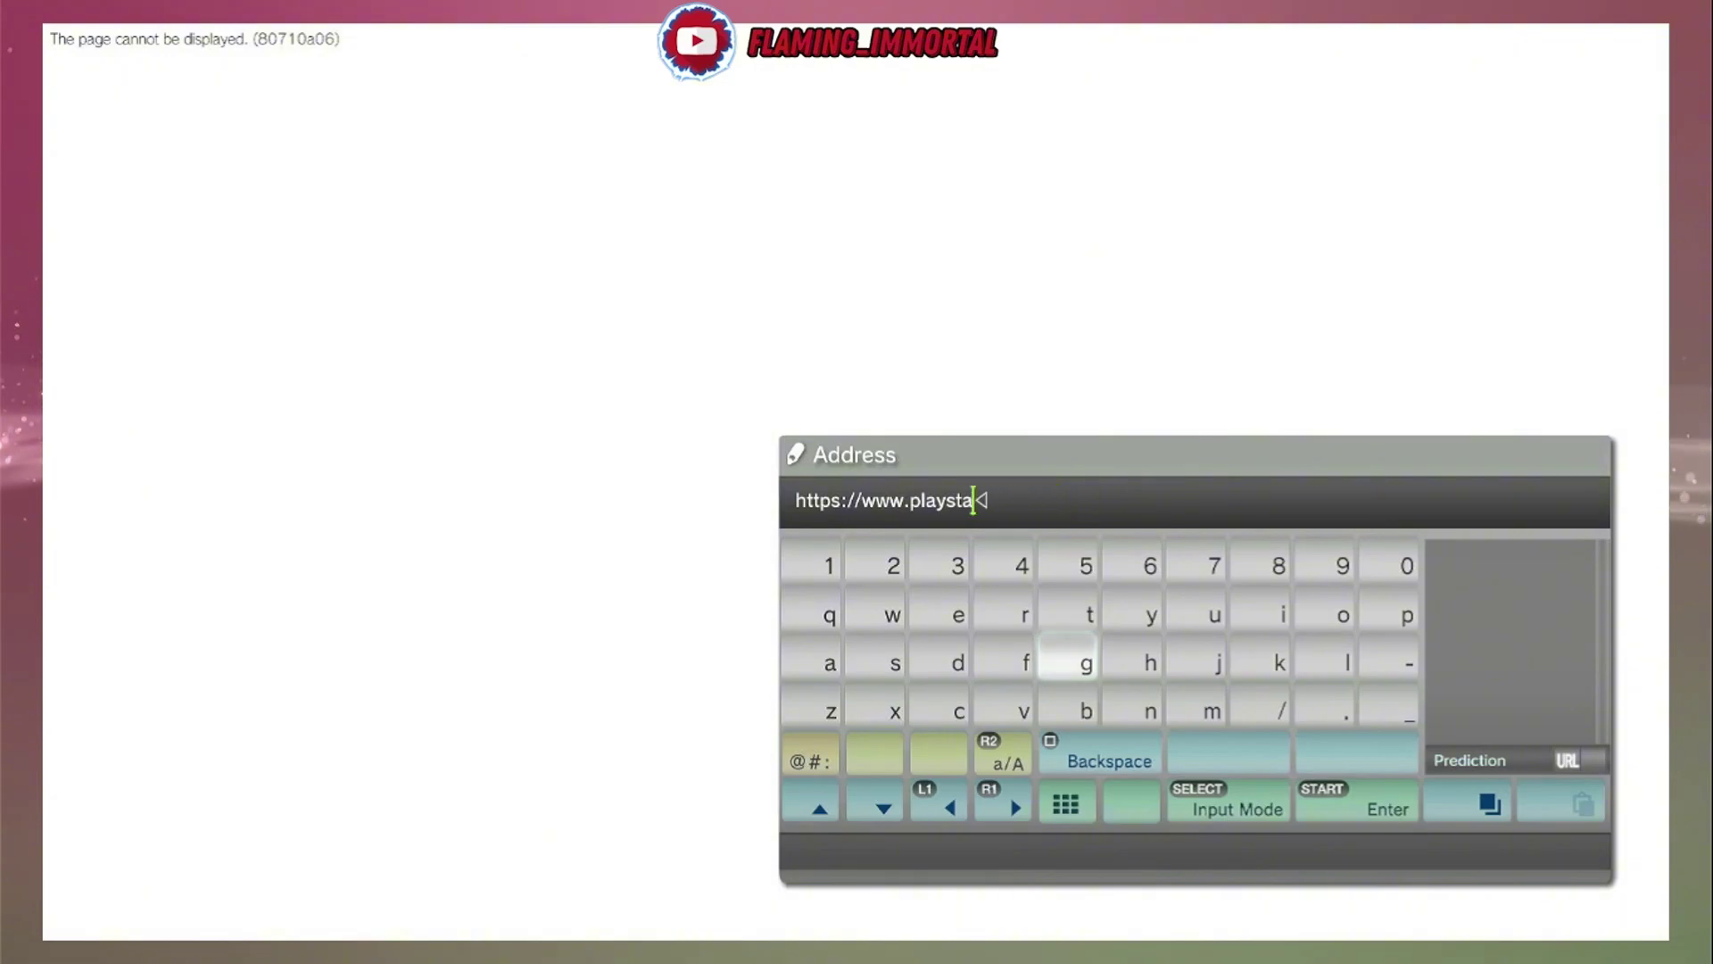
text(ww)
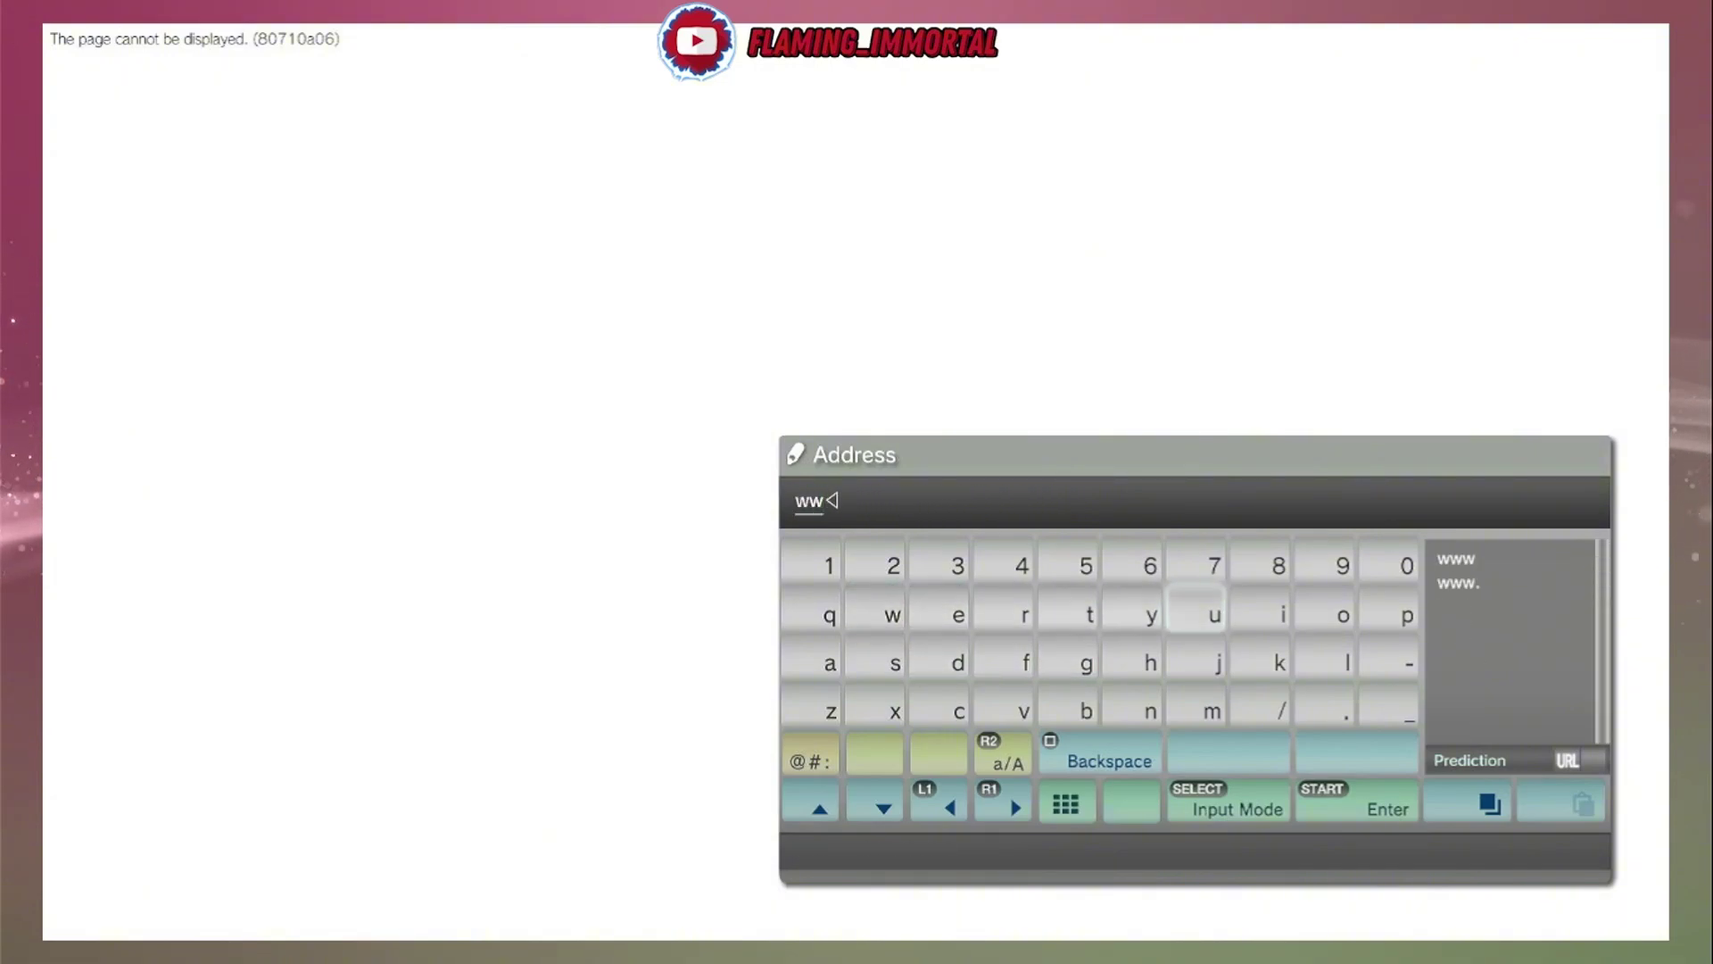
key(Right)
key(Return)
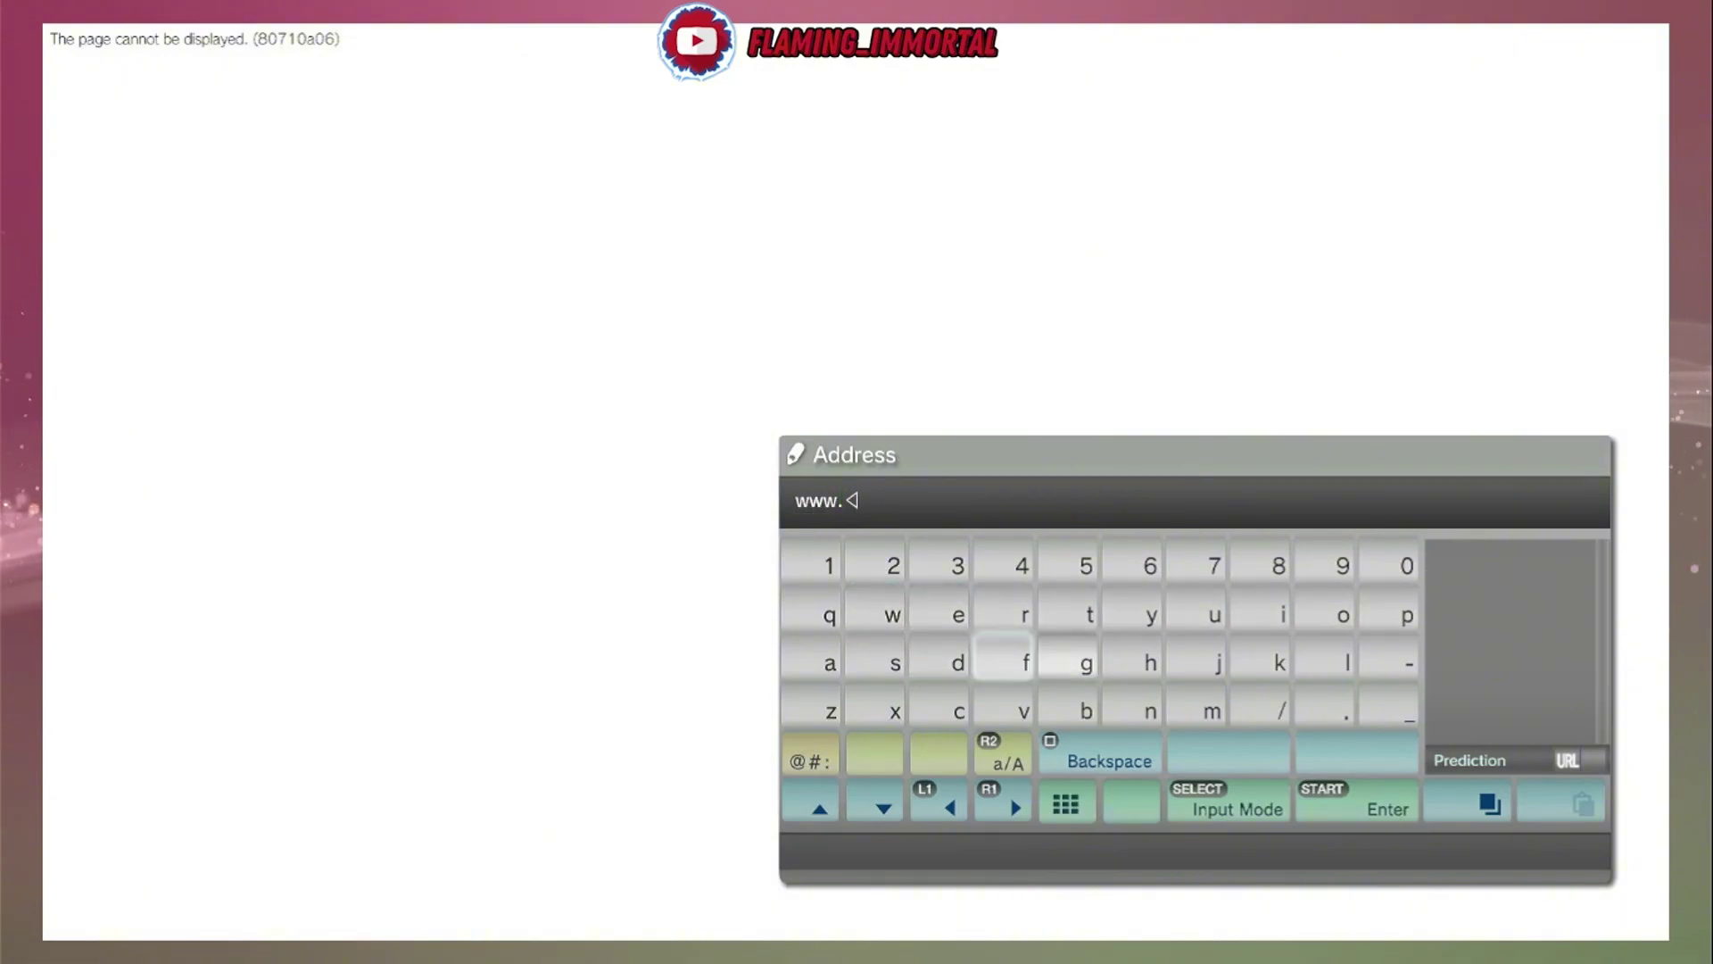
key(BackSpace)
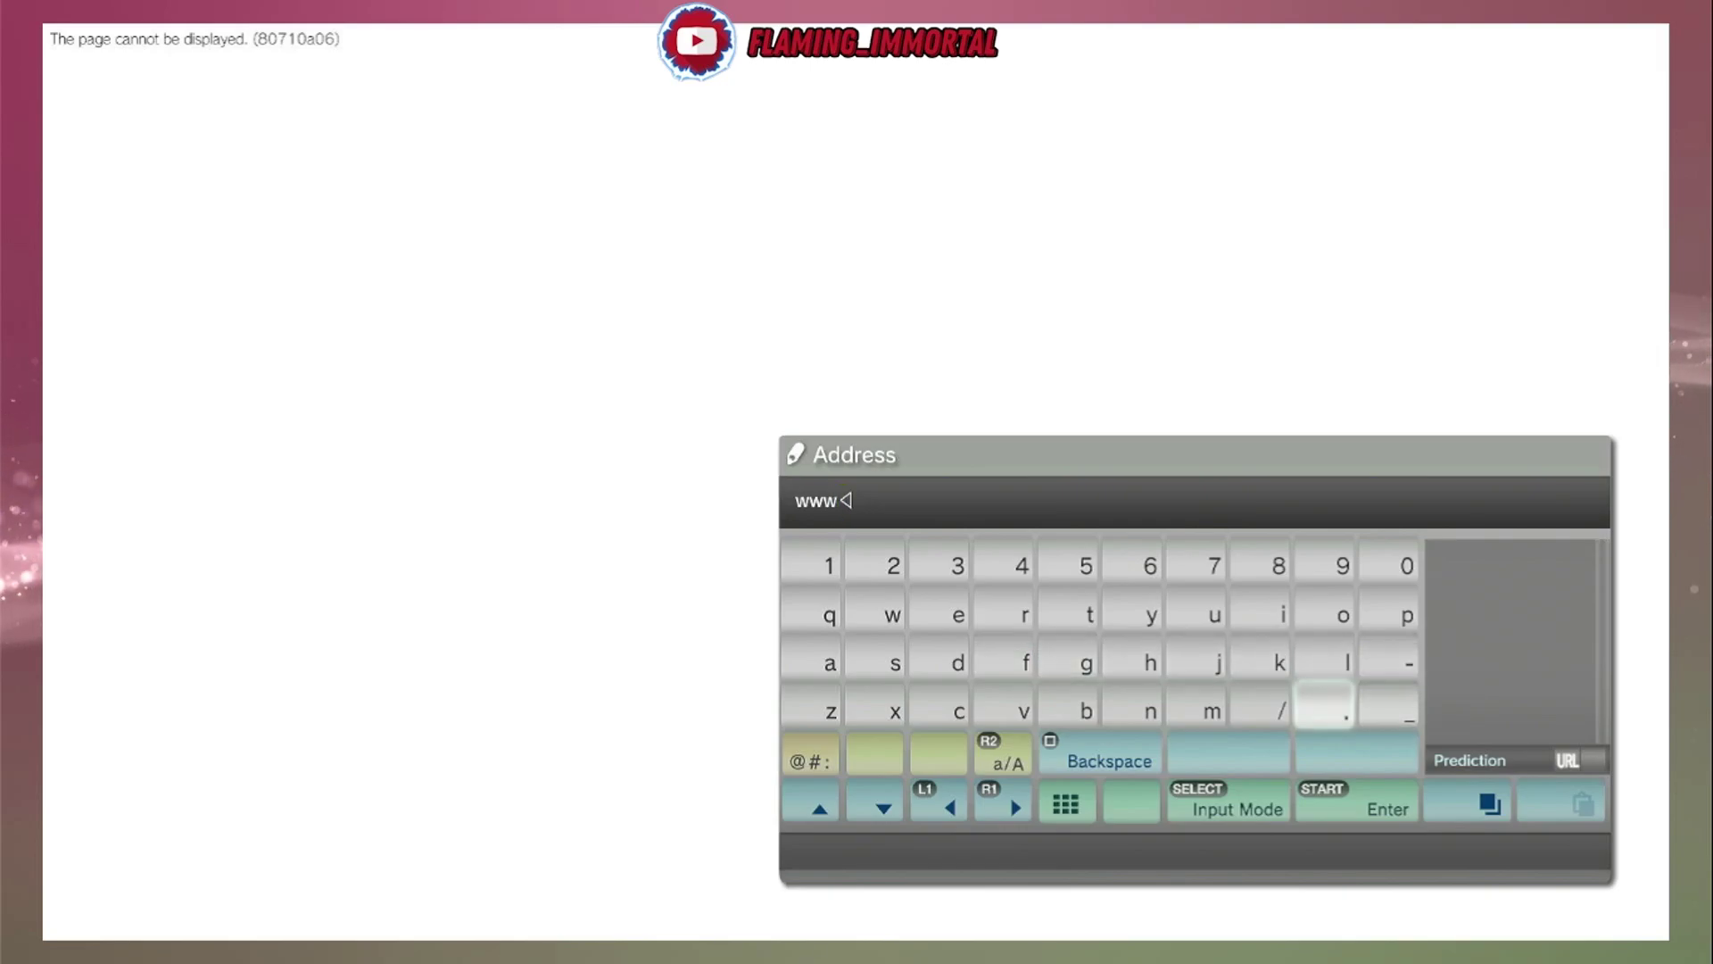
text(.fl)
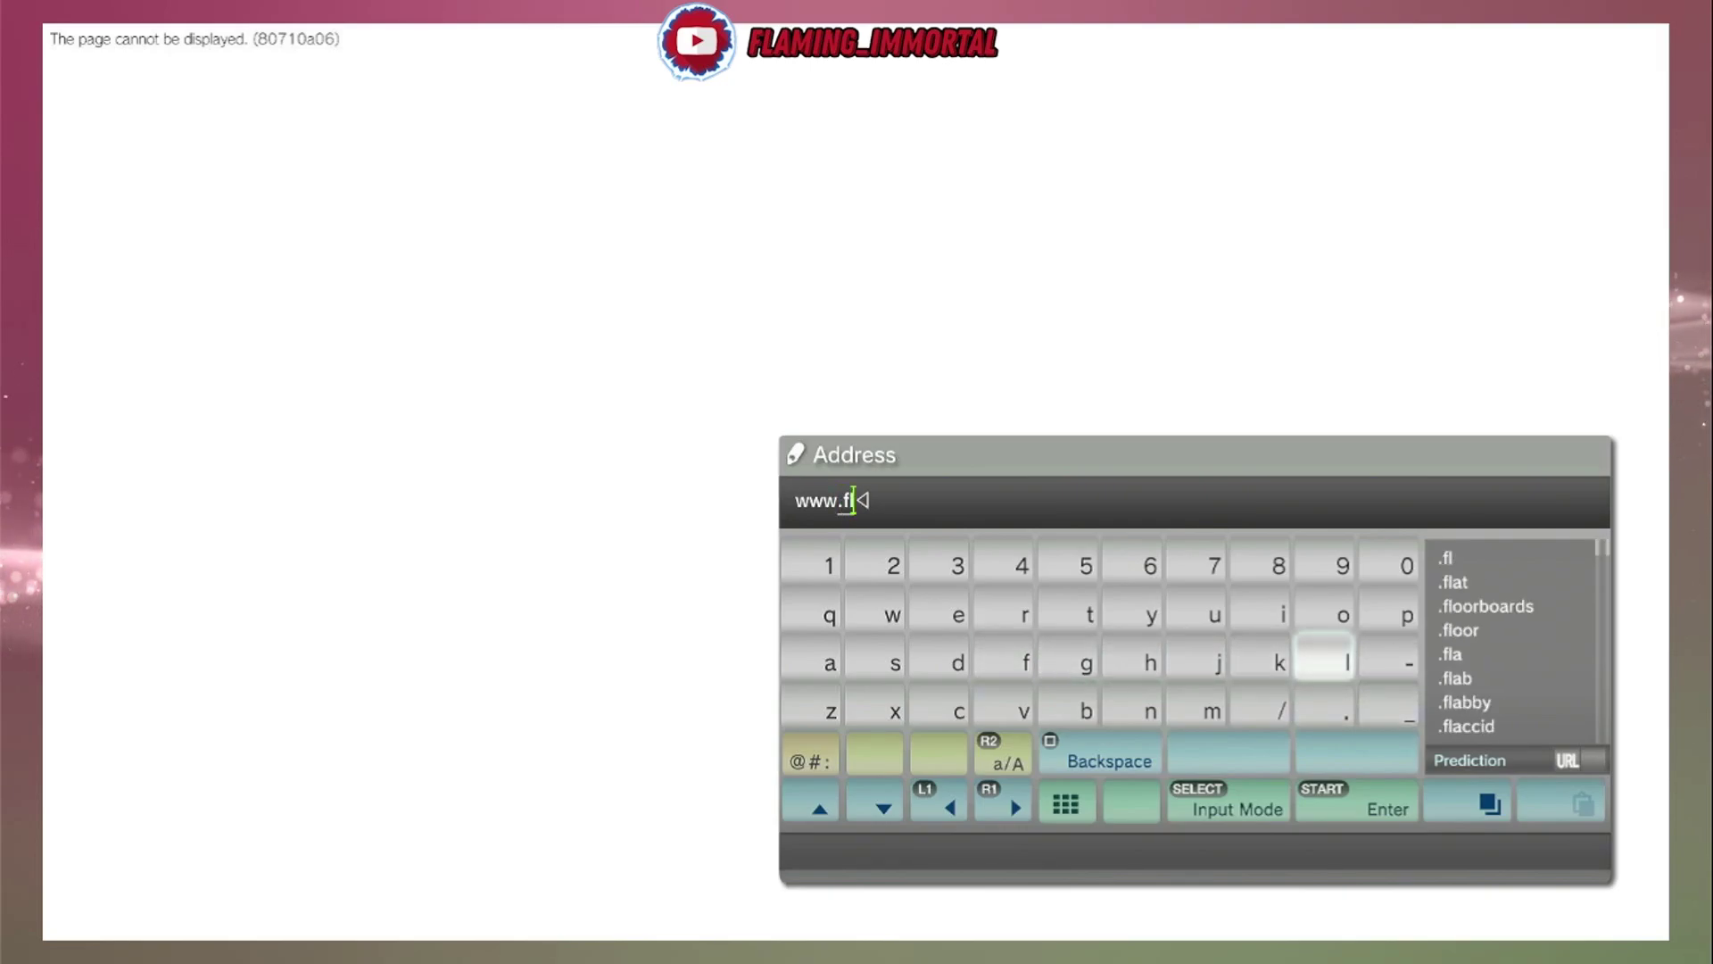
text(a)
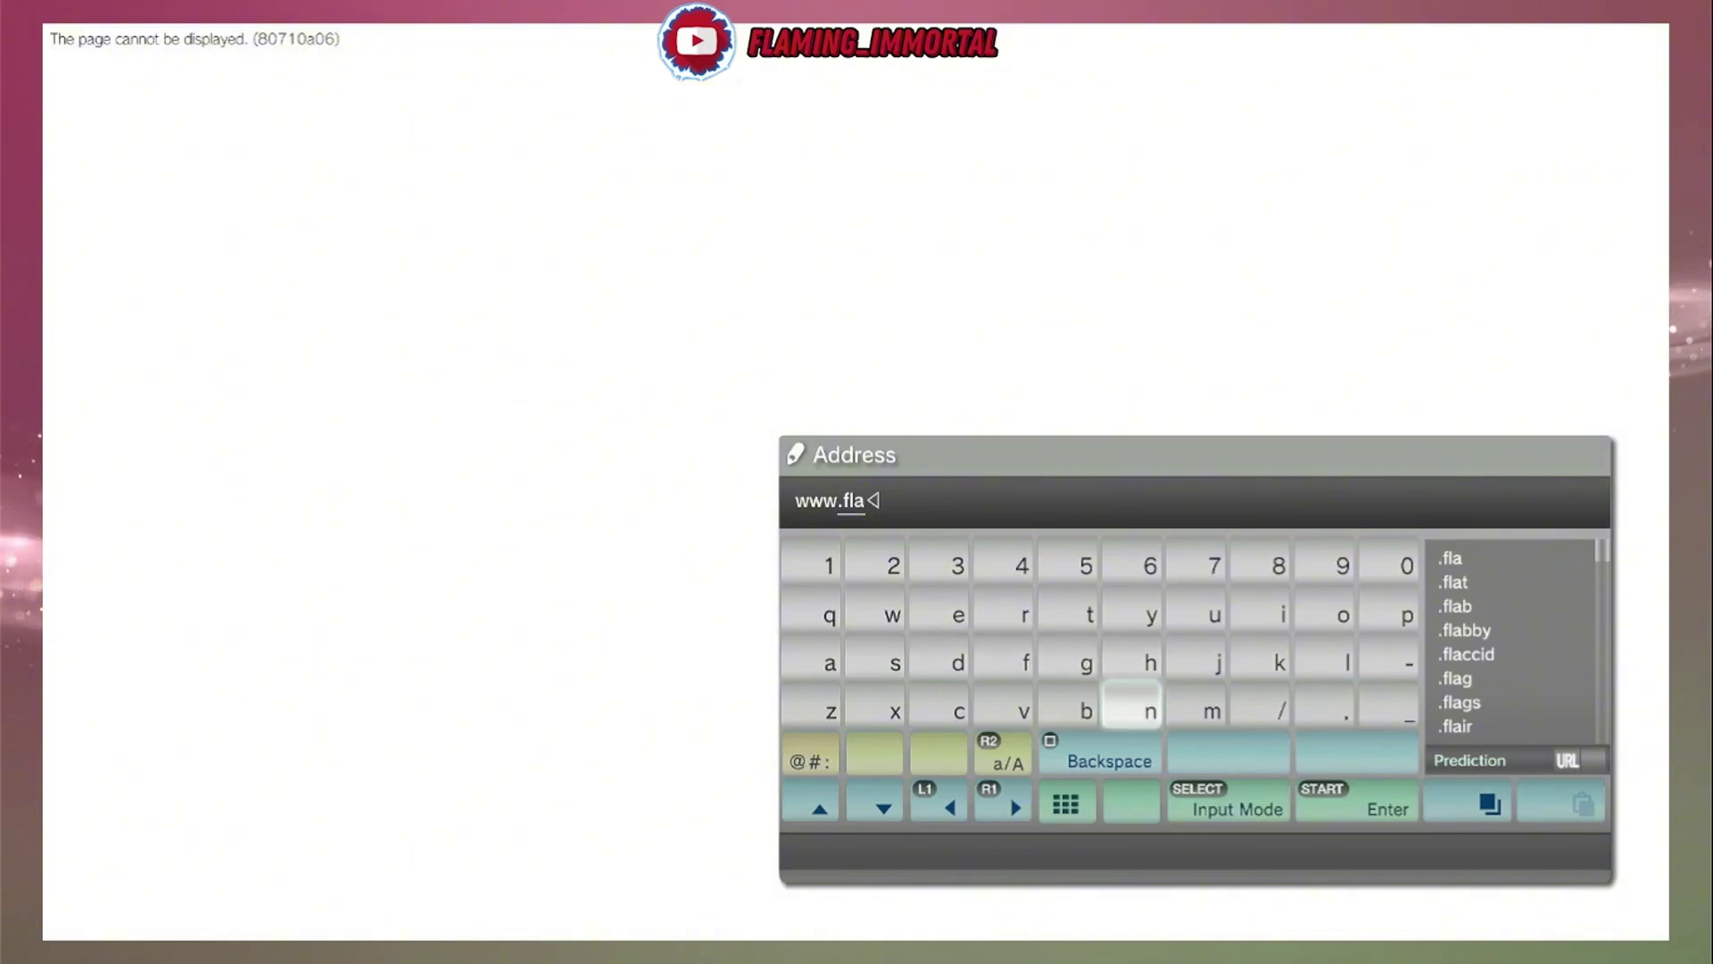
text(ming)
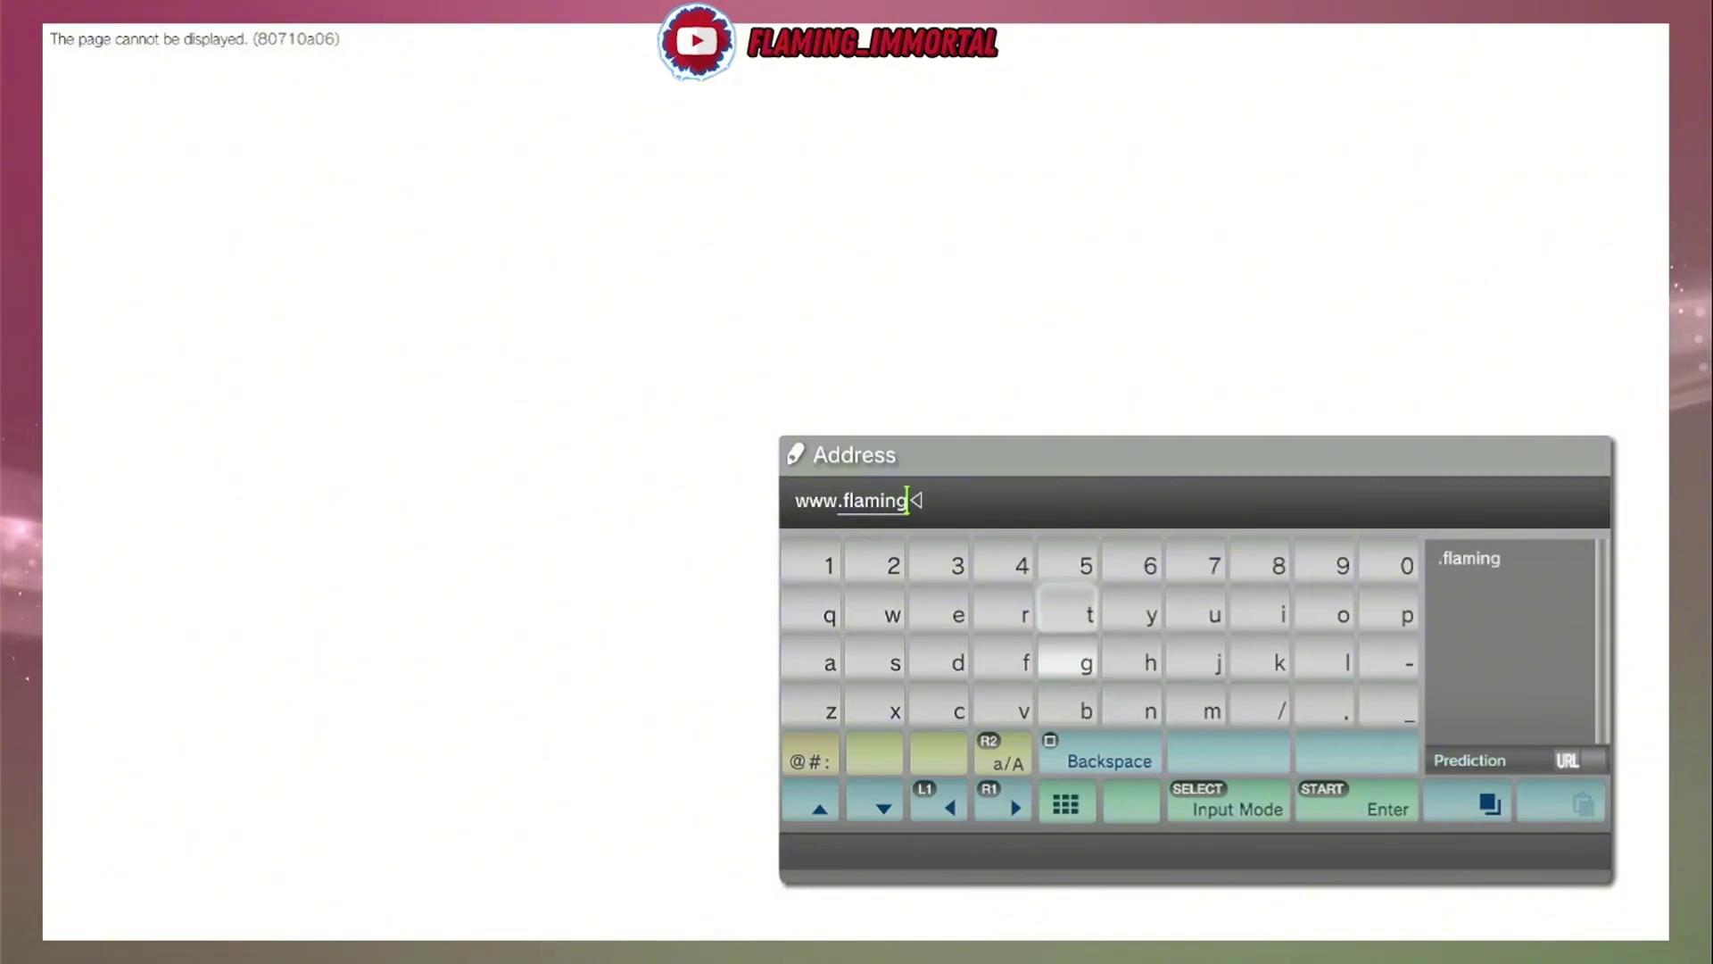
text(imm)
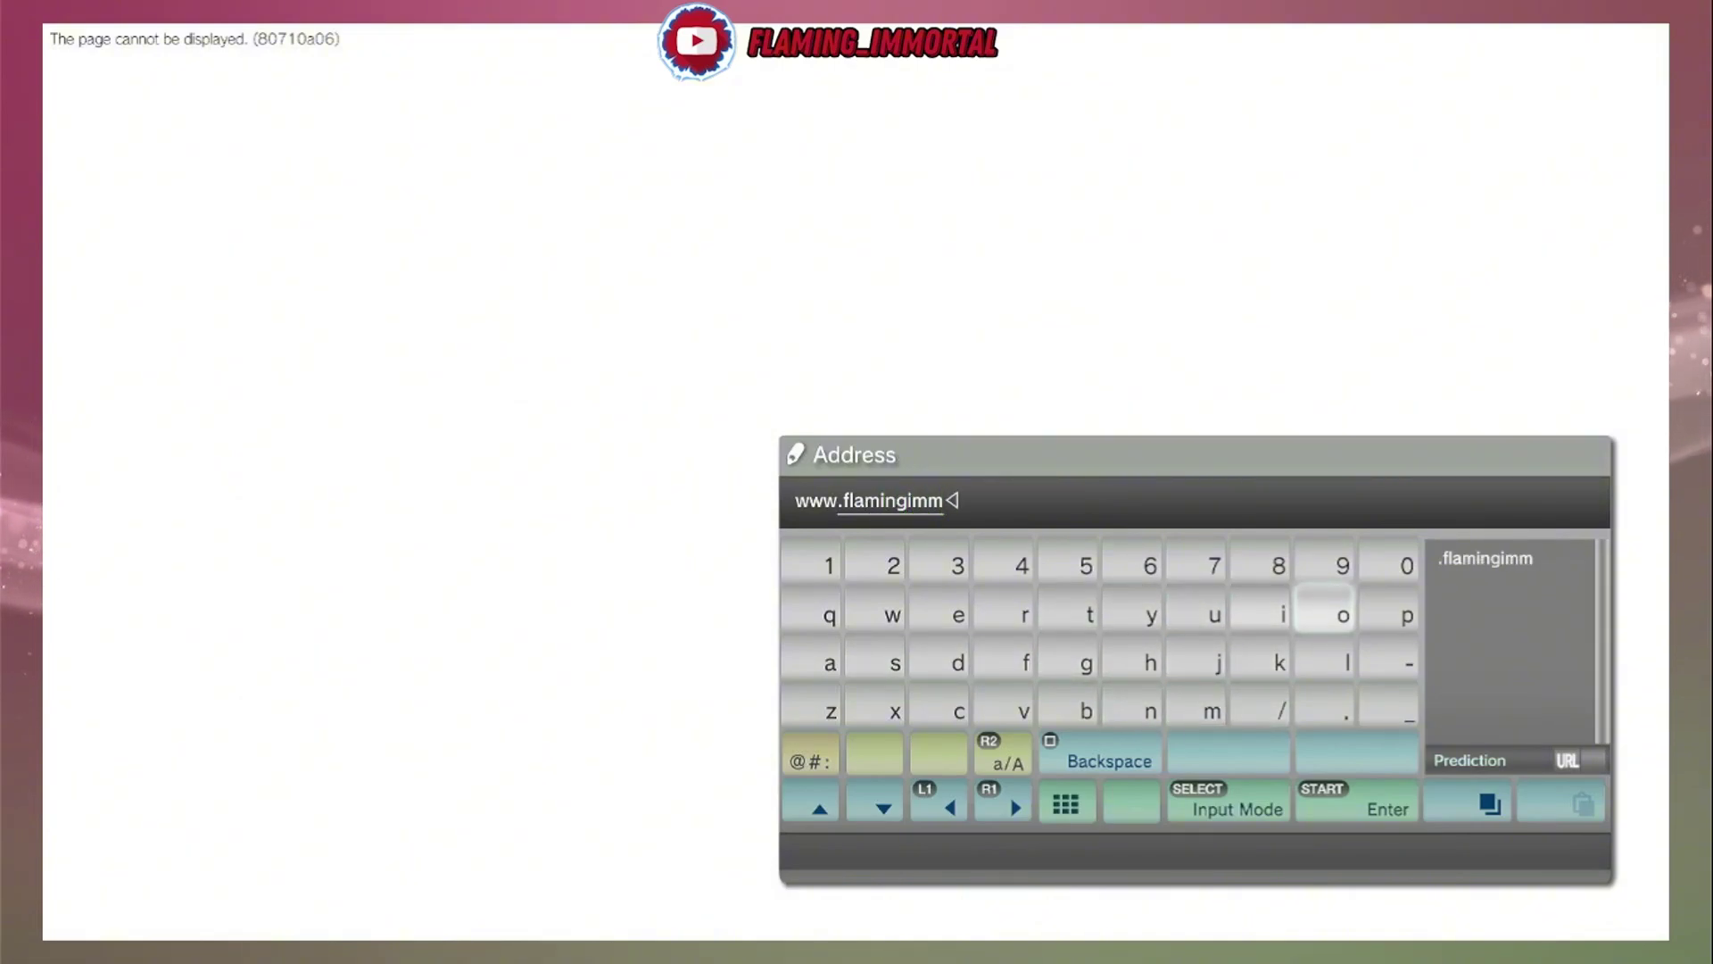
text(ort)
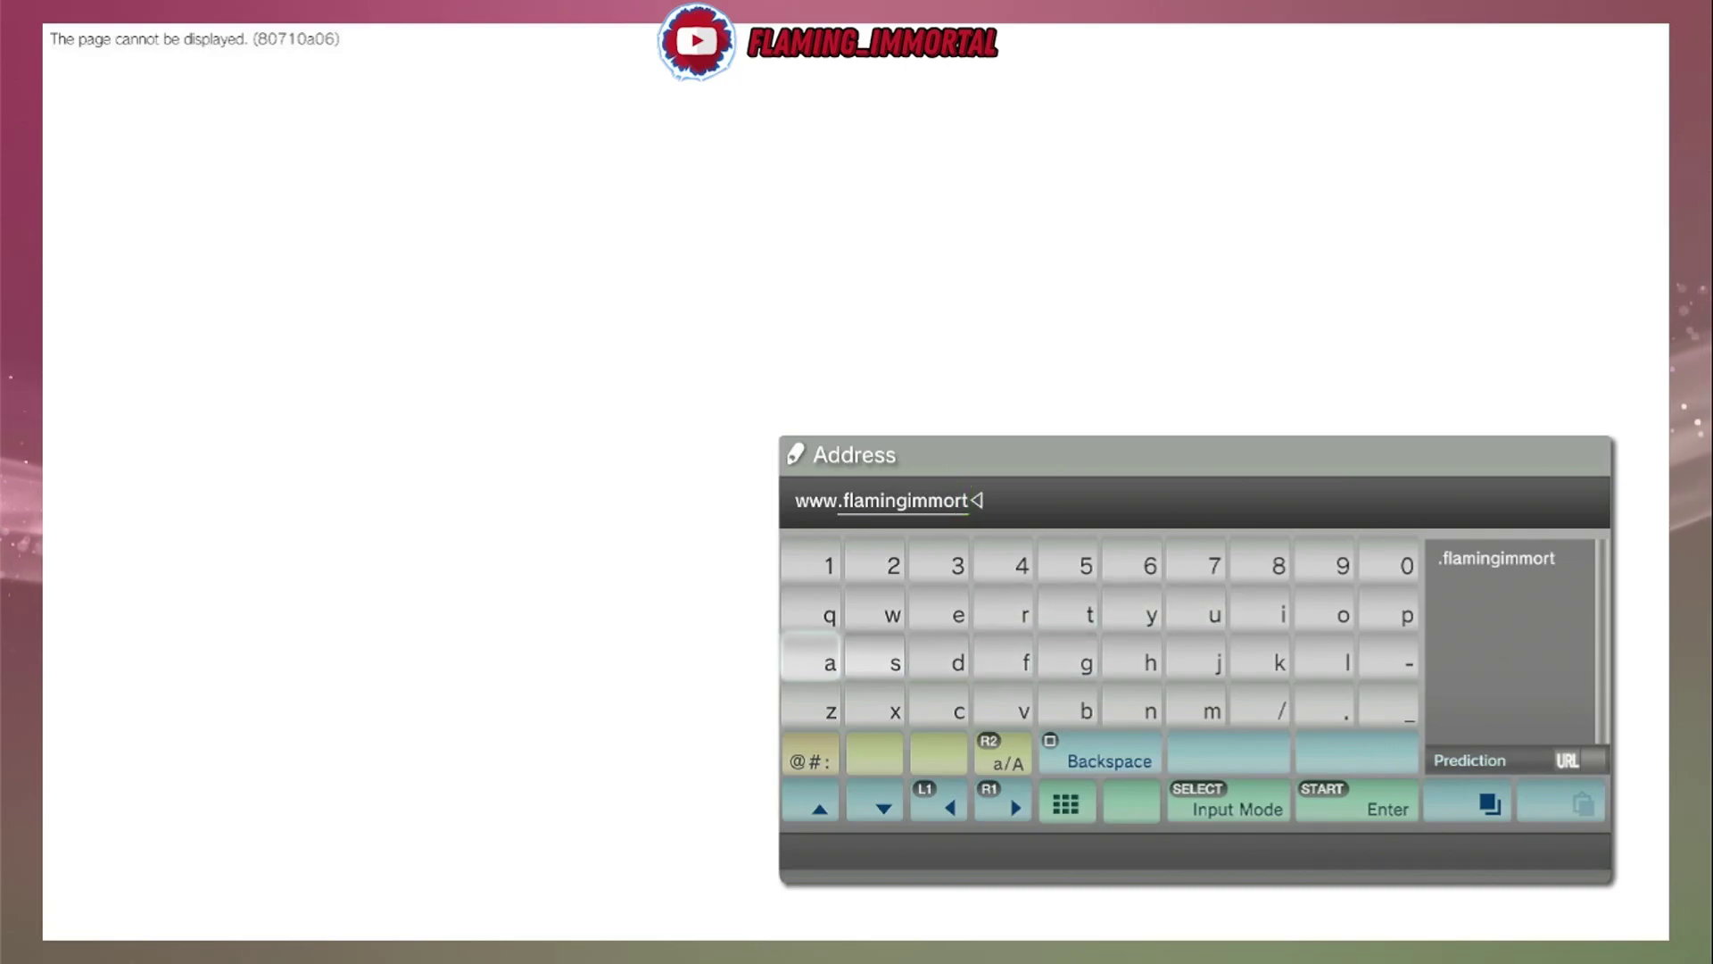
text(al.c)
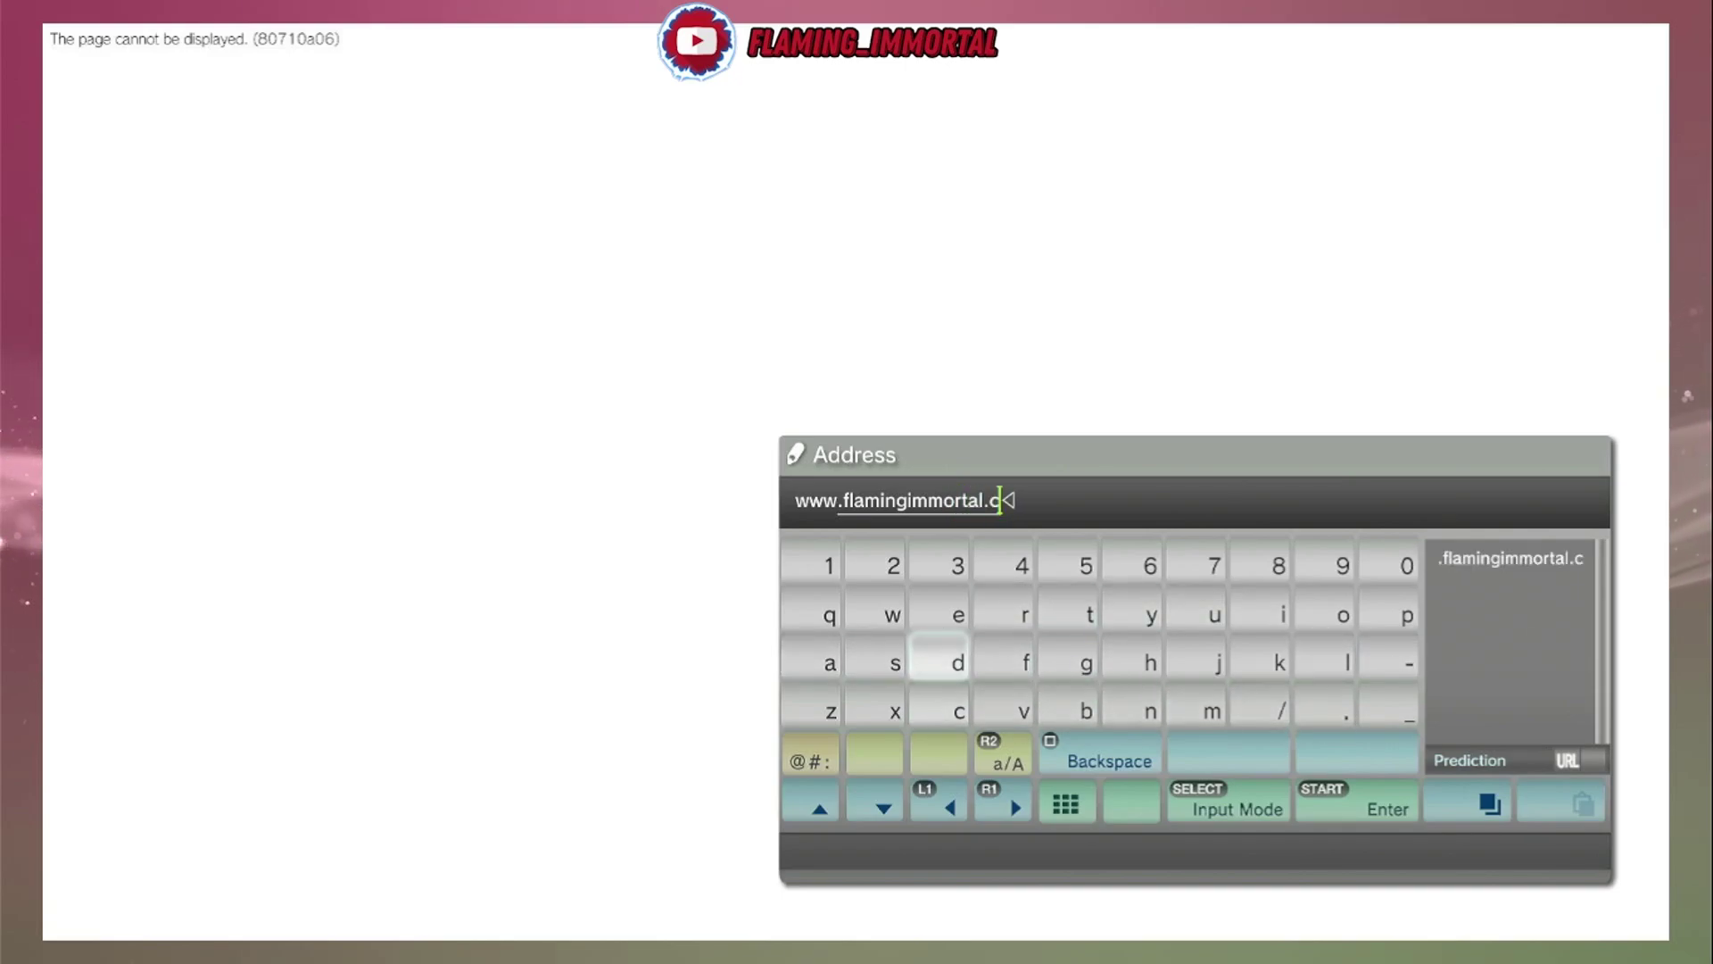
text(om)
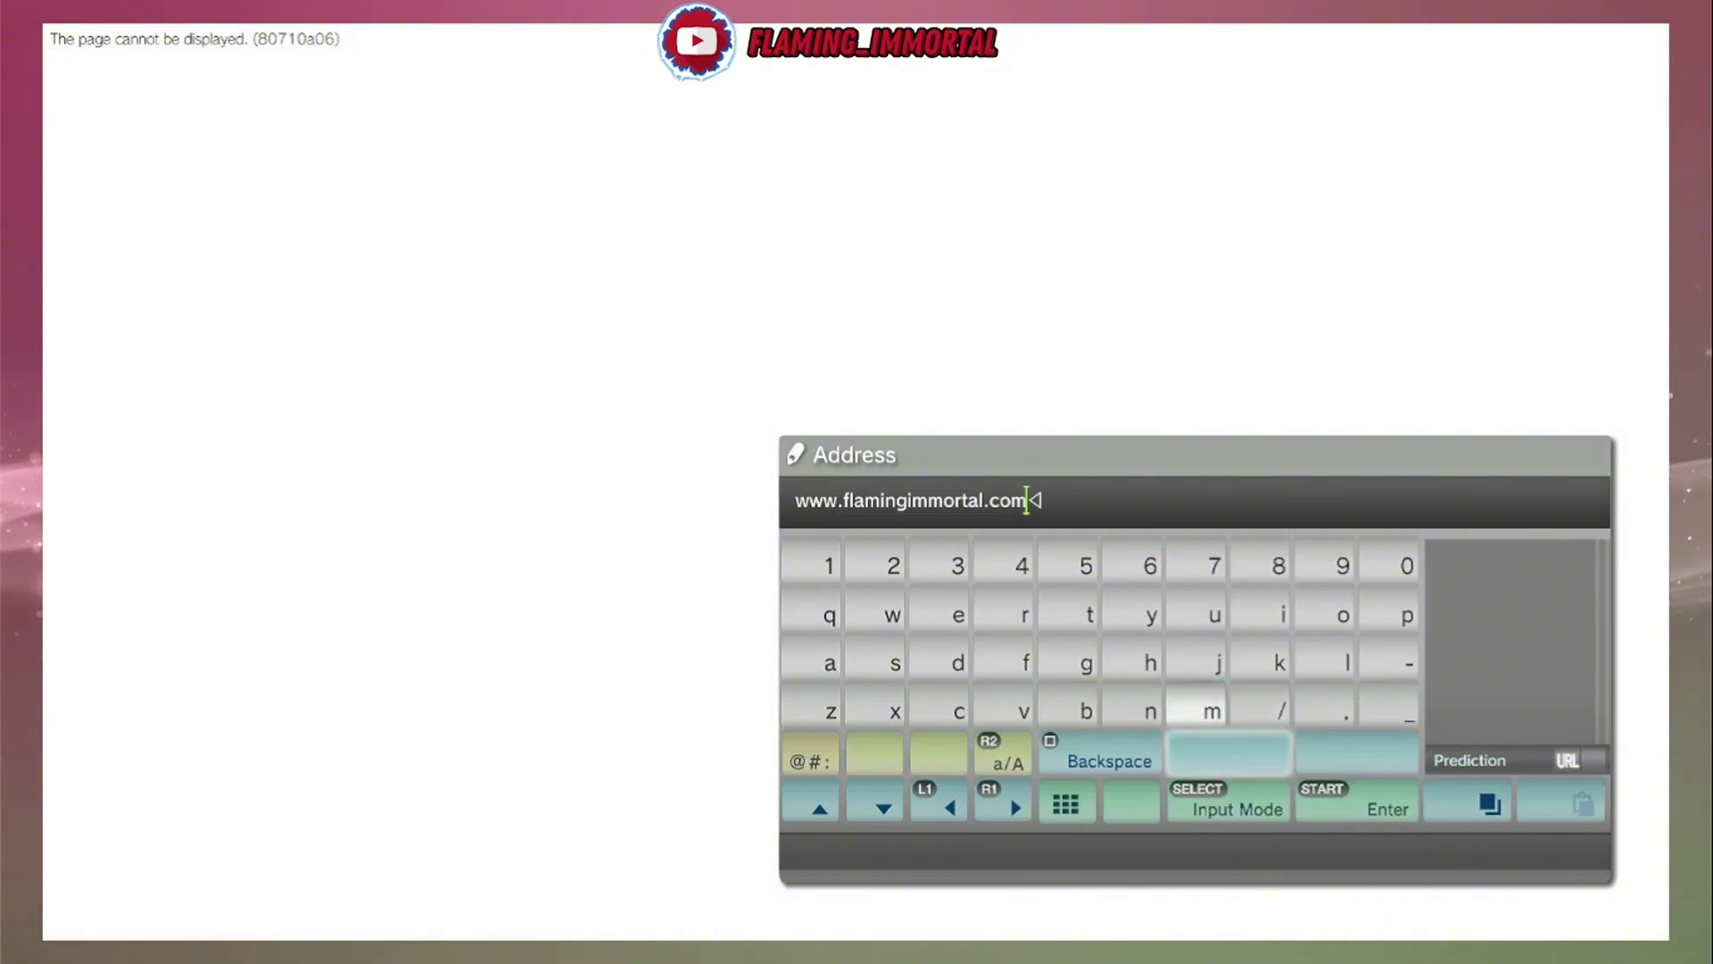
key(Return)
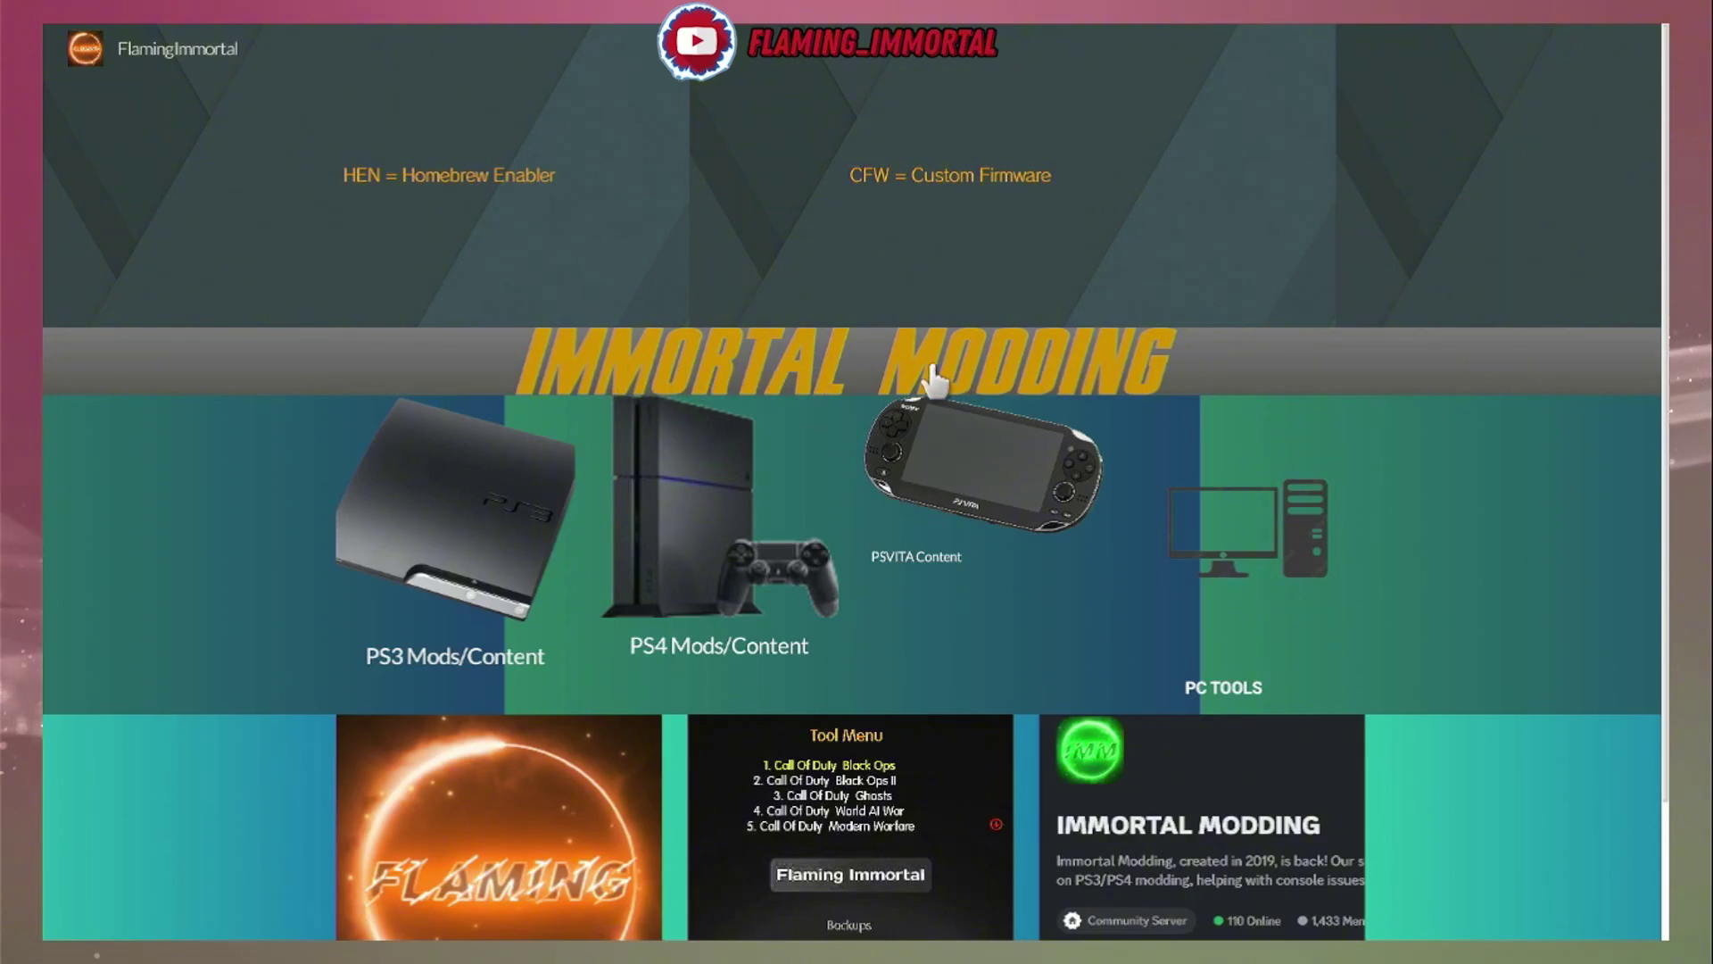
Follow the site's IMMORTAL MODDING link and open its FREE STORES page with the store package downloads
click(786, 375)
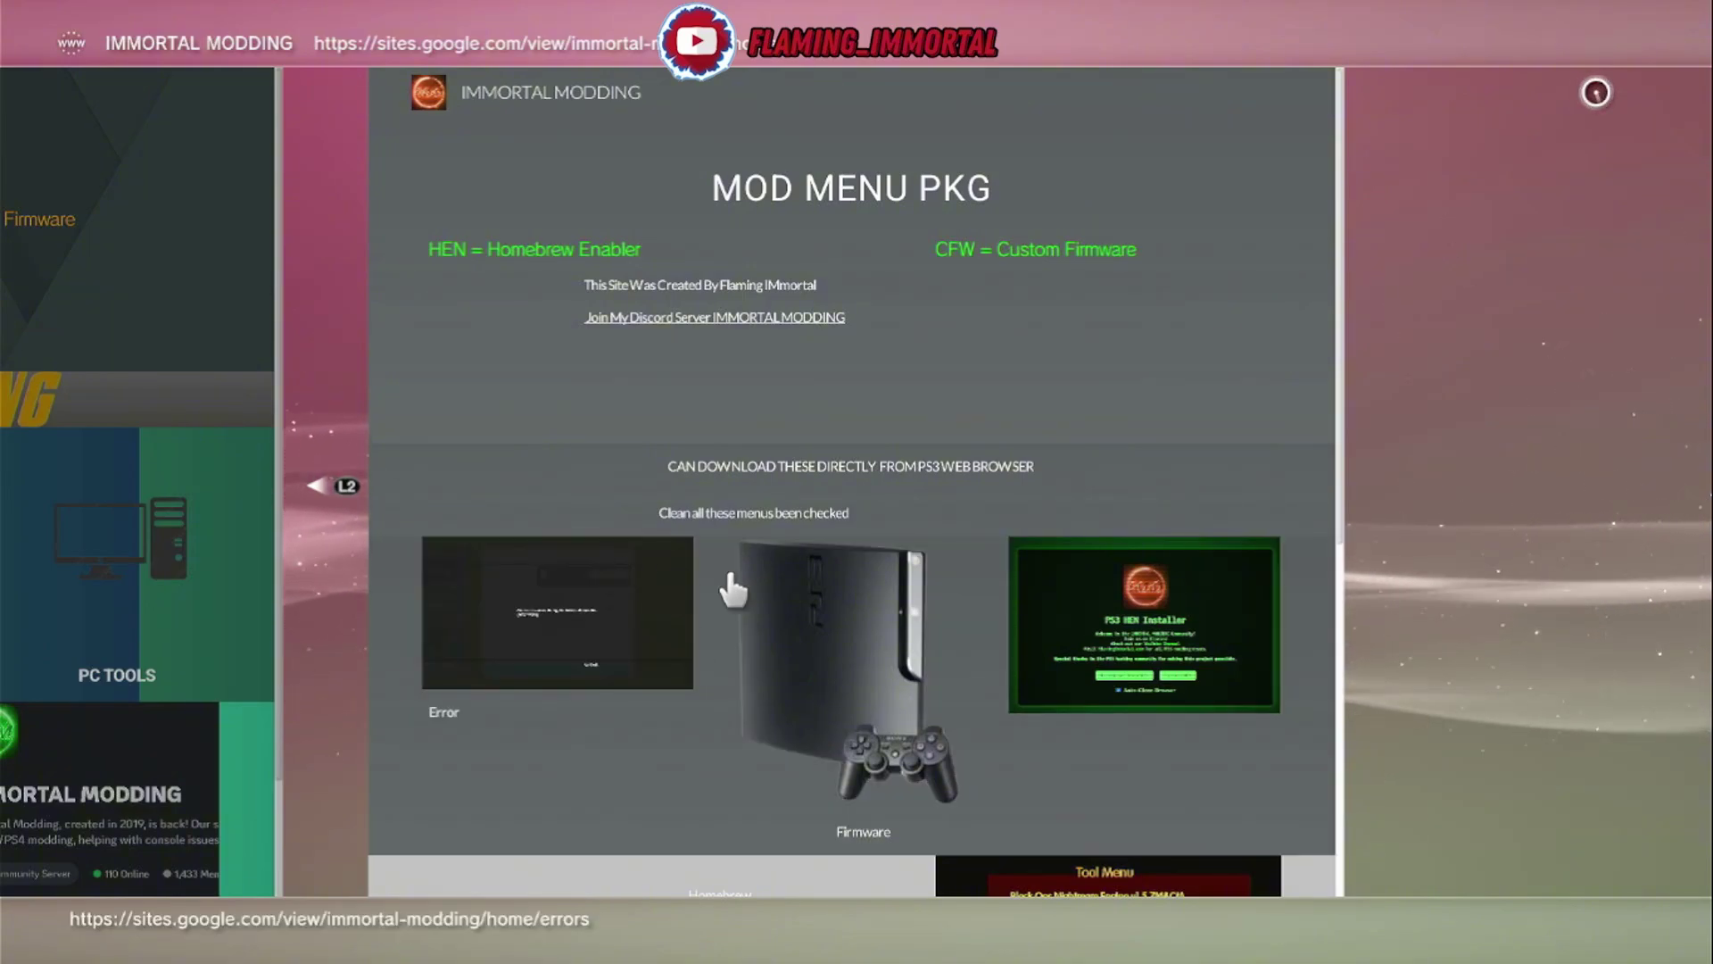
scroll(916, 588, down, 2)
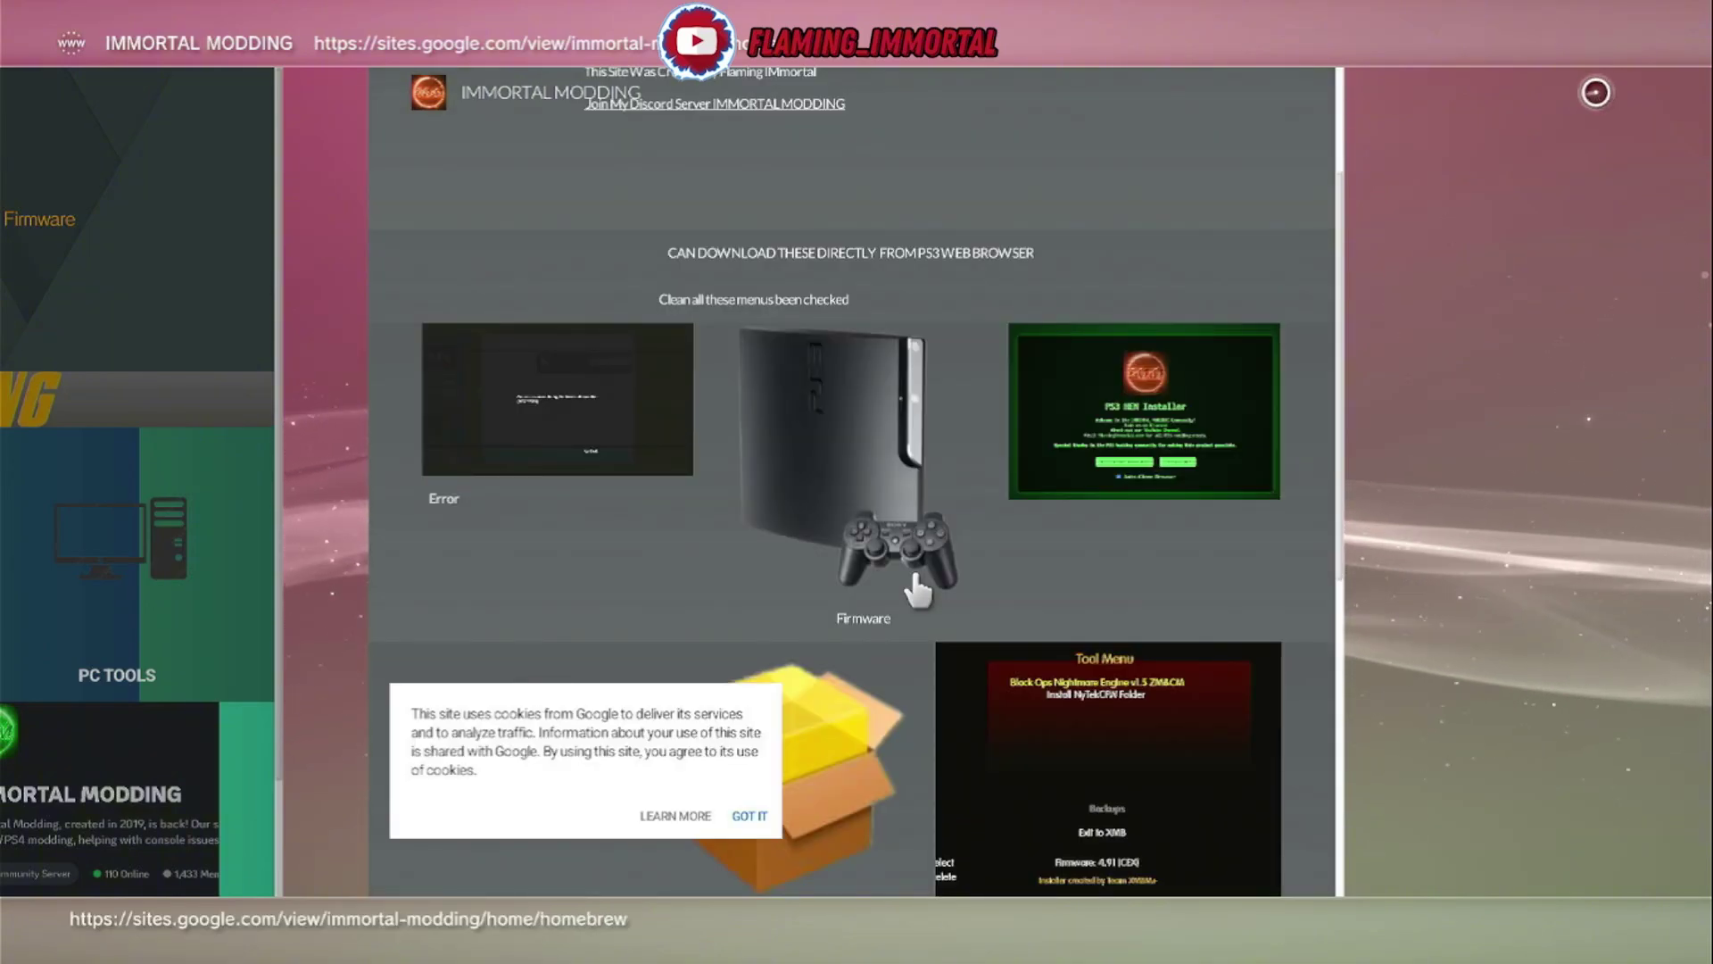
scroll(917, 589, down, 3)
scroll(916, 589, down, 4)
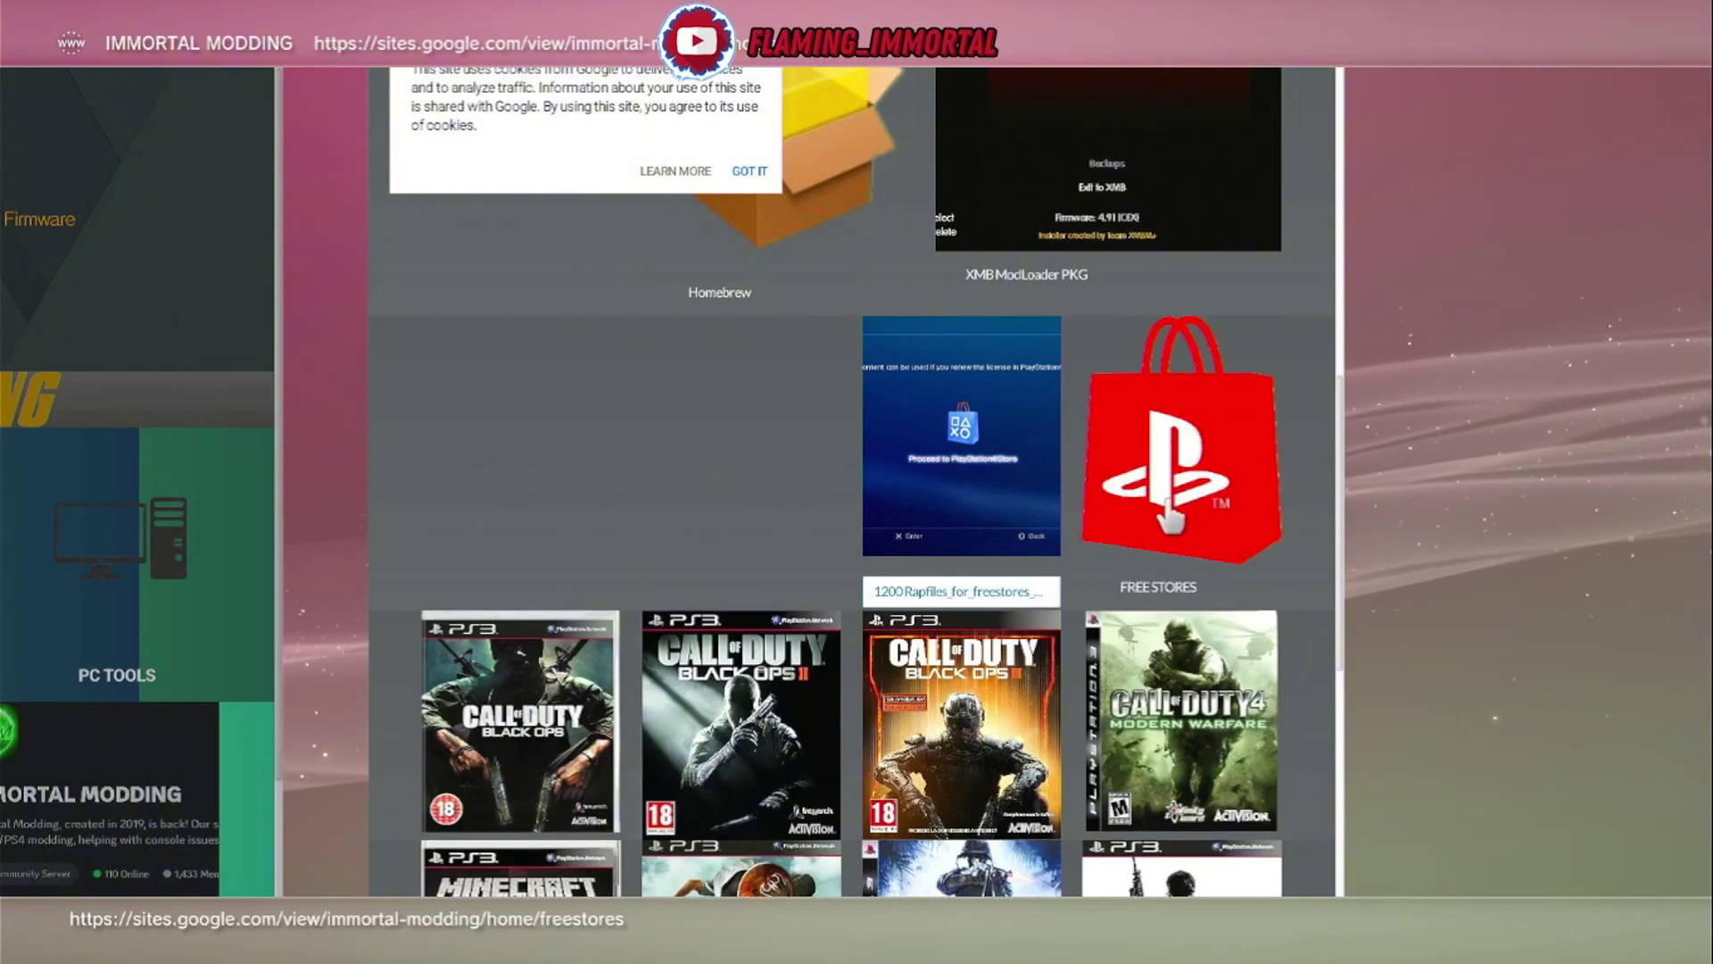
click(1204, 487)
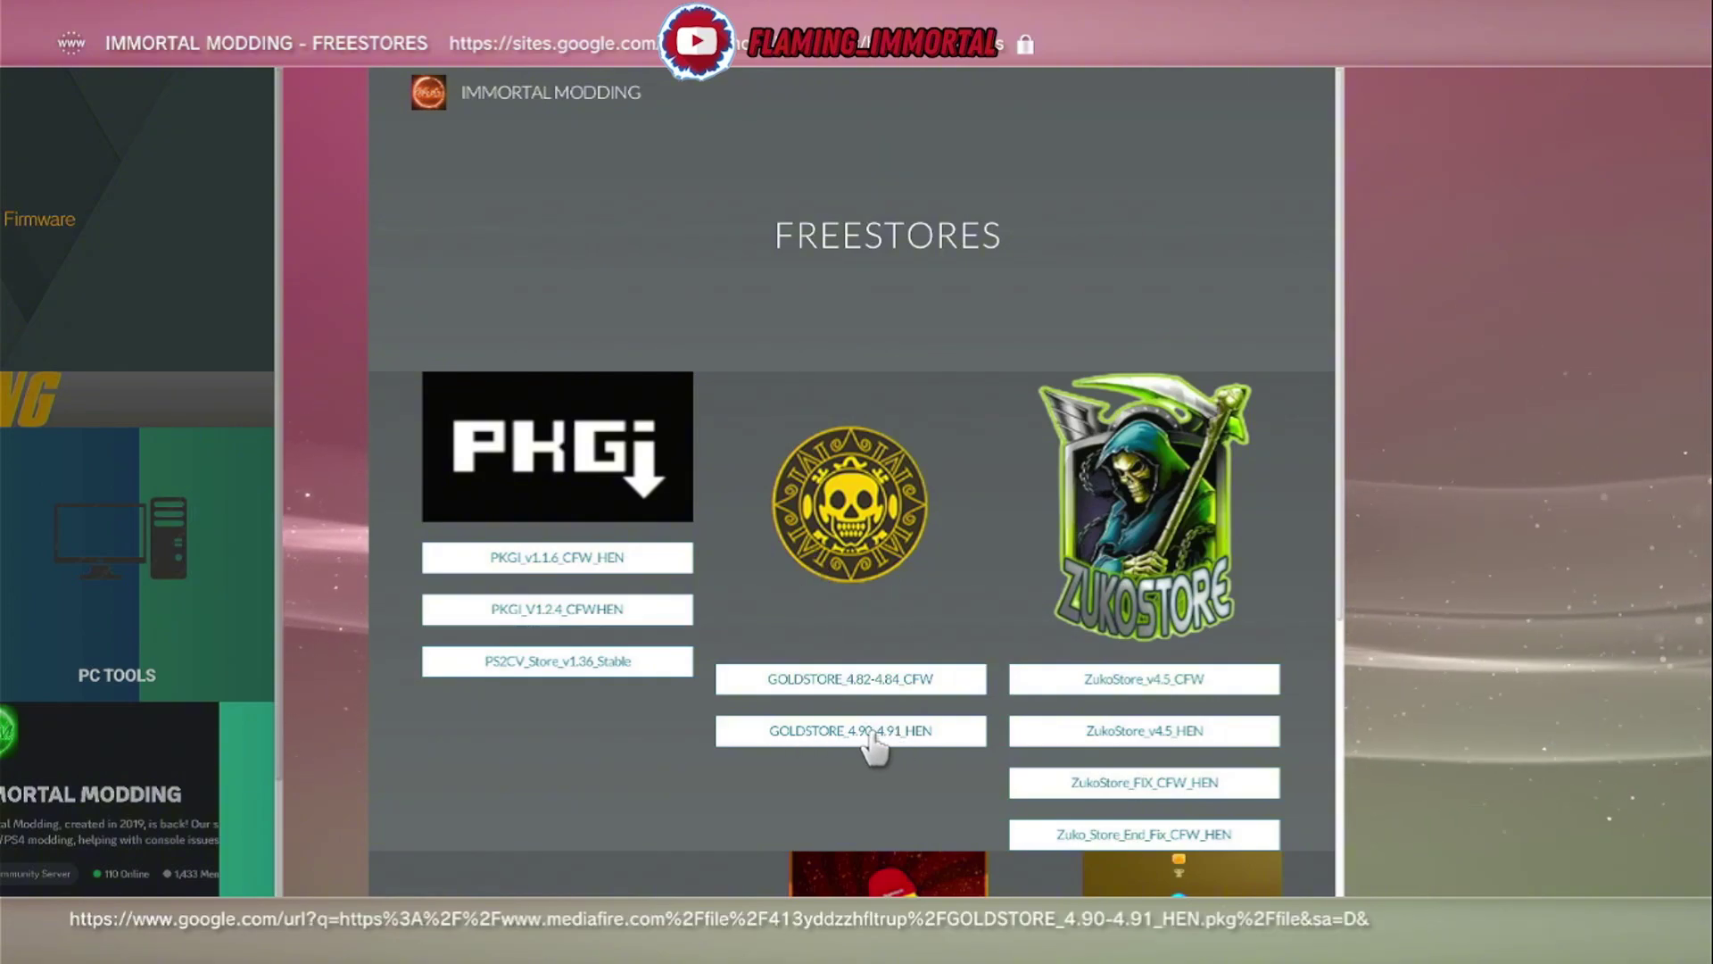
scroll(870, 710, down, 5)
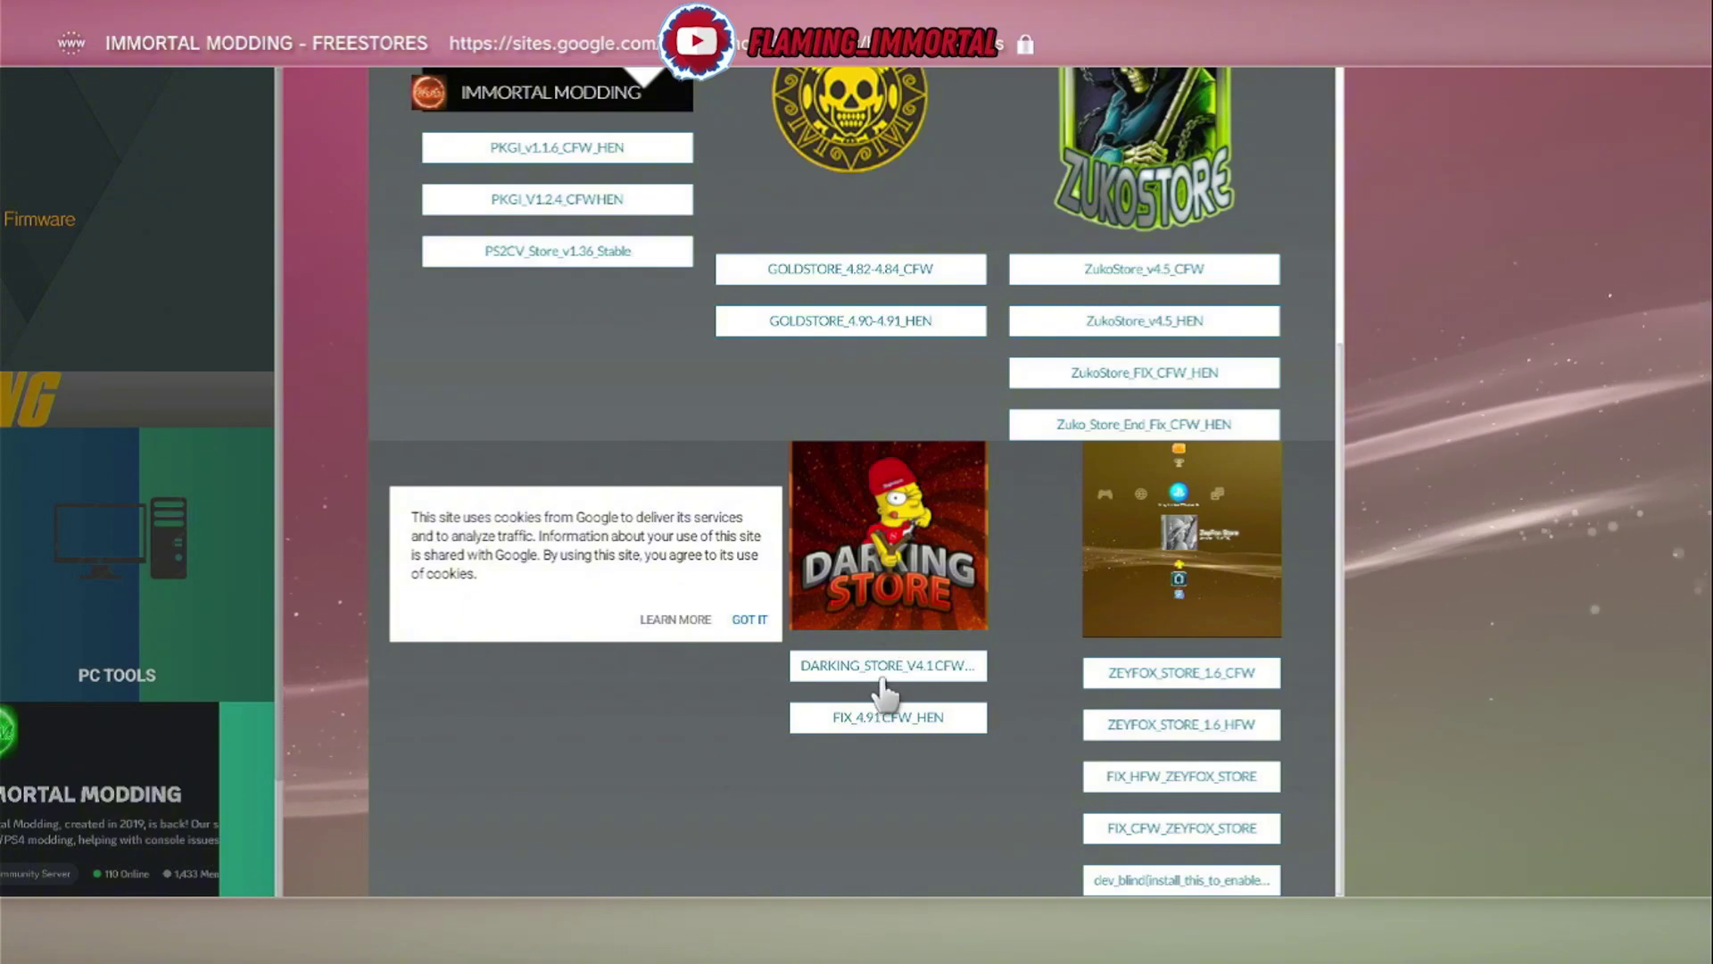
scroll(871, 692, up, 5)
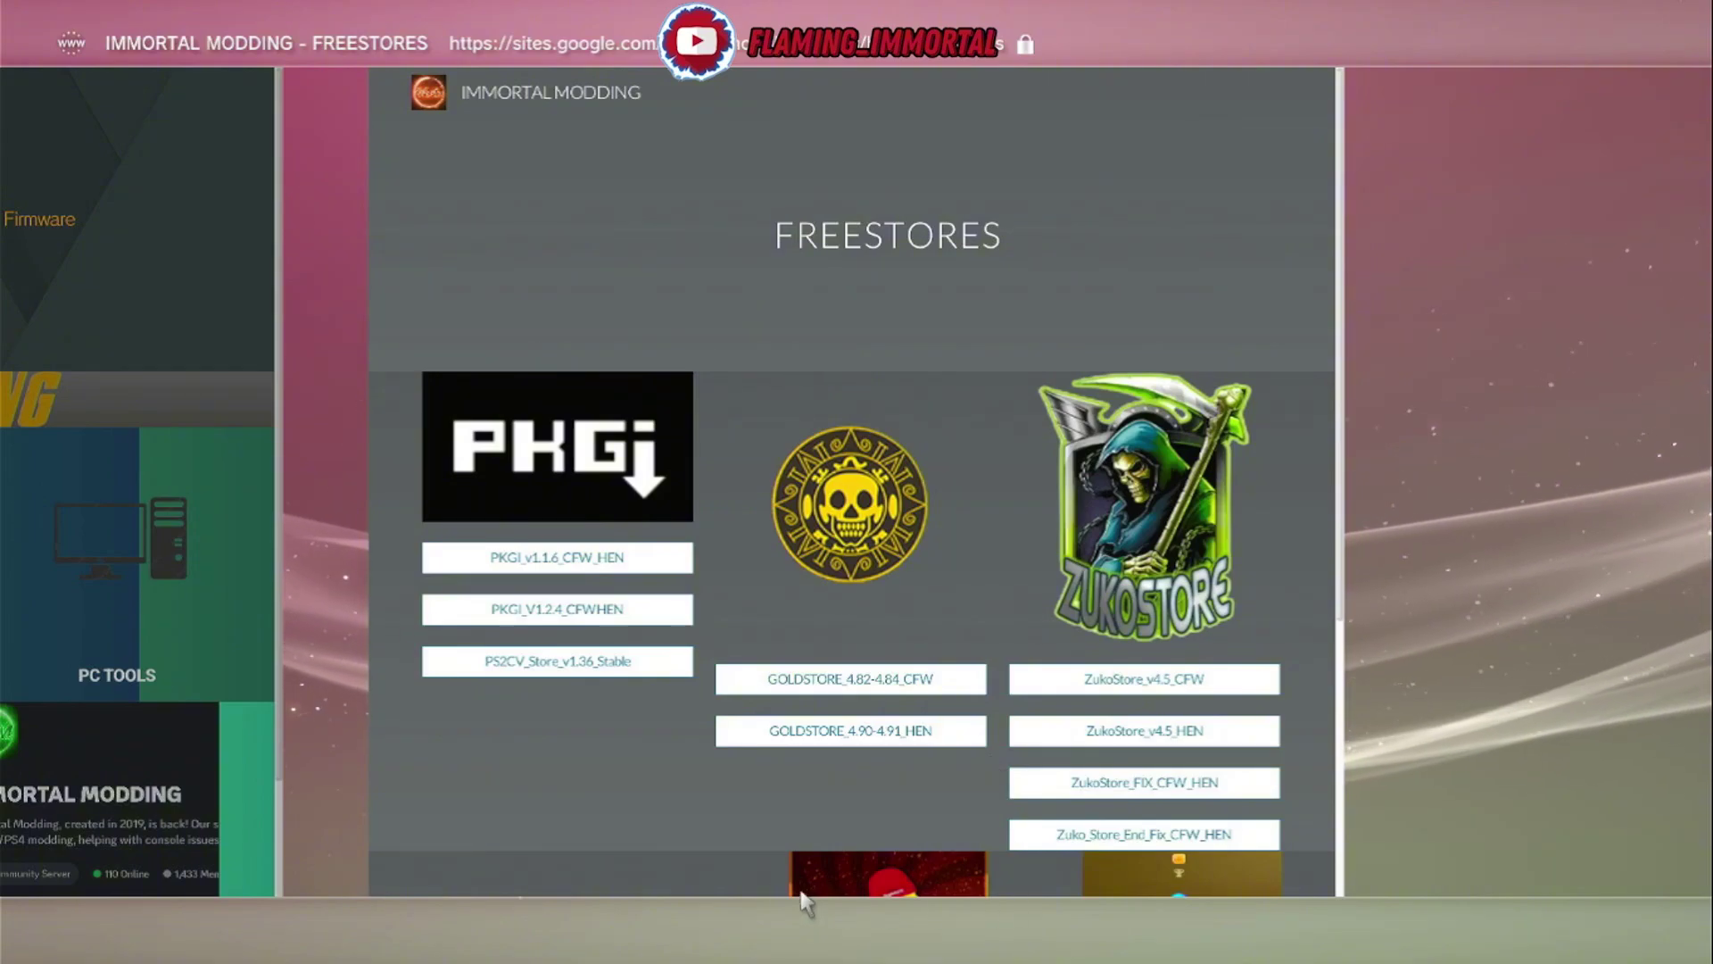
Open the GOLDSTORE_4.90-4.91_HEN link on the free stores page and start its package download from MediaFire
scroll(742, 738, down, 1)
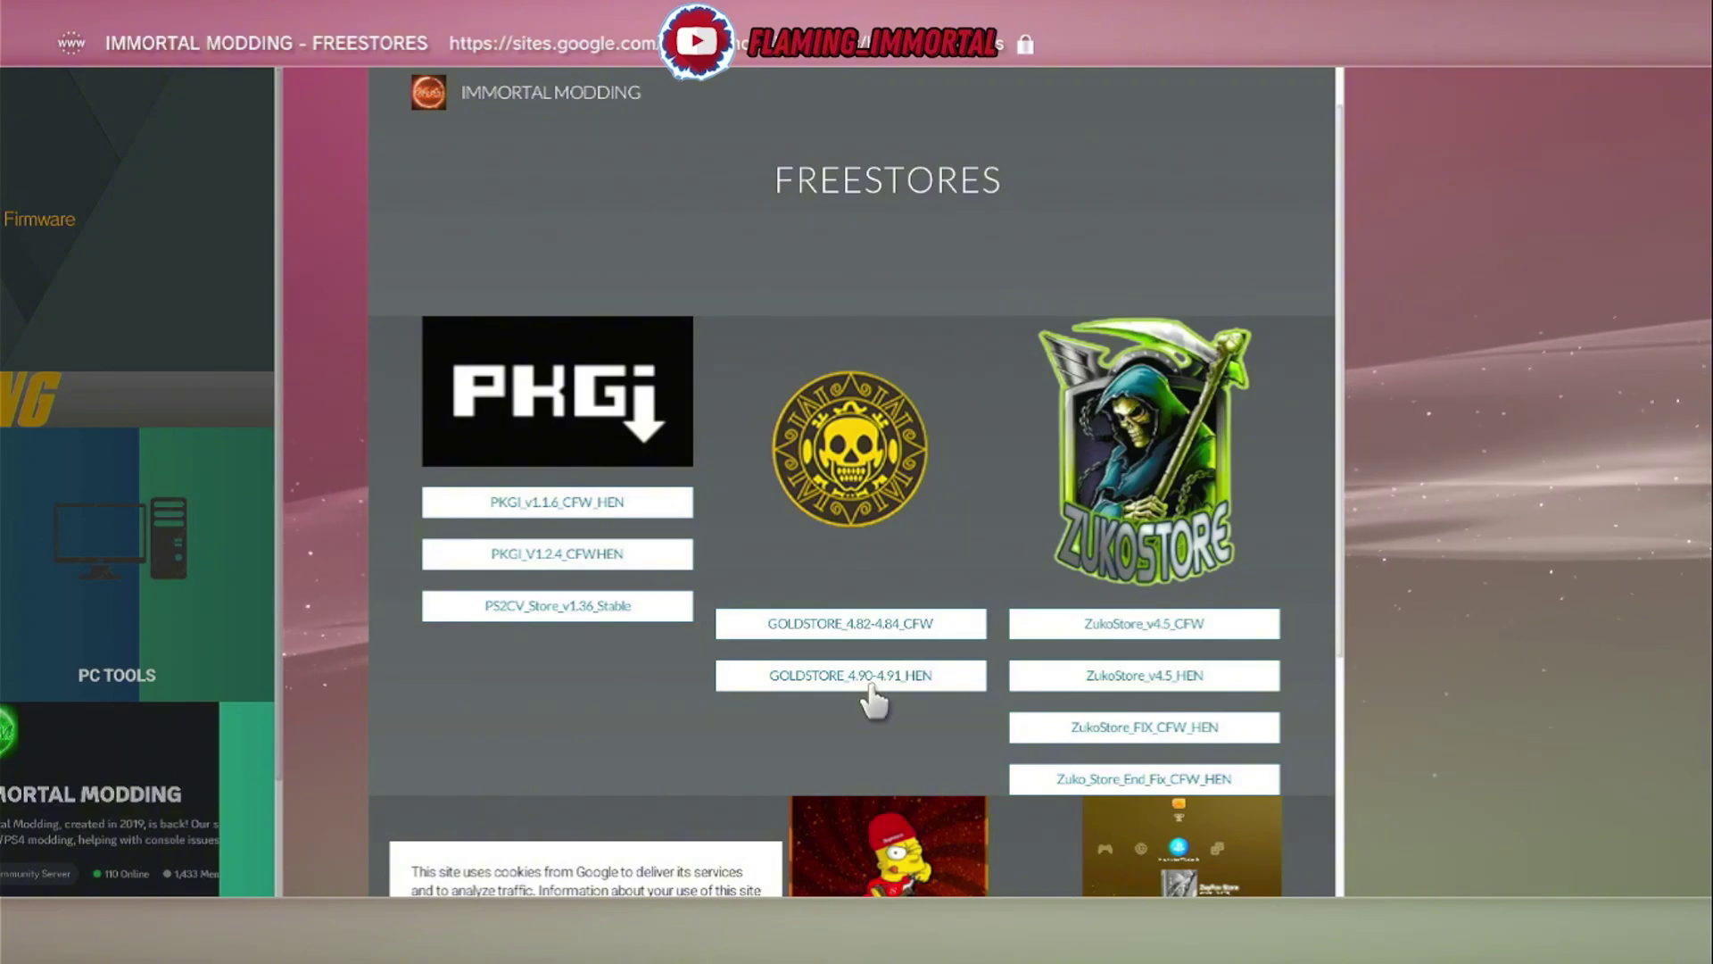
click(939, 684)
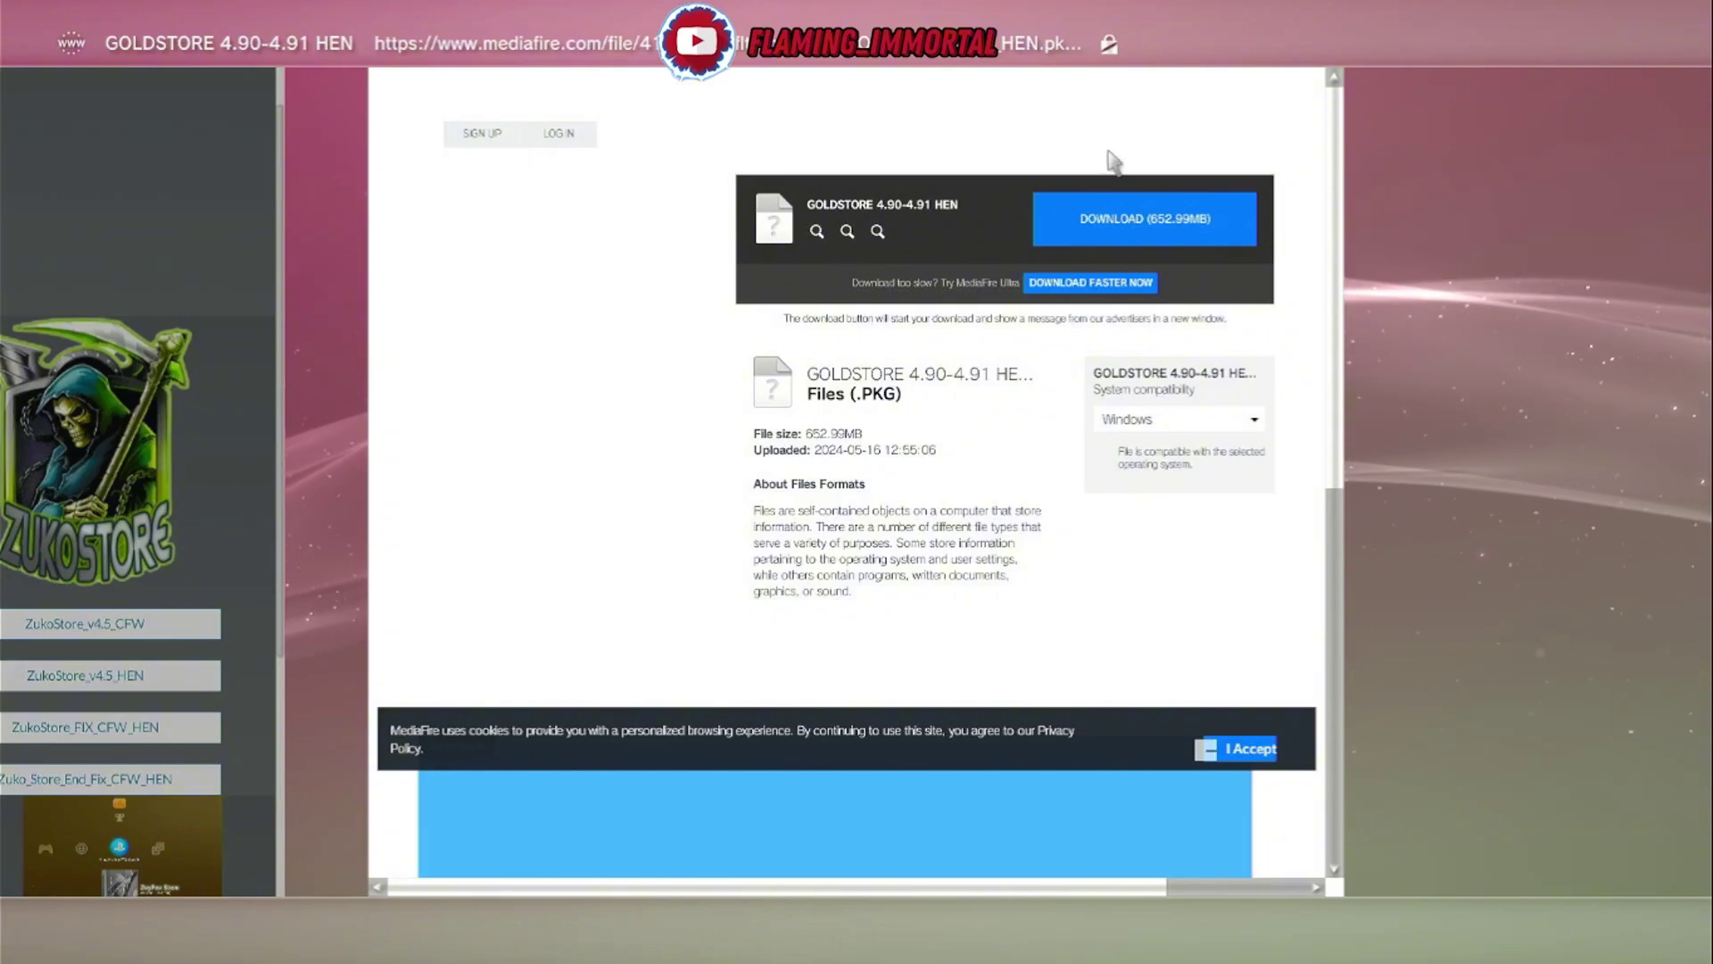
click(1159, 235)
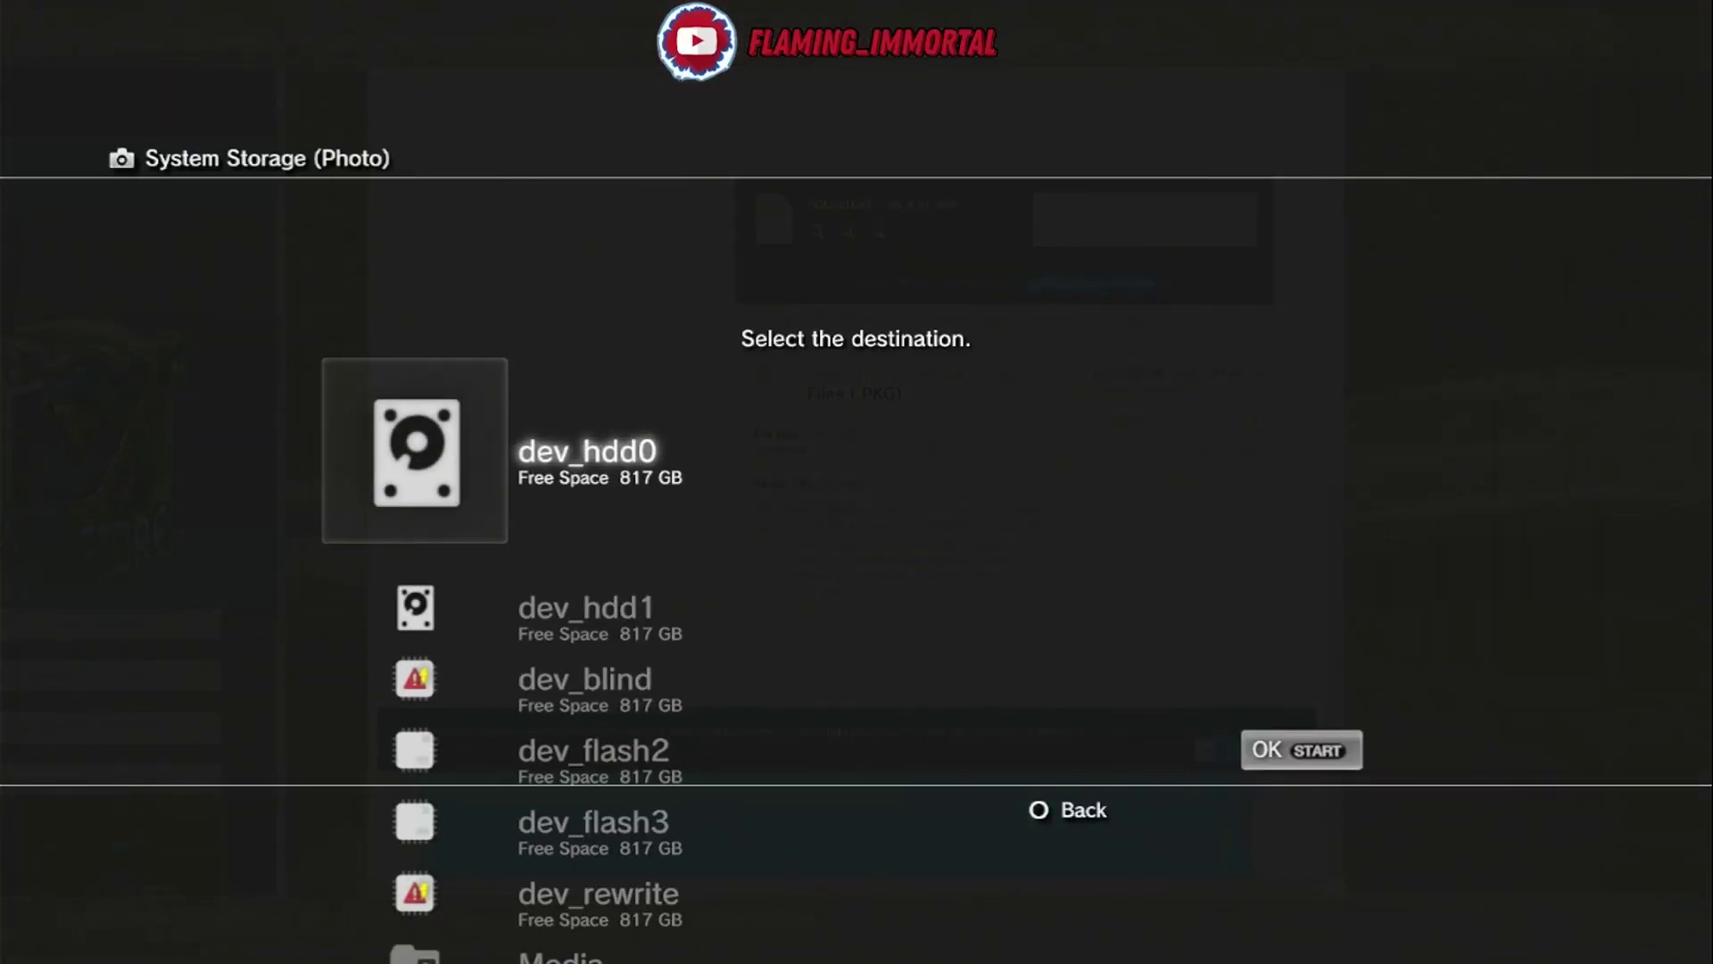
Examine the storage devices offered as download destinations, from dev_hdd0 down to dev_rewrite
key(Down)
key(Down)
key(Down)
key(Down)
key(Down)
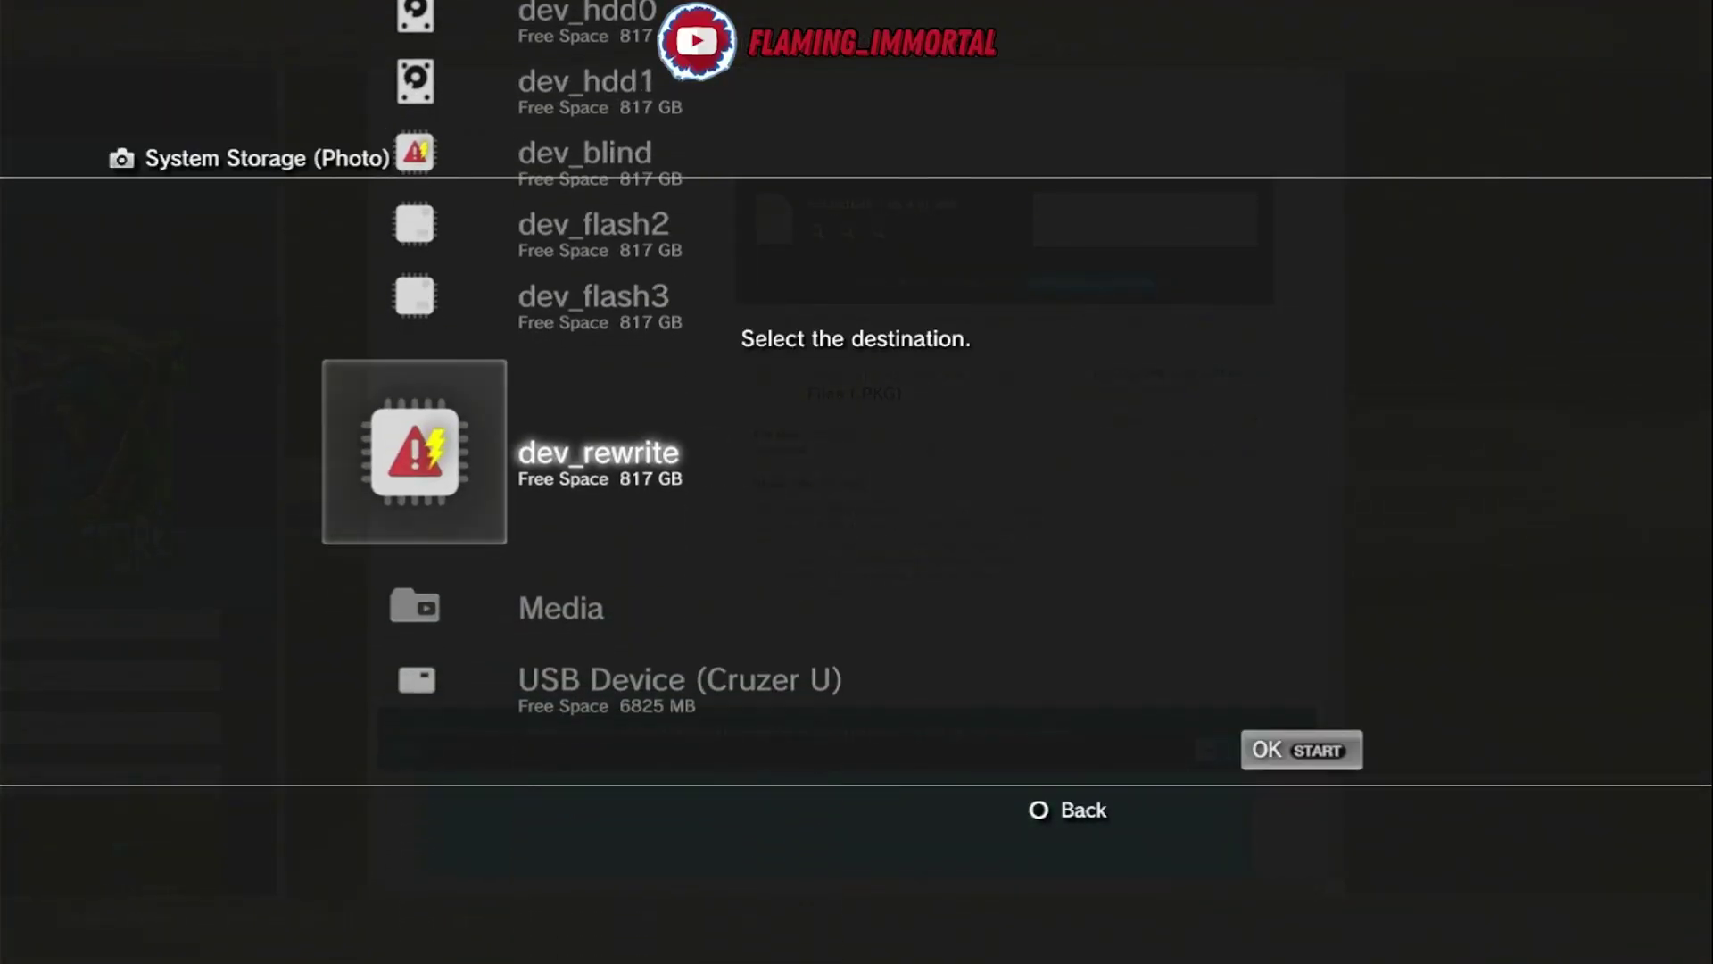
key(Up)
key(Up)
key(Up)
key(Down)
key(Down)
key(Down)
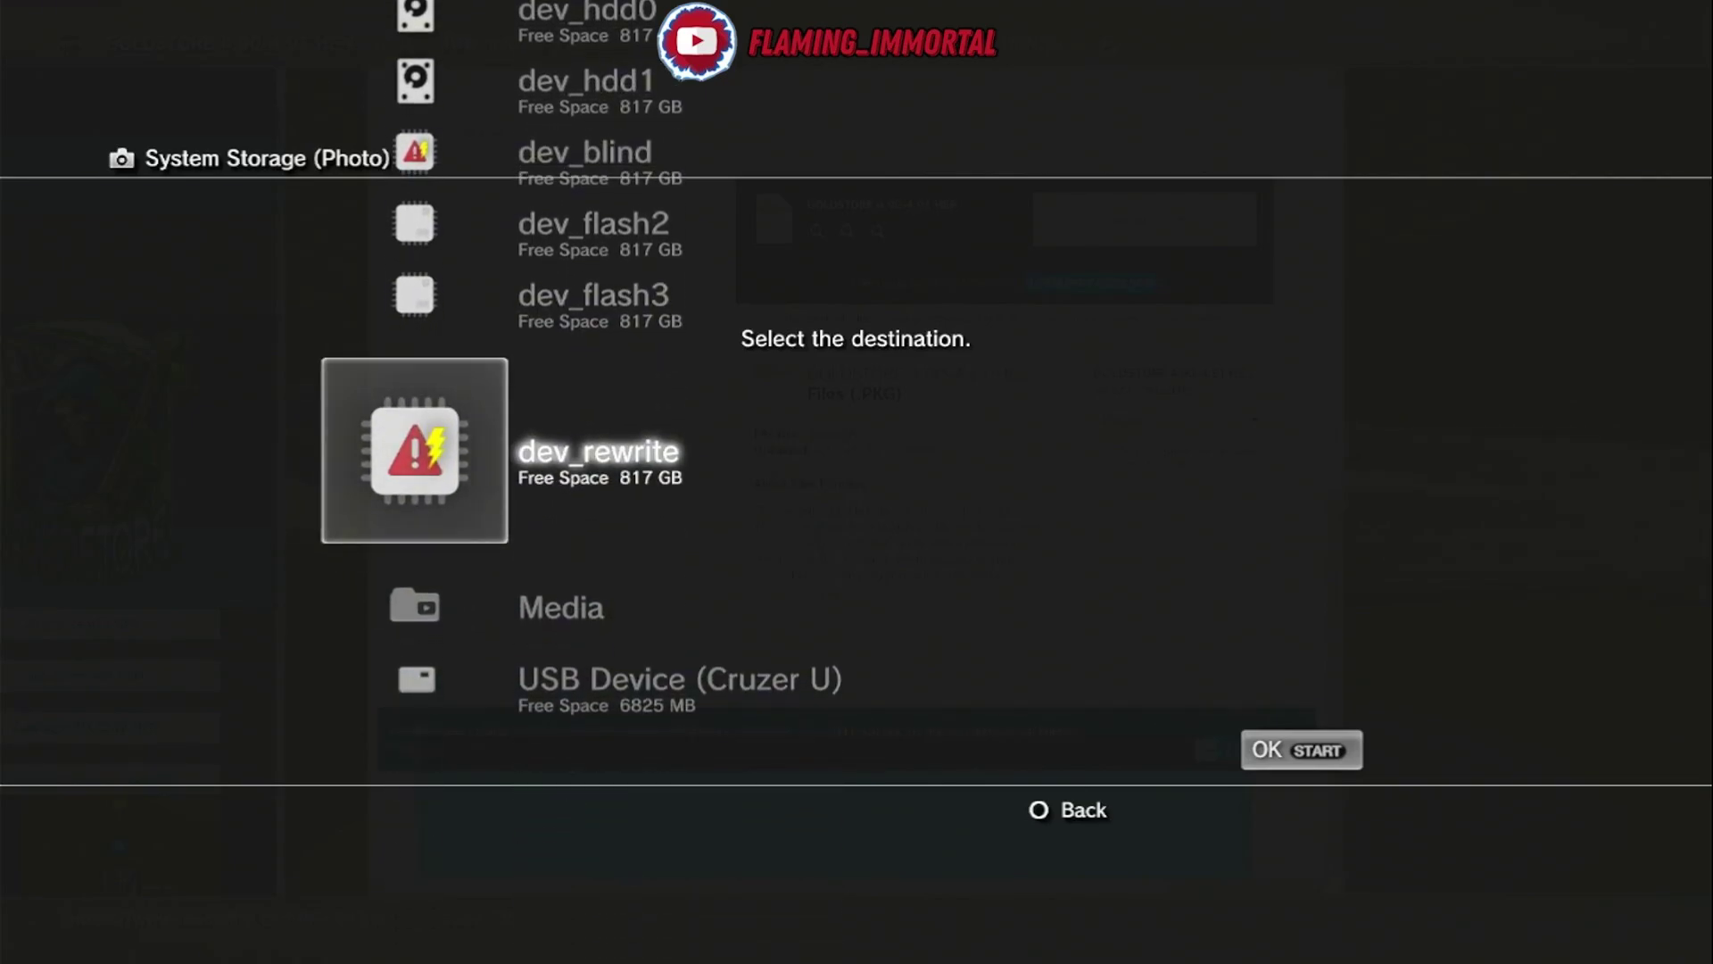
key(Up)
key(Up)
key(Up)
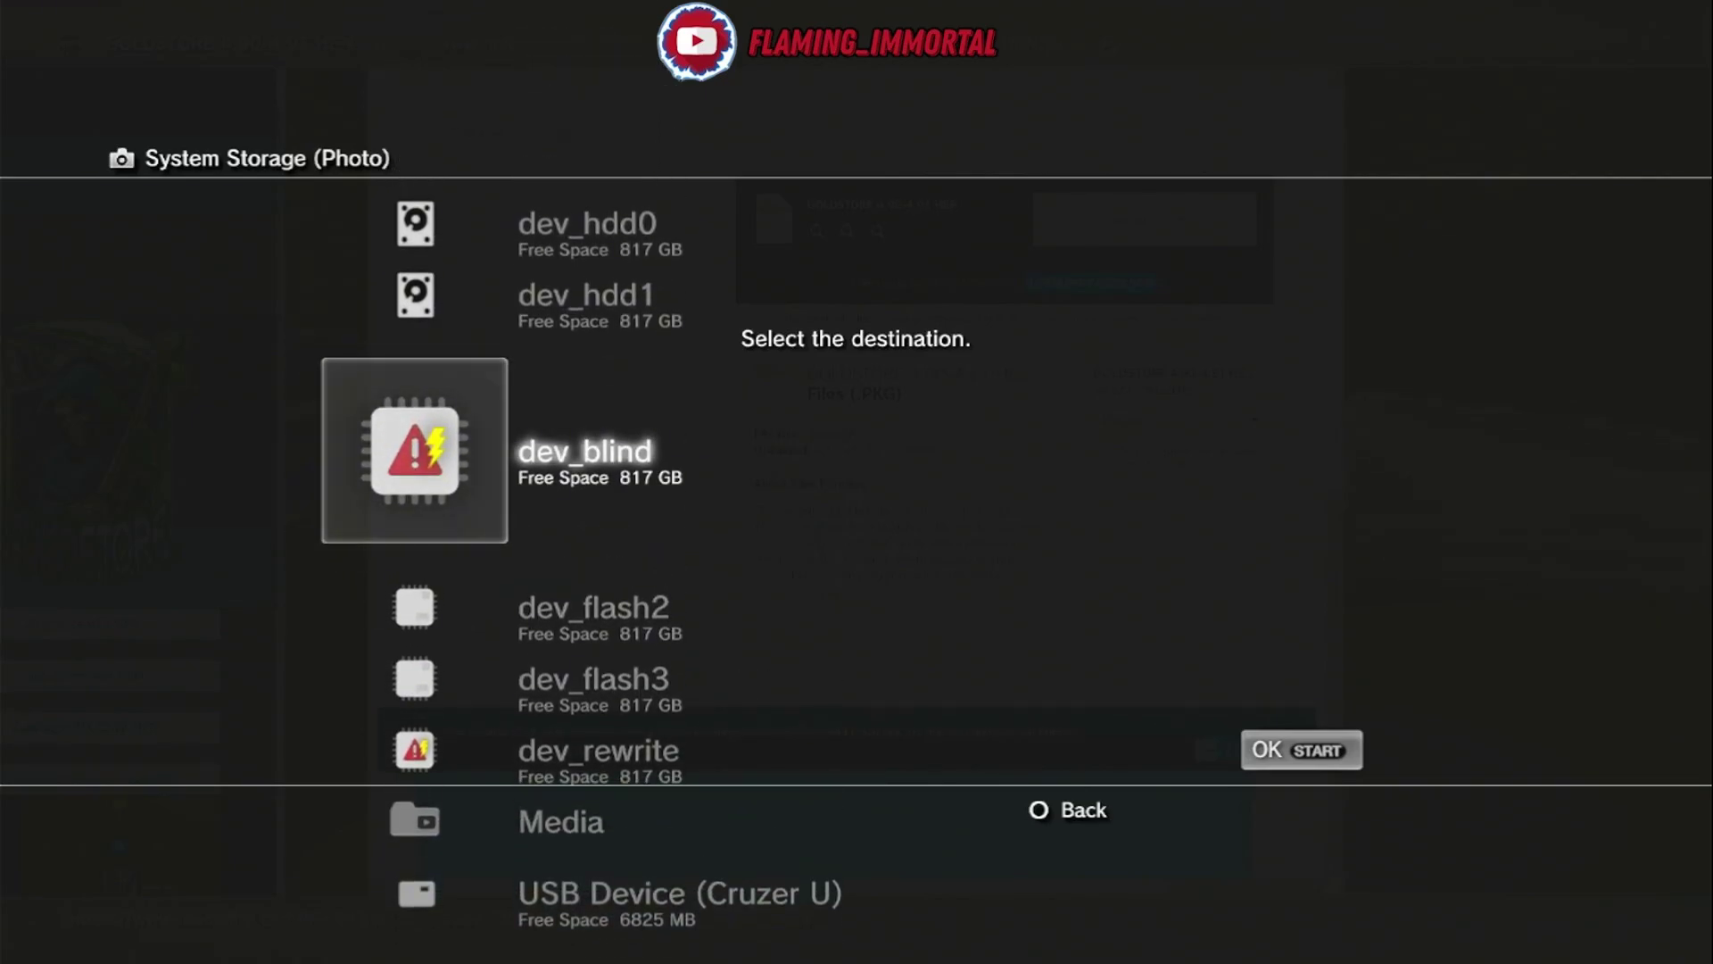
key(Down)
key(Down)
key(Up)
key(Up)
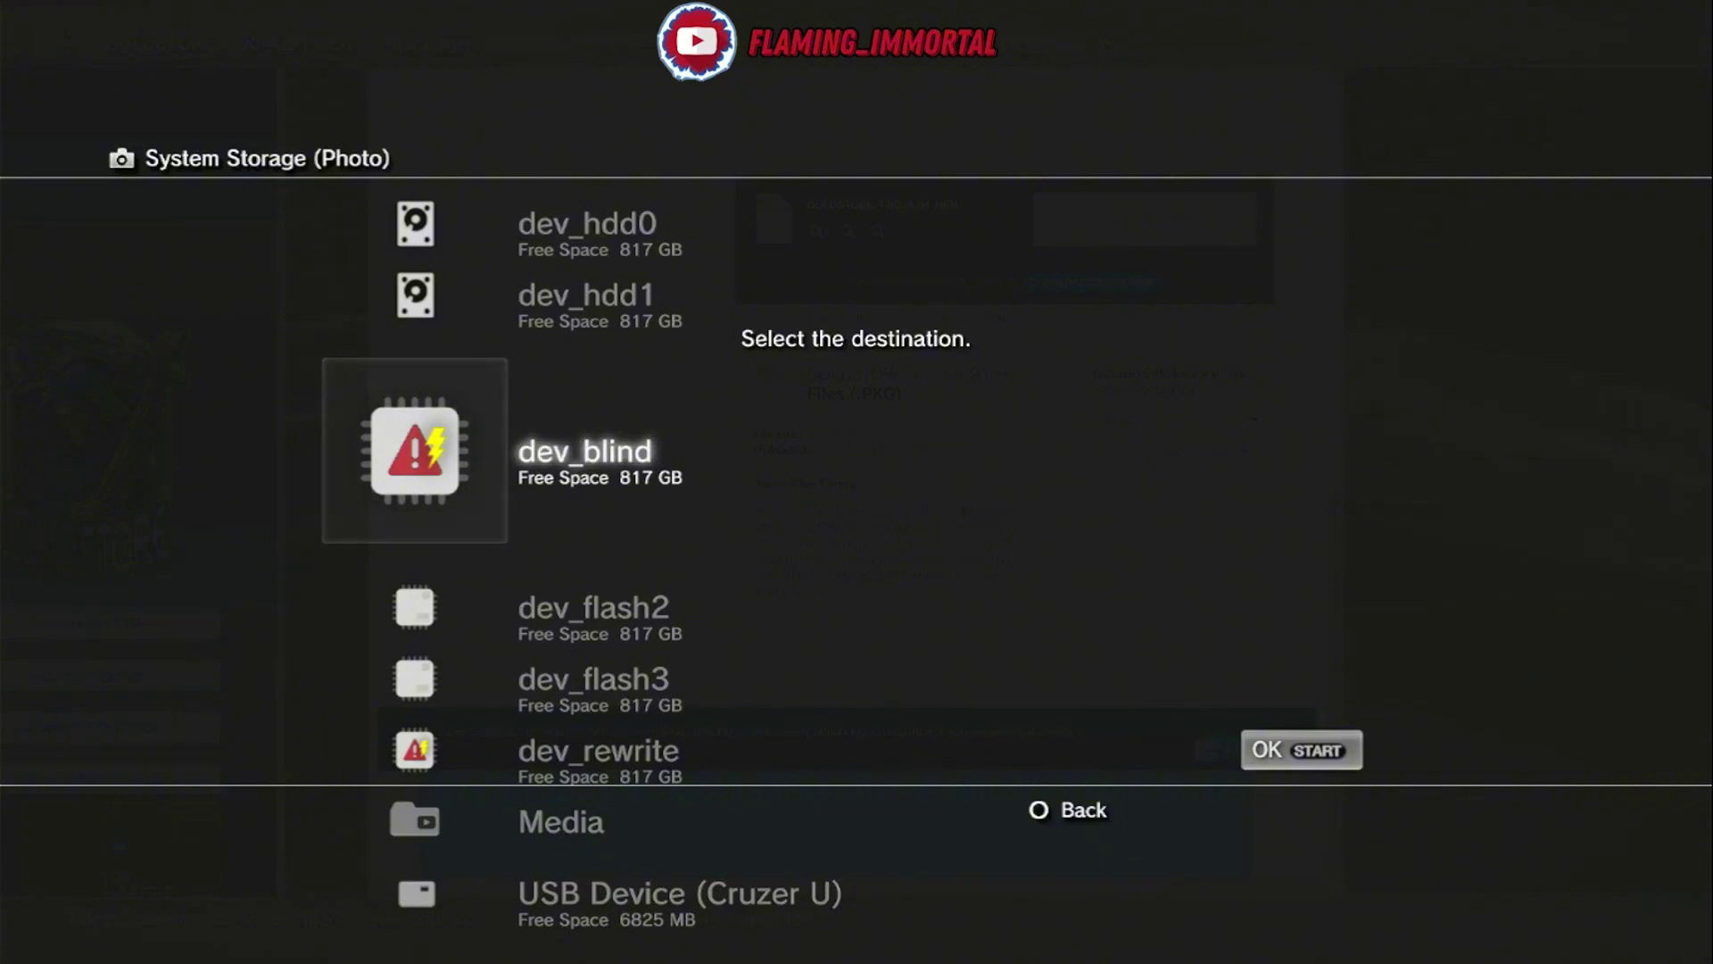
key(Down)
key(Down)
key(Up)
key(Up)
key(Up)
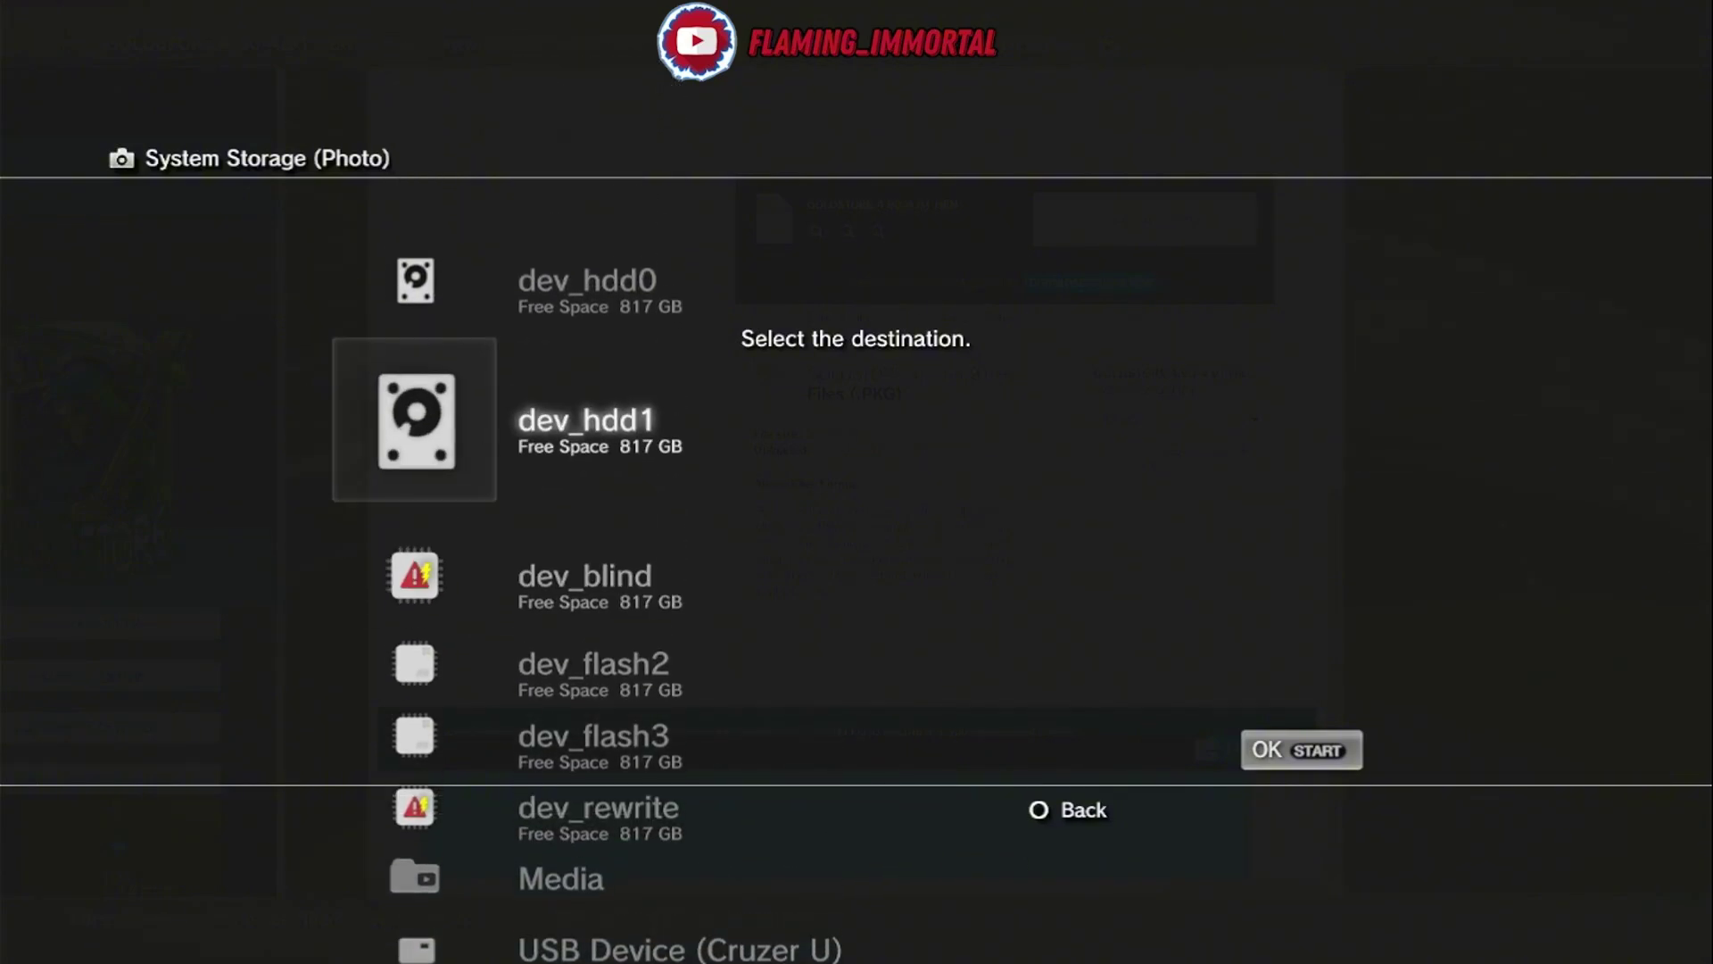
key(Down)
key(Down)
key(Down)
key(Down)
key(Up)
key(Up)
key(Up)
key(Up)
key(Up)
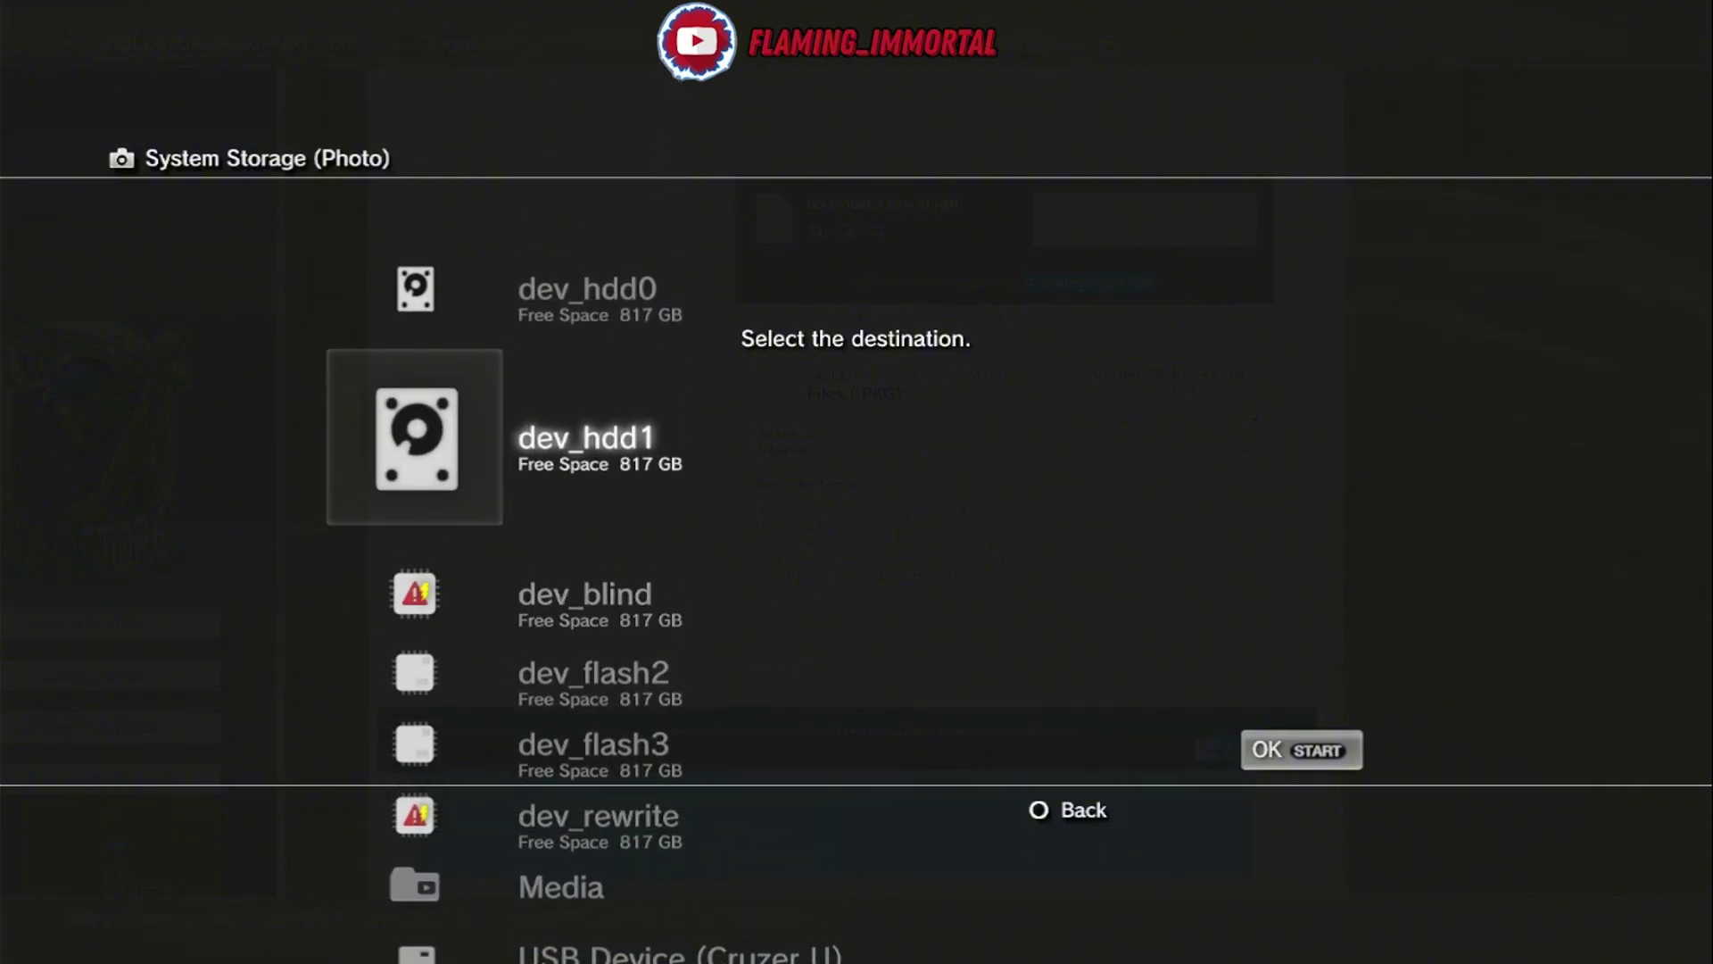
Choose the packages folder on dev_hdd0 as the destination for the Gold Store package
key(Right)
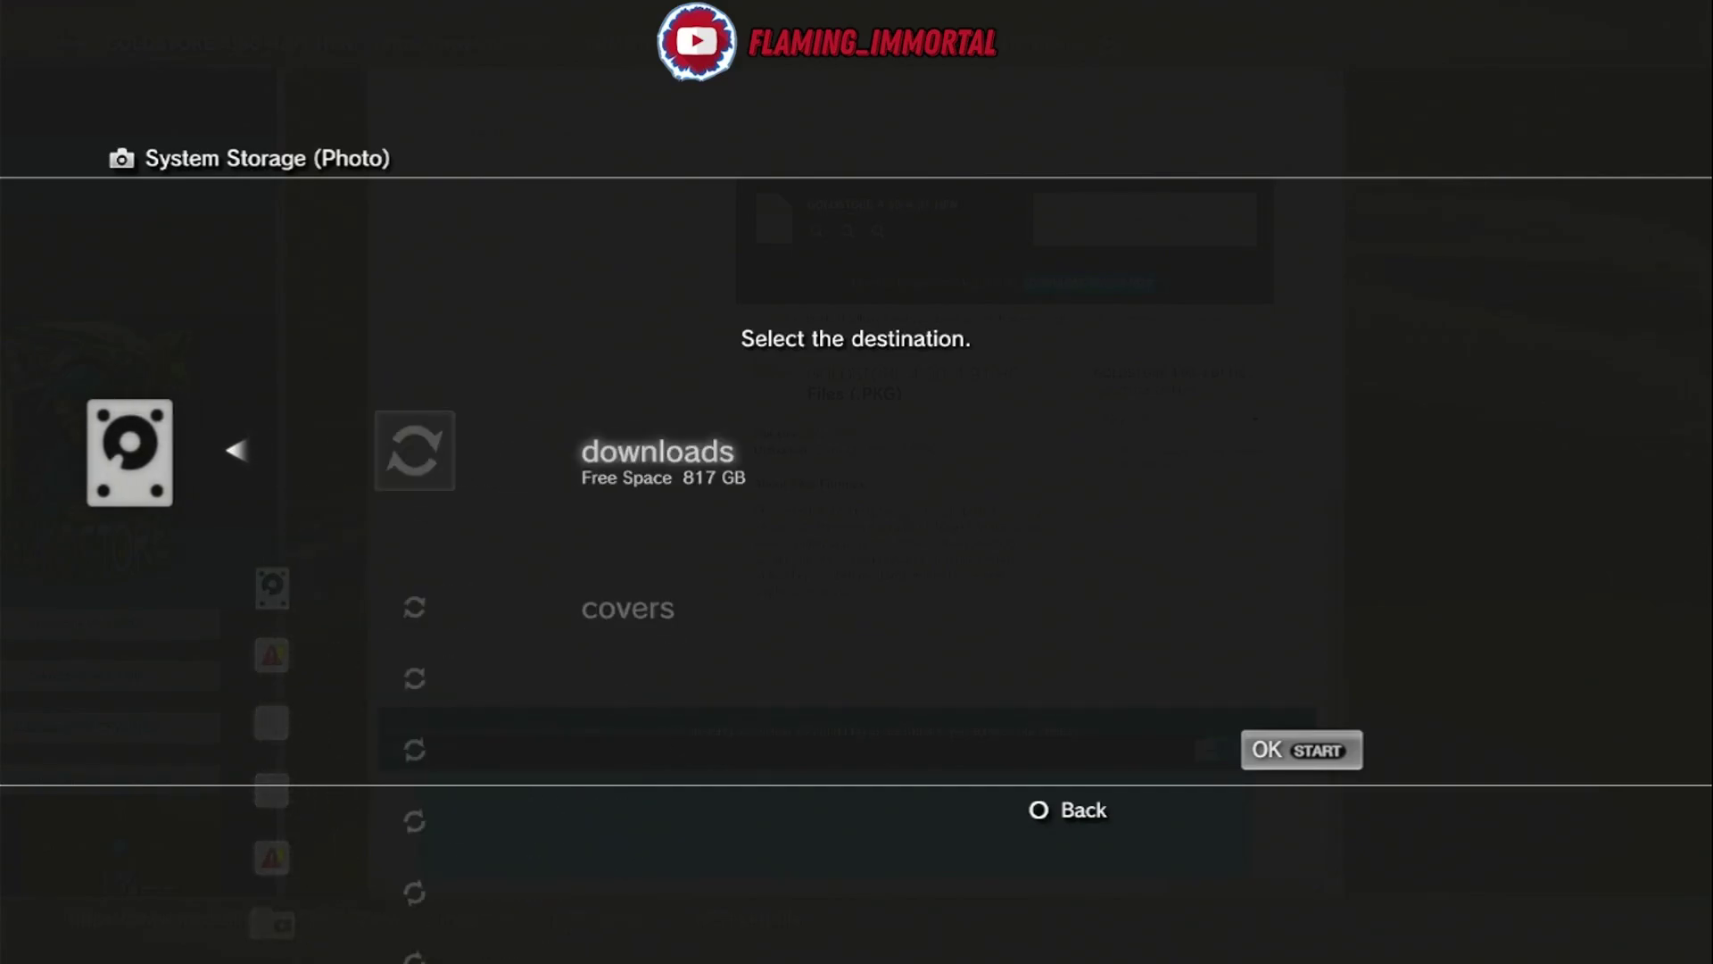
key(Down)
key(Down)
key(Down)
key(Down)
key(Down)
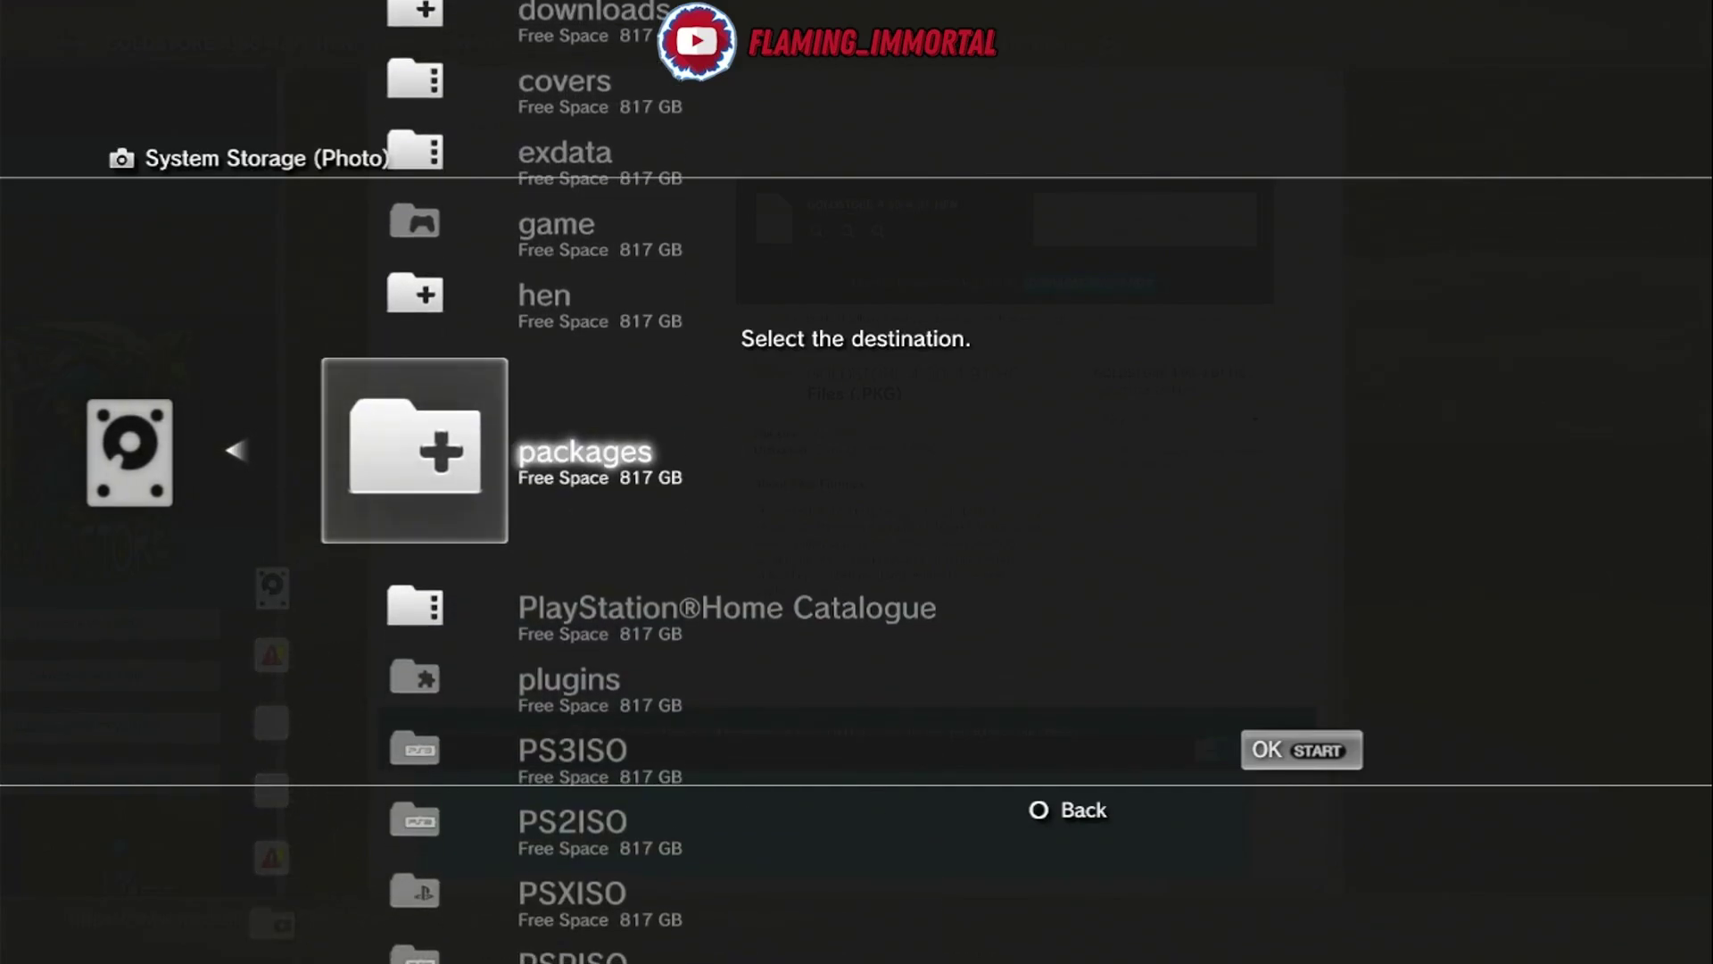
key(Return)
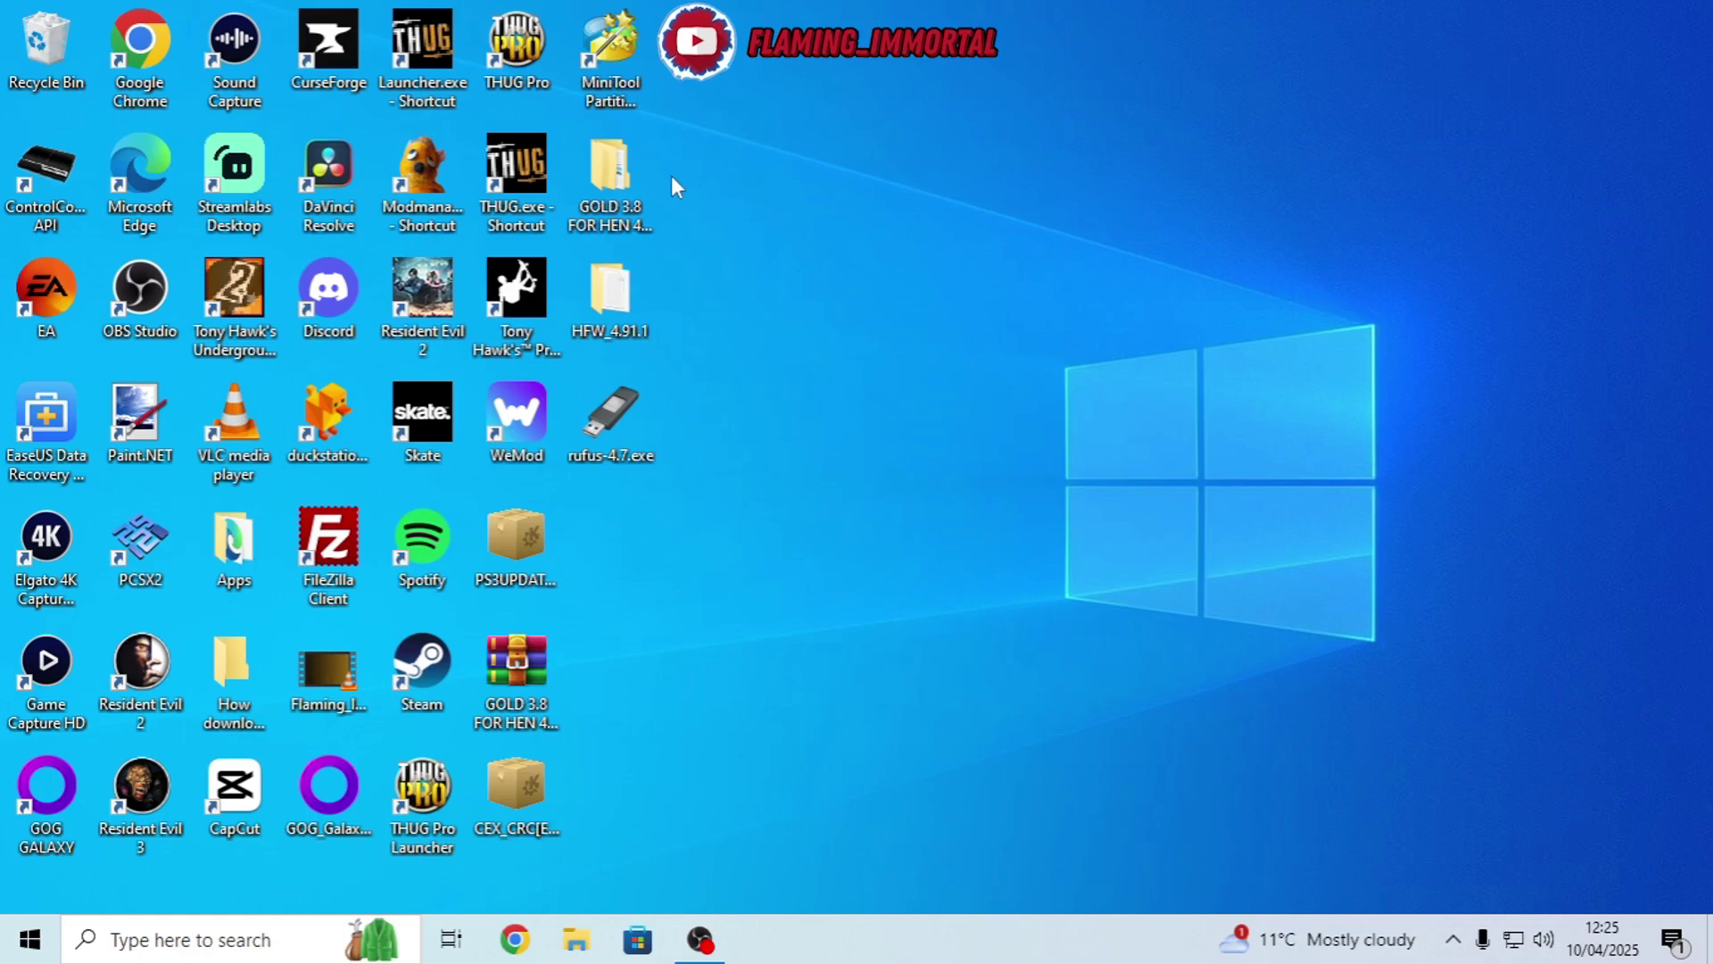
On the PC, locate HEN 4.91.pkg inside the desktop's GOLD 3.8 FOR HEN 4.91 folder and minimize the window
double_click(629, 228)
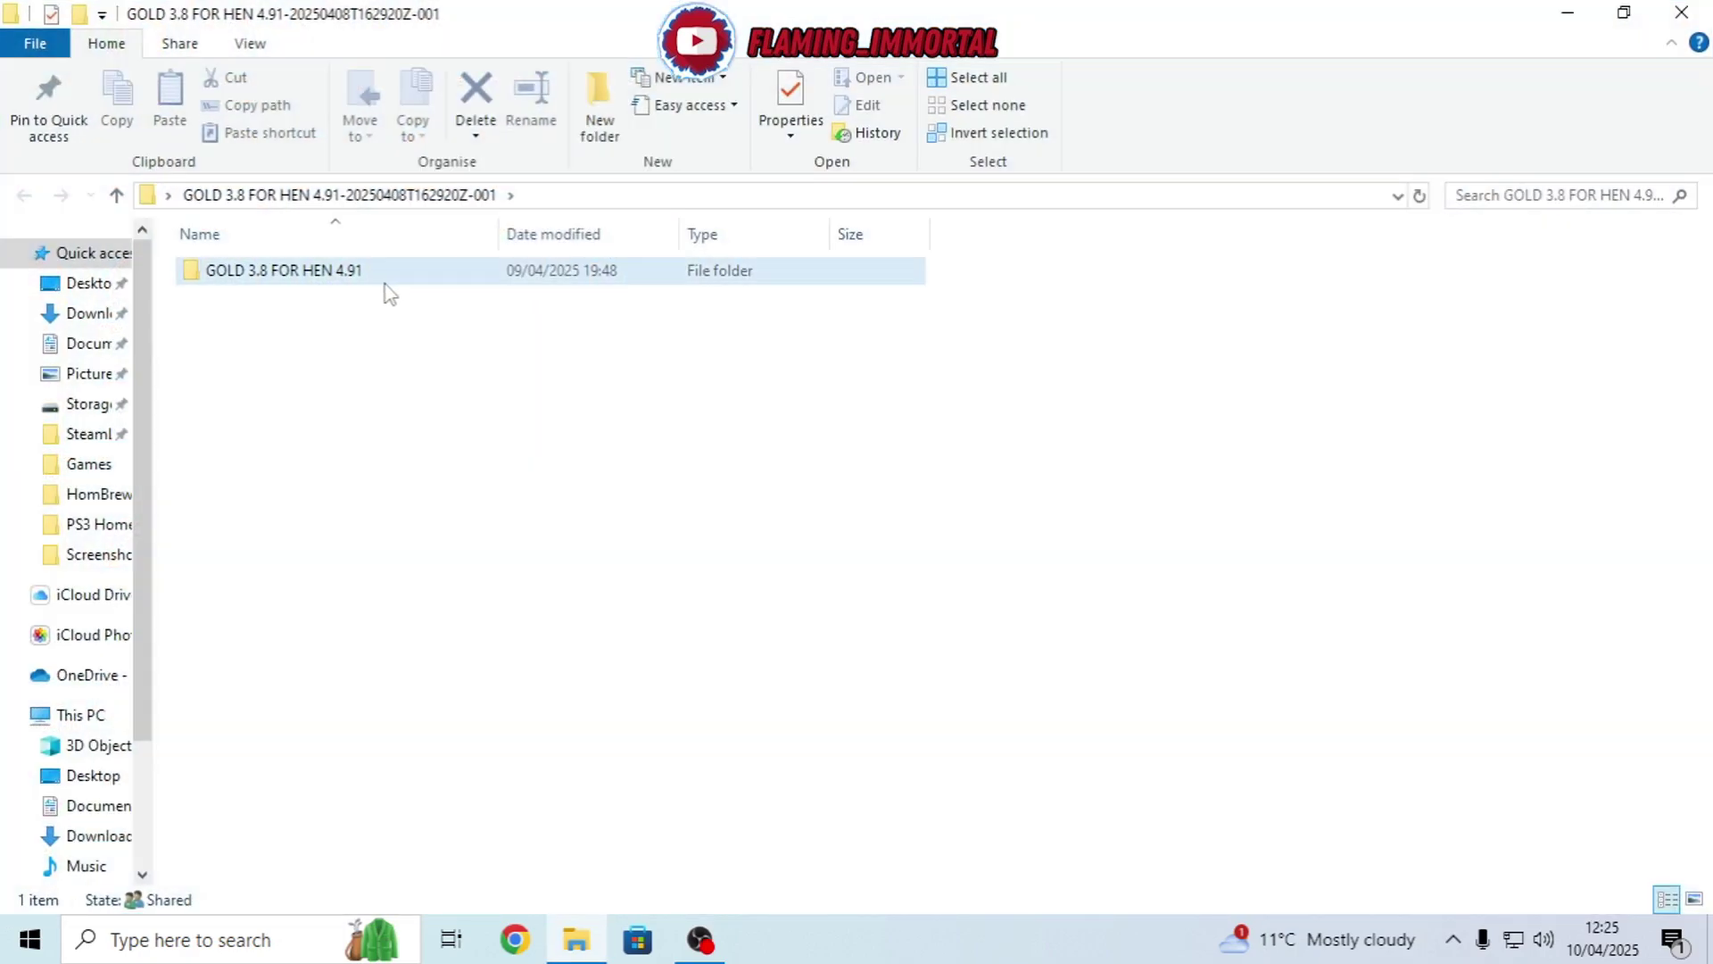
double_click(380, 272)
click(253, 303)
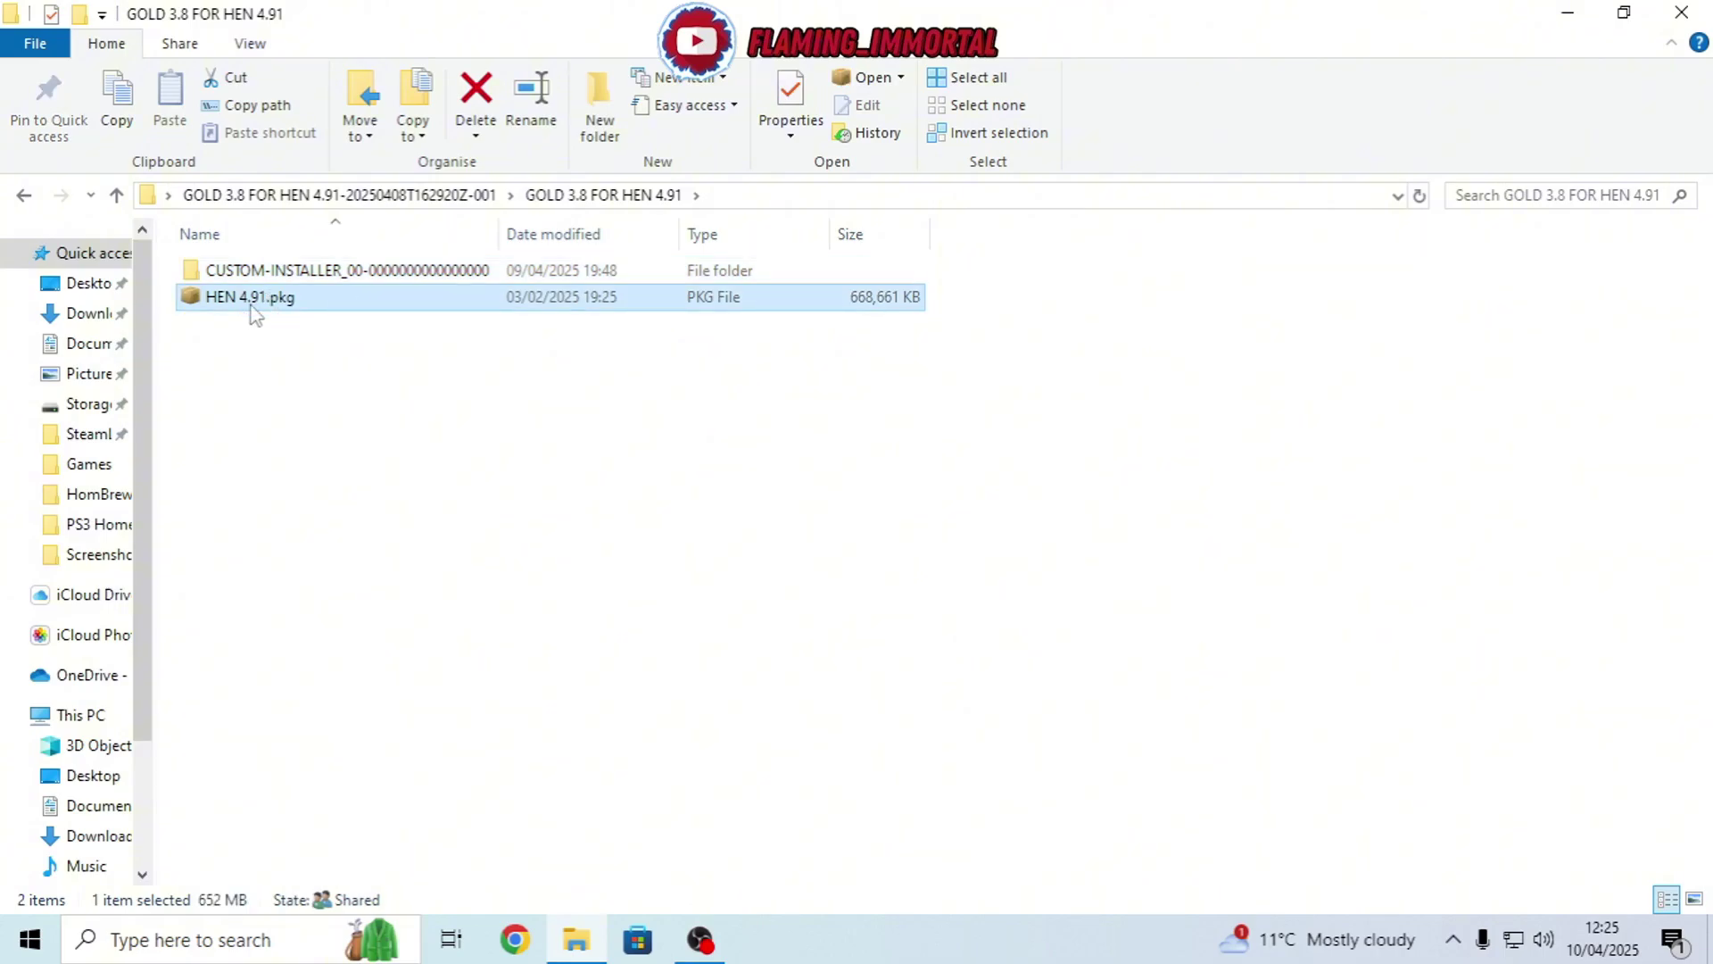
click(1568, 13)
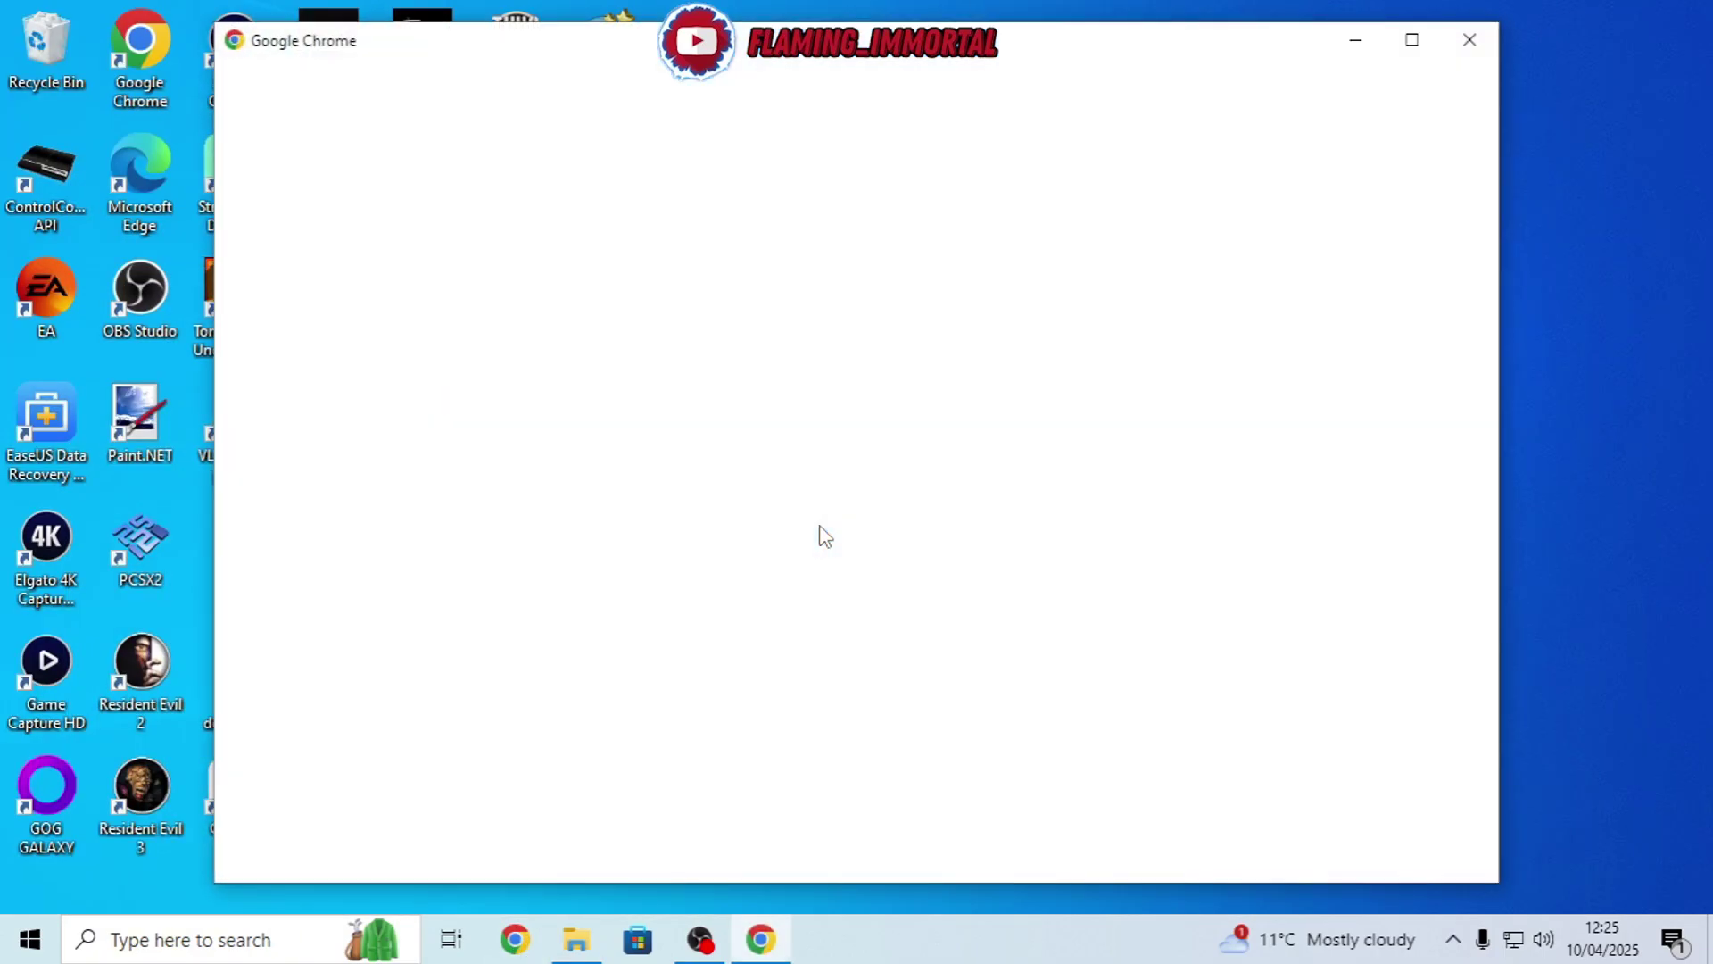
In Google Chrome, search for "flaming immortal ps3" and open the PS3 Mods/Content page of the FlamingImmortal site
click(688, 532)
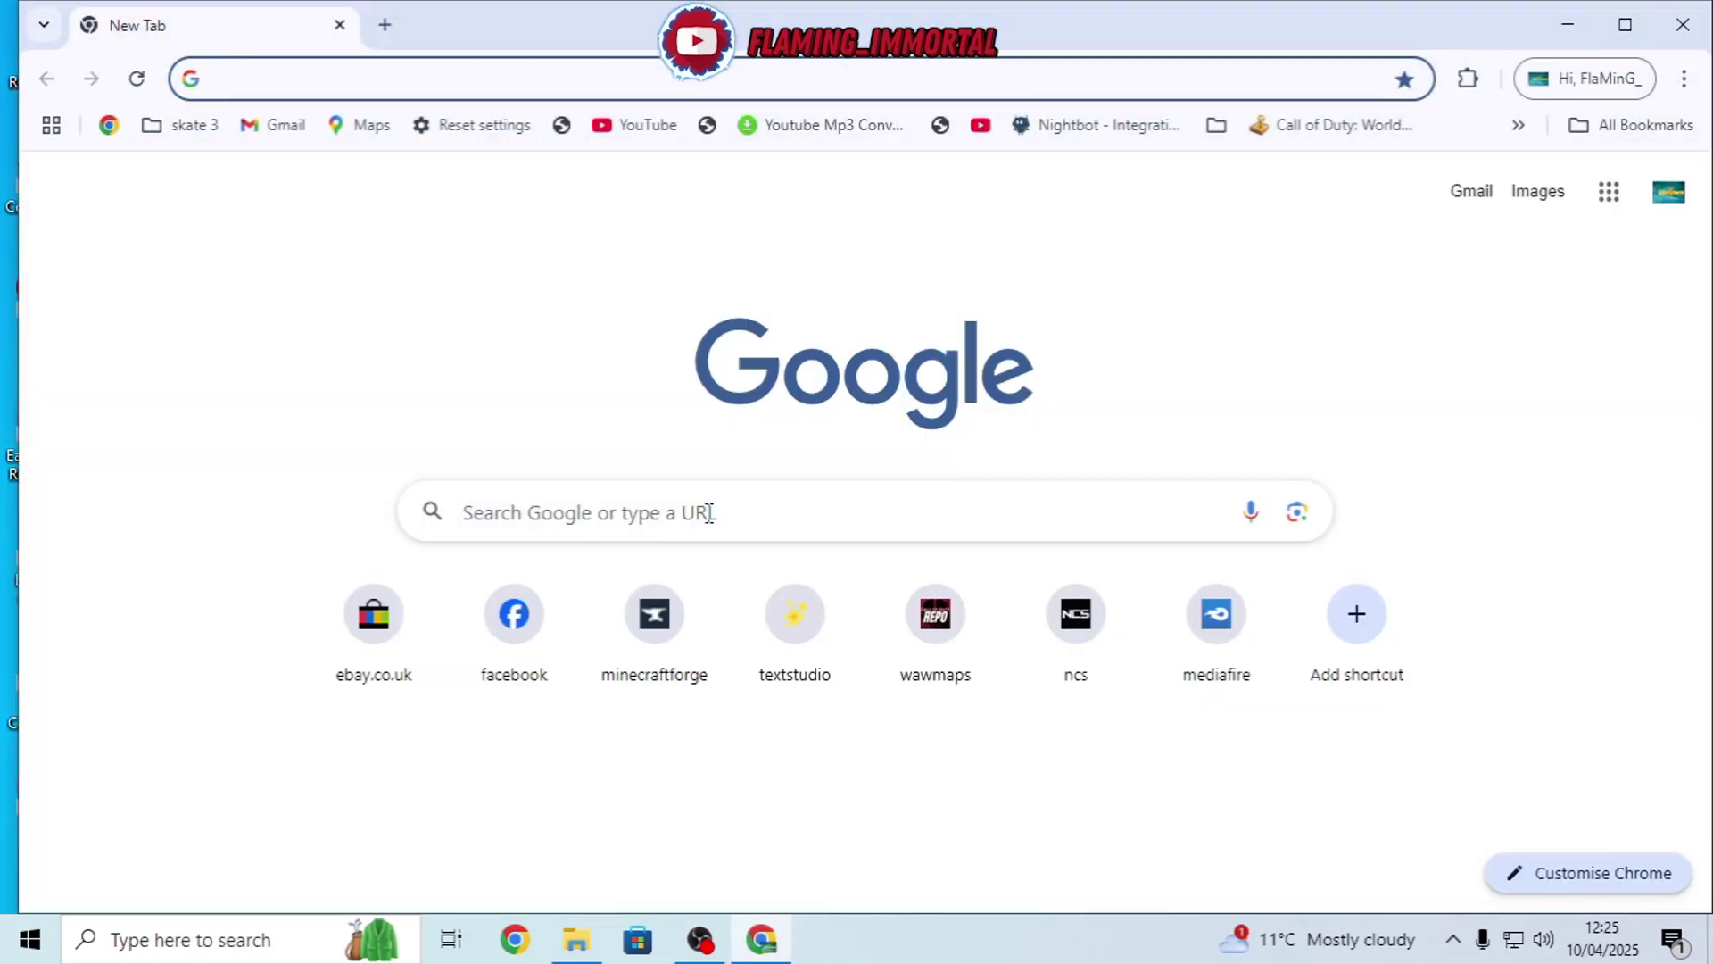
click(705, 511)
click(607, 576)
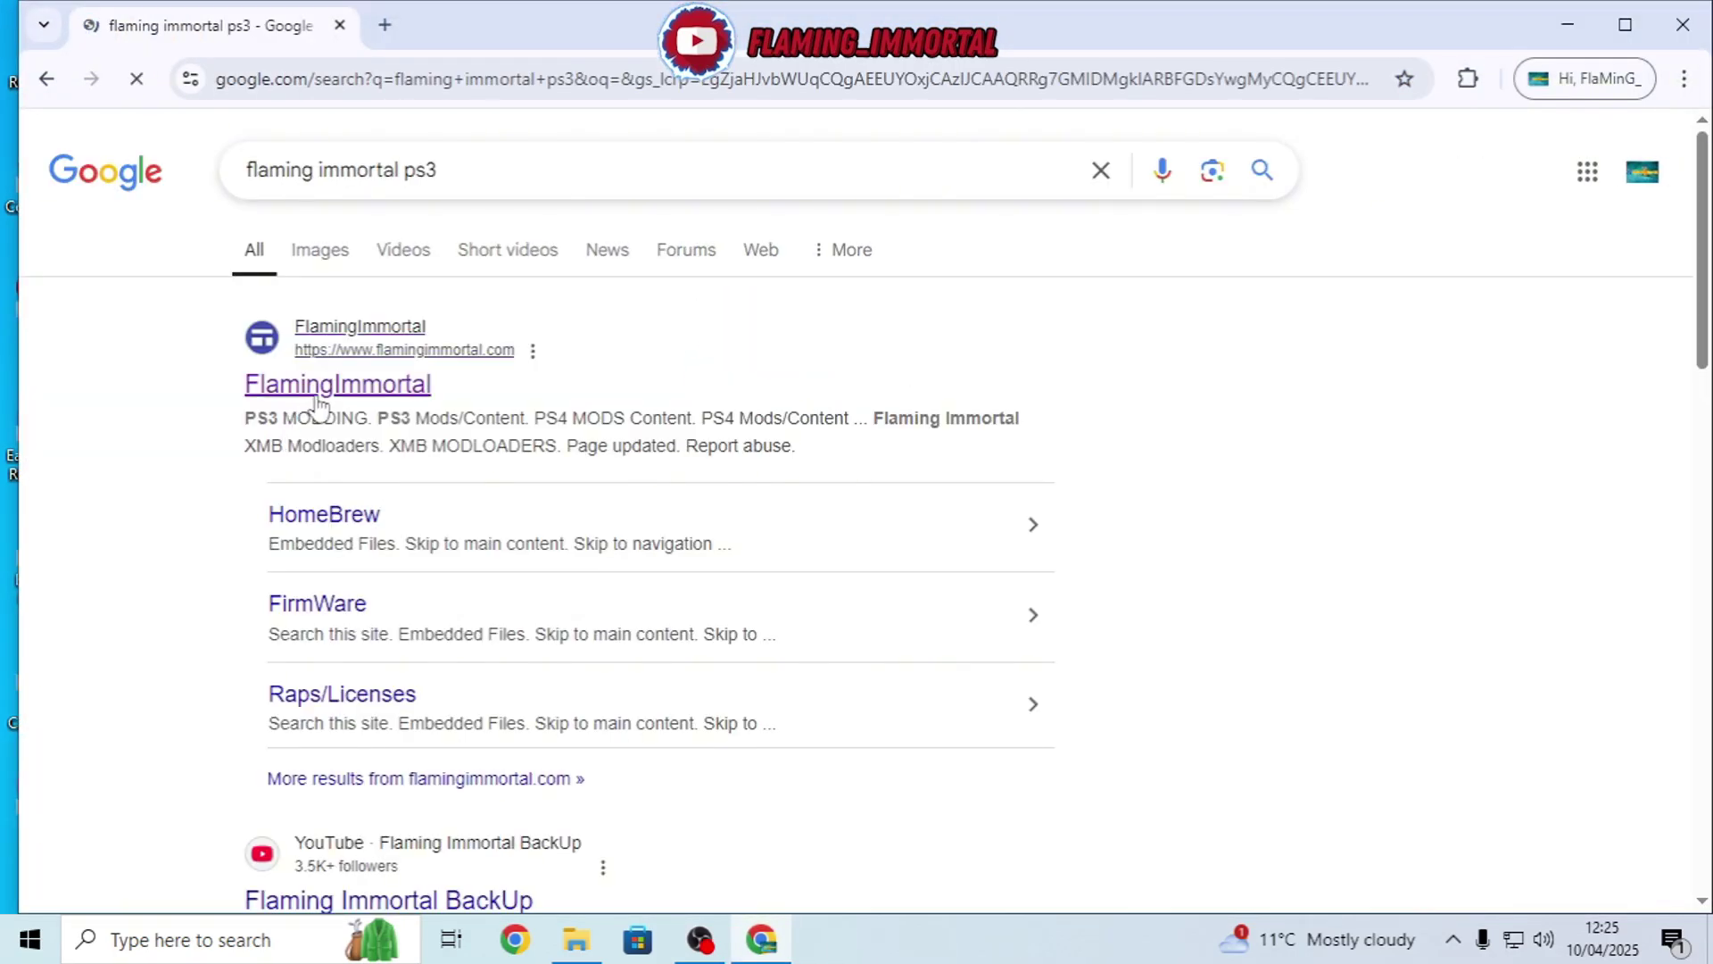
click(355, 397)
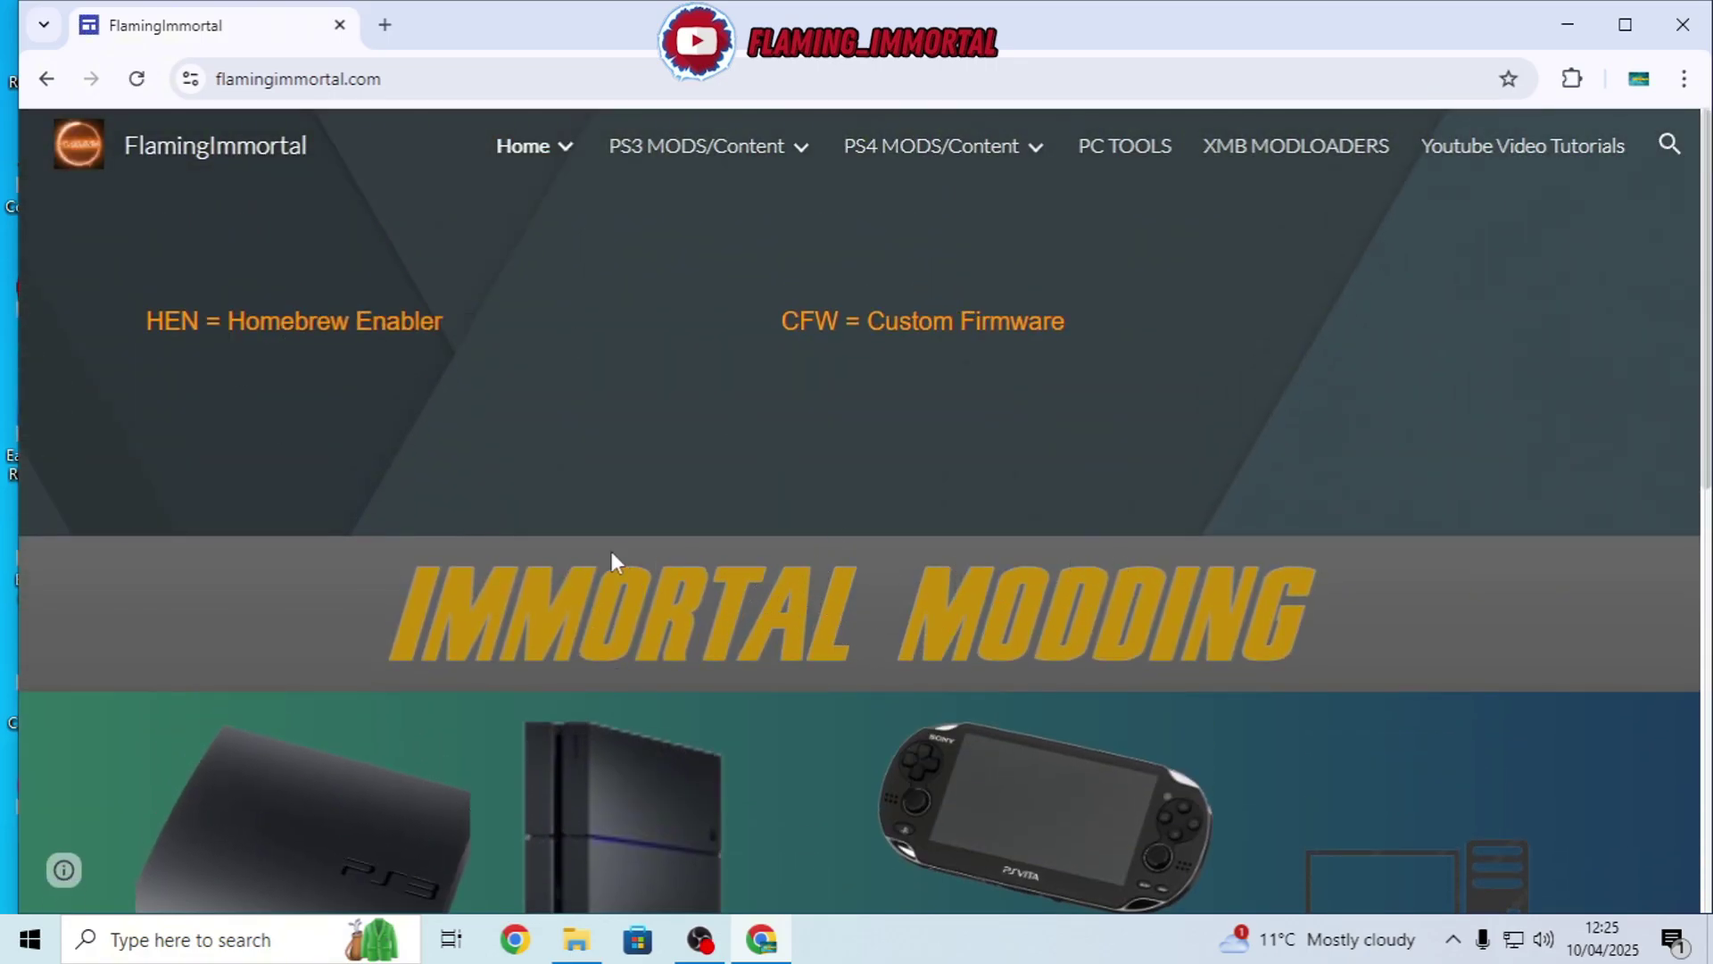
scroll(611, 552, down, 4)
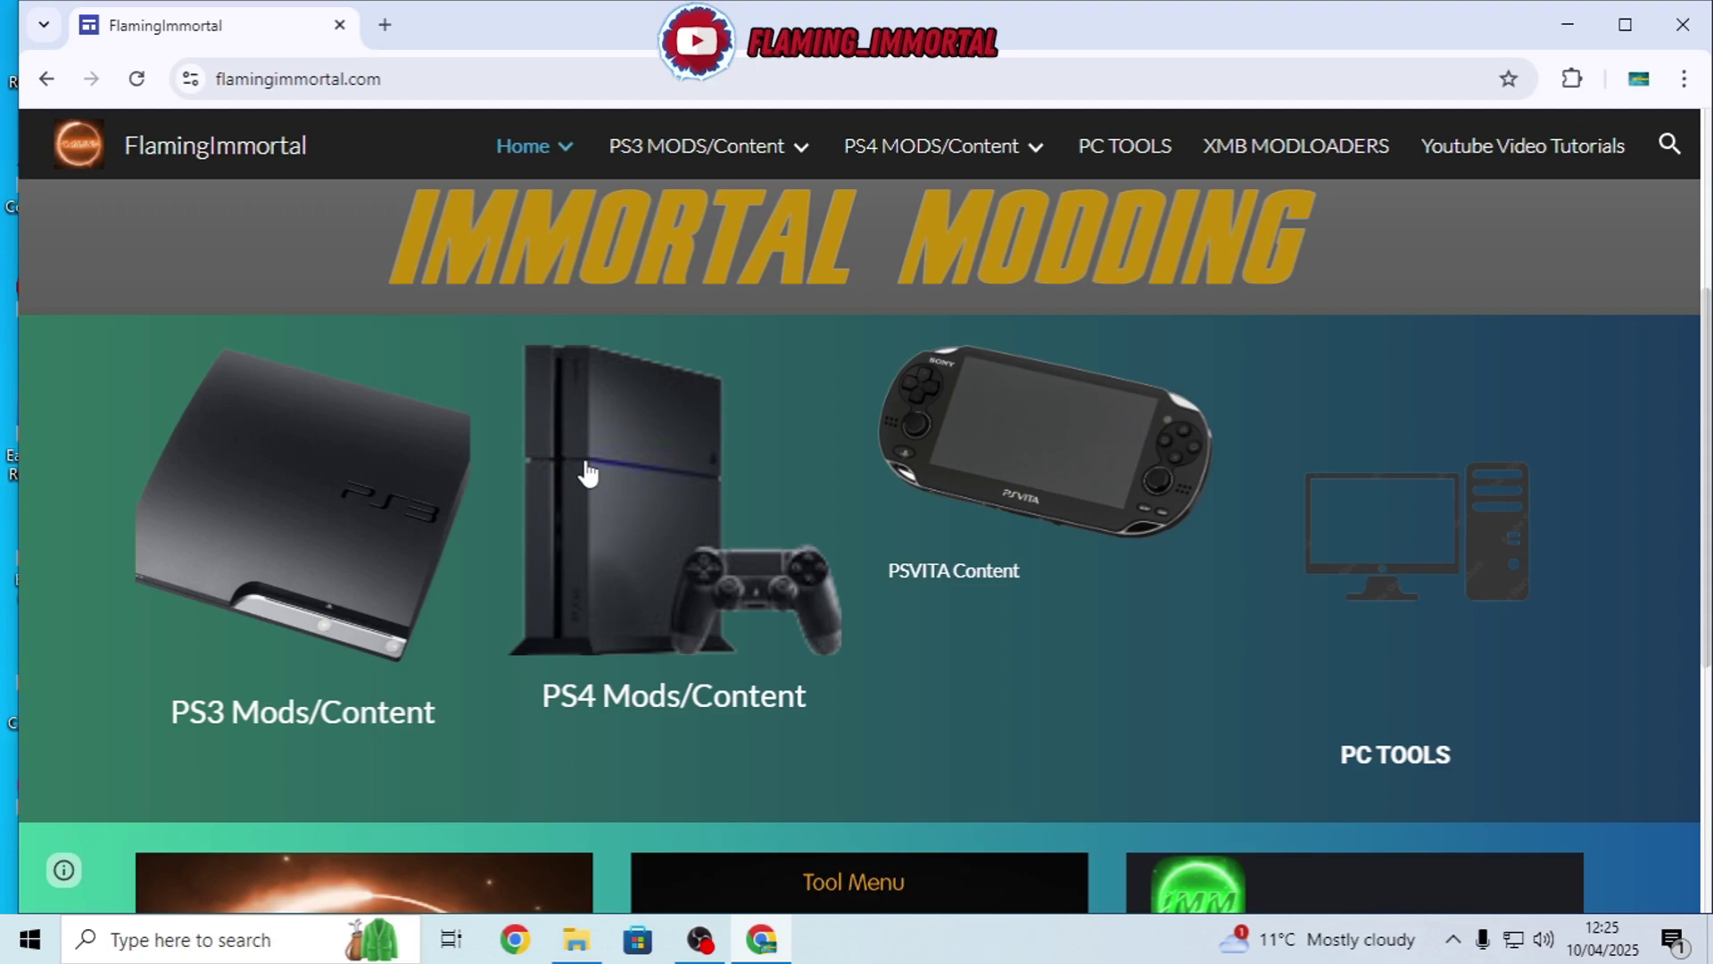
click(292, 526)
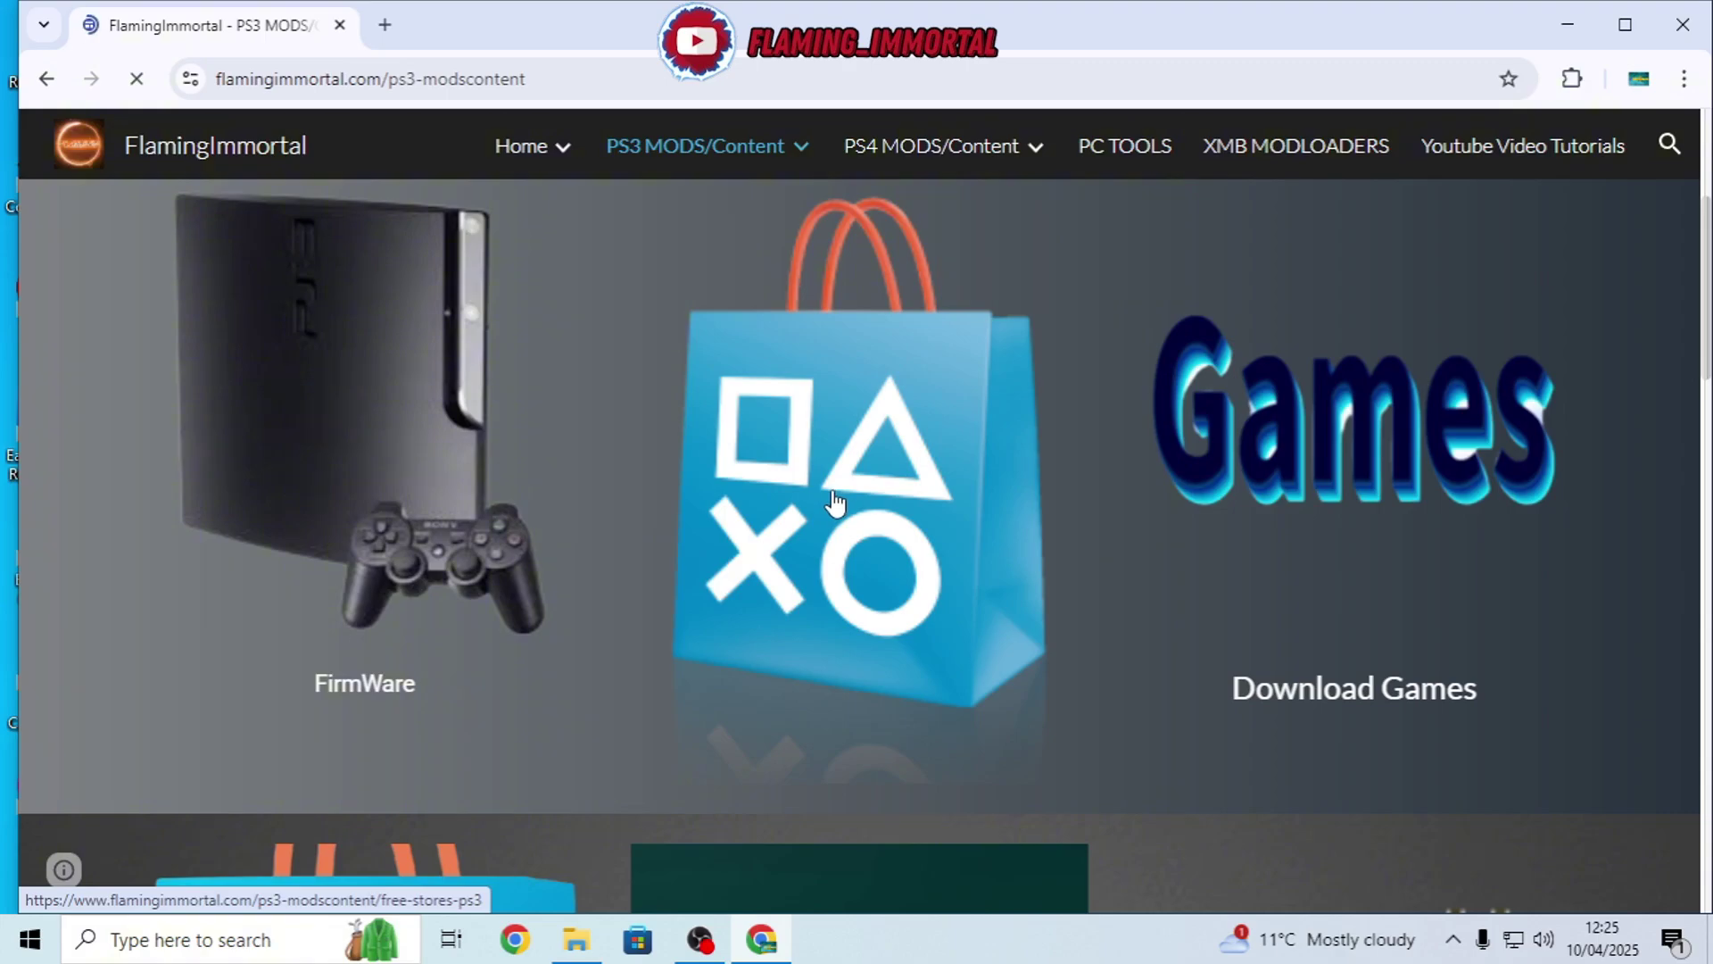
Look through the PS3 free stores page, follow the Gold Store CFW HEN link to Google Drive and dismiss the notification offer
scroll(832, 493, down, 5)
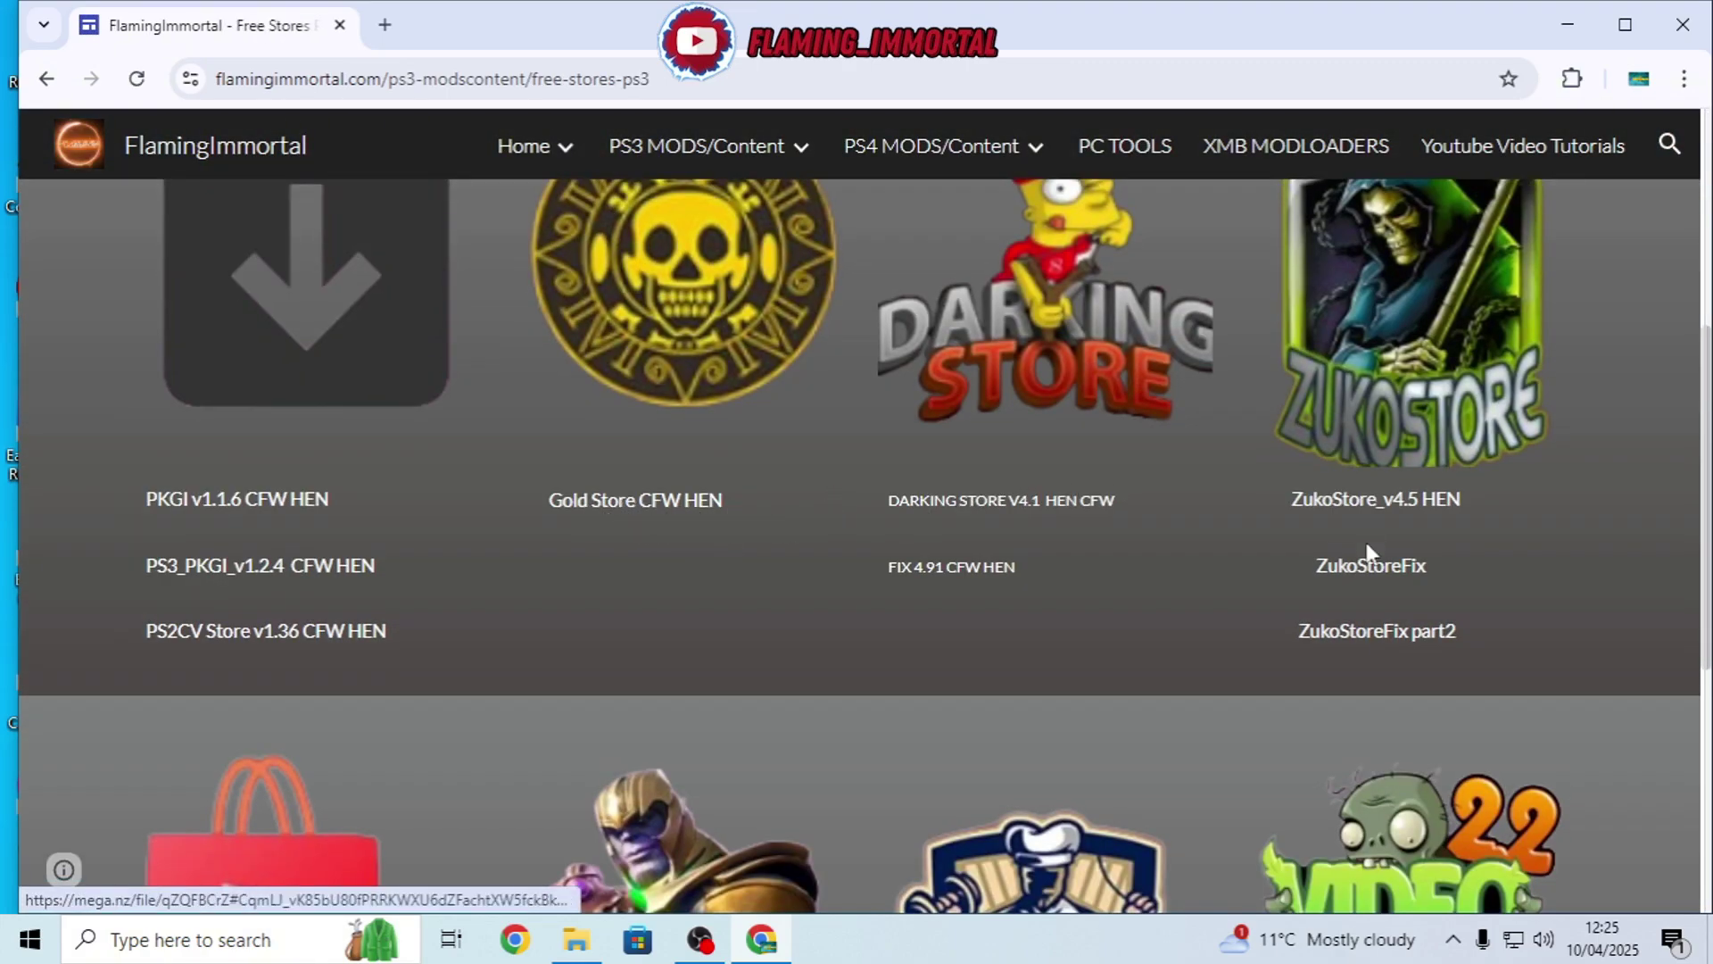
scroll(1367, 542, down, 5)
scroll(312, 609, down, 2)
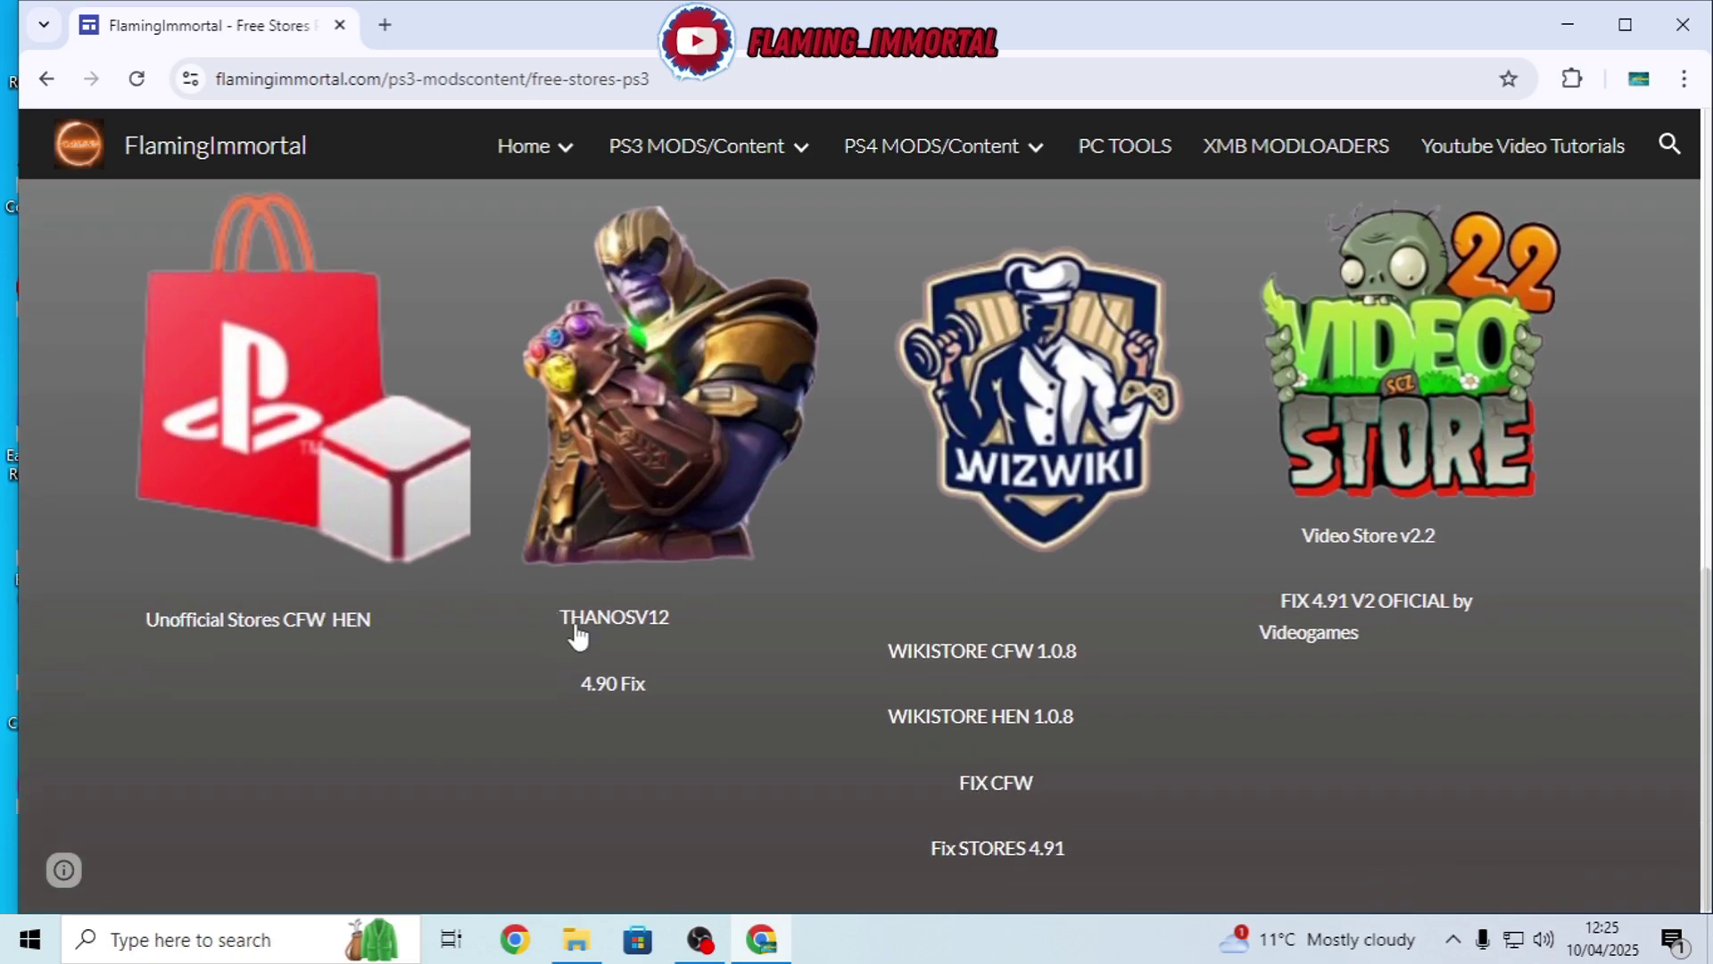
scroll(742, 539, up, 7)
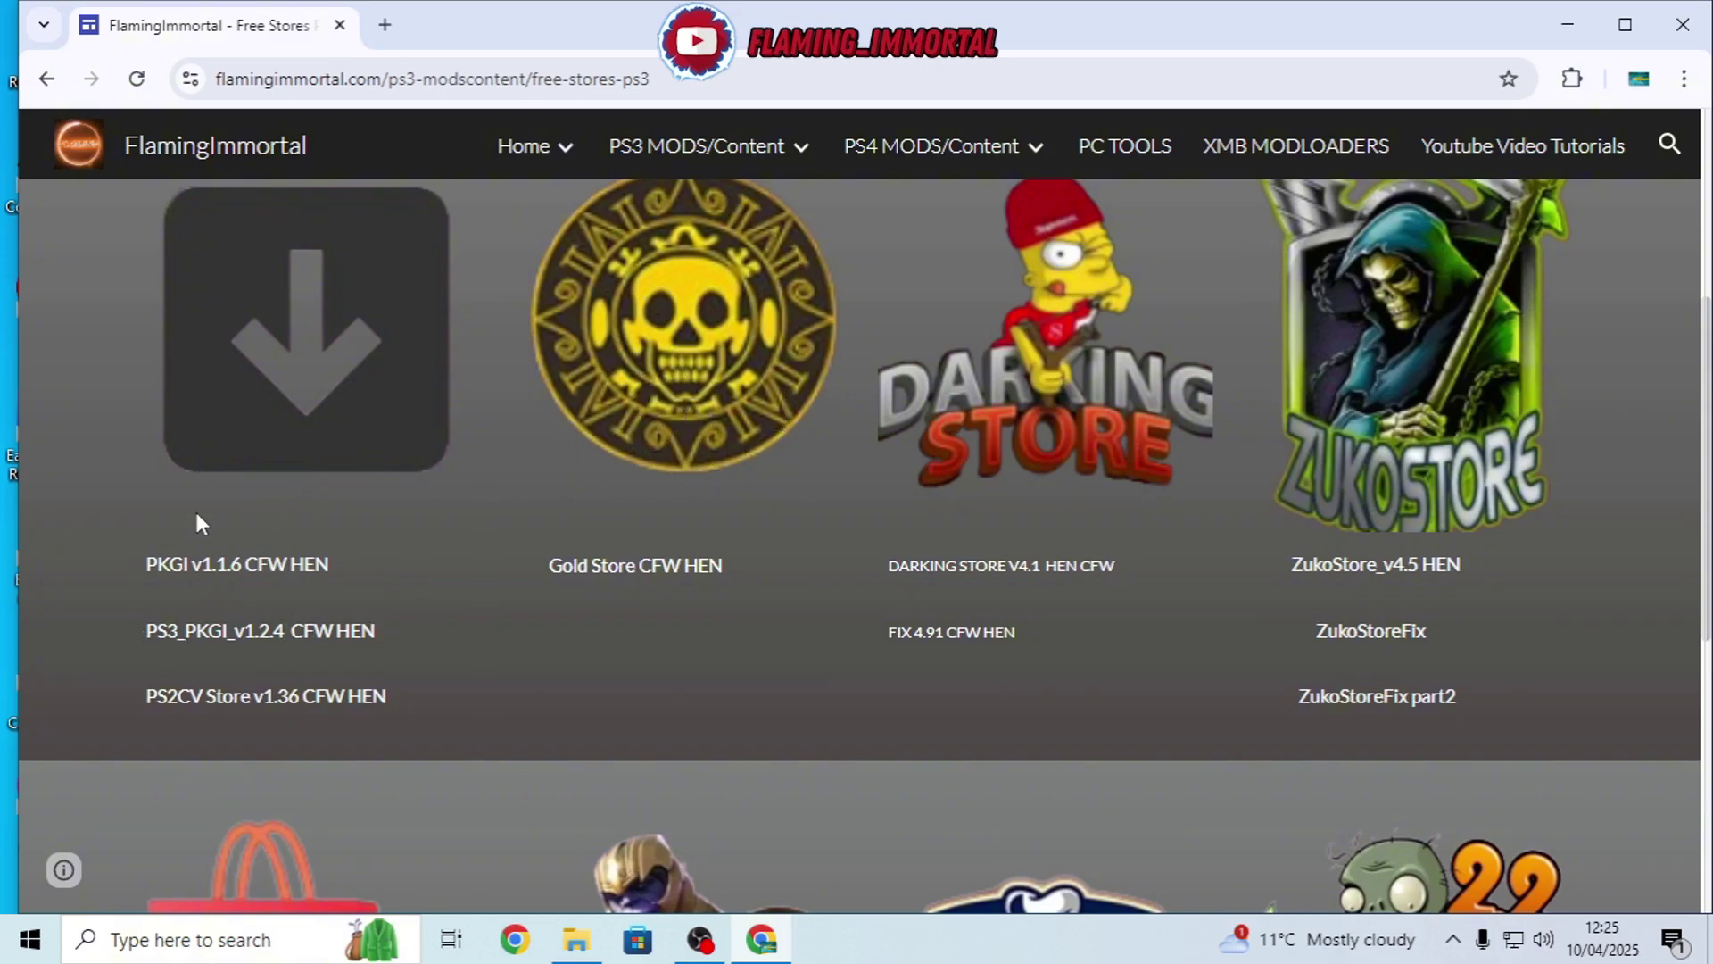
click(667, 571)
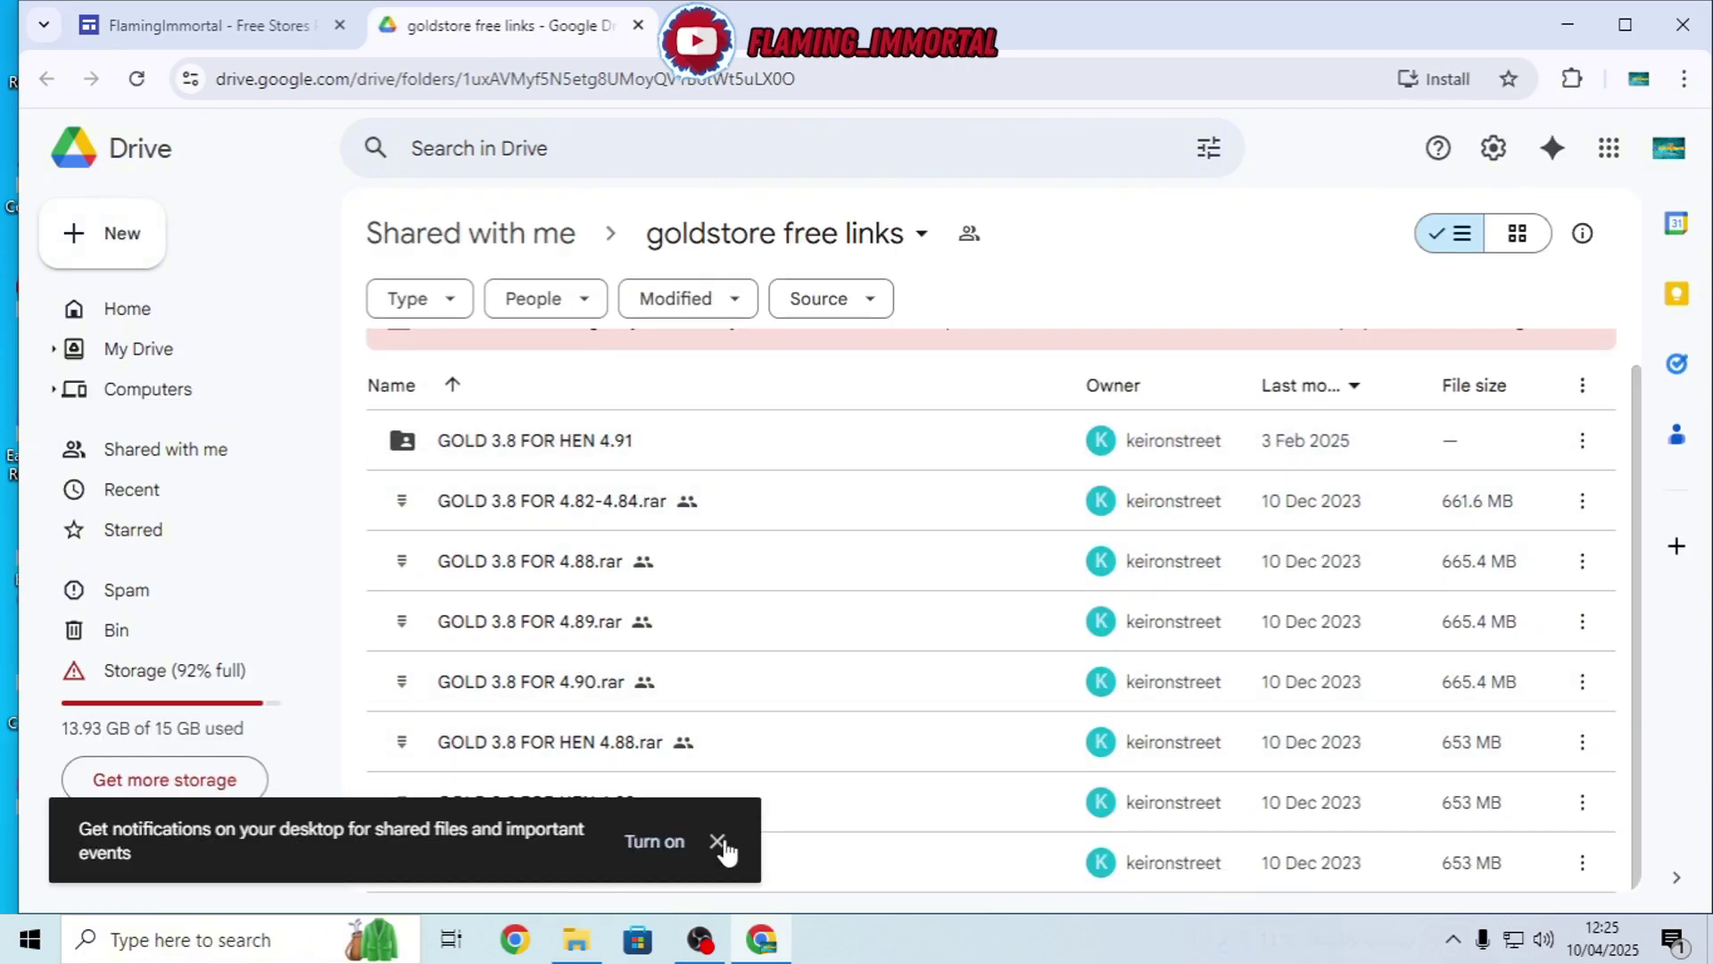
click(718, 841)
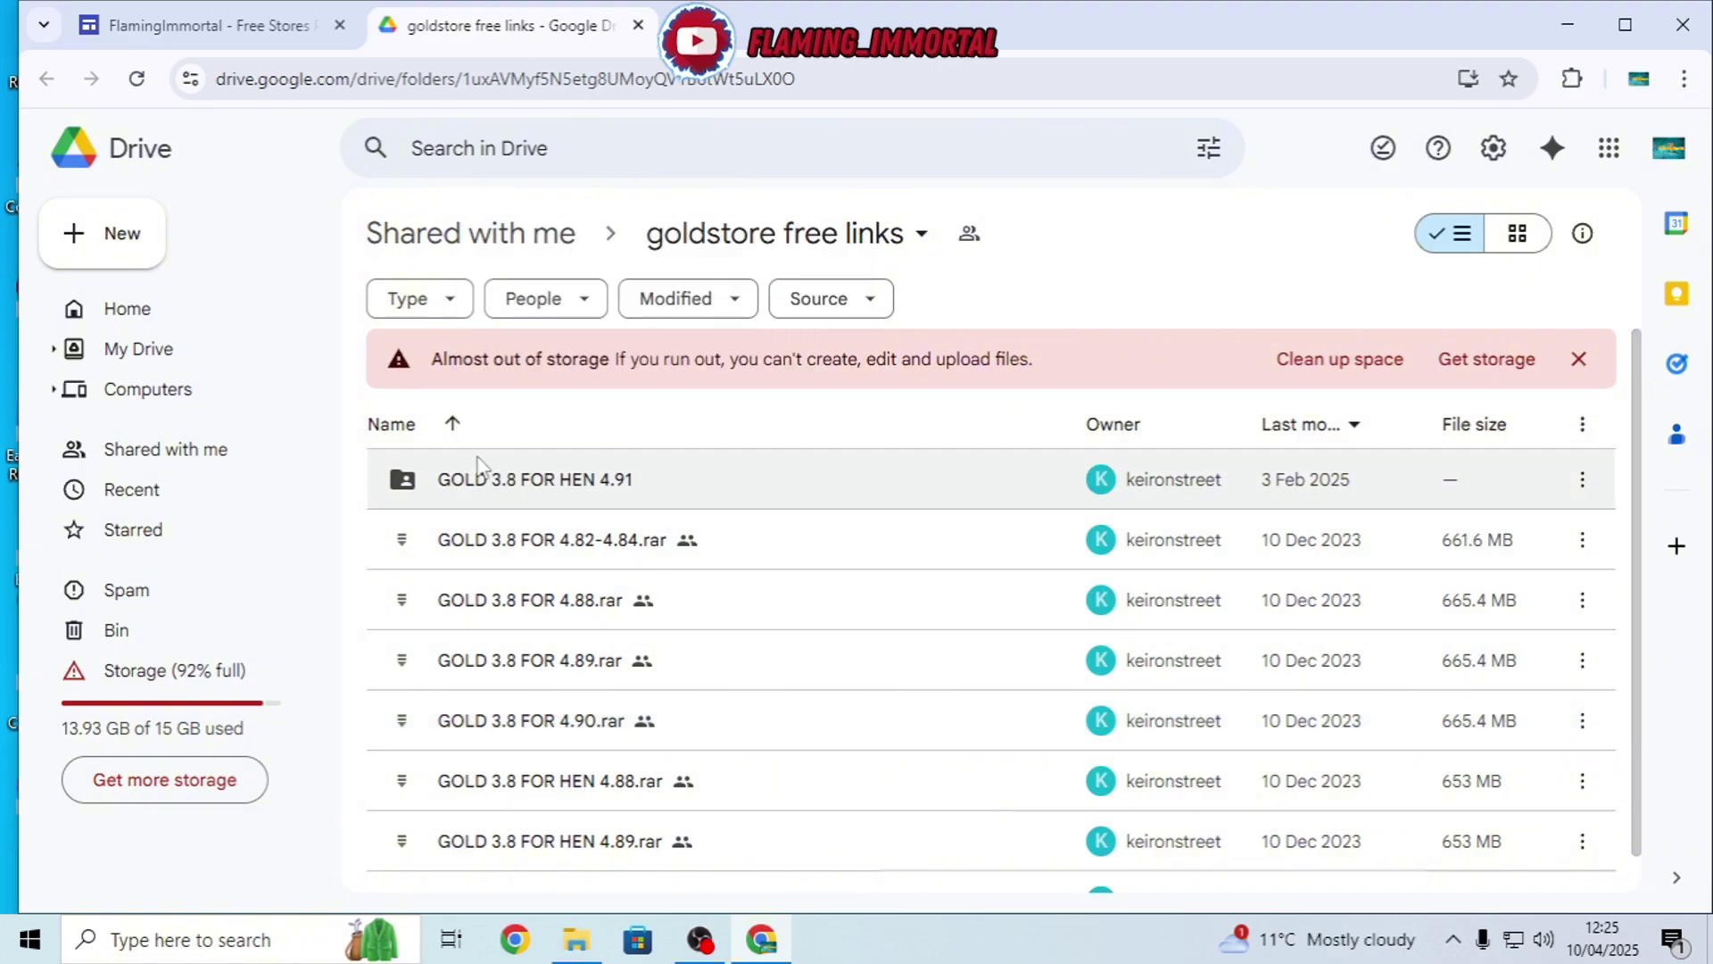
Inspect the GOLD 3.8 FOR HEN 4.91 folder and its CUSTOM-INSTALLER subfolder, and return to the goldstore free links folder
click(669, 481)
double_click(607, 489)
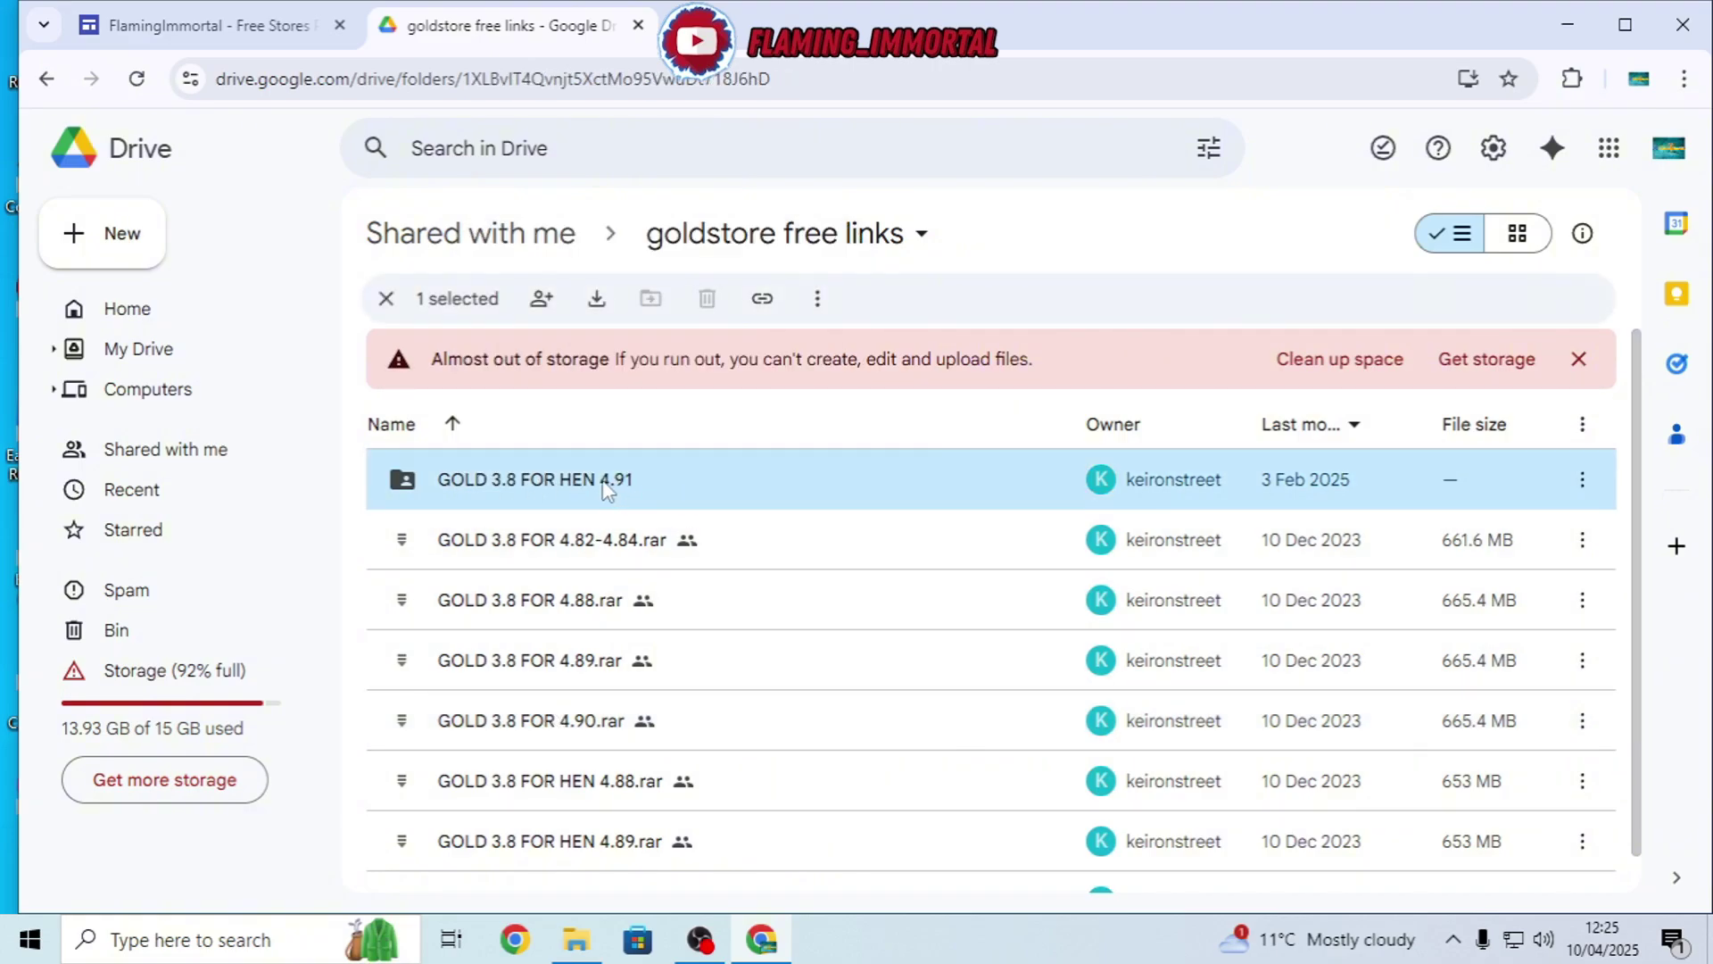
click(503, 562)
double_click(601, 479)
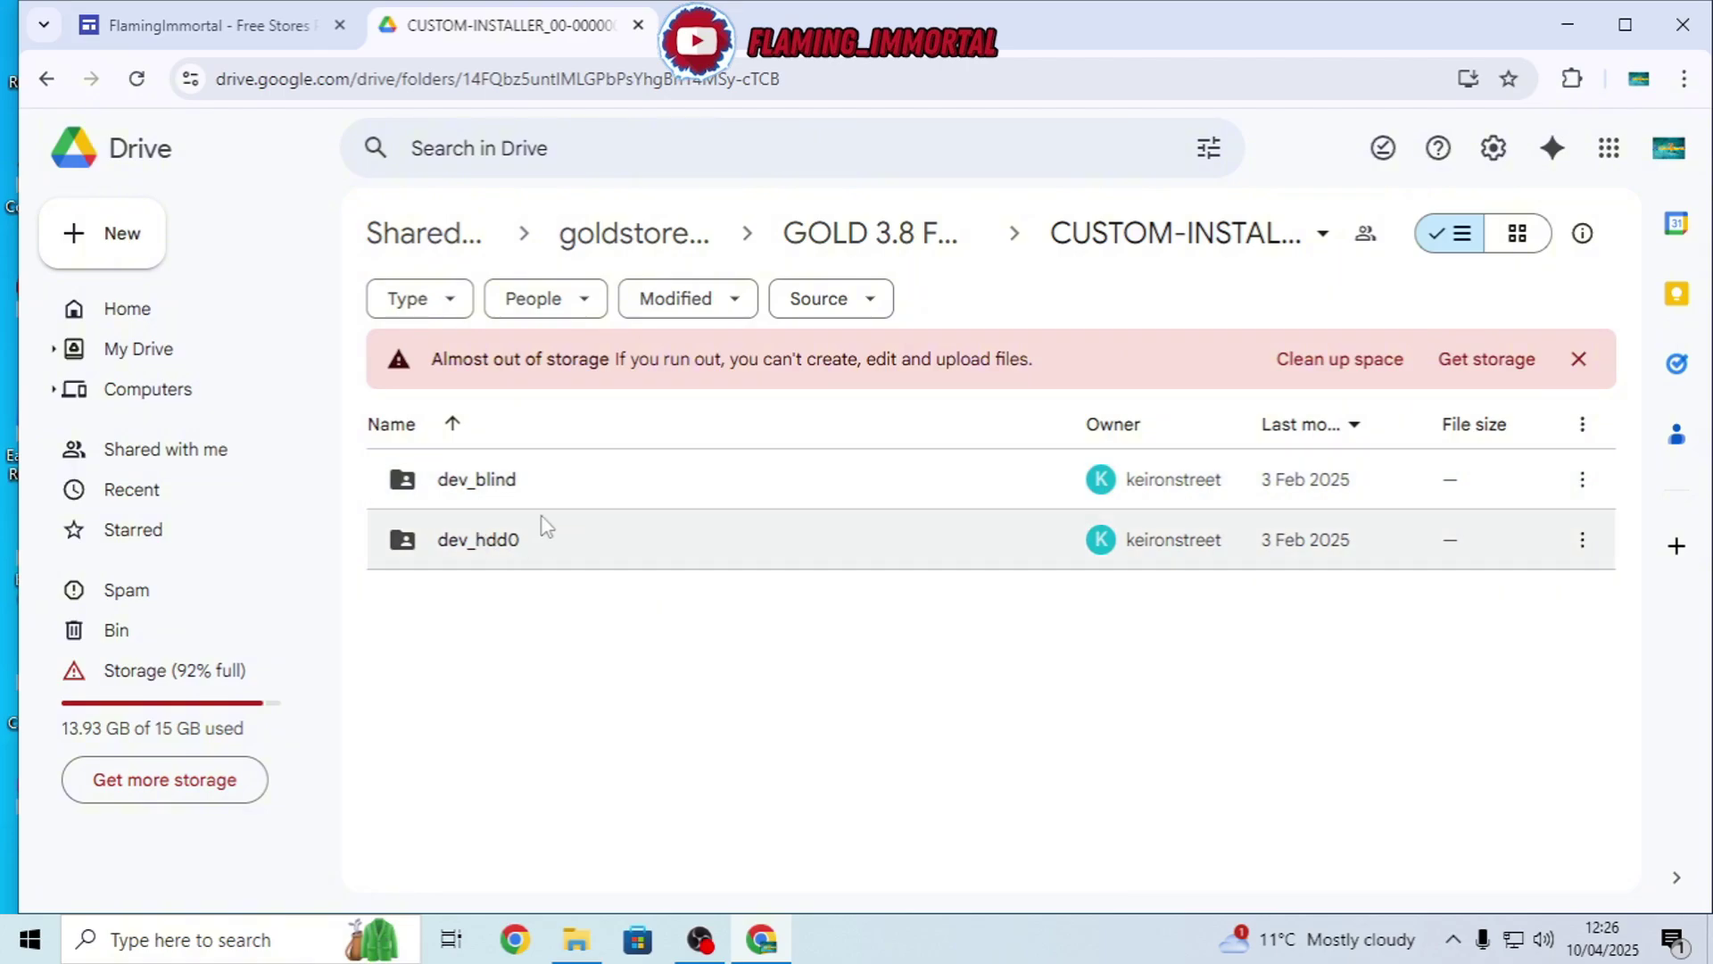
click(887, 234)
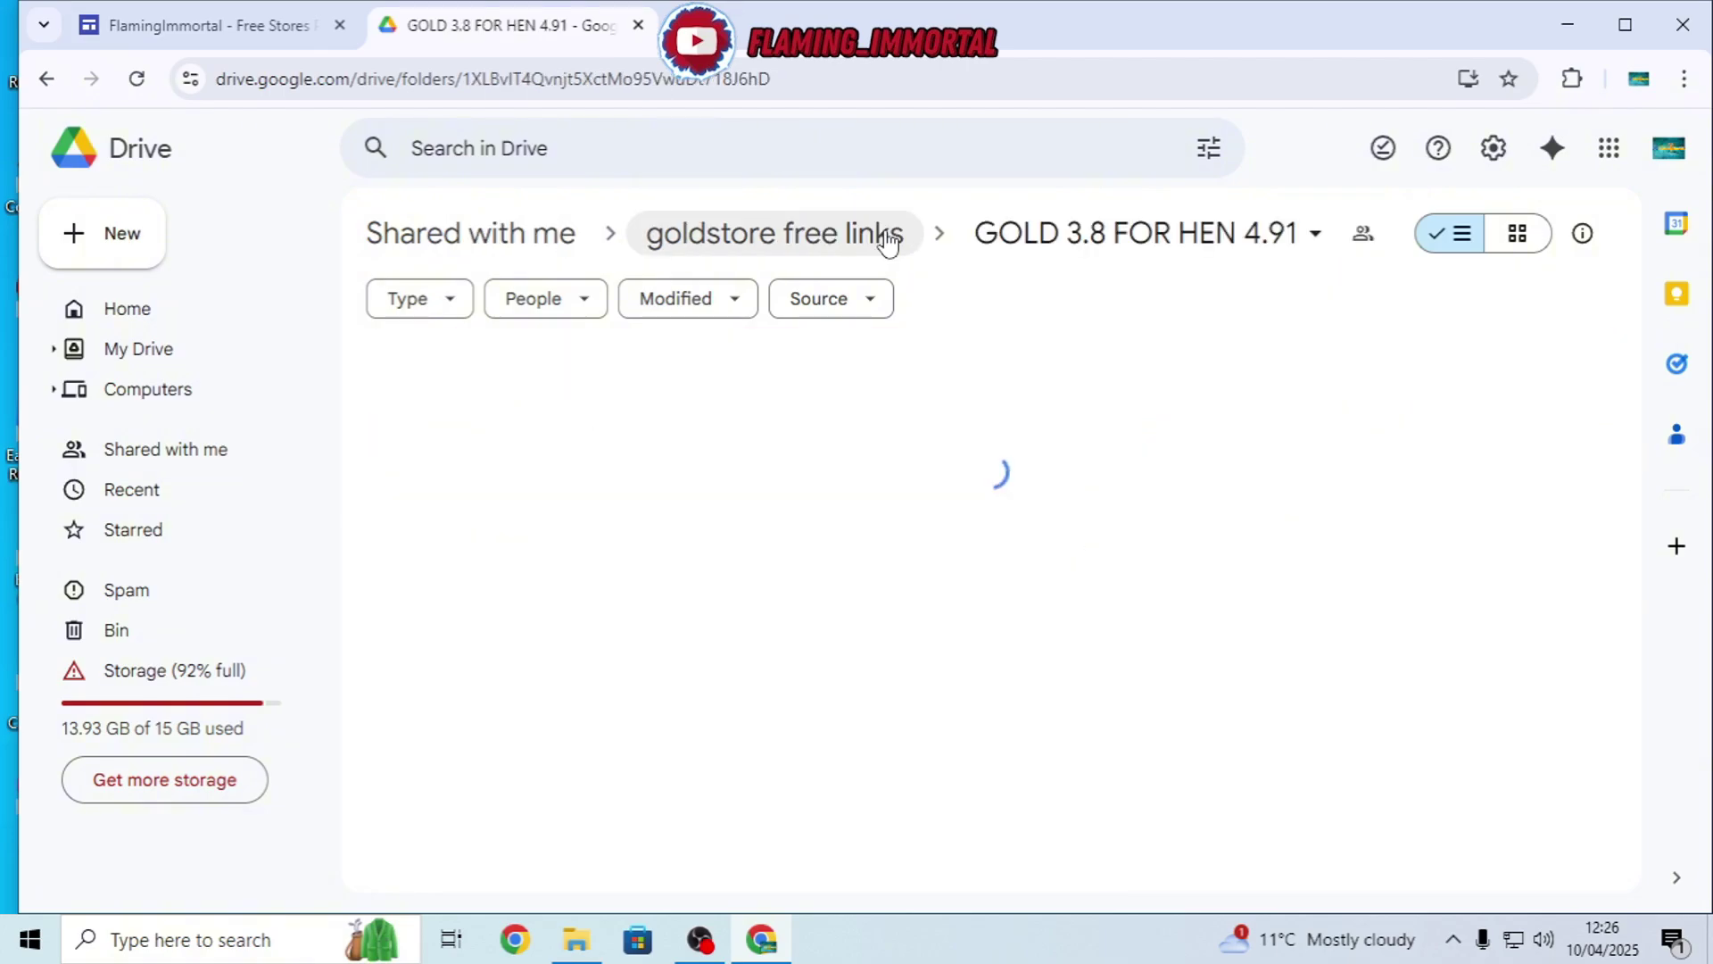
click(725, 235)
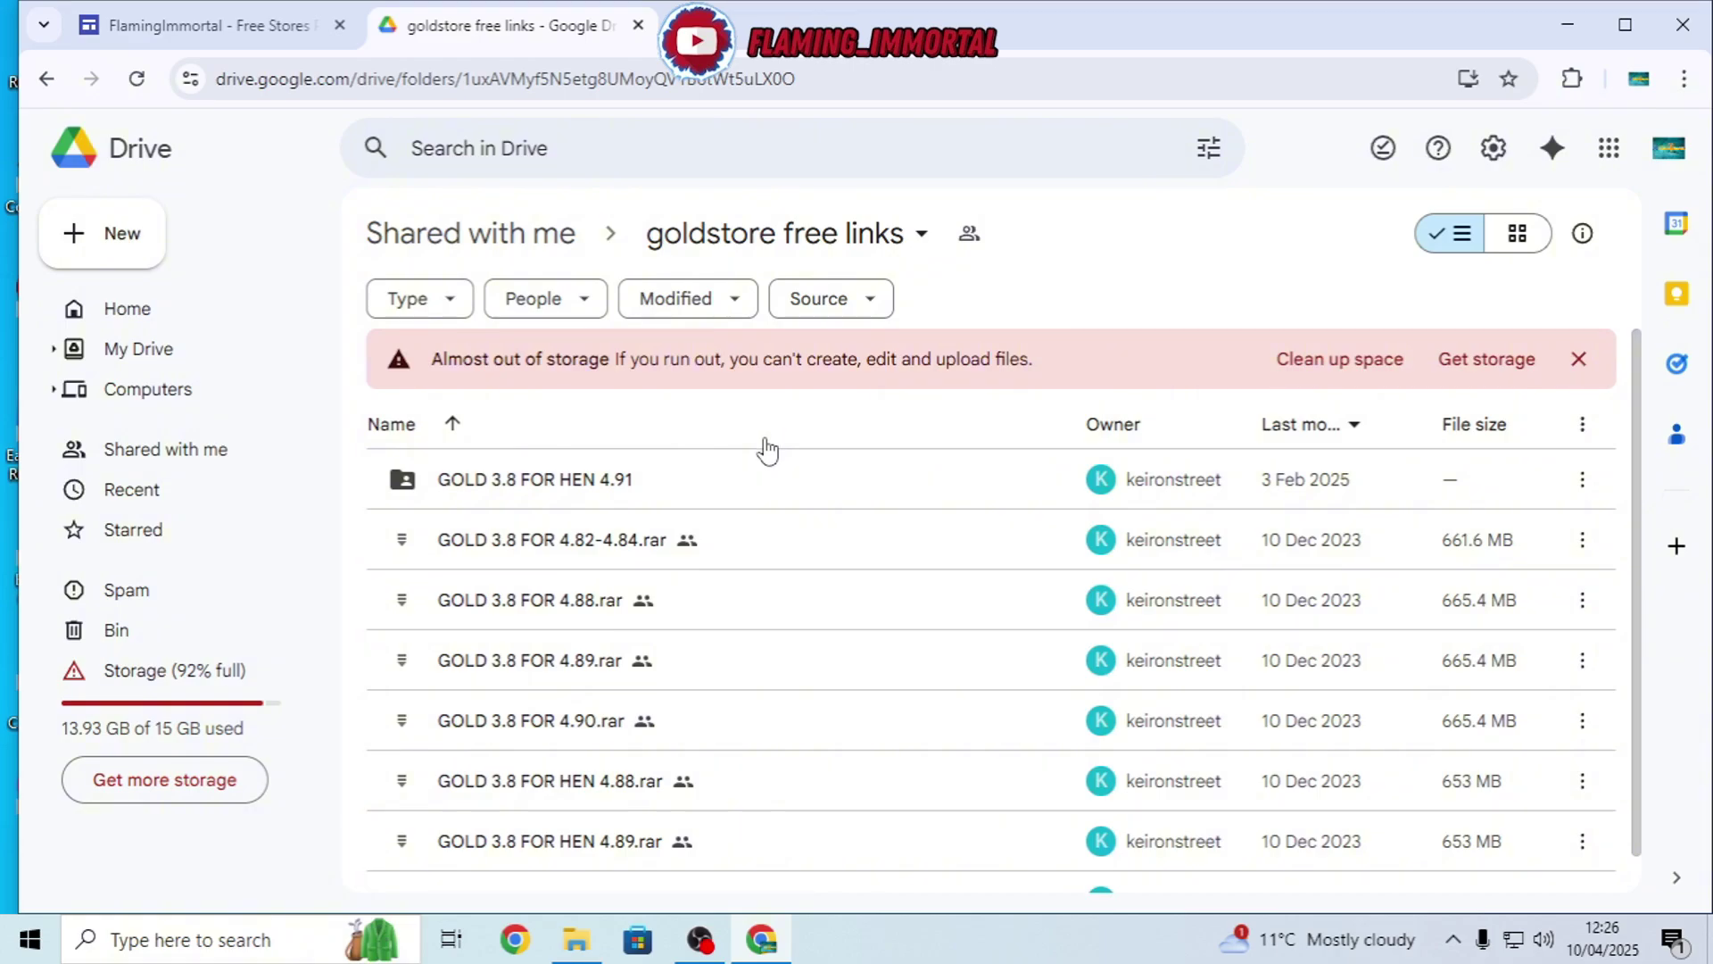
Review the Gold Store 3.8 downloads and the GOLD 3.8 FOR HEN 4.91 folder's available actions, and reverse the name sort order
scroll(766, 451, down, 1)
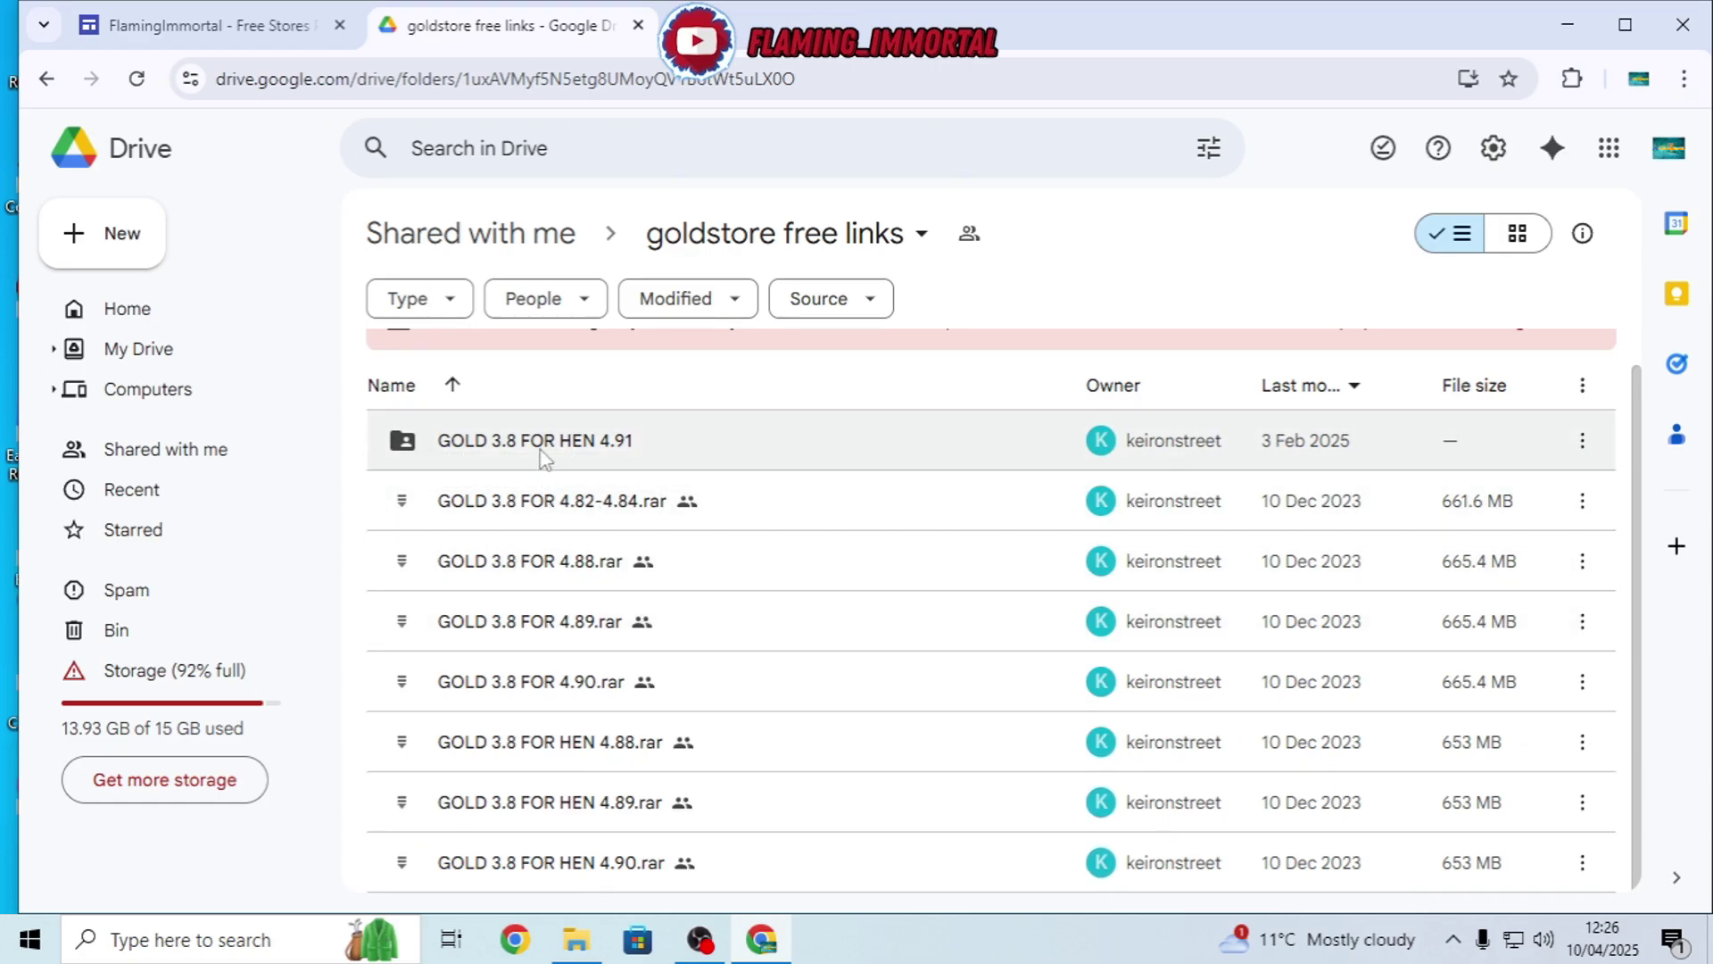
scroll(568, 879, up, 1)
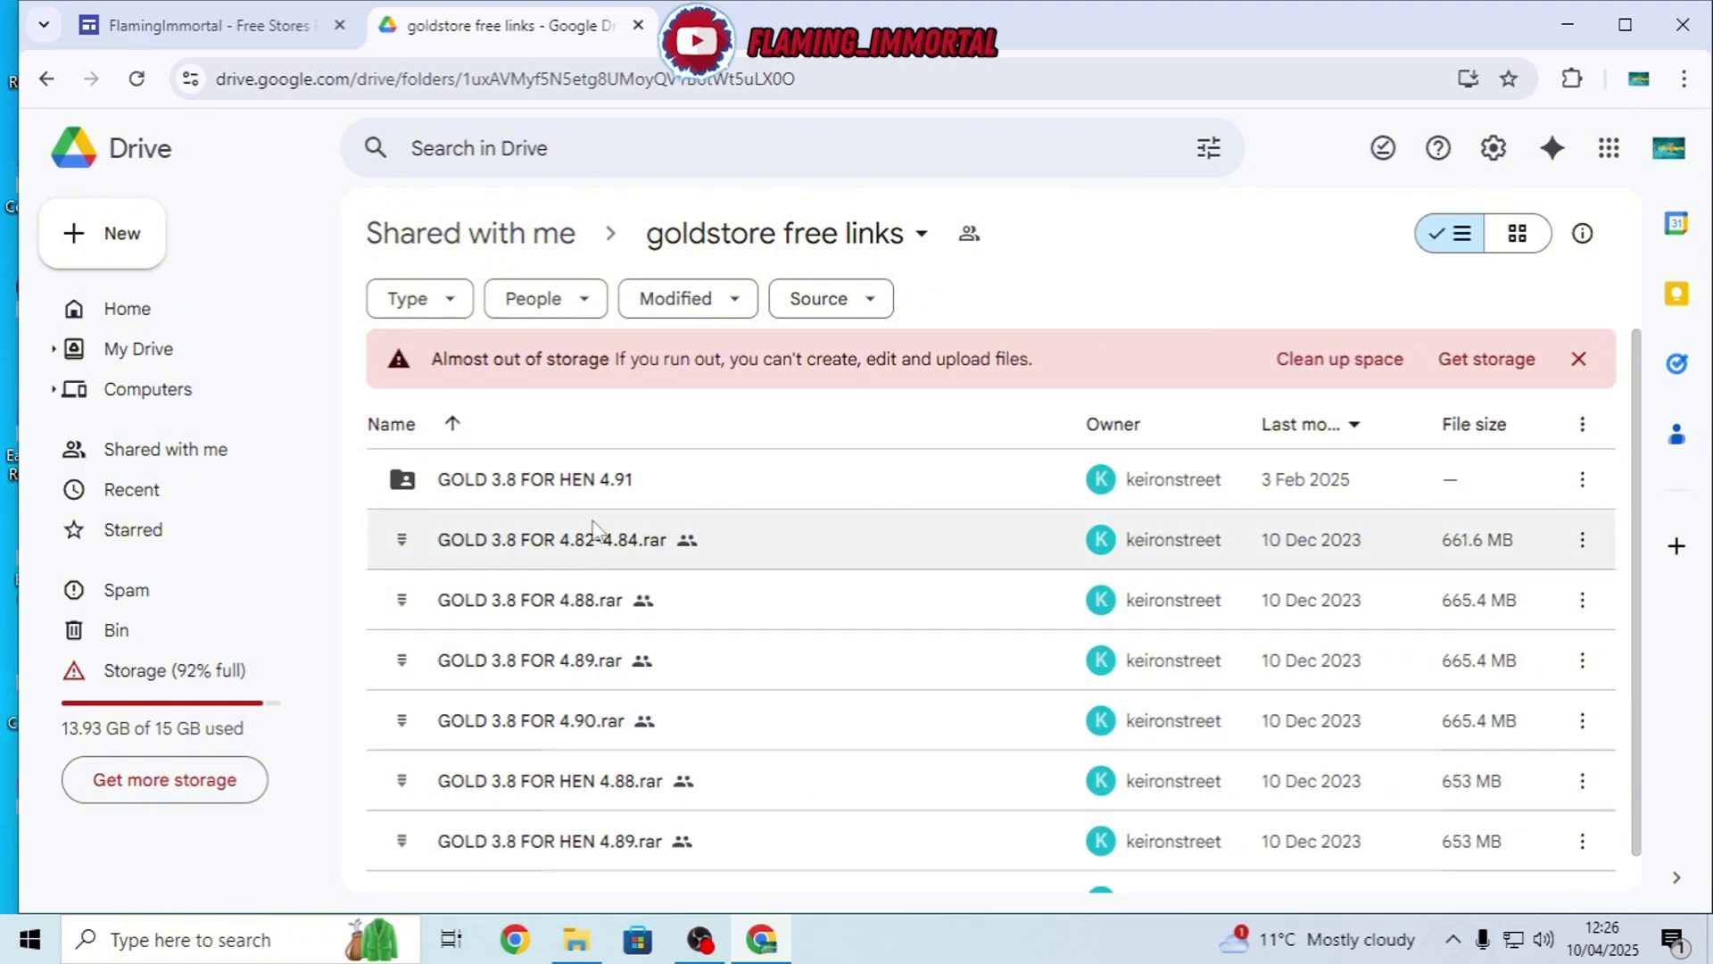
scroll(625, 544, down, 1)
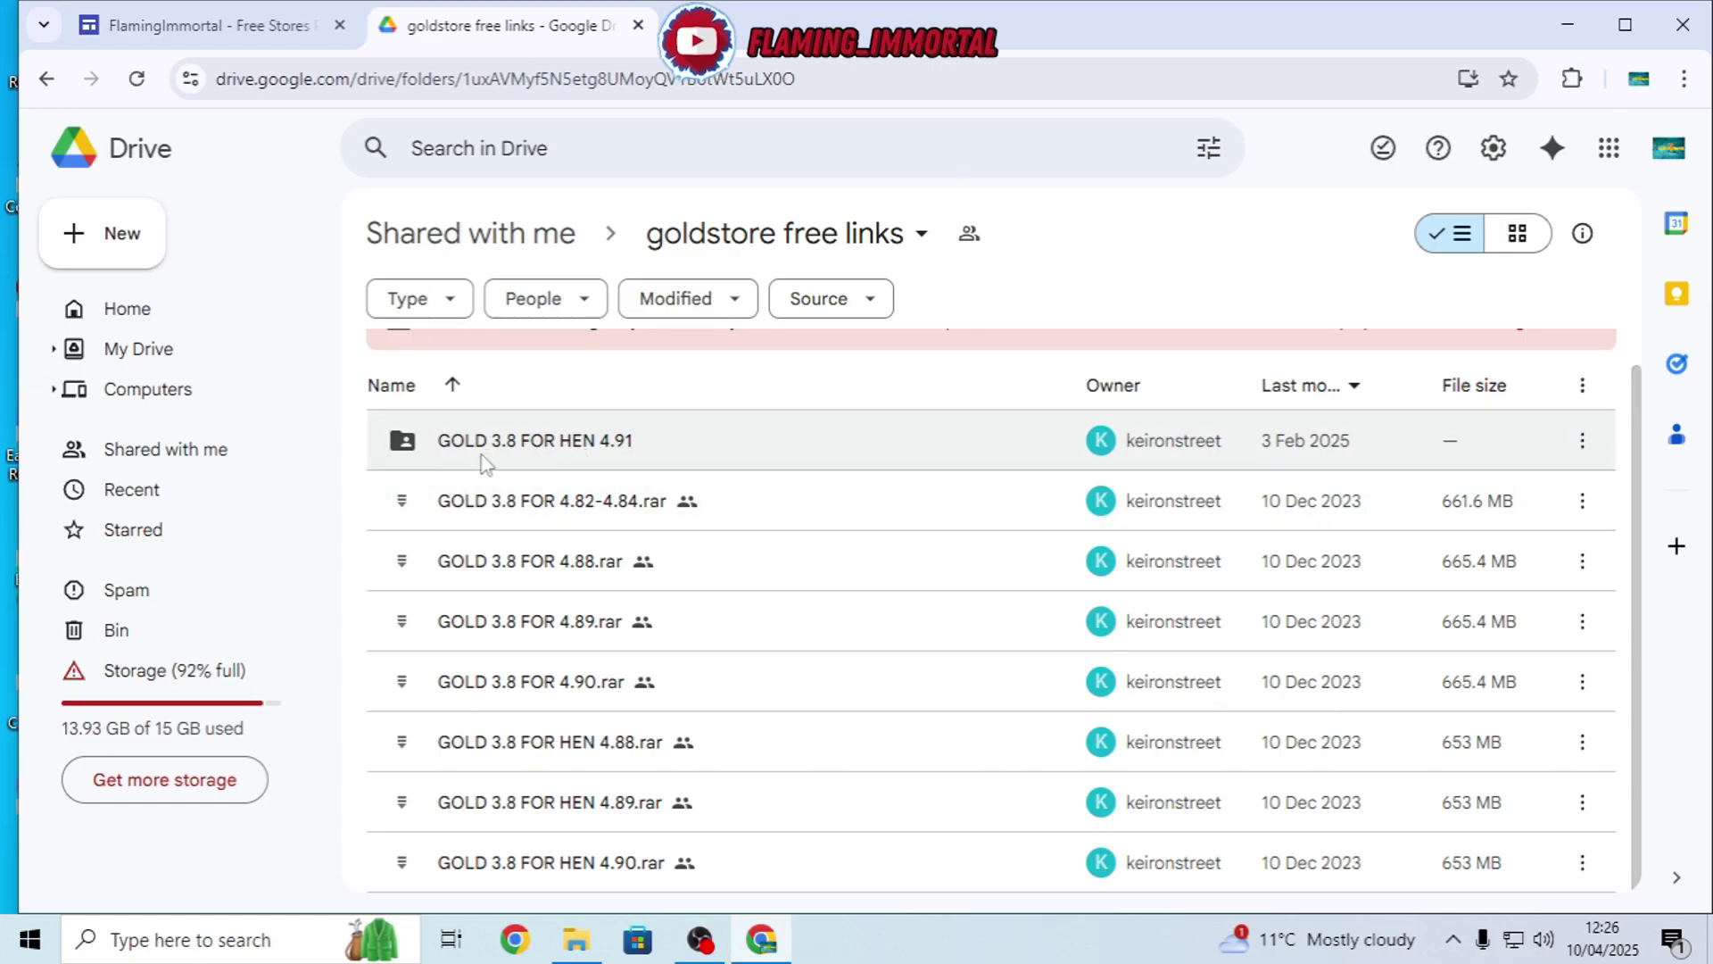
right_click(551, 453)
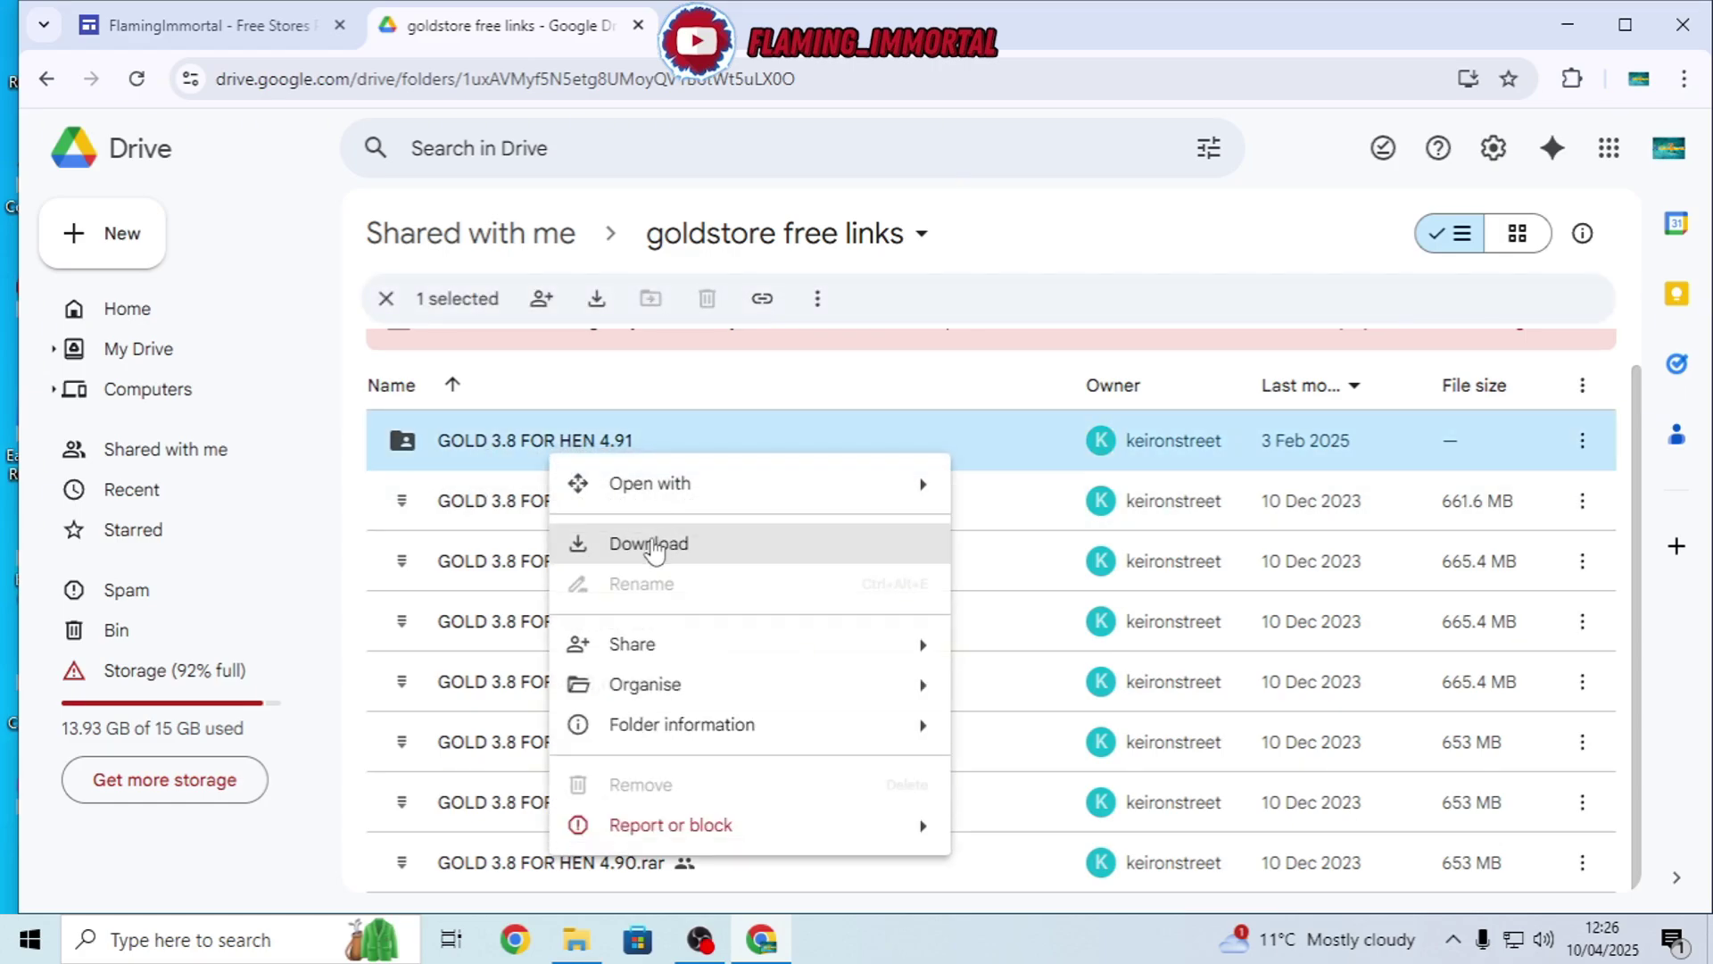
click(624, 397)
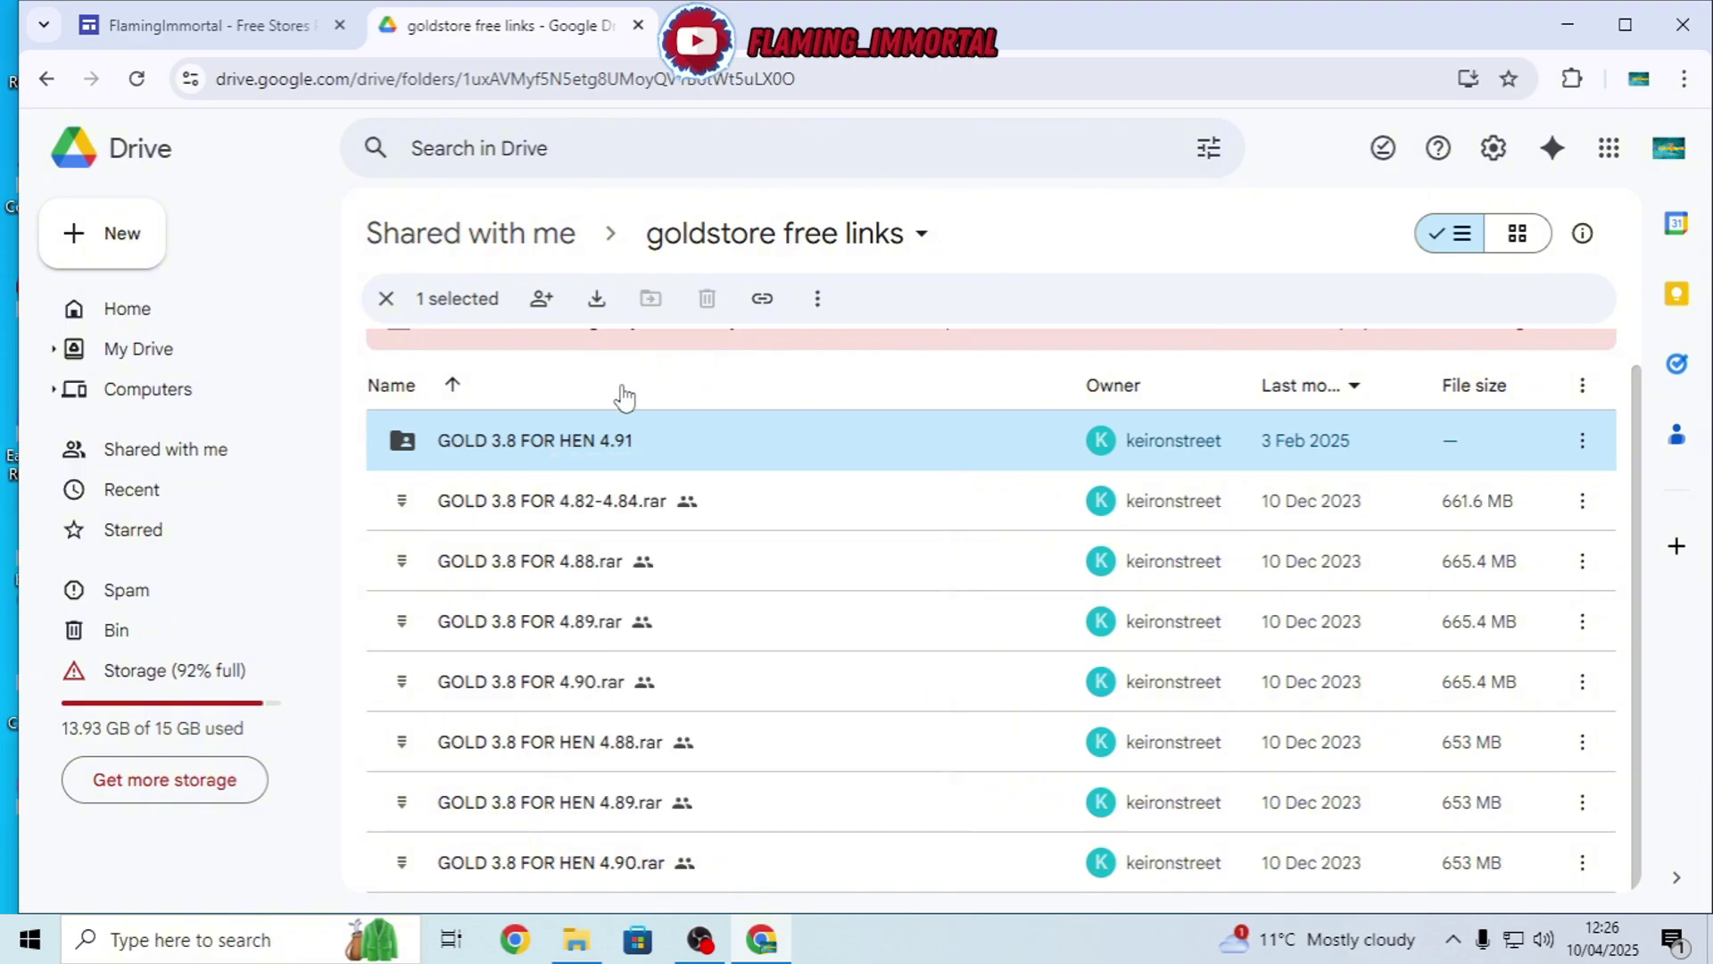
click(624, 397)
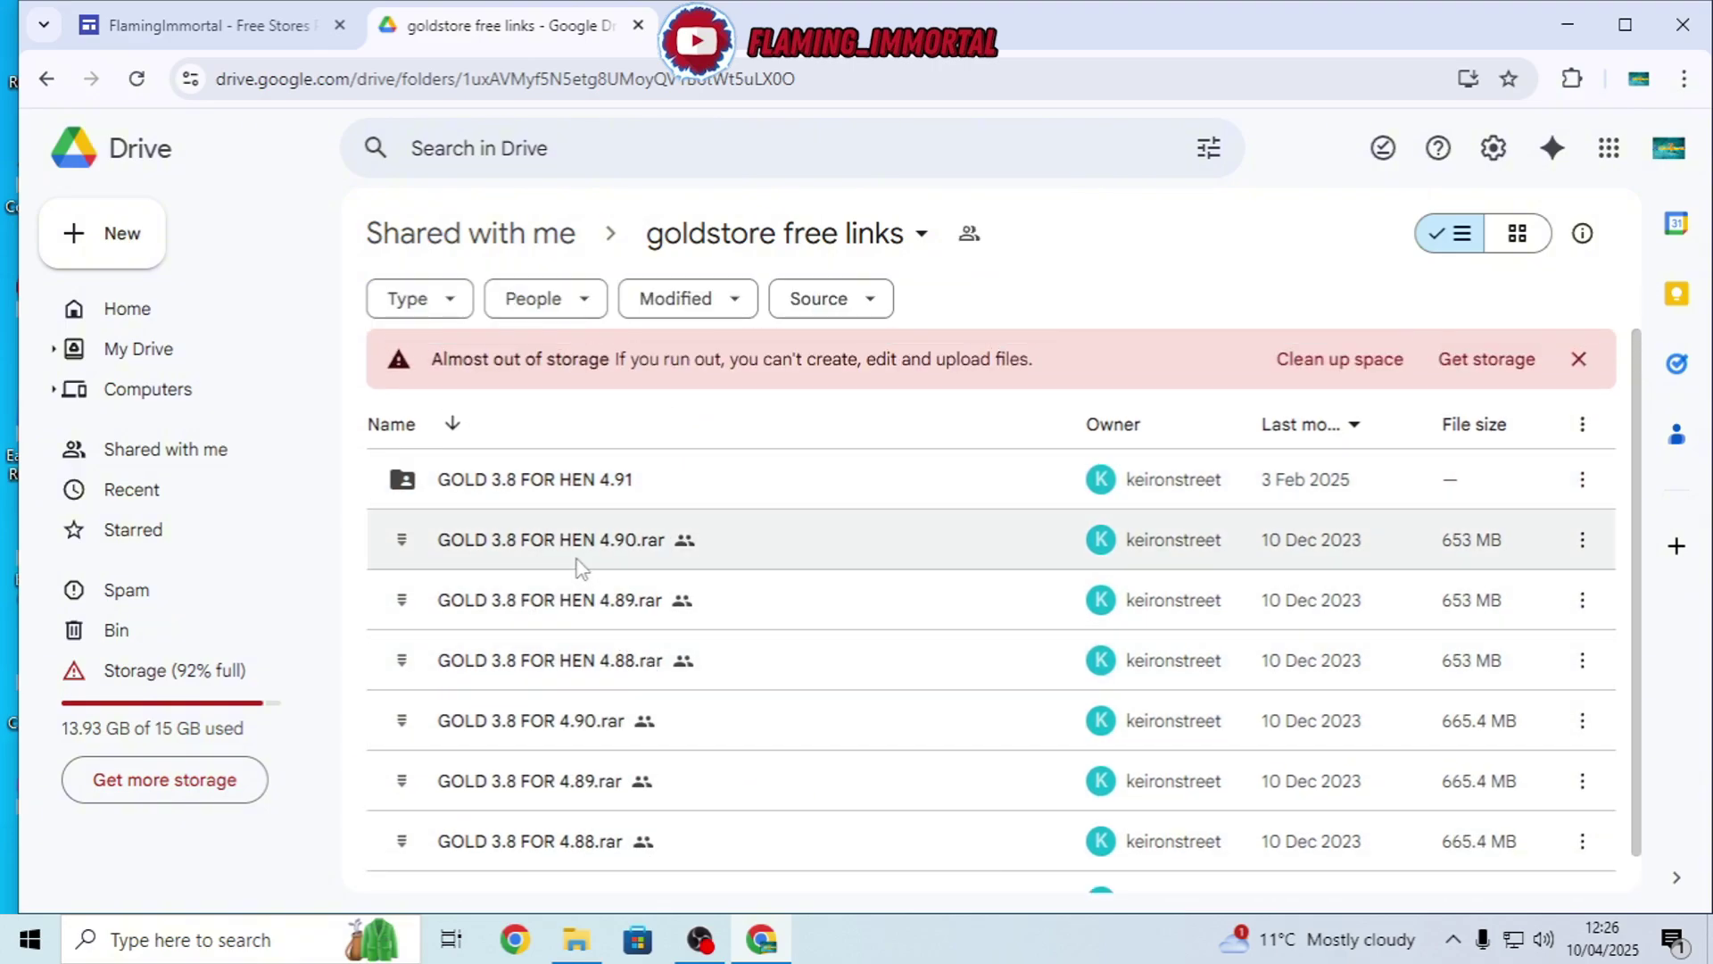
Look through the Gold Store 3.8 archives for the different HEN and CFW firmware versions in the goldstore free links folder
scroll(581, 568, down, 1)
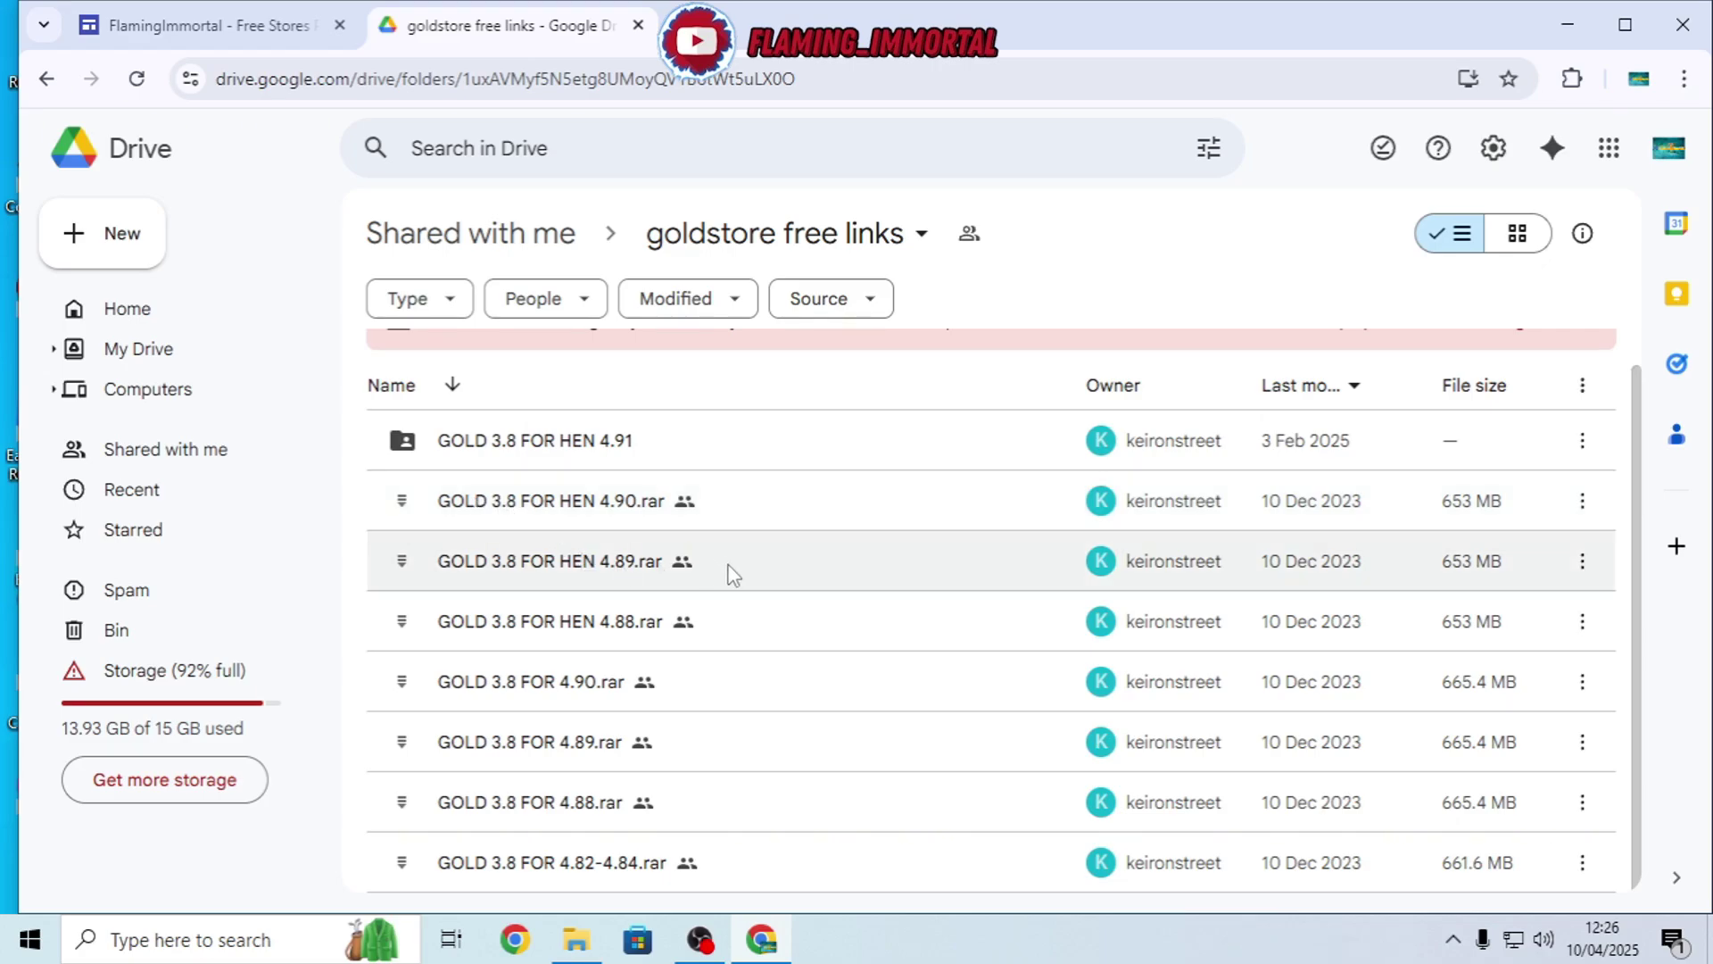
scroll(629, 778, up, 1)
scroll(624, 580, down, 1)
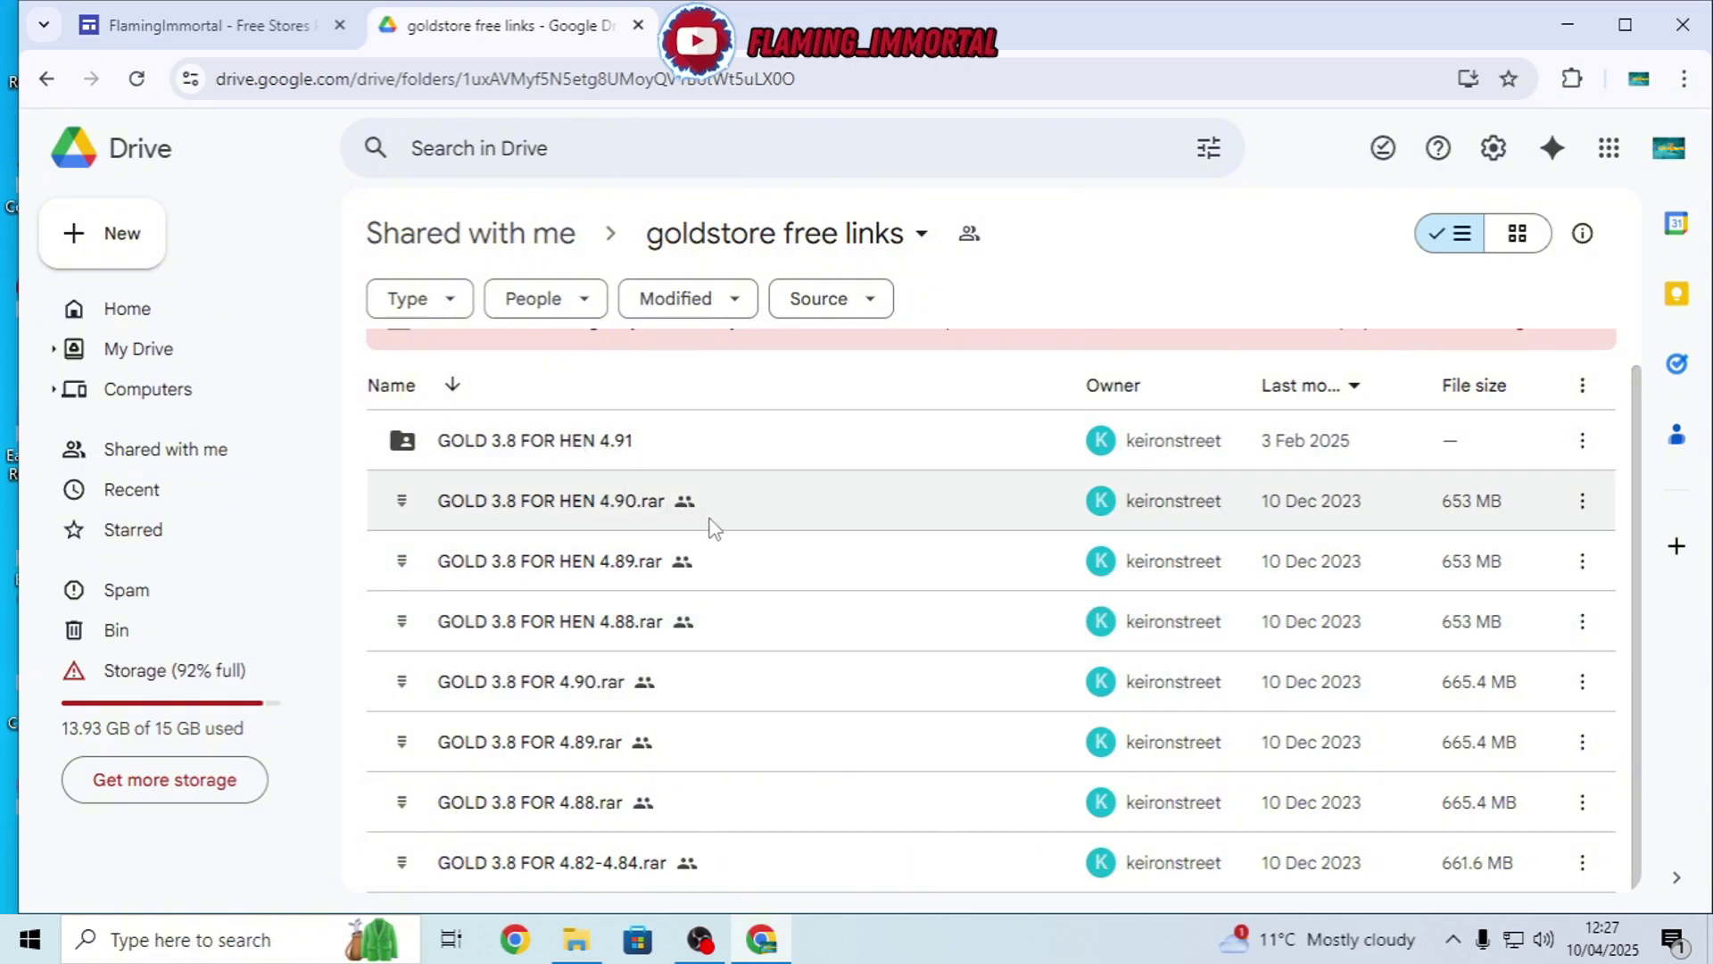
scroll(714, 528, up, 1)
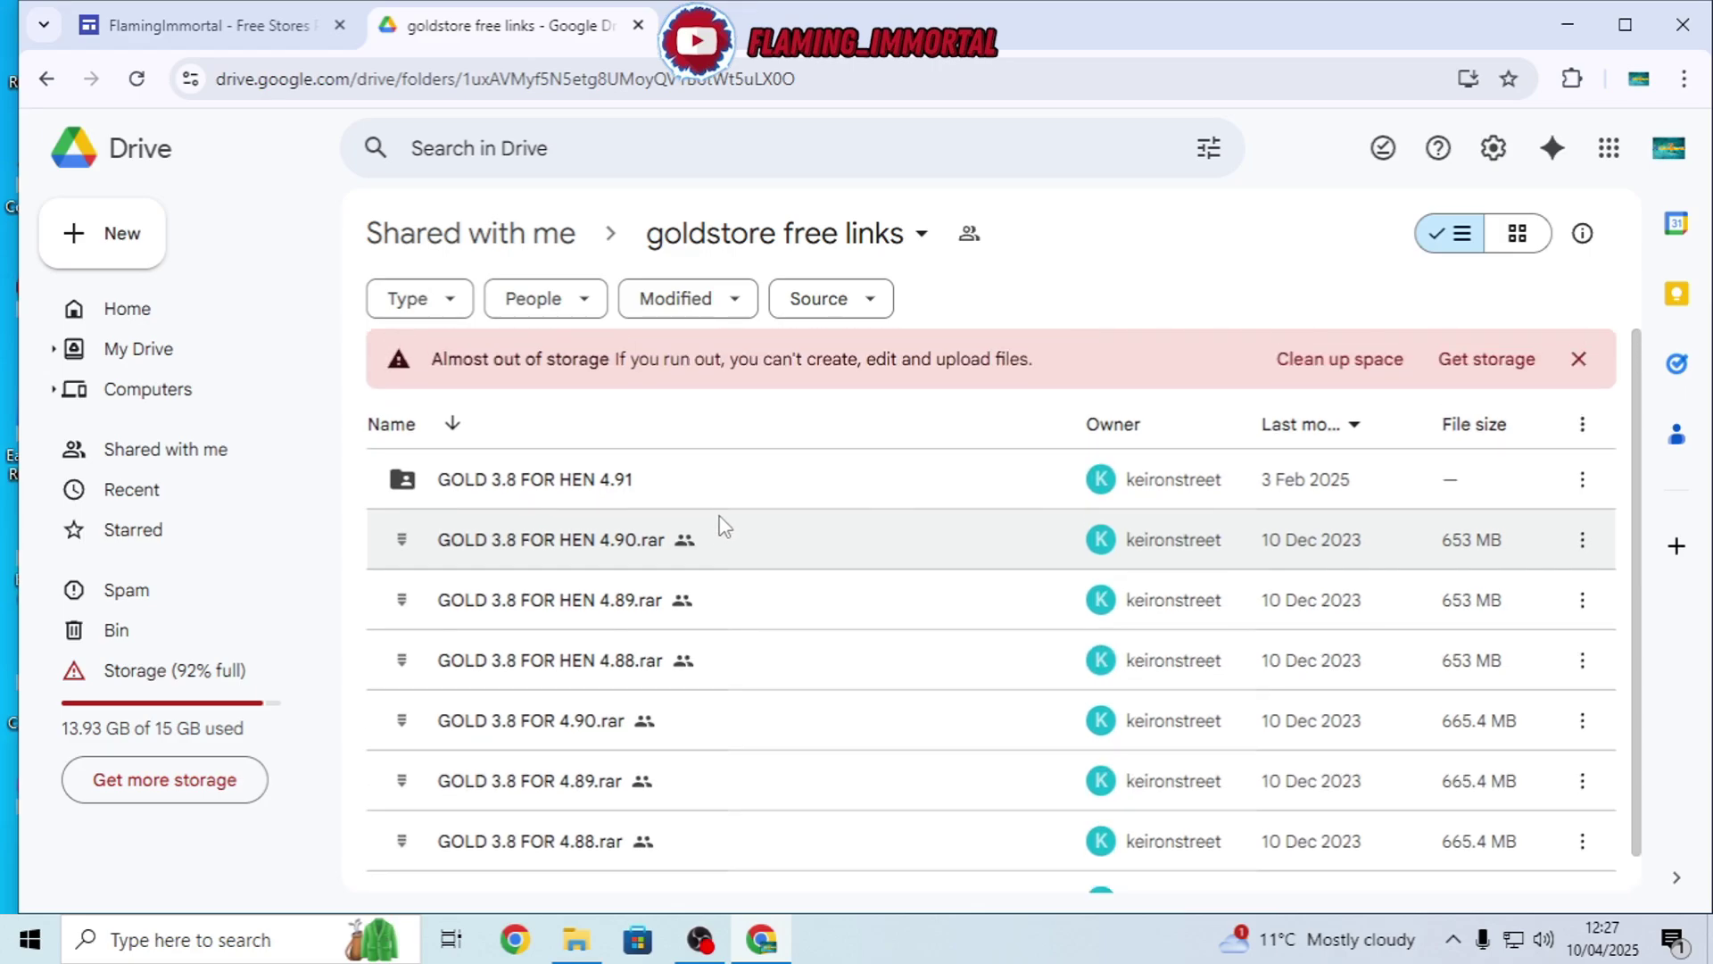
scroll(723, 527, down, 1)
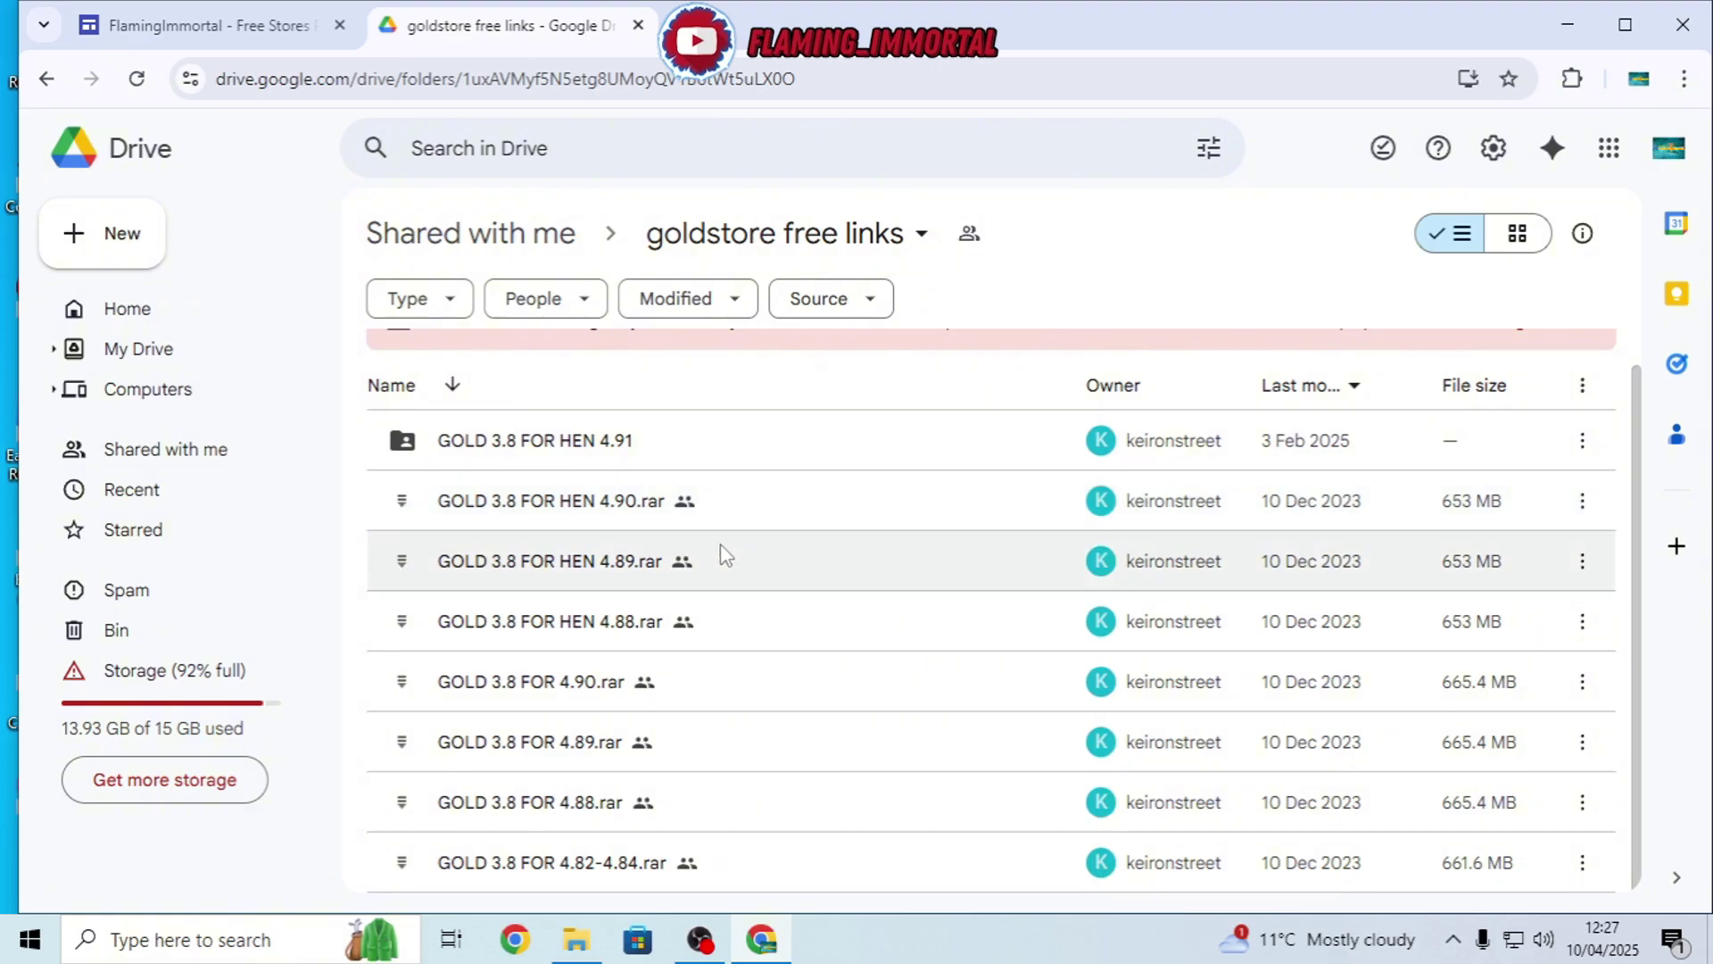
scroll(725, 564, up, 1)
scroll(726, 566, down, 1)
scroll(759, 669, up, 1)
scroll(757, 674, down, 1)
scroll(632, 571, up, 1)
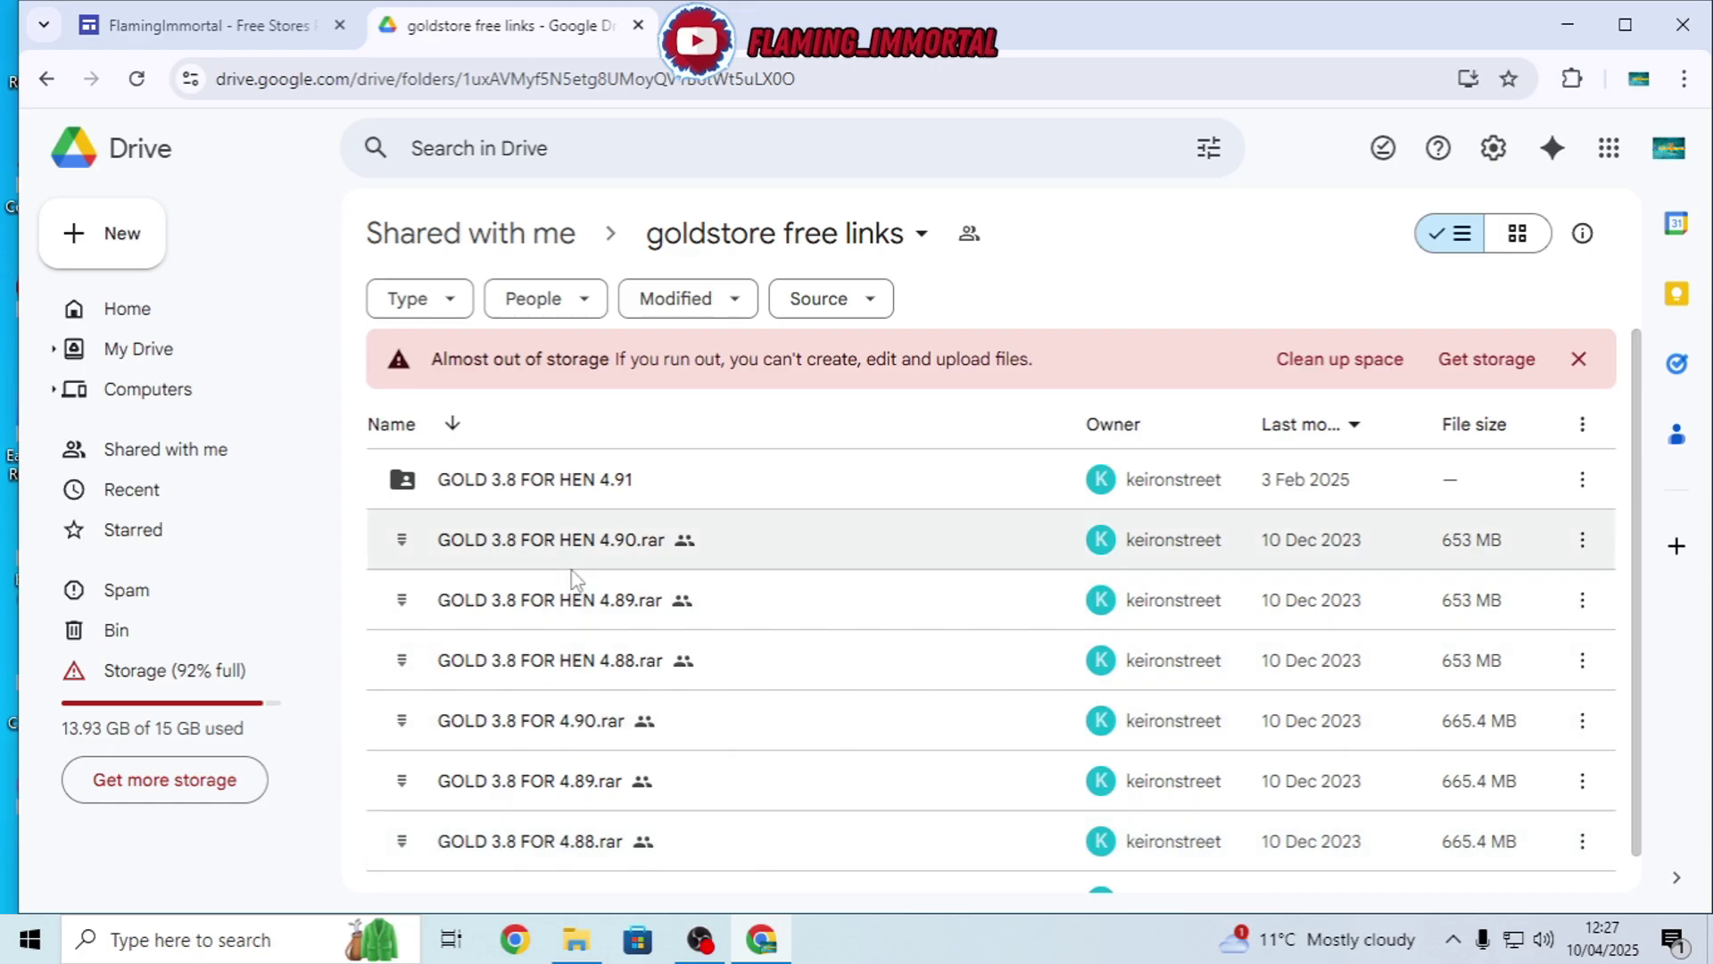
scroll(678, 535, down, 1)
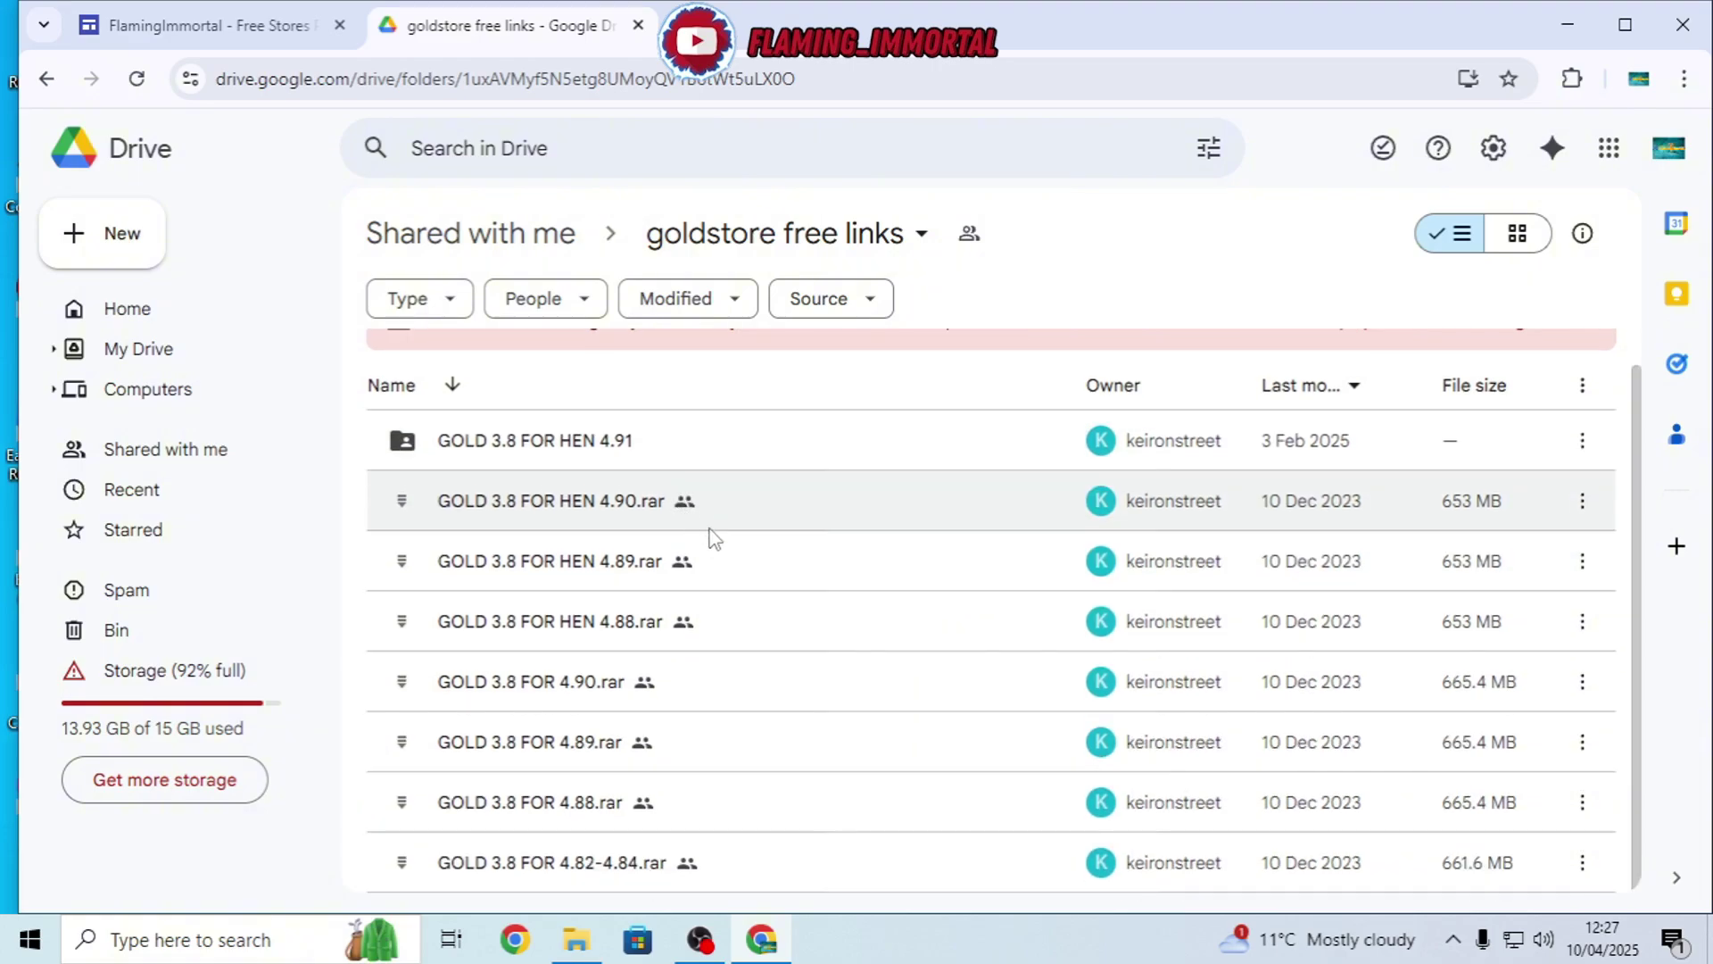
scroll(713, 553, up, 1)
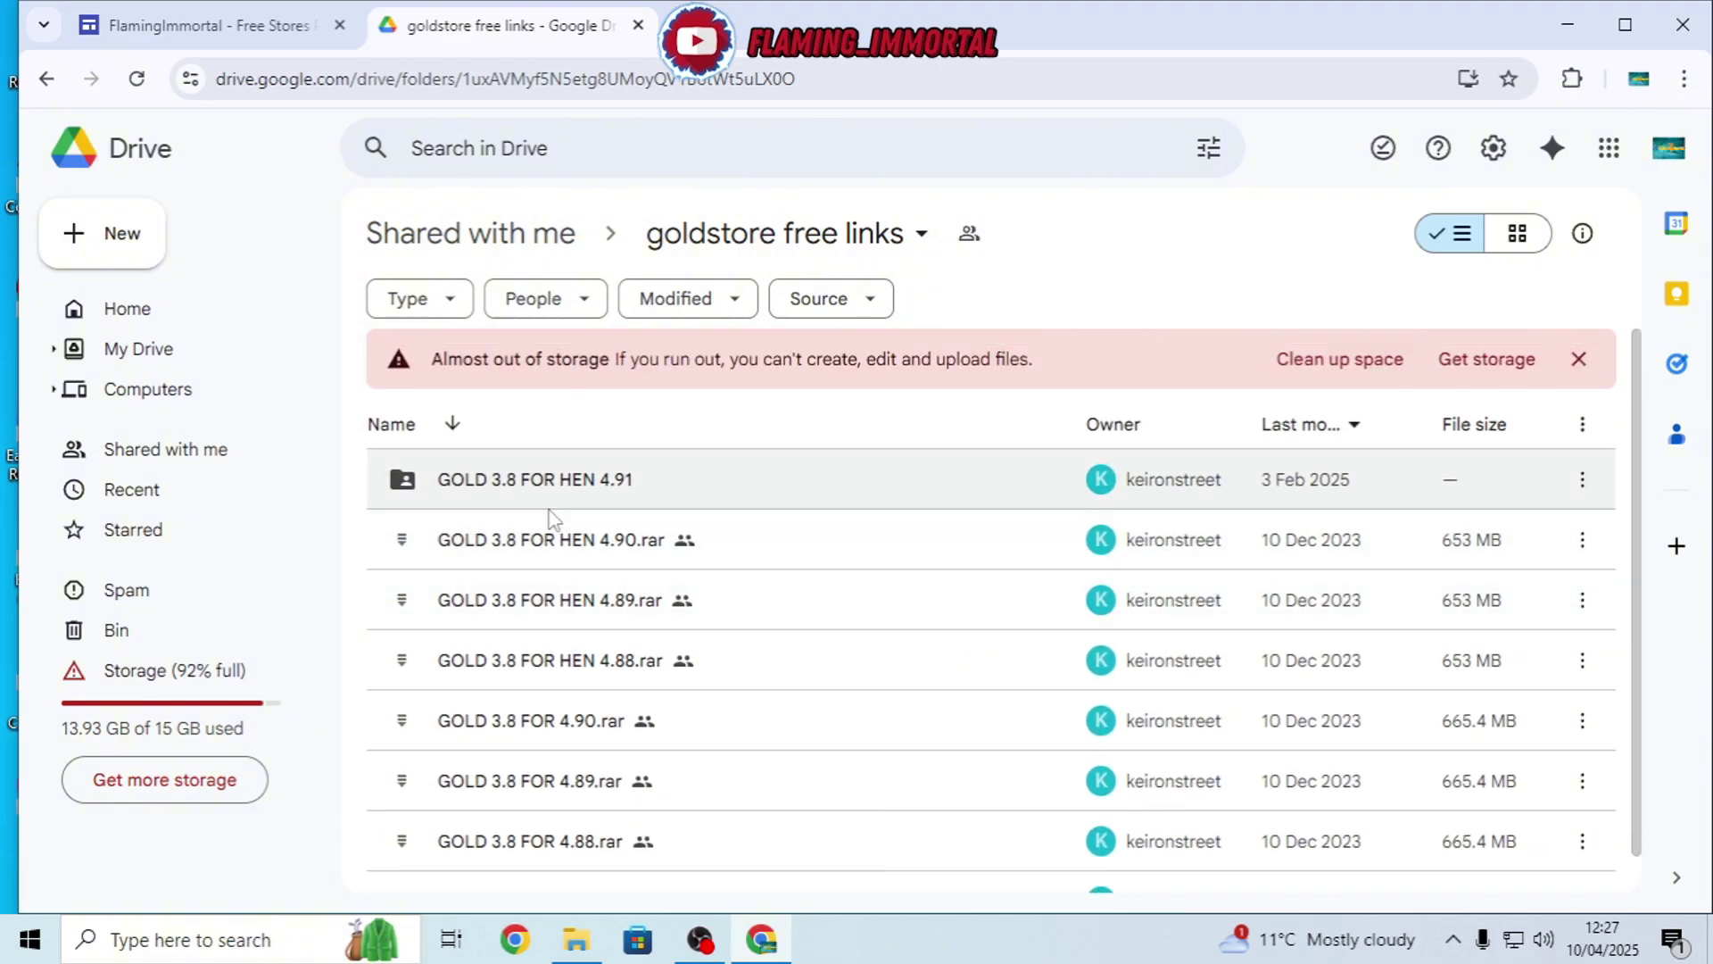
Close the Google Drive page and select HEN 4.91.pkg inside the desktop's extracted GOLD 3.8 FOR HEN 4.91 folder in File Explorer
click(639, 25)
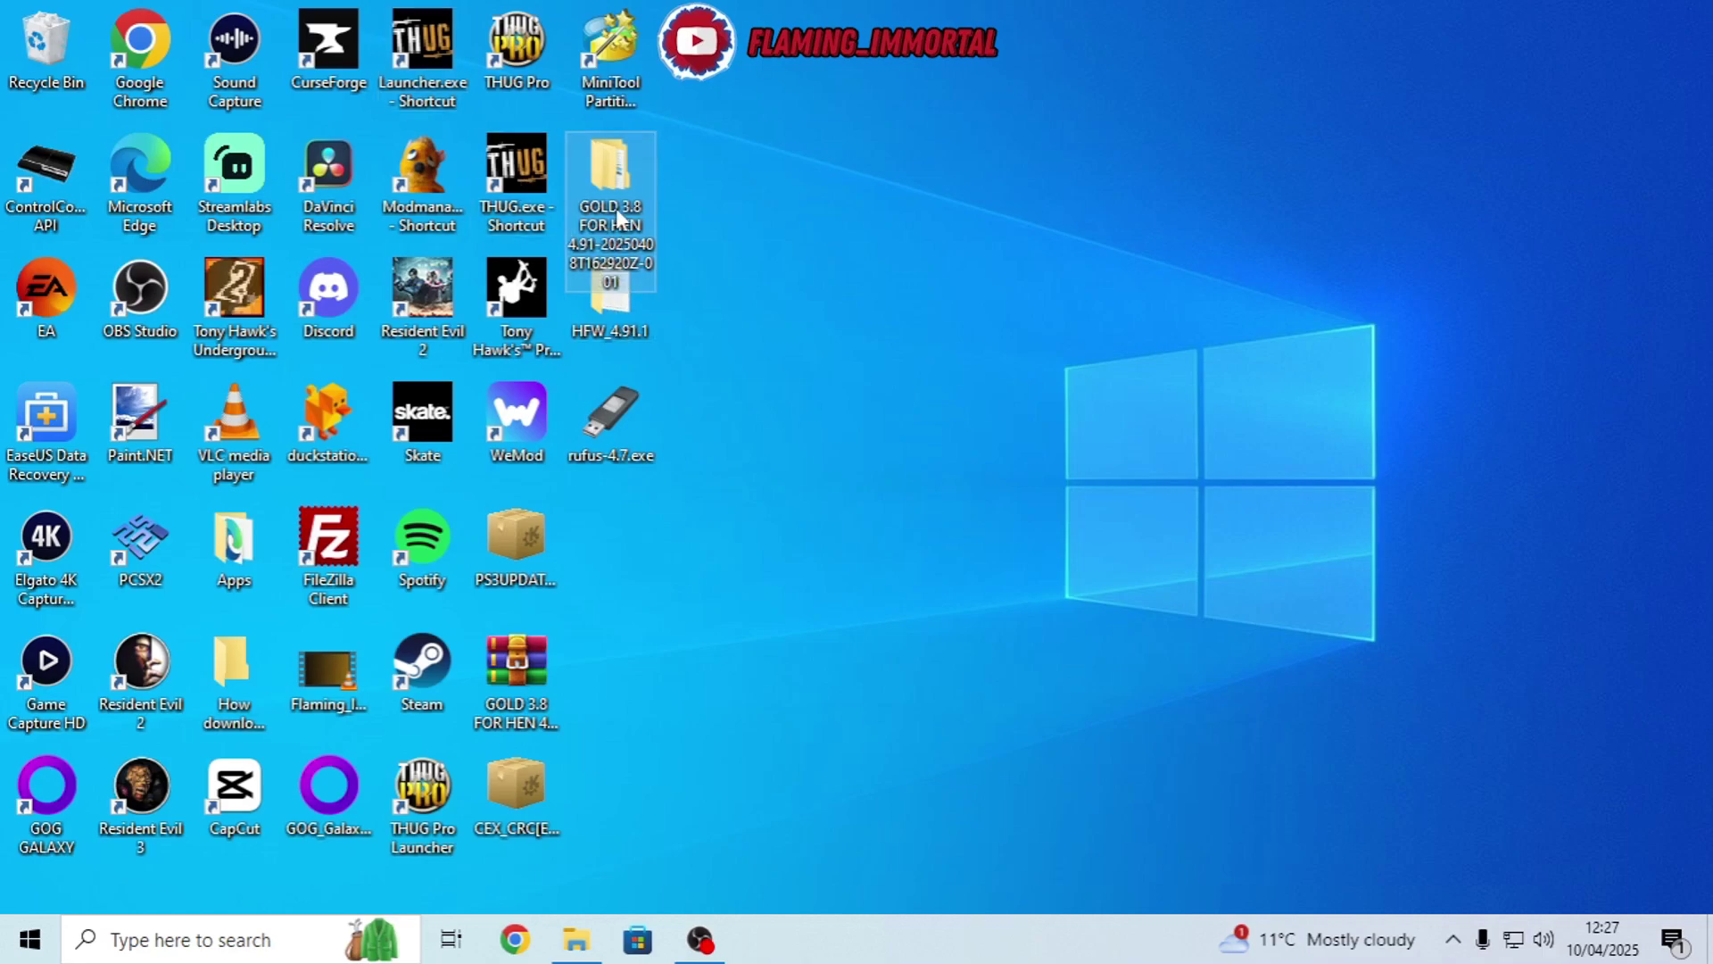
double_click(615, 207)
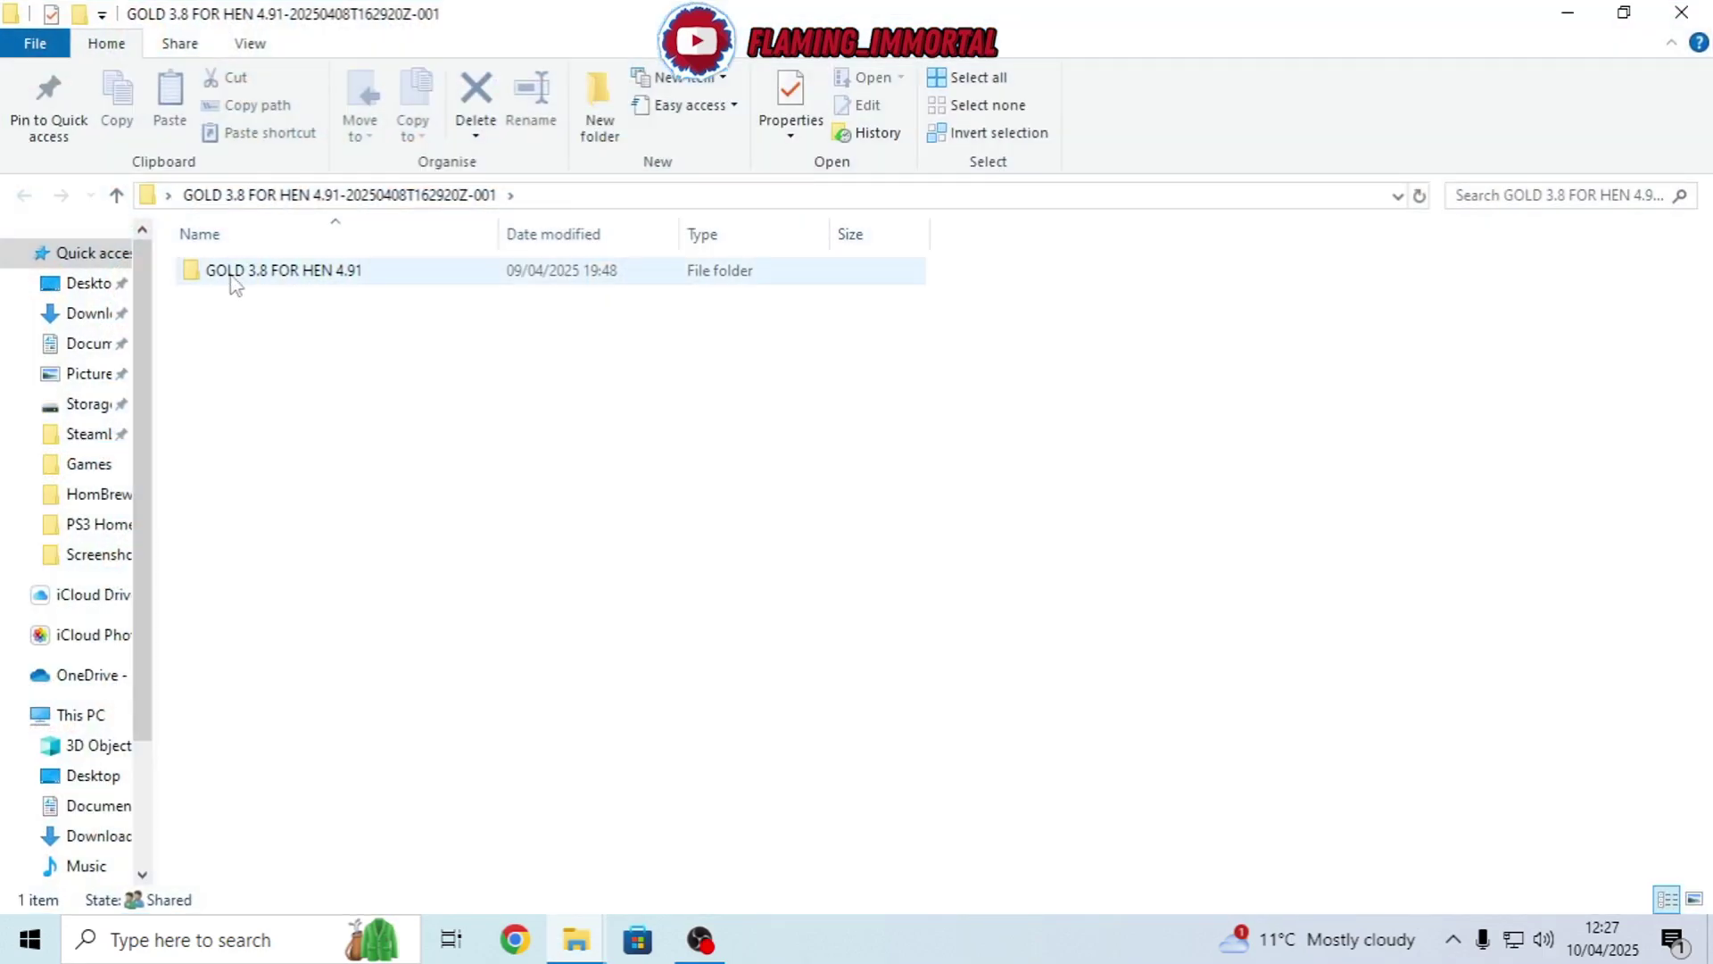
double_click(233, 275)
drag(317, 324, 209, 293)
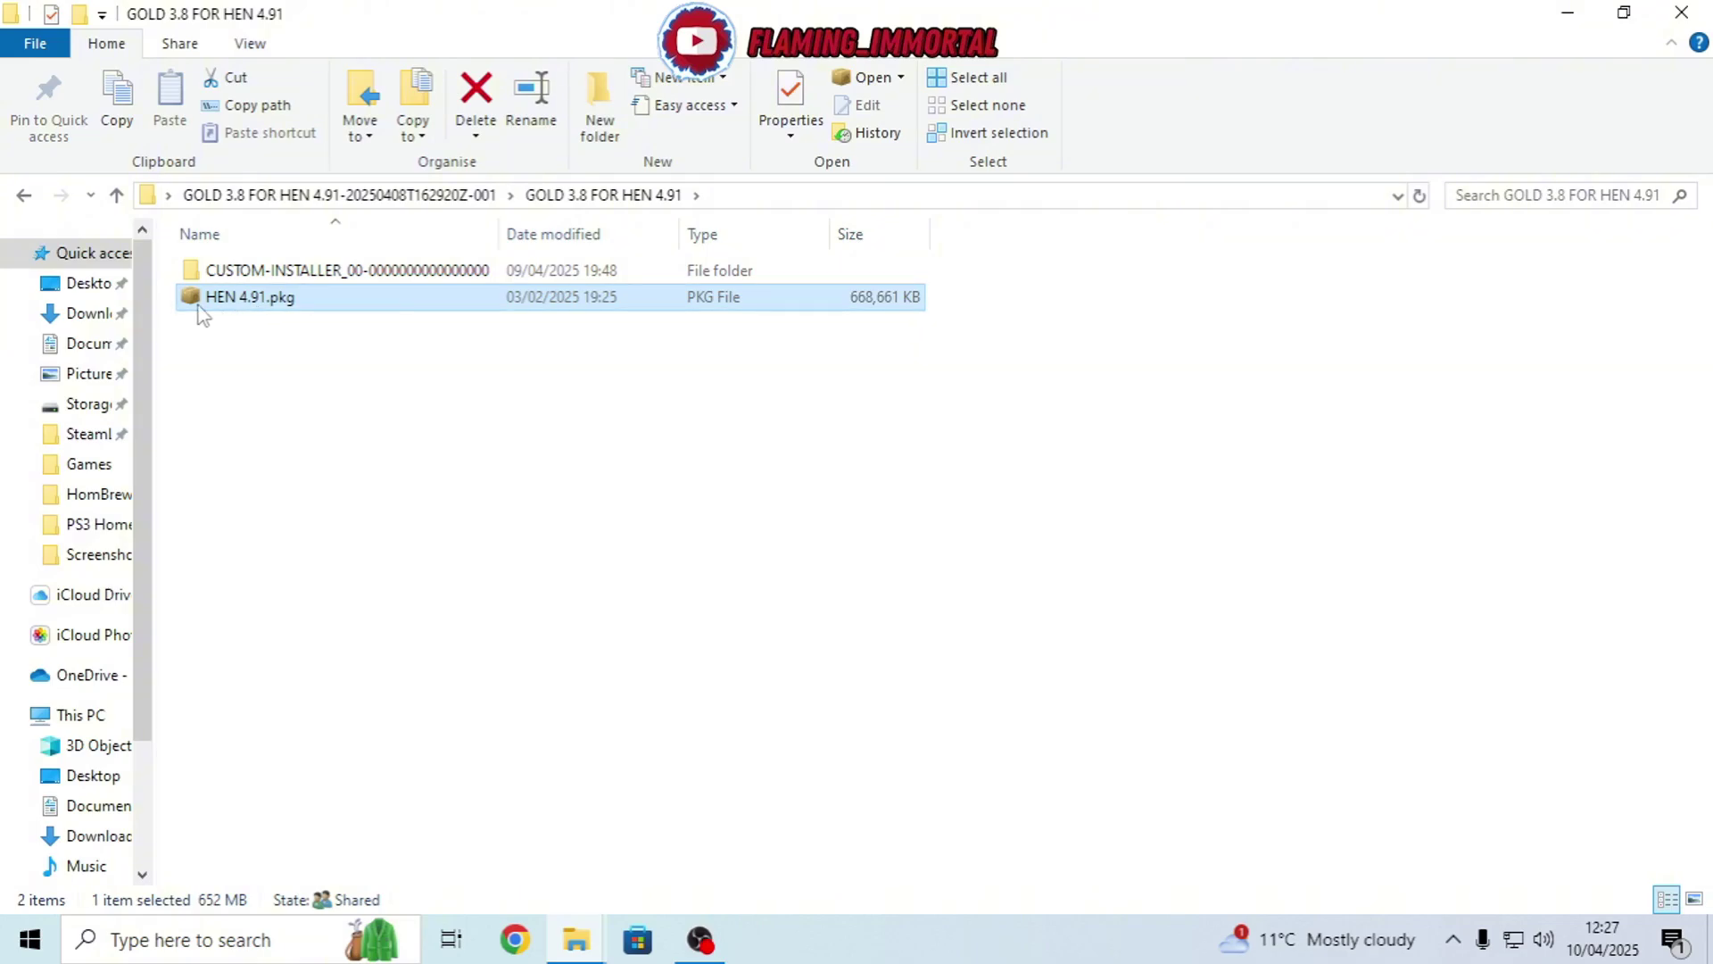
scroll(119, 485, down, 2)
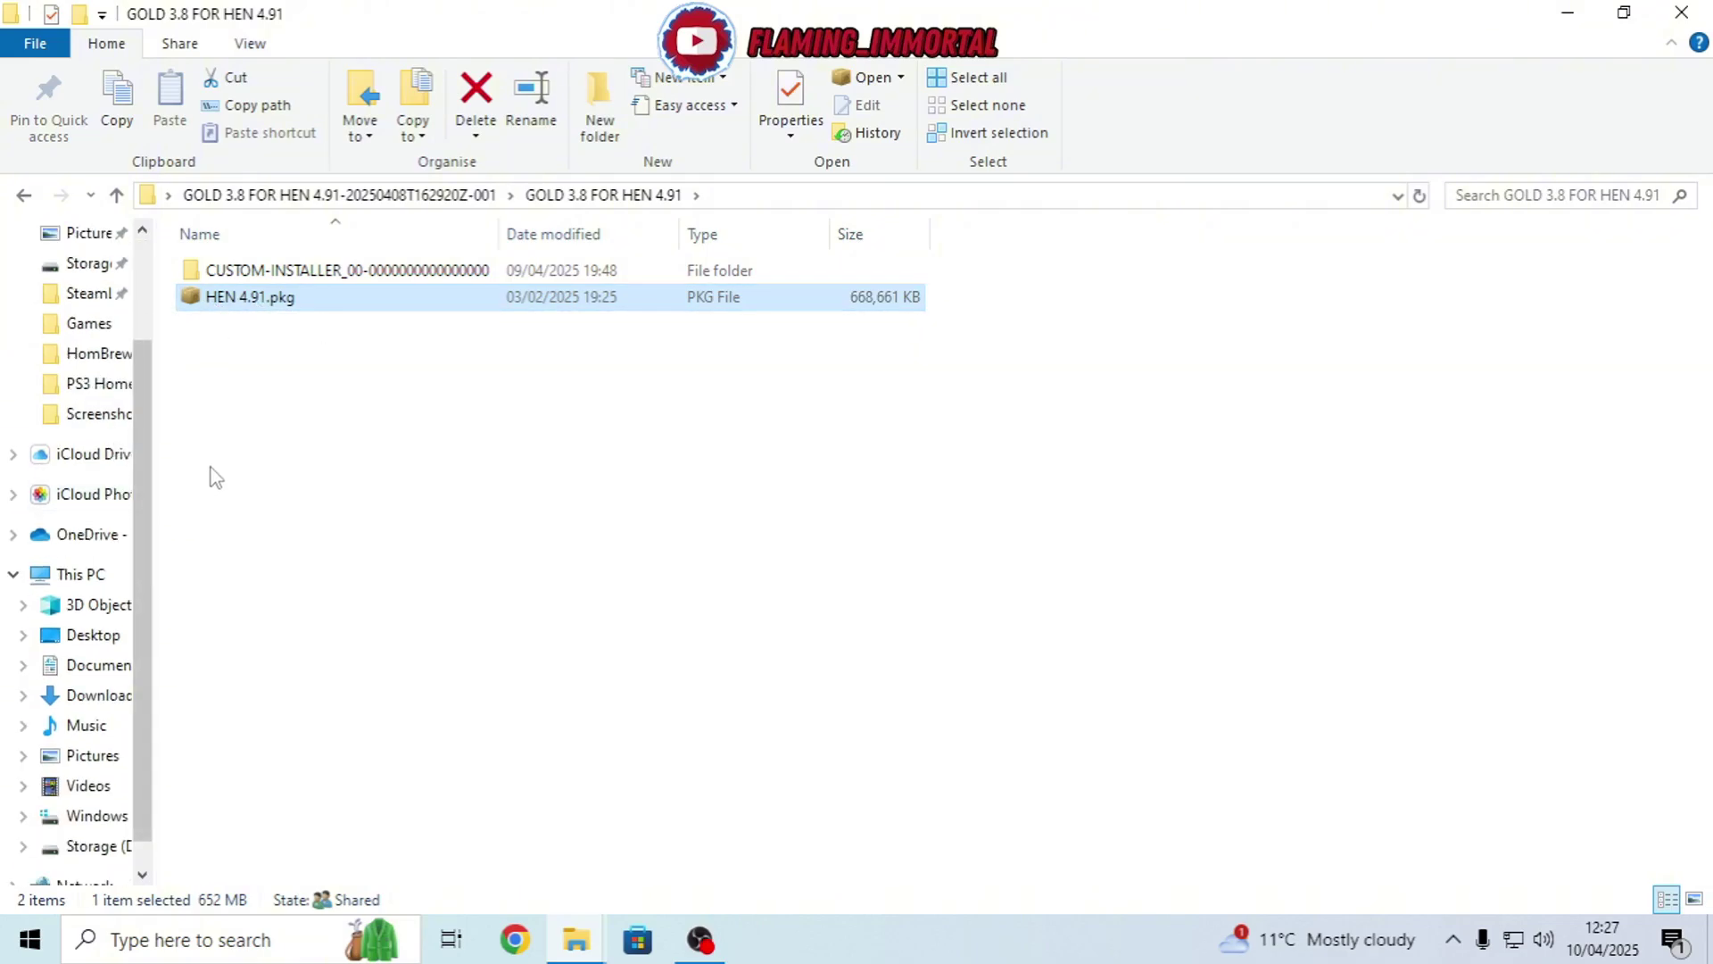
scroll(81, 459, down, 1)
scroll(81, 459, up, 1)
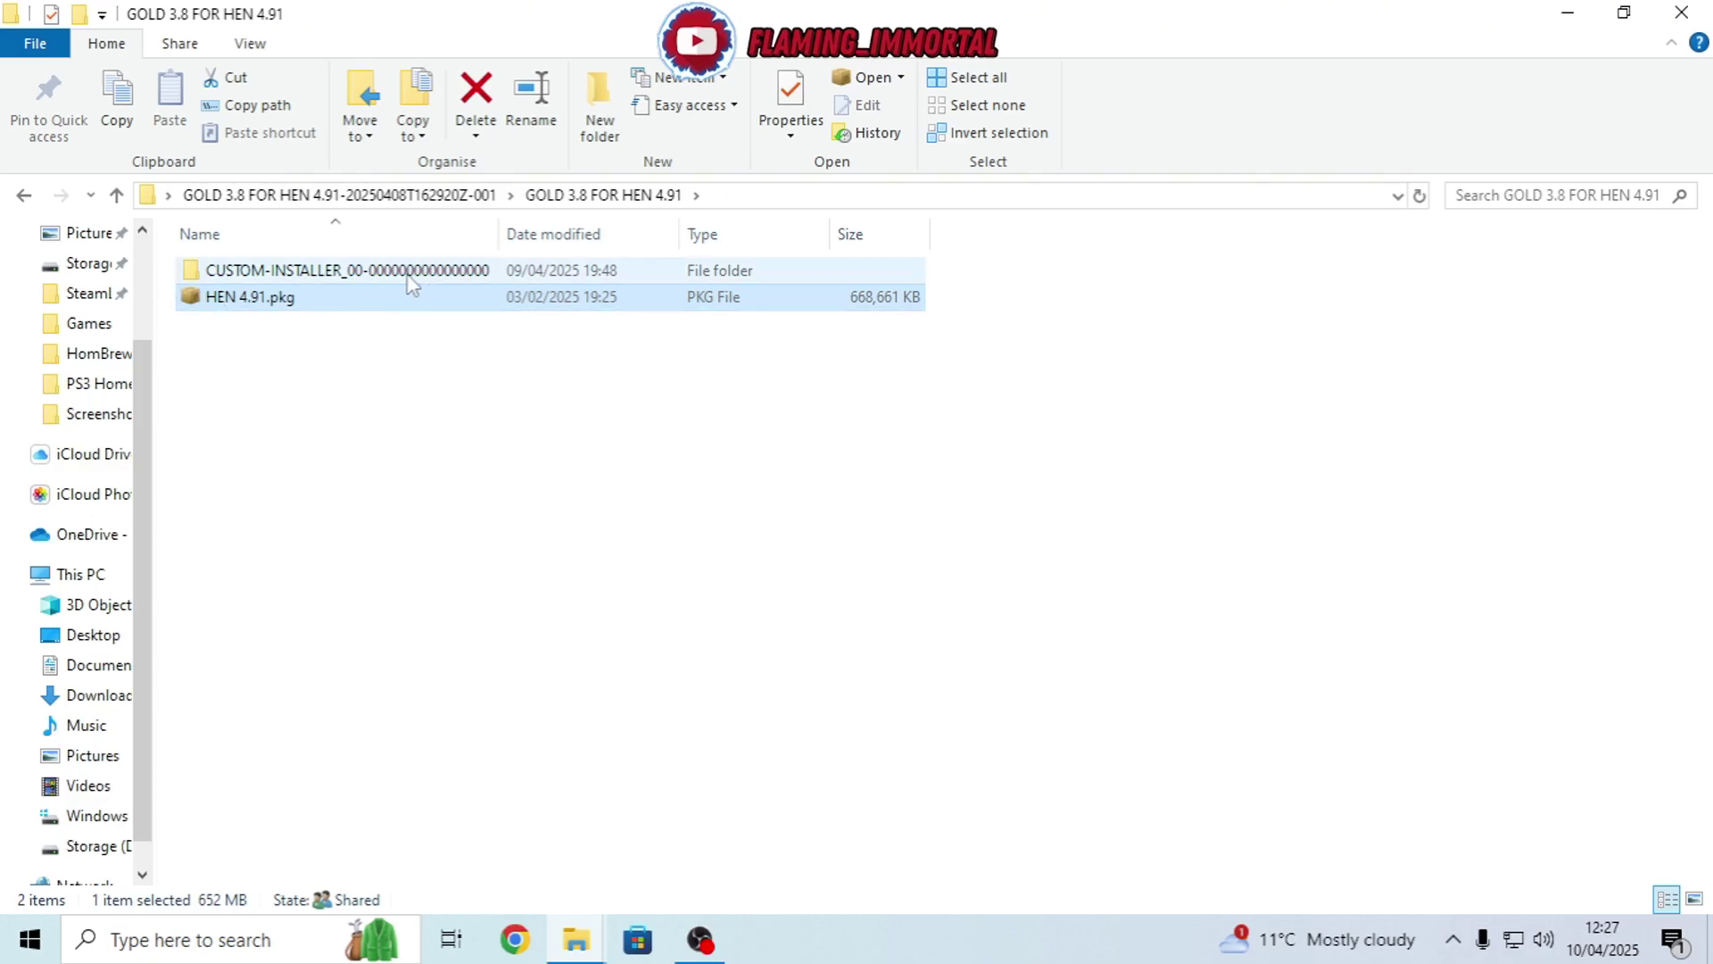
Examine the CUSTOM-INSTALLER folder's name and details alongside HEN 4.91.pkg, leaving the folder selected
click(343, 273)
drag(155, 271, 401, 279)
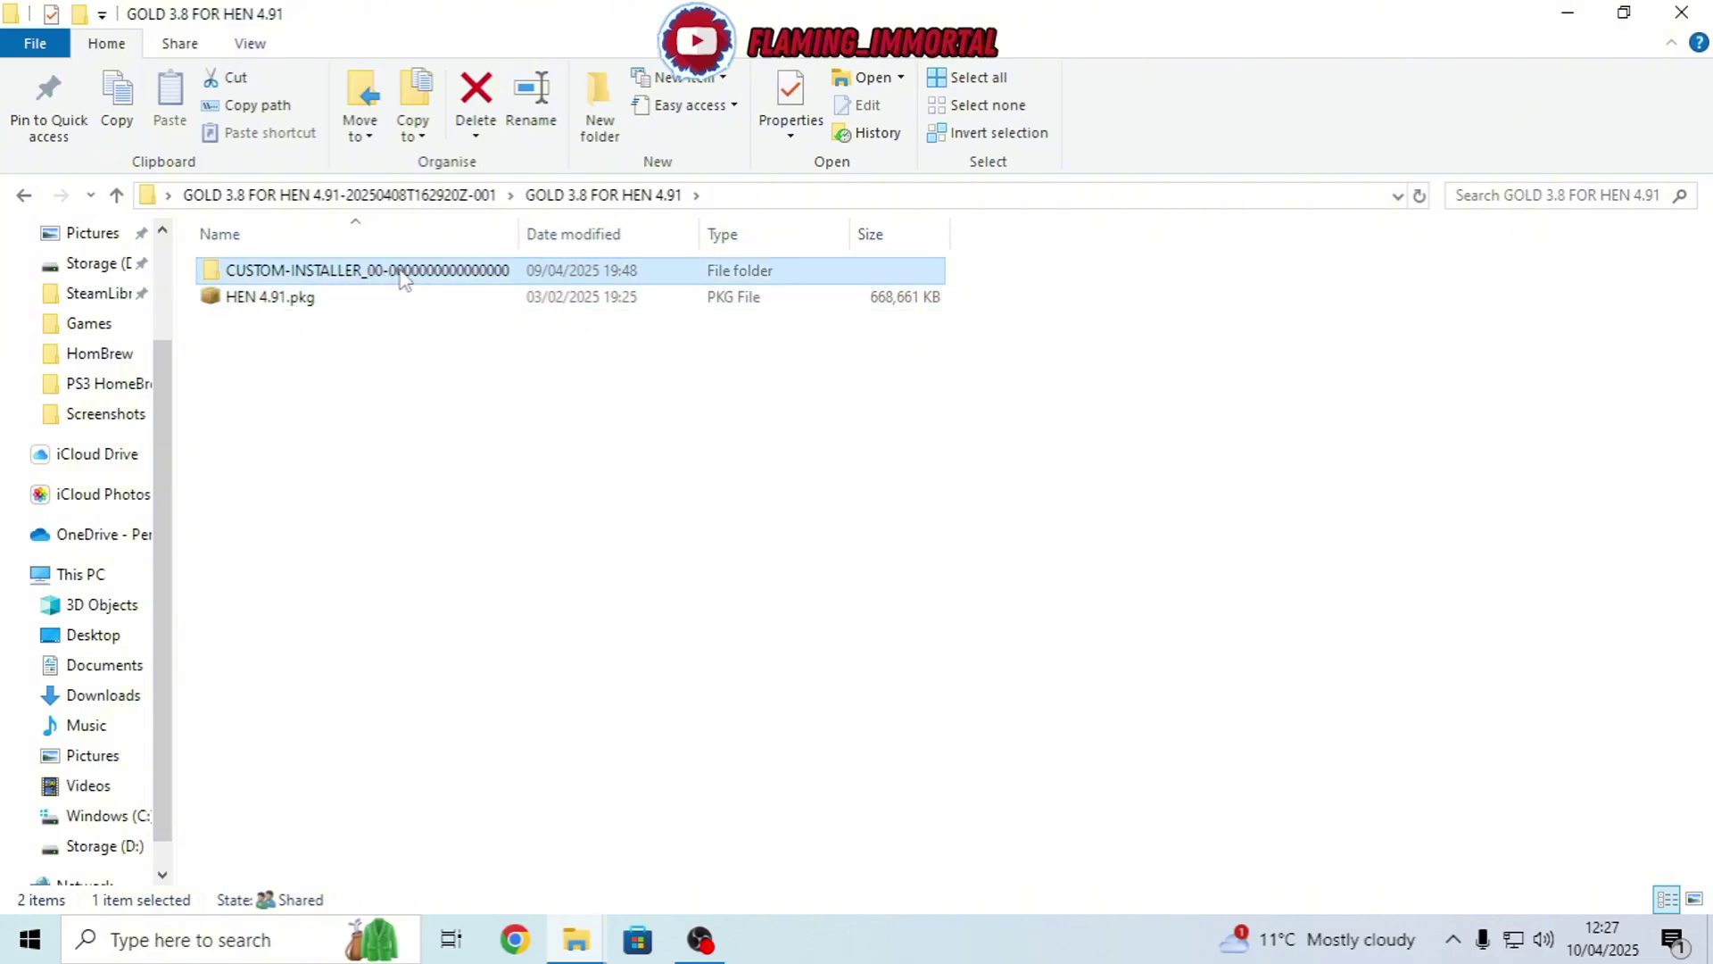
click(256, 305)
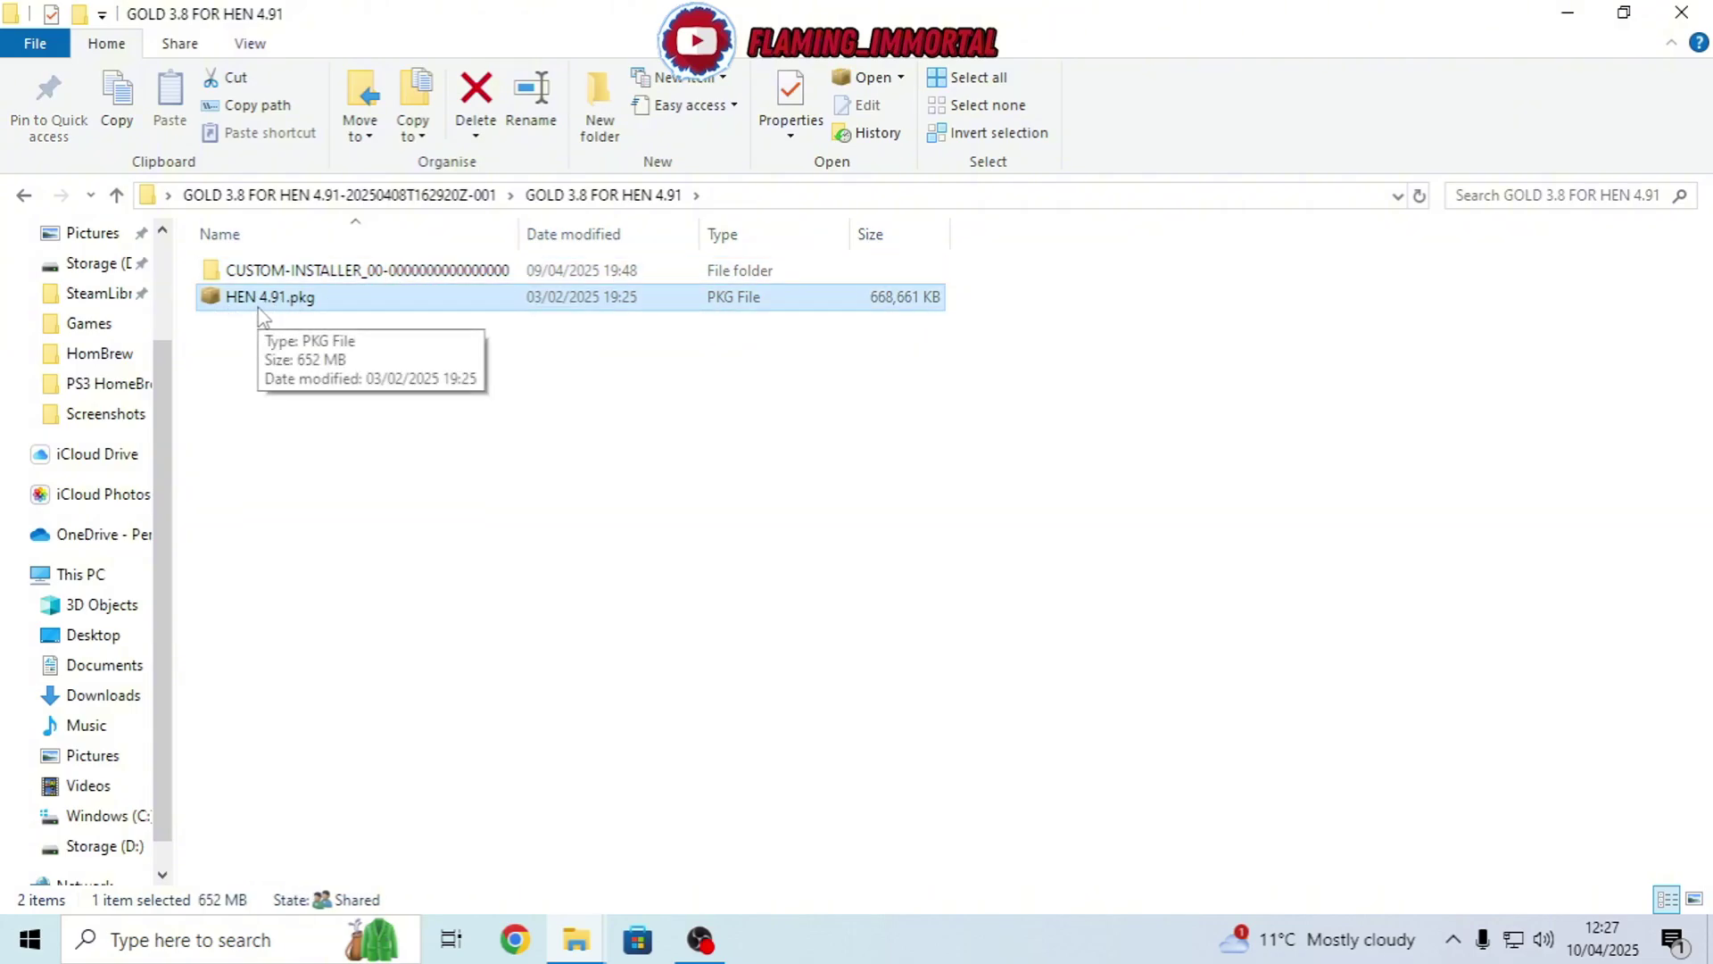
click(357, 276)
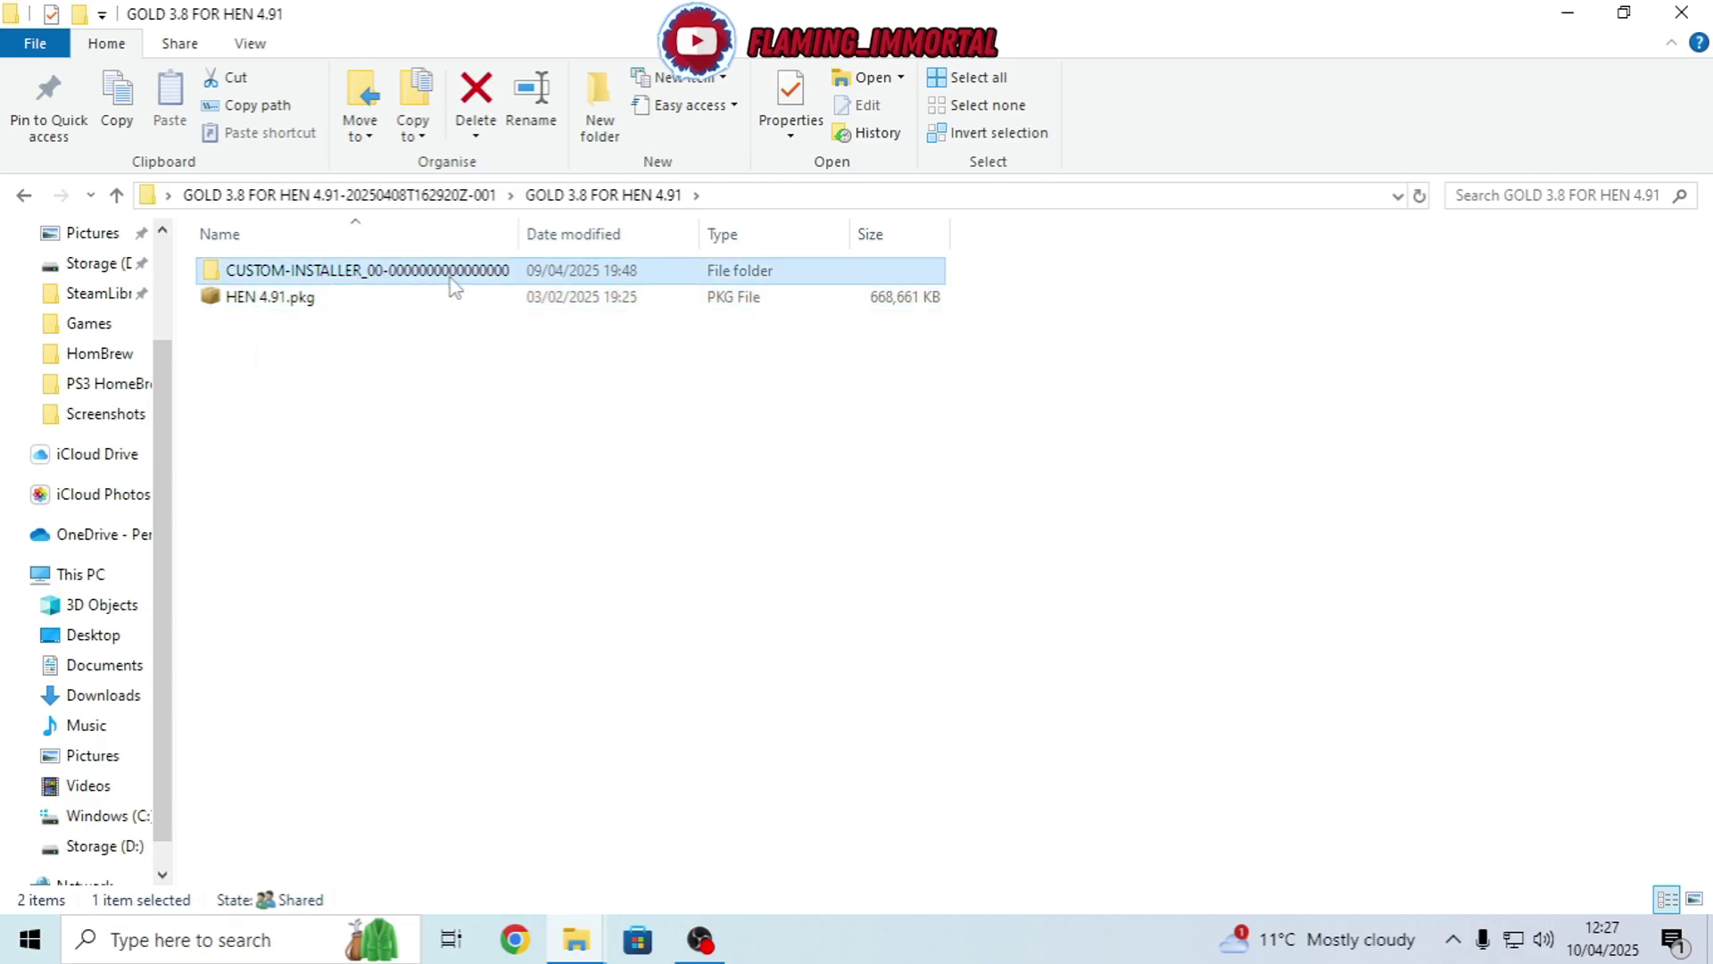
click(510, 274)
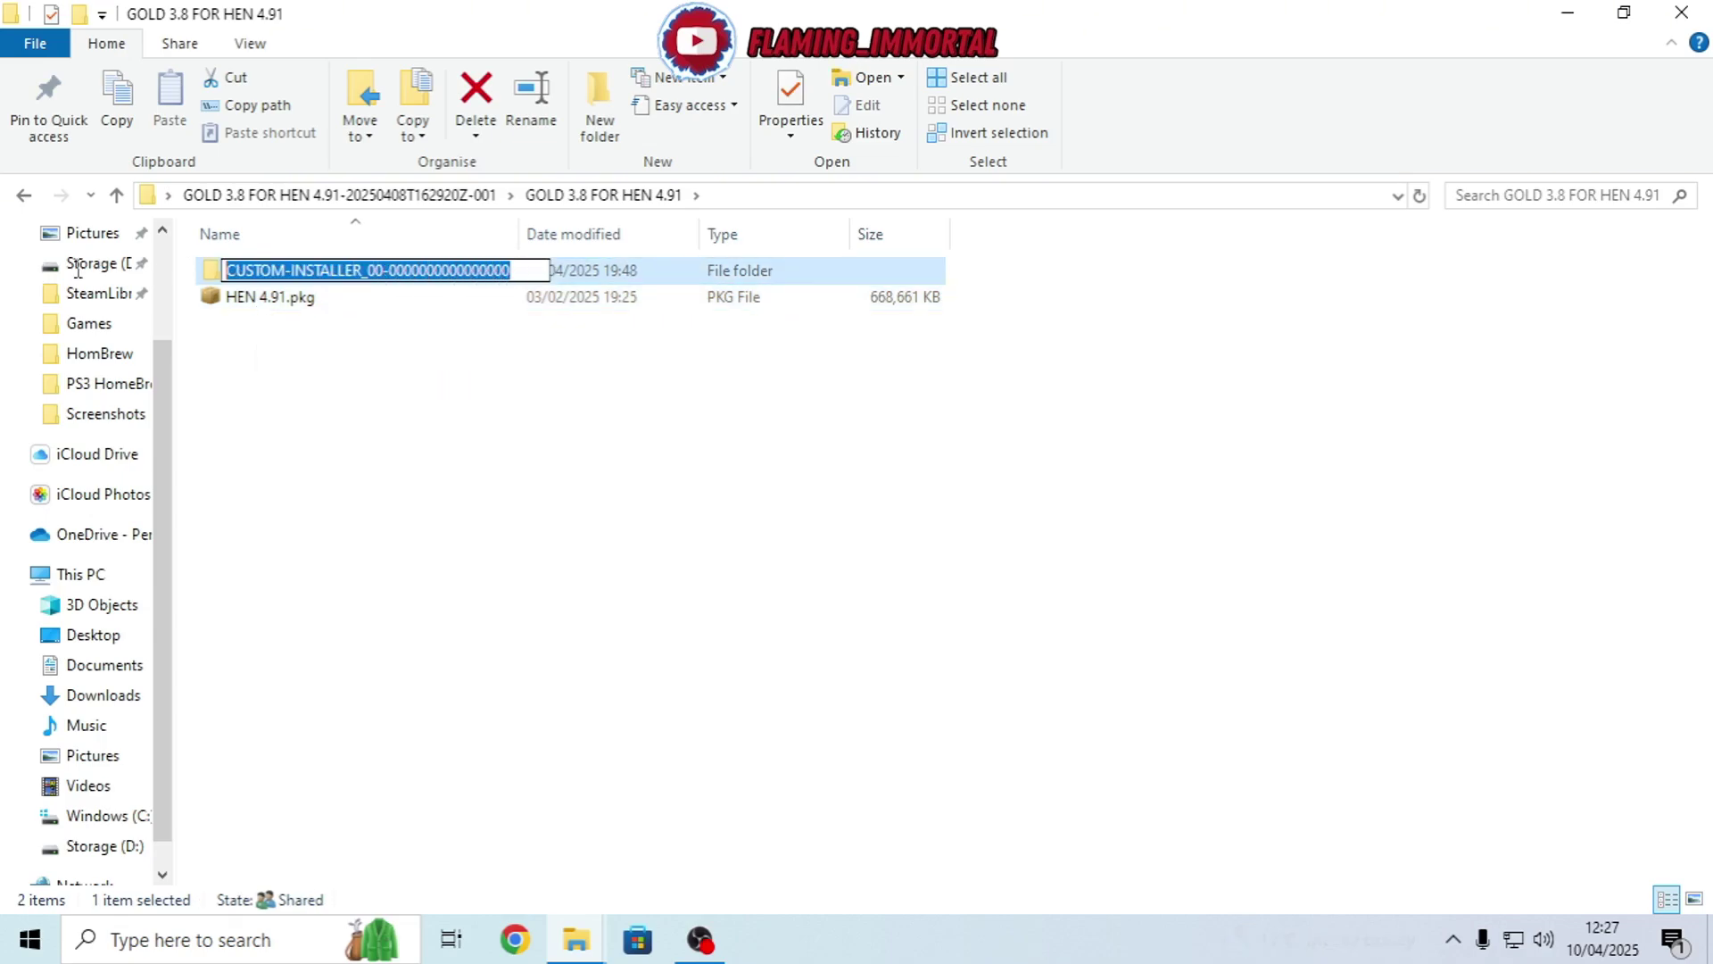
click(606, 277)
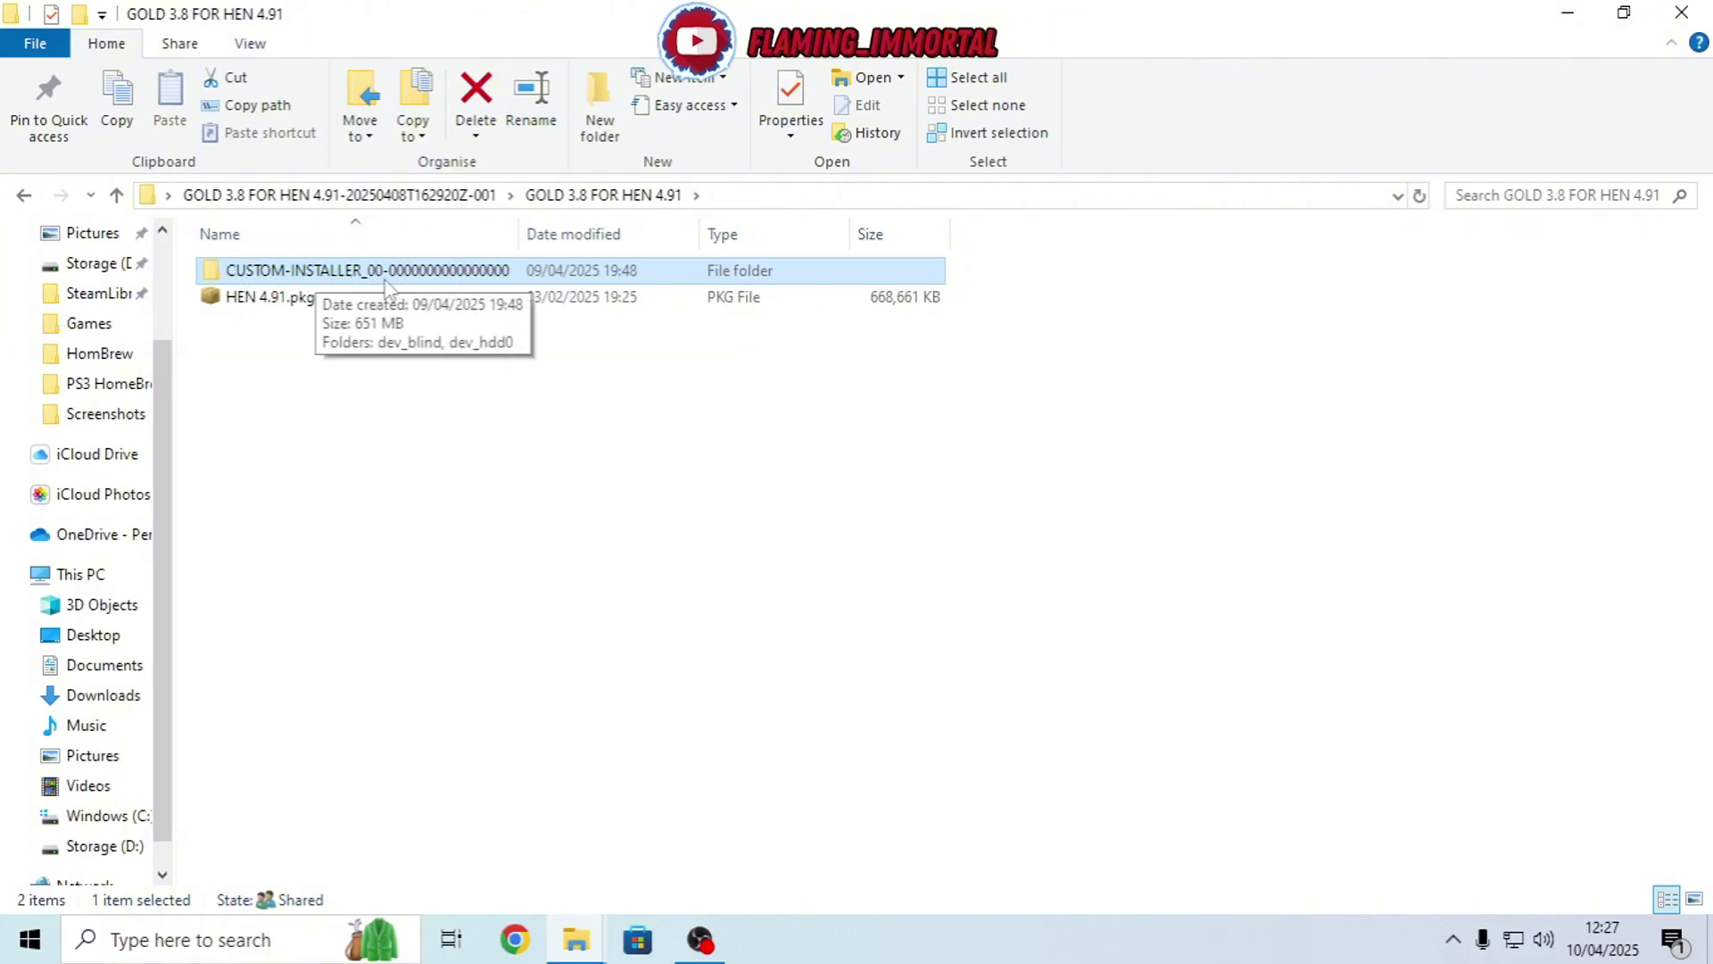
click(401, 413)
click(411, 287)
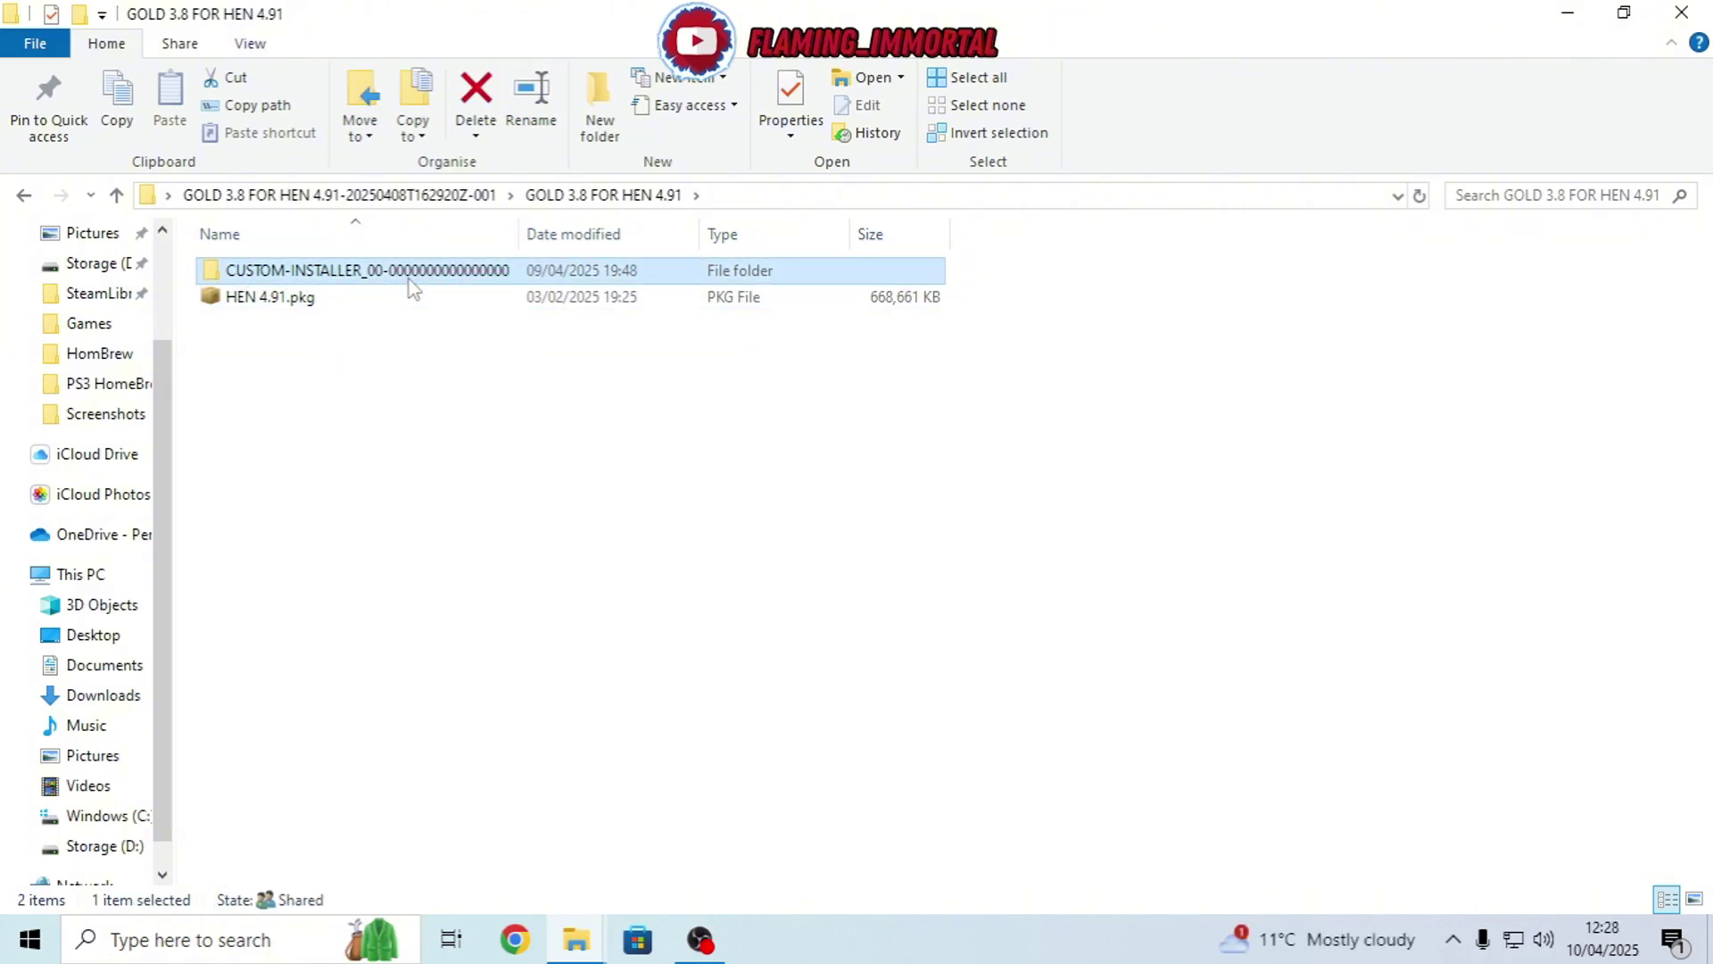
Check inside the CUSTOM-INSTALLER folder, return to HEN 4.91.pkg and close the File Explorer window
double_click(410, 273)
click(24, 196)
click(24, 196)
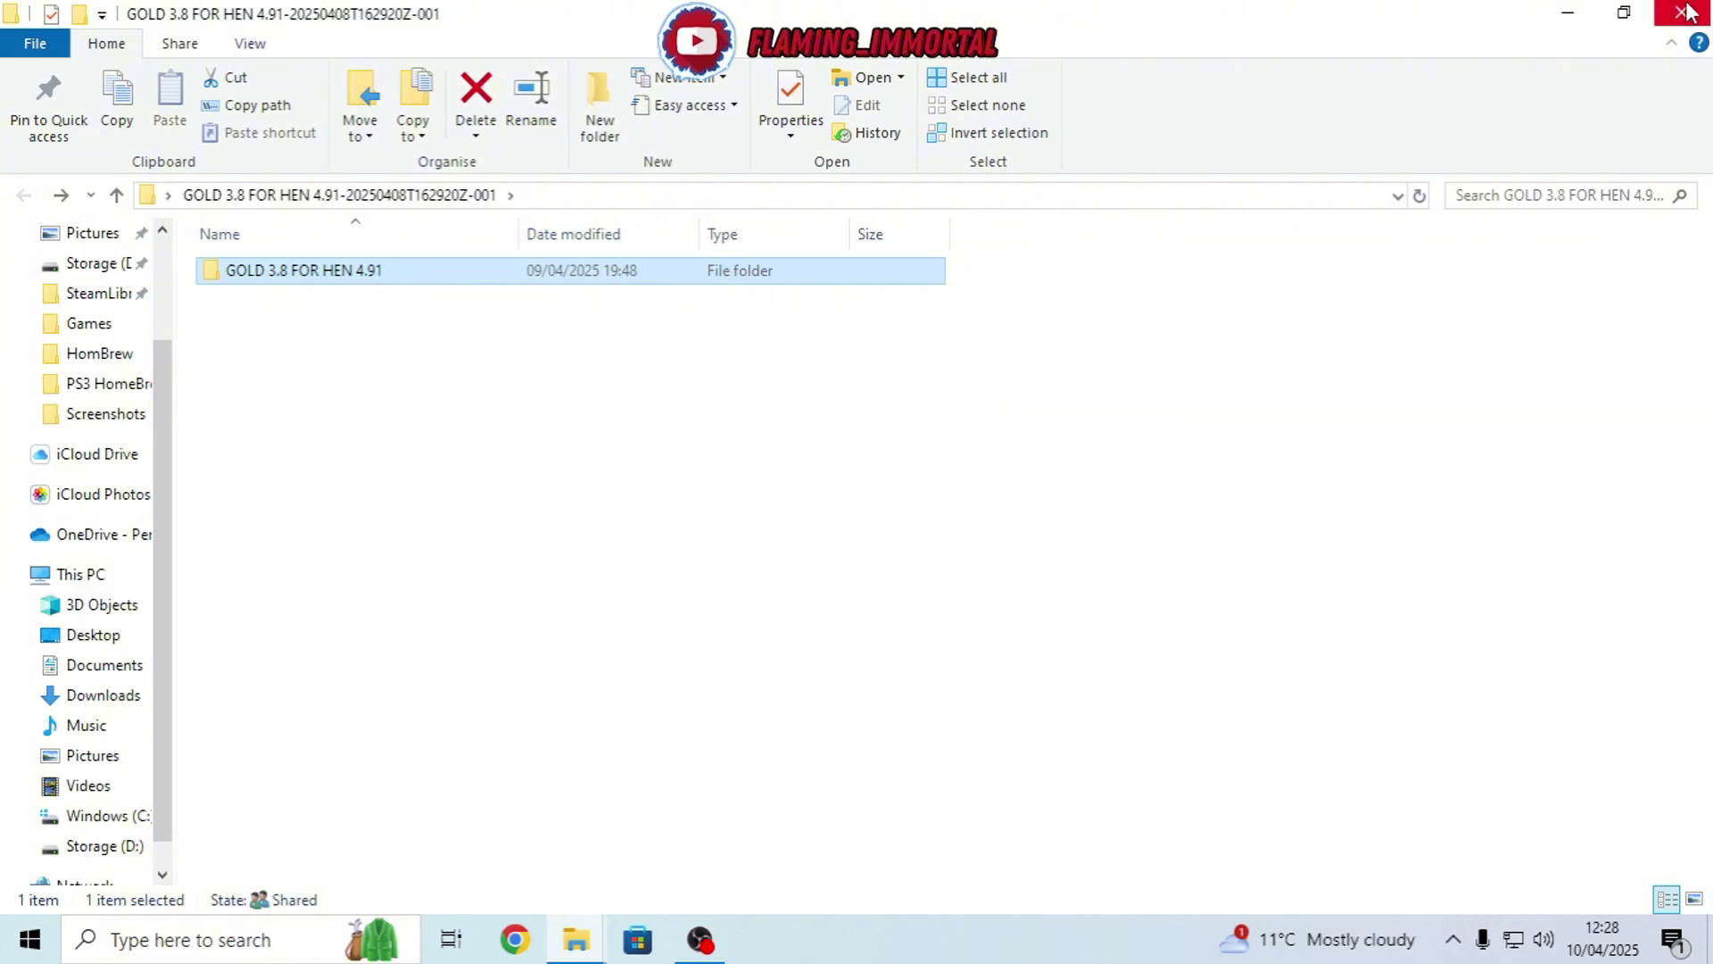
double_click(372, 273)
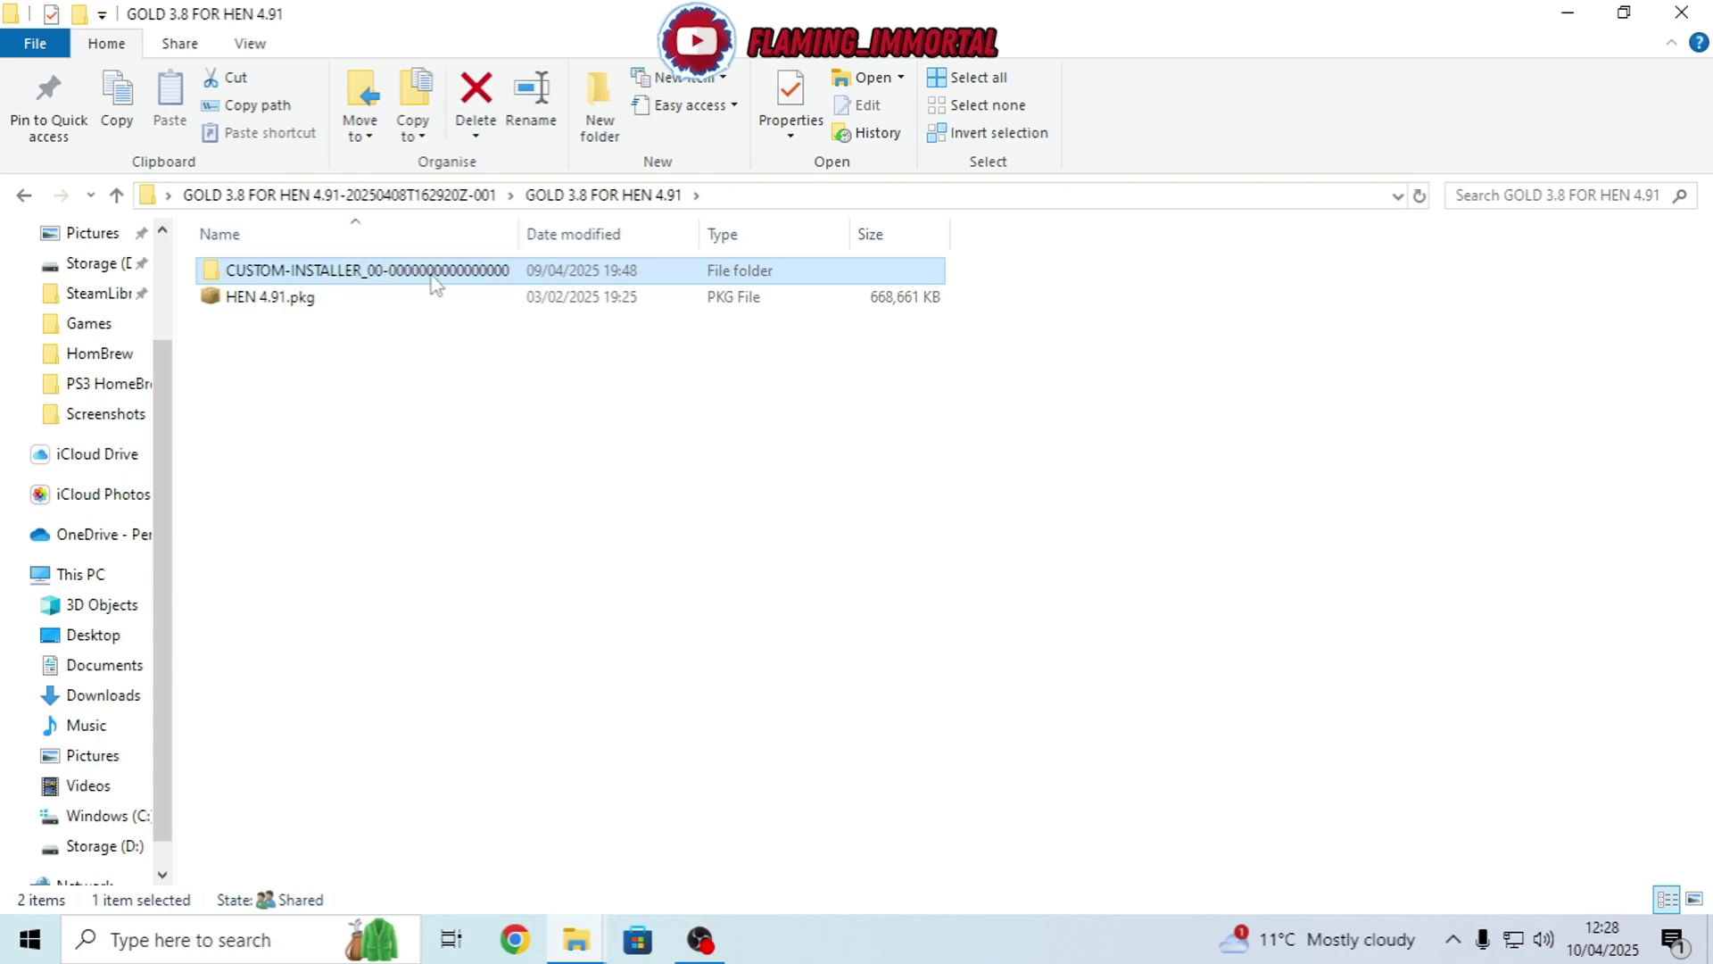
click(258, 300)
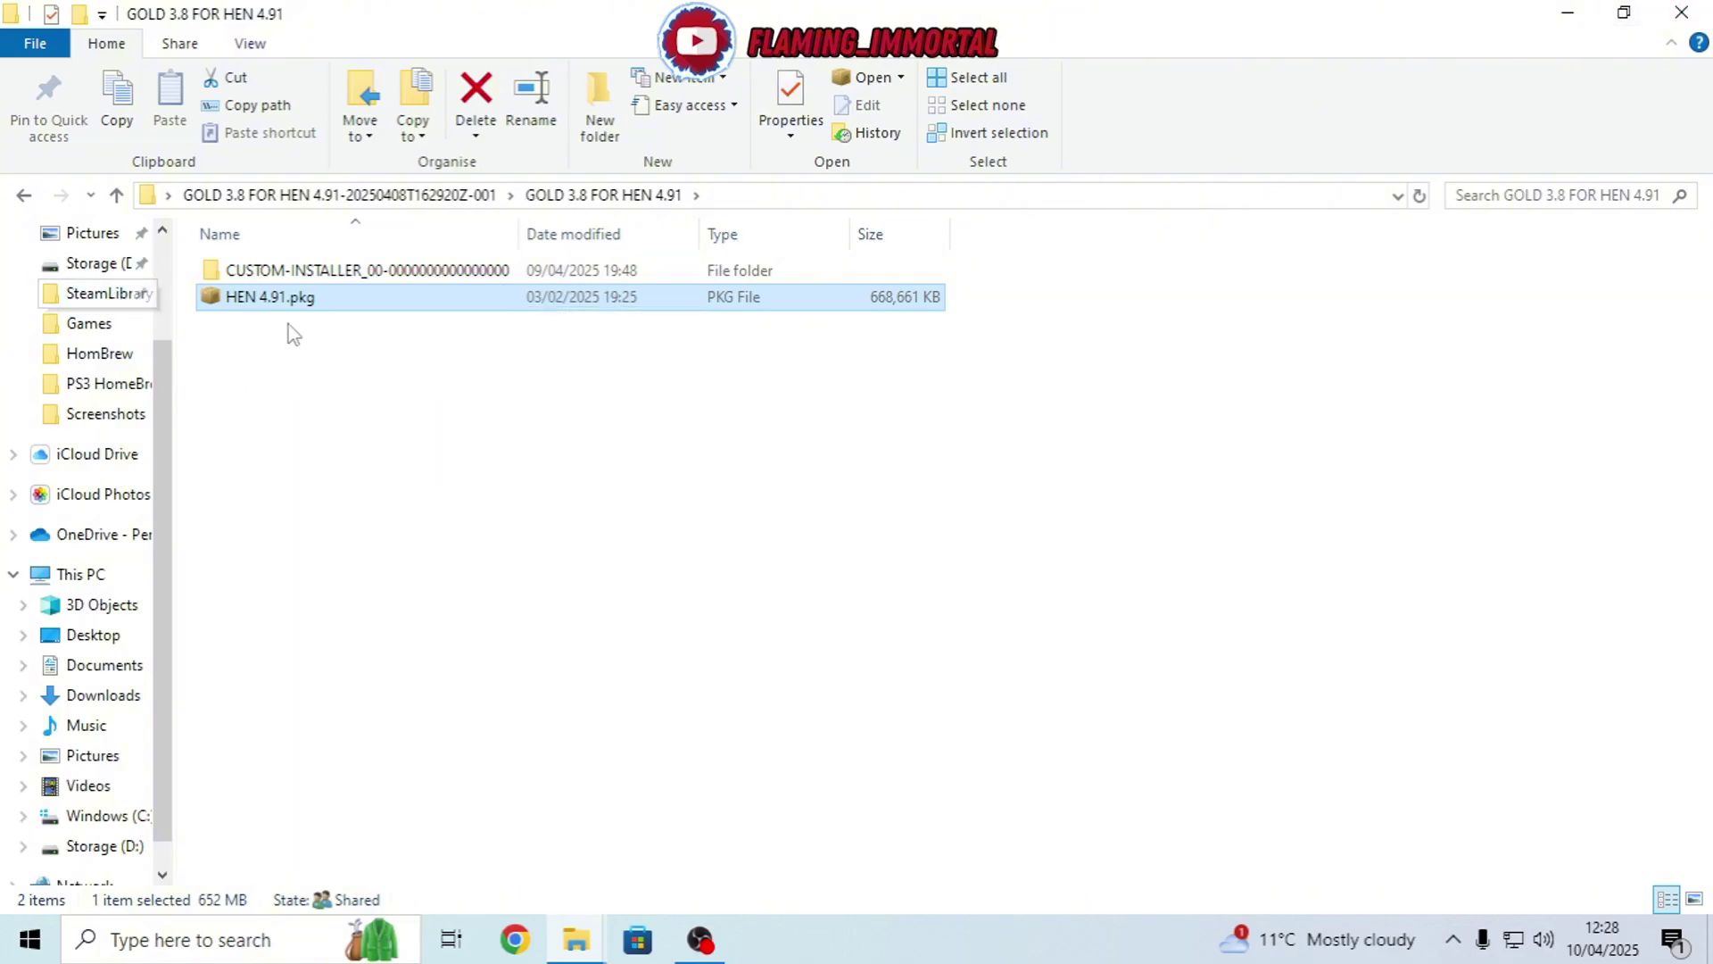
click(1705, 24)
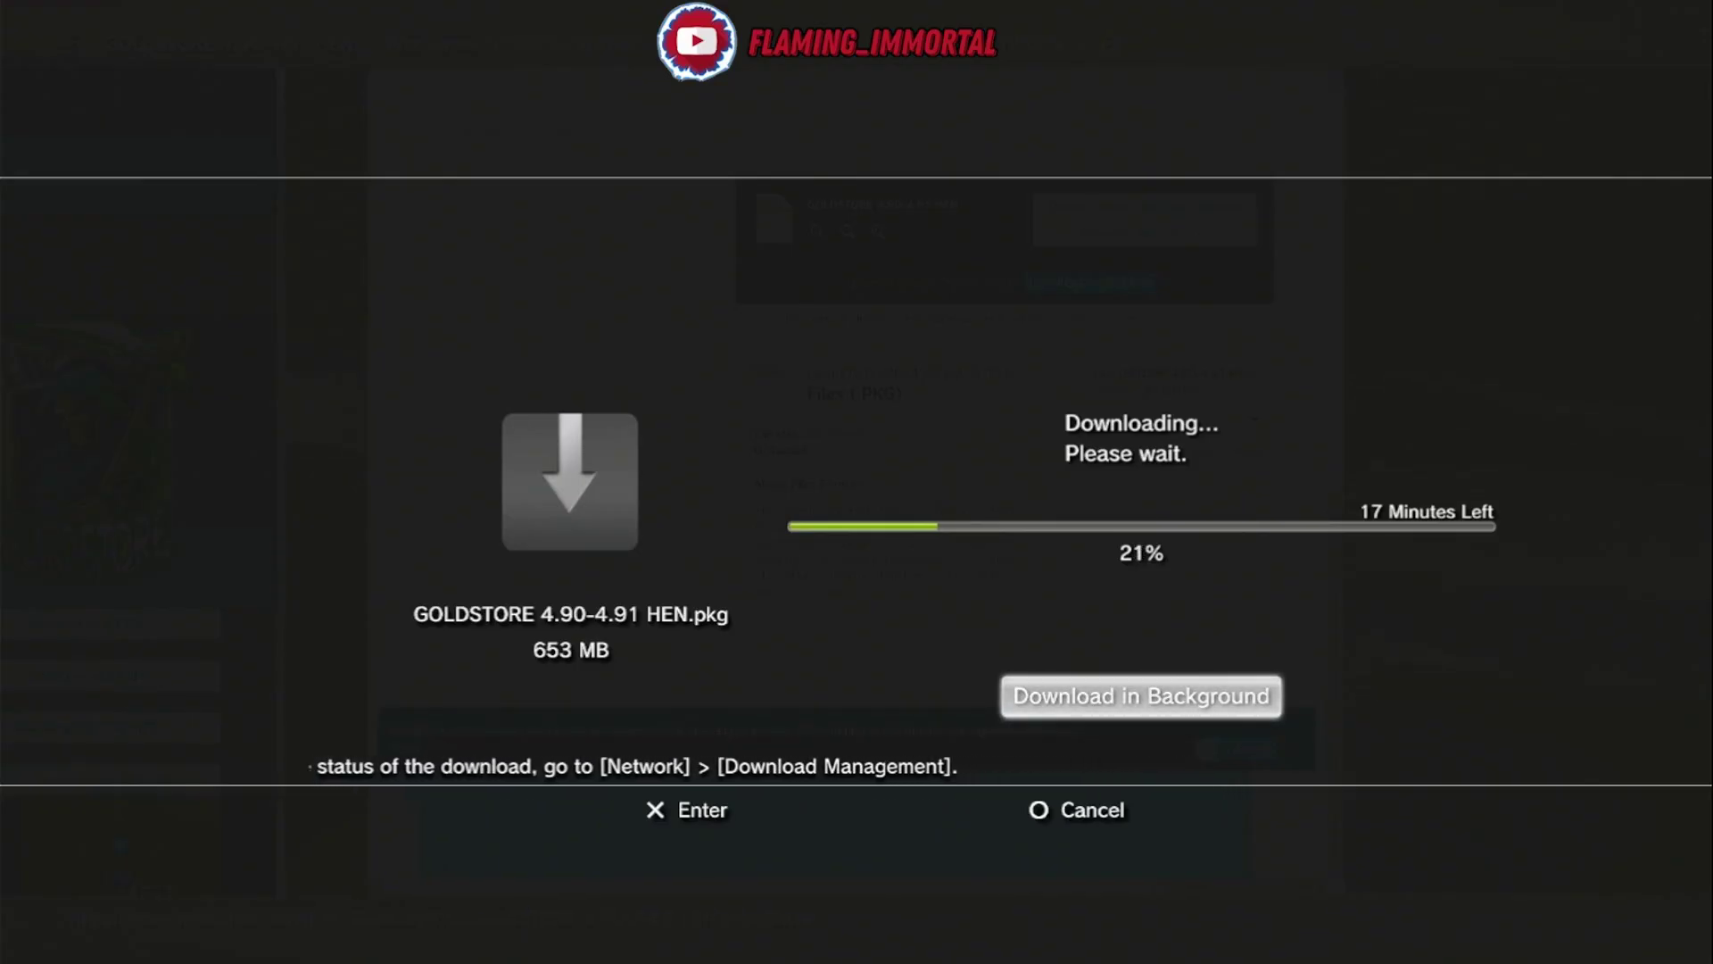
On the PS3, cancel the GOLDSTORE 4.90-4.91 HEN.pkg download, return to the FlamingImmortal home page and exit the internet browser
key(Escape)
key(Return)
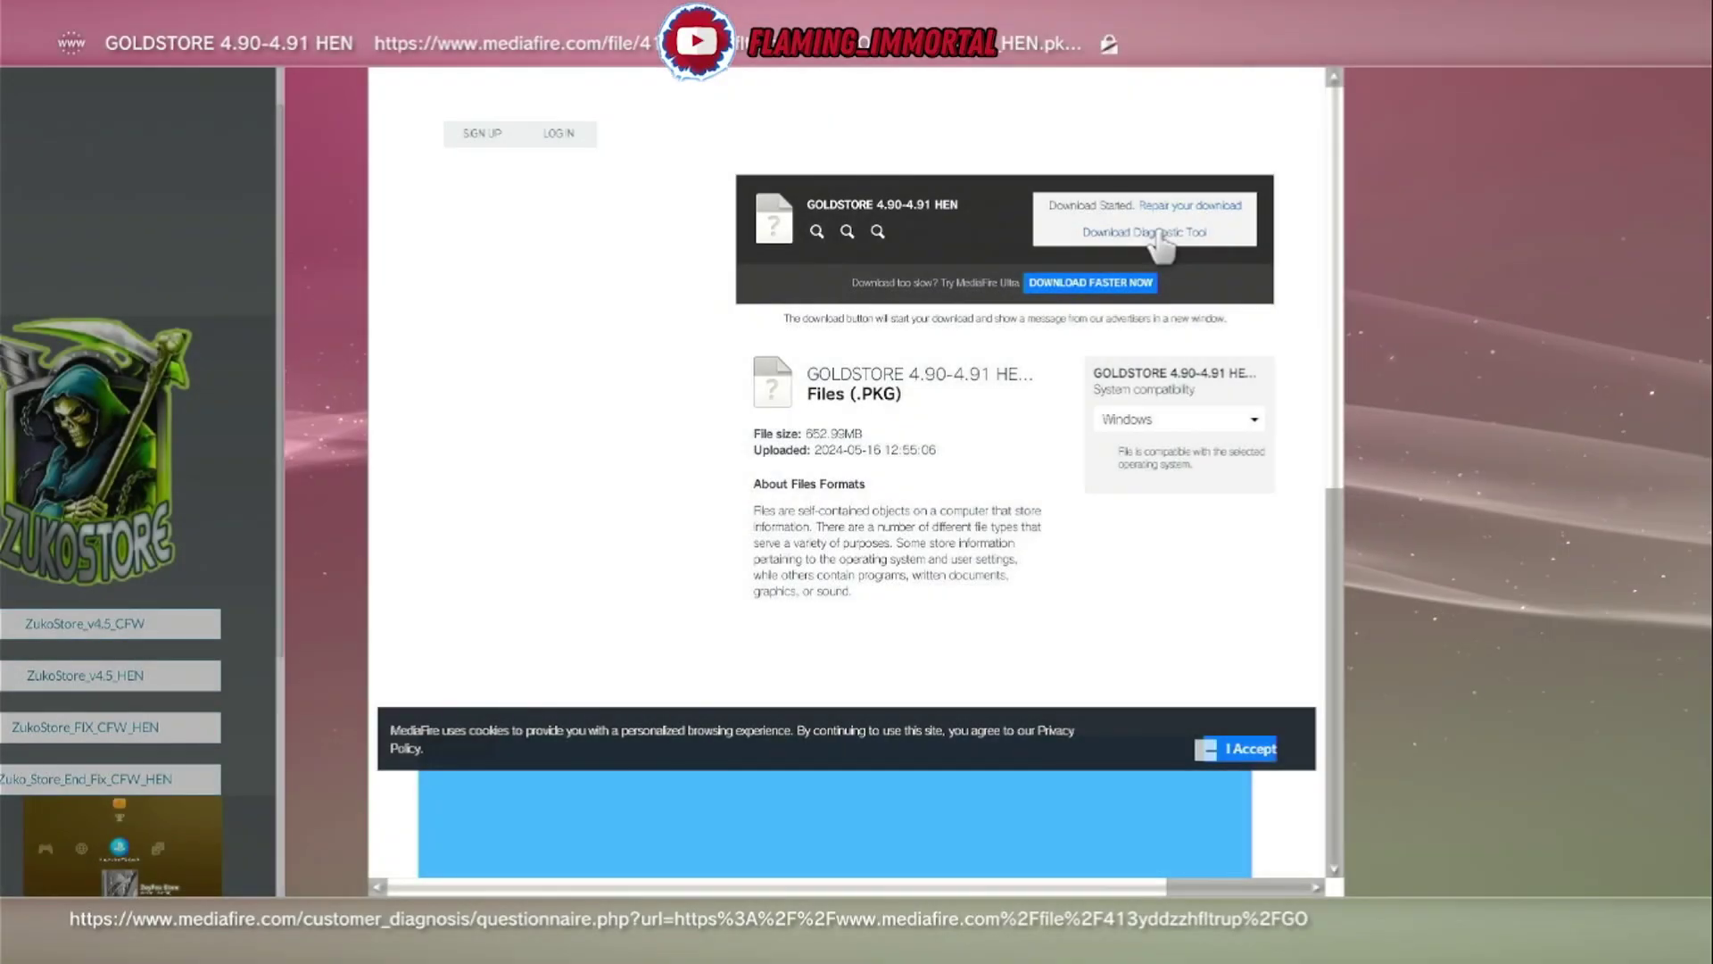
key(alt+Left)
key(alt+Left)
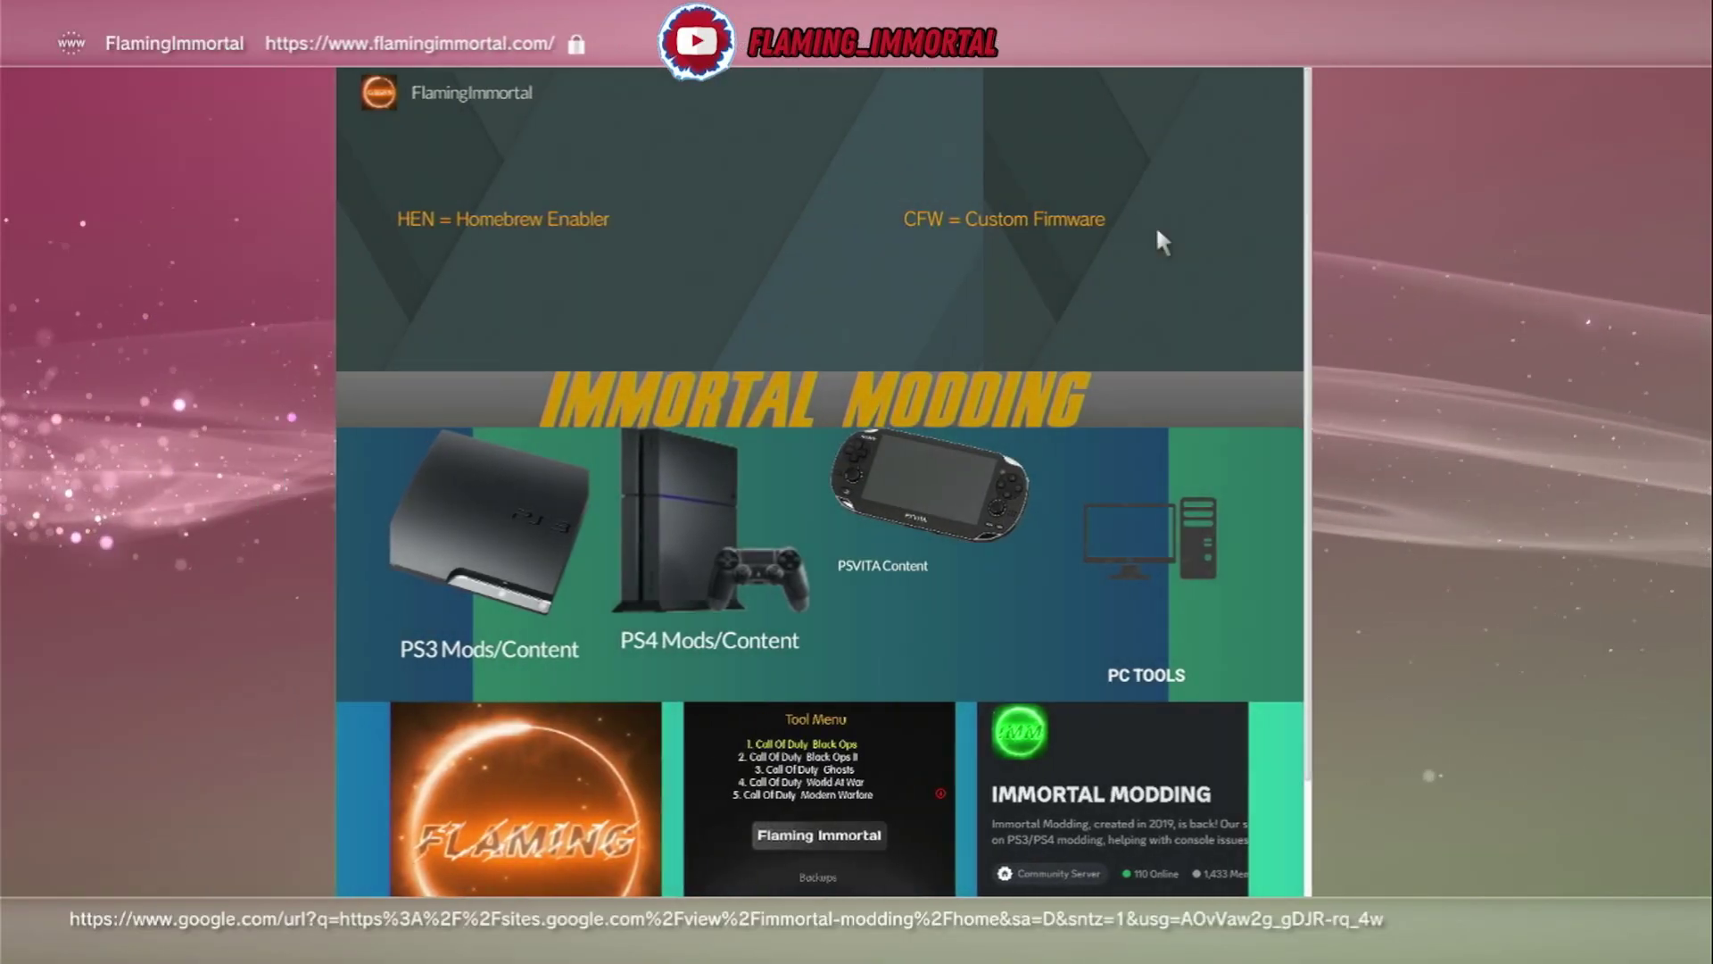
key(Escape)
key(Return)
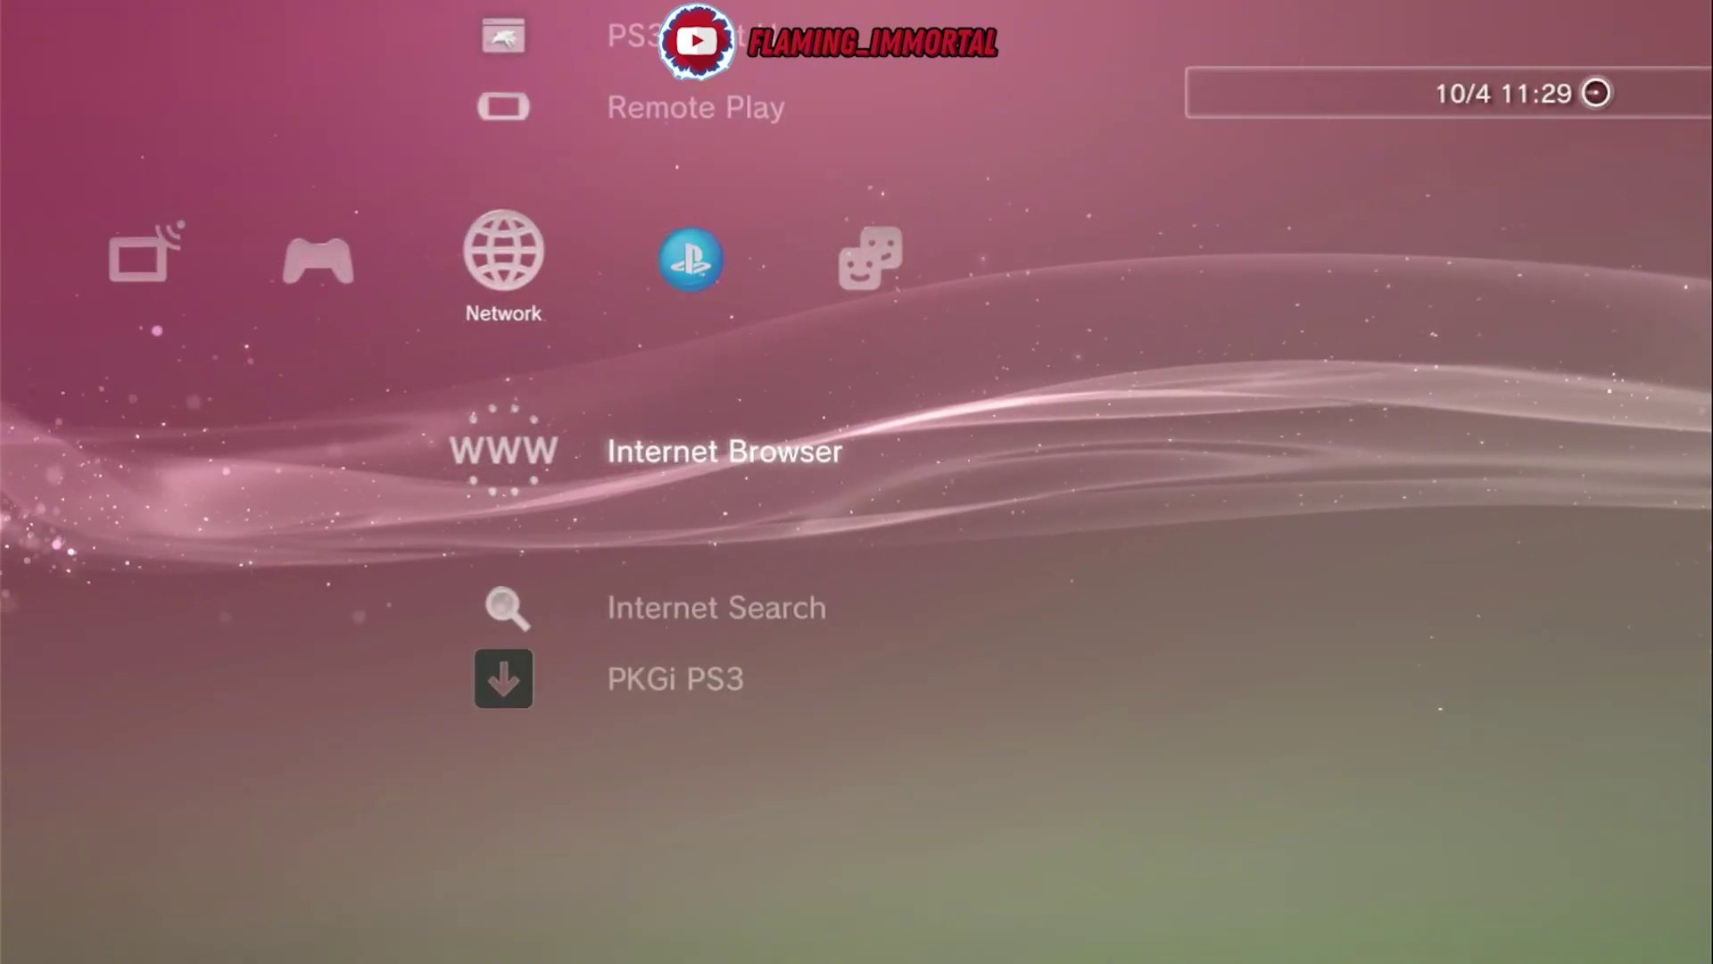
Open Package Manager in the Game column and check which packages can be installed from PS3 System Storage
key(Left)
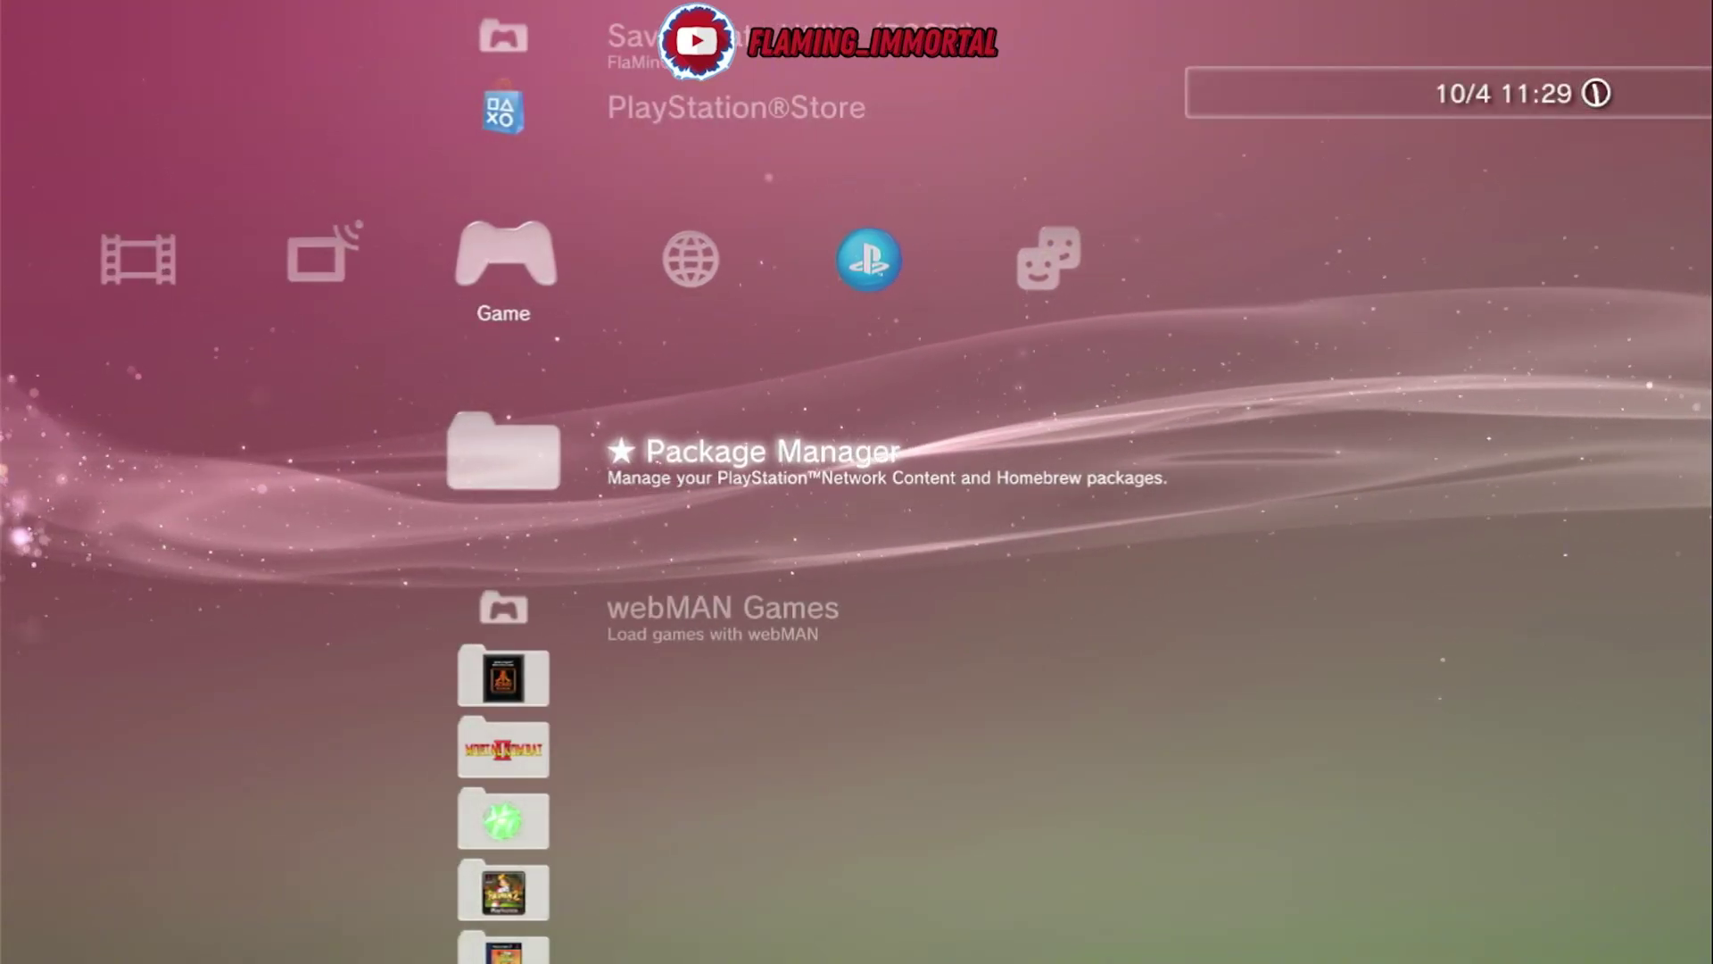
key(Return)
key(Down)
key(Return)
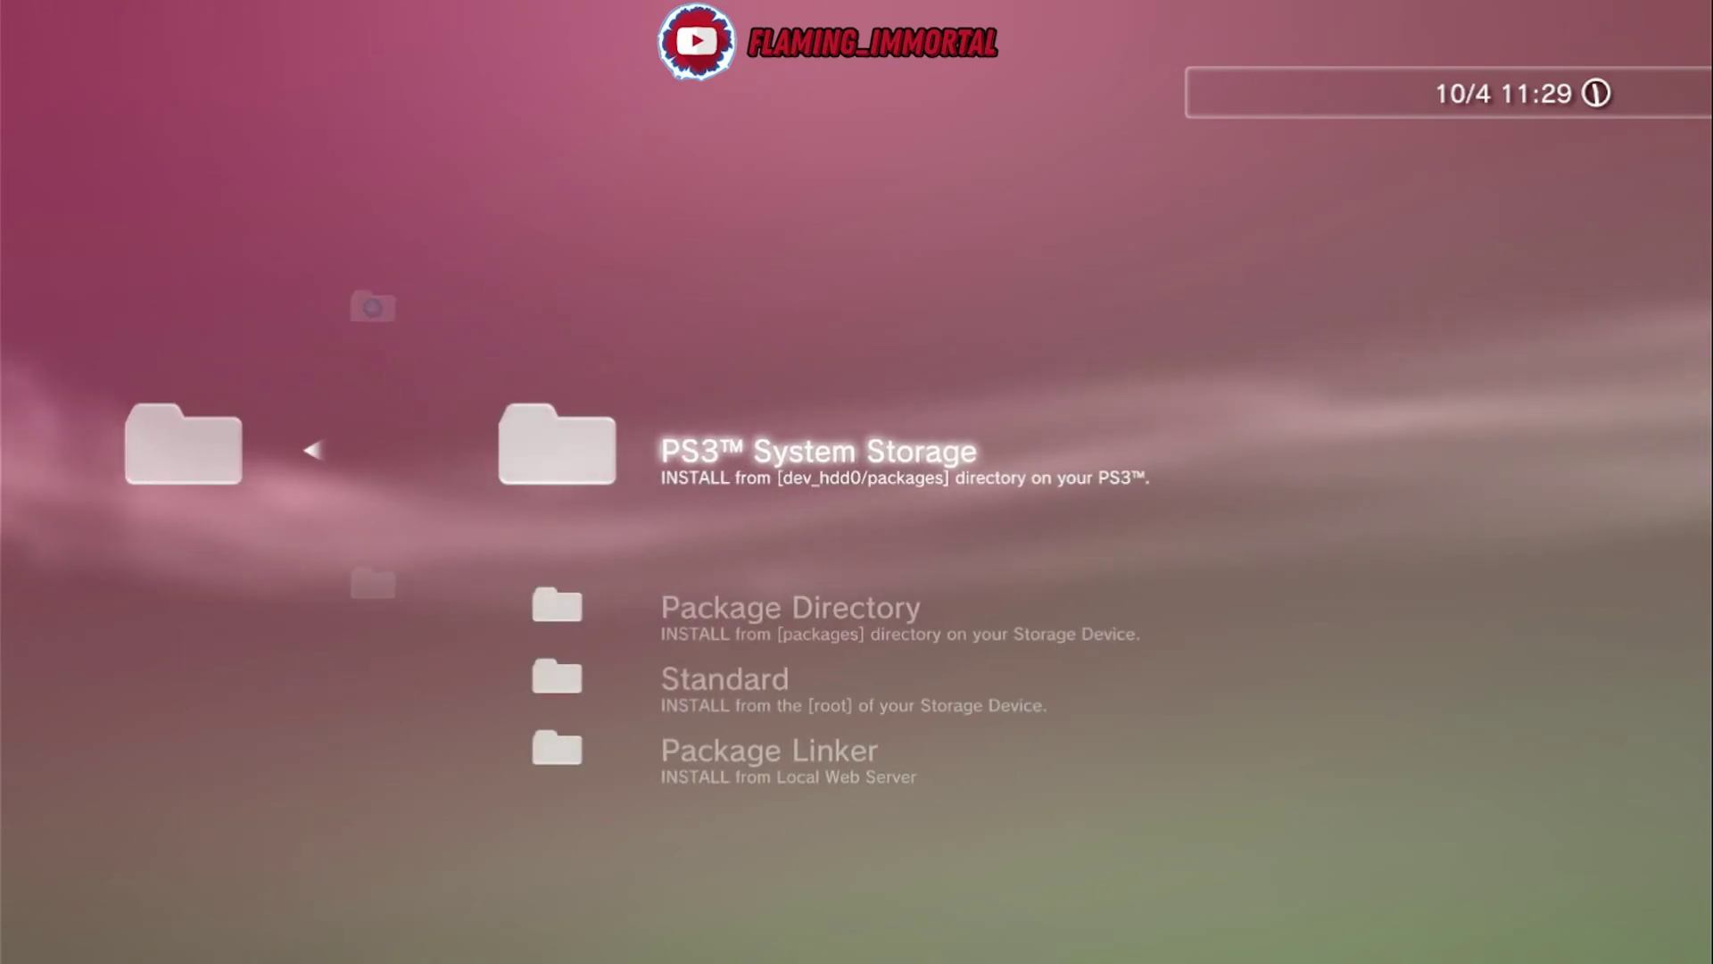
key(Down)
key(Up)
key(Return)
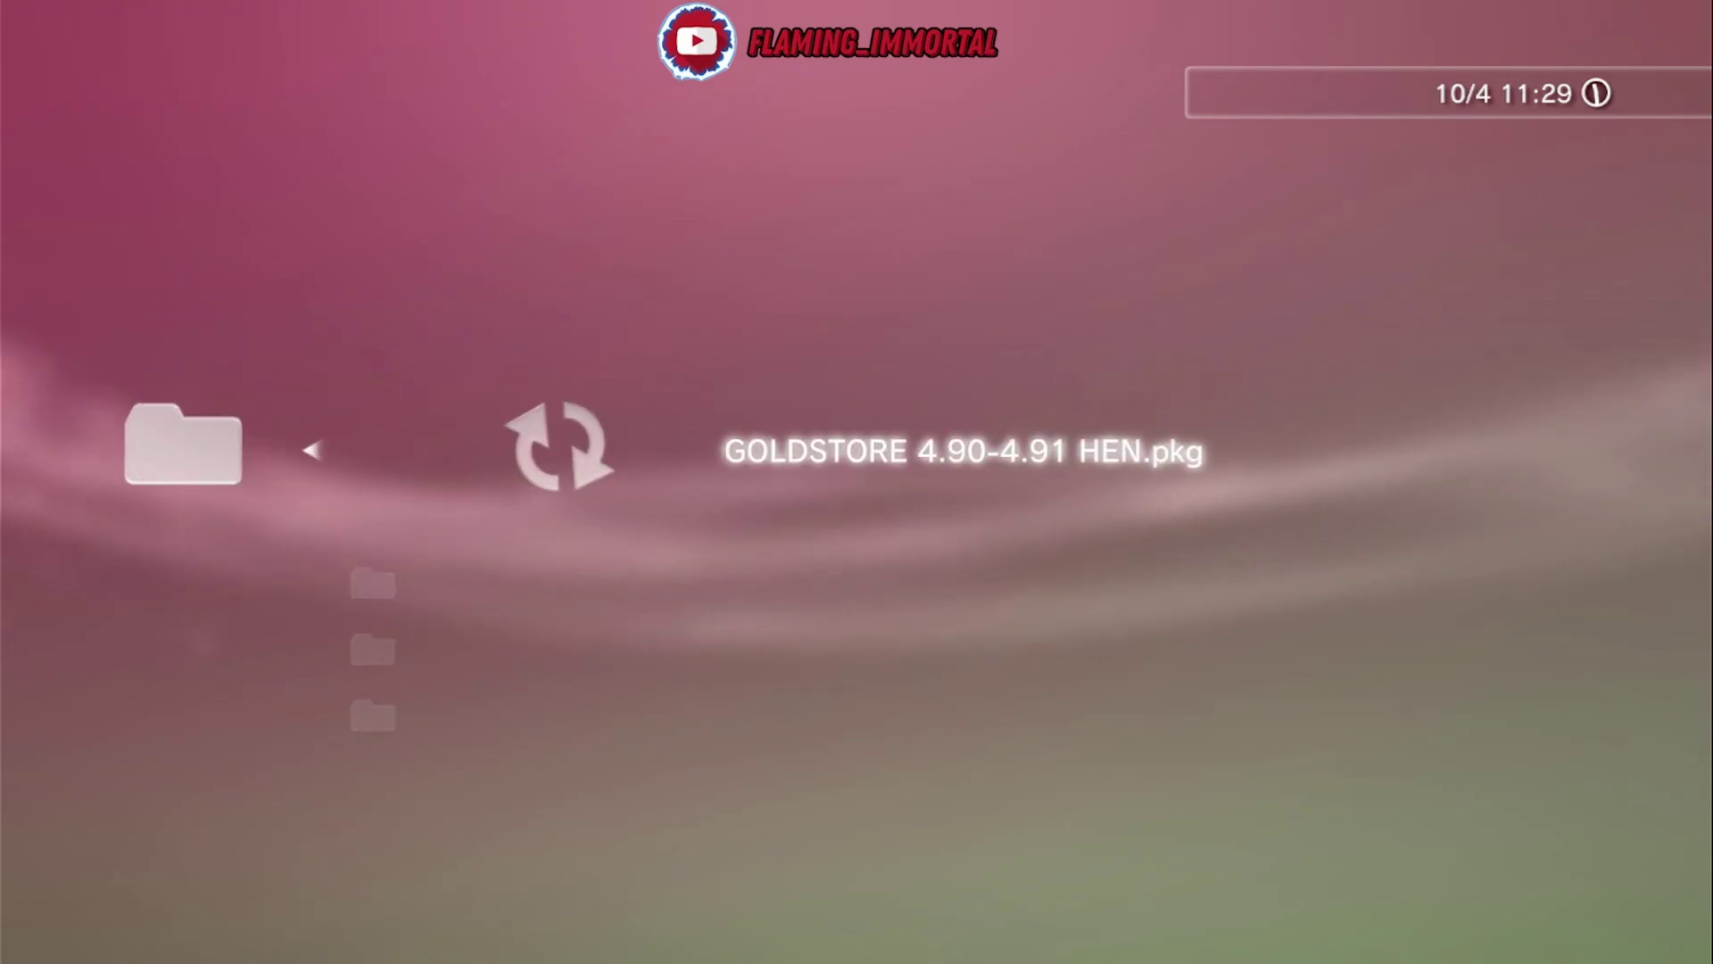
key(Escape)
key(Return)
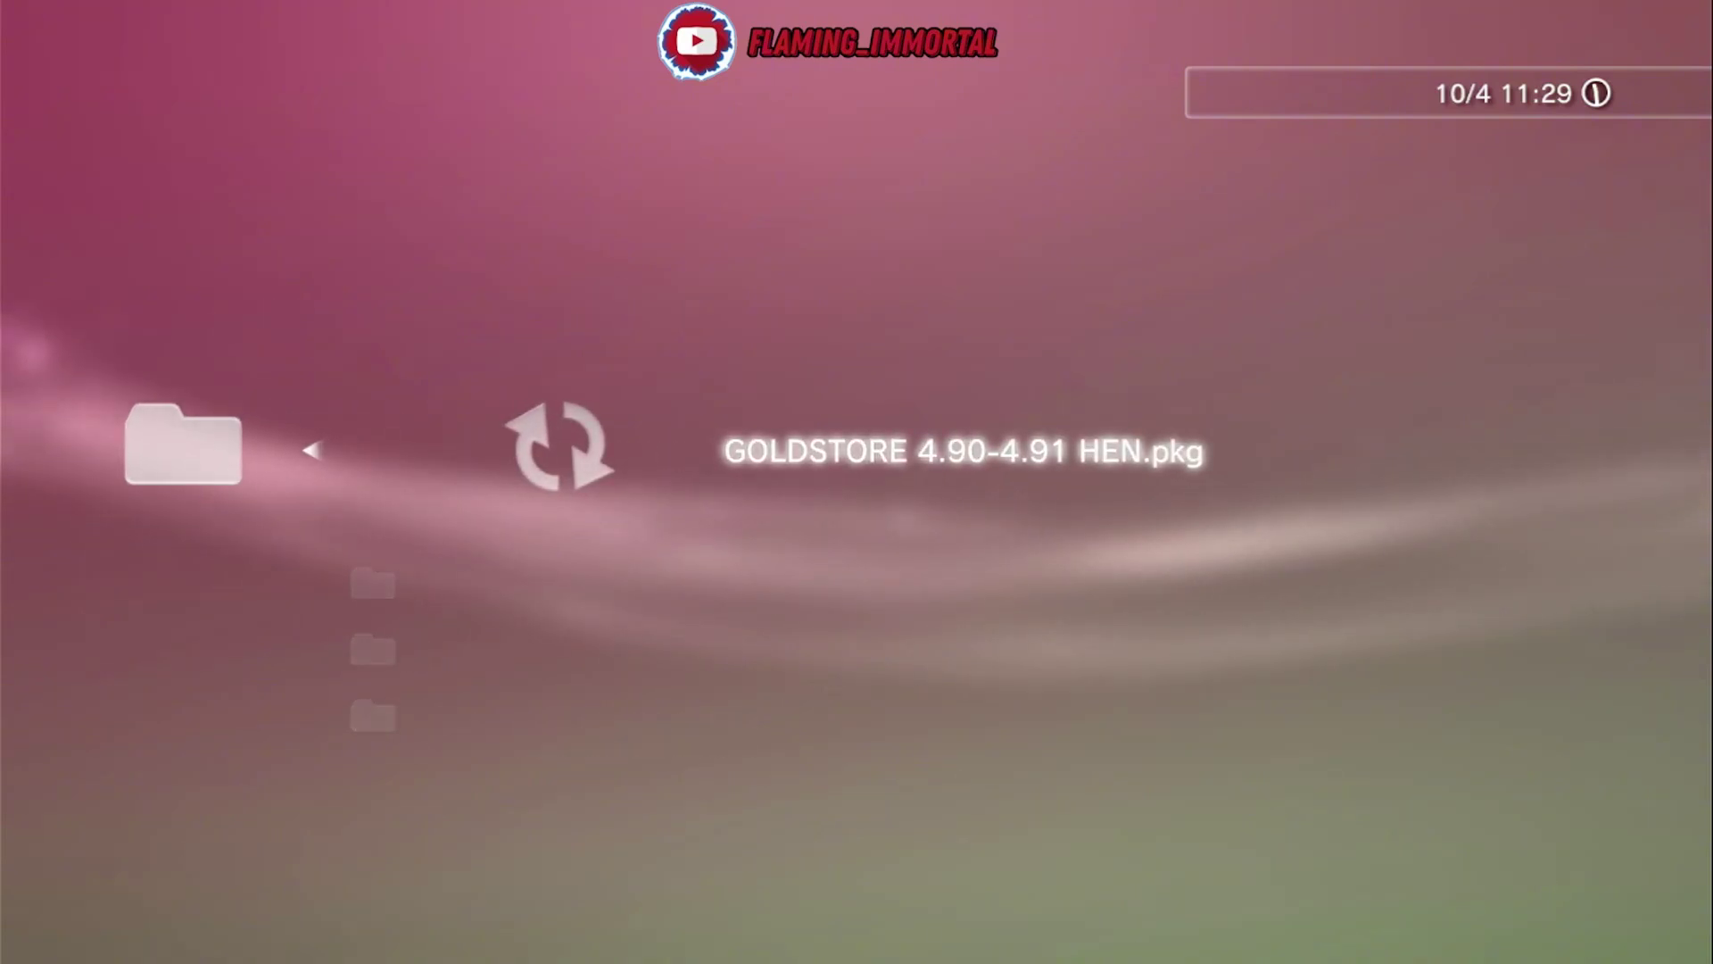
Install HEN 4.91.pkg from the root of the USB storage device using the Standard source, and return to the Game column
key(Escape)
key(Down)
key(Down)
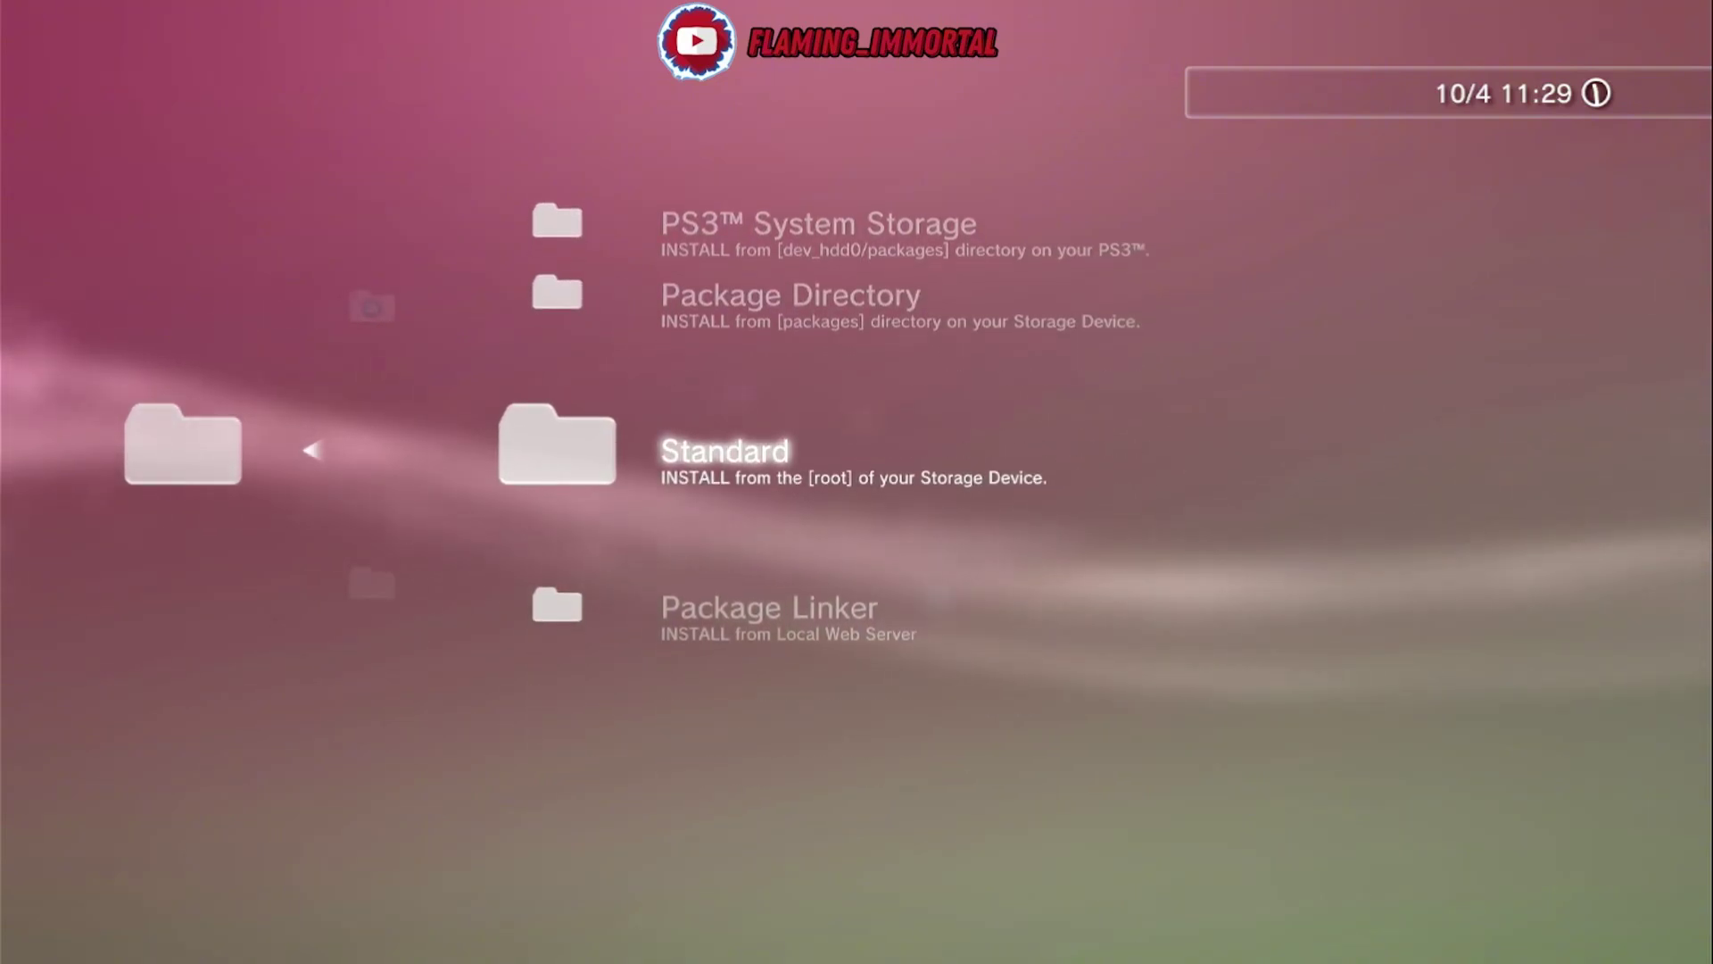
key(Return)
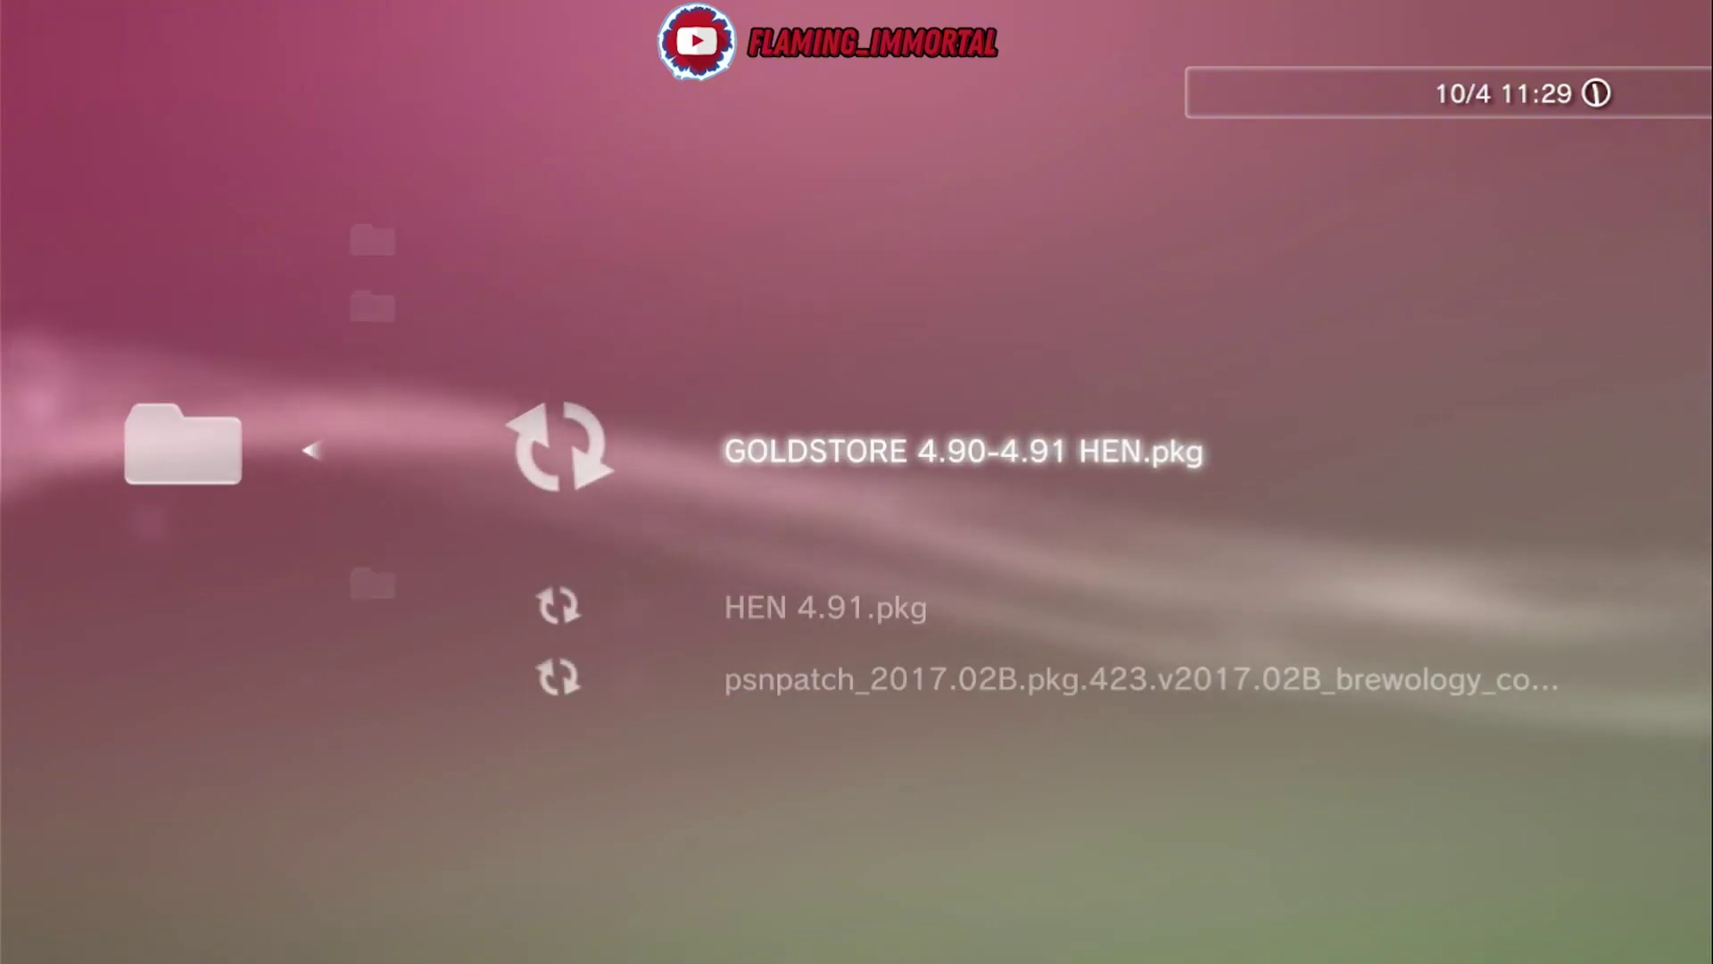
key(Down)
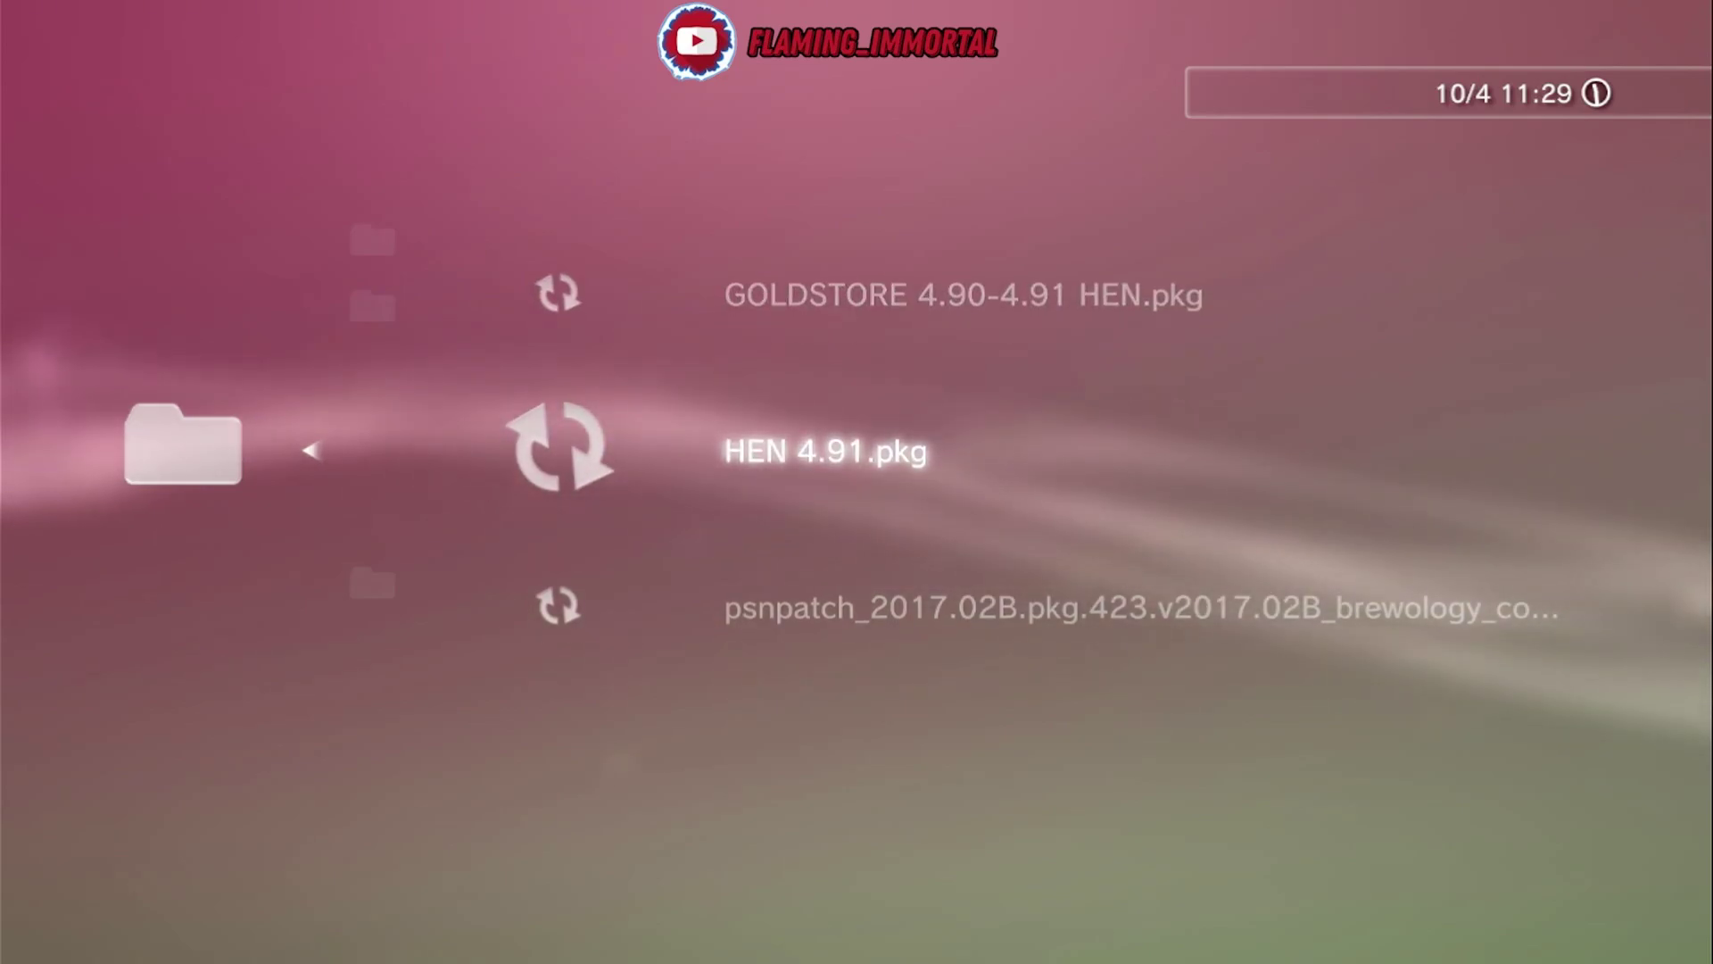
key(Return)
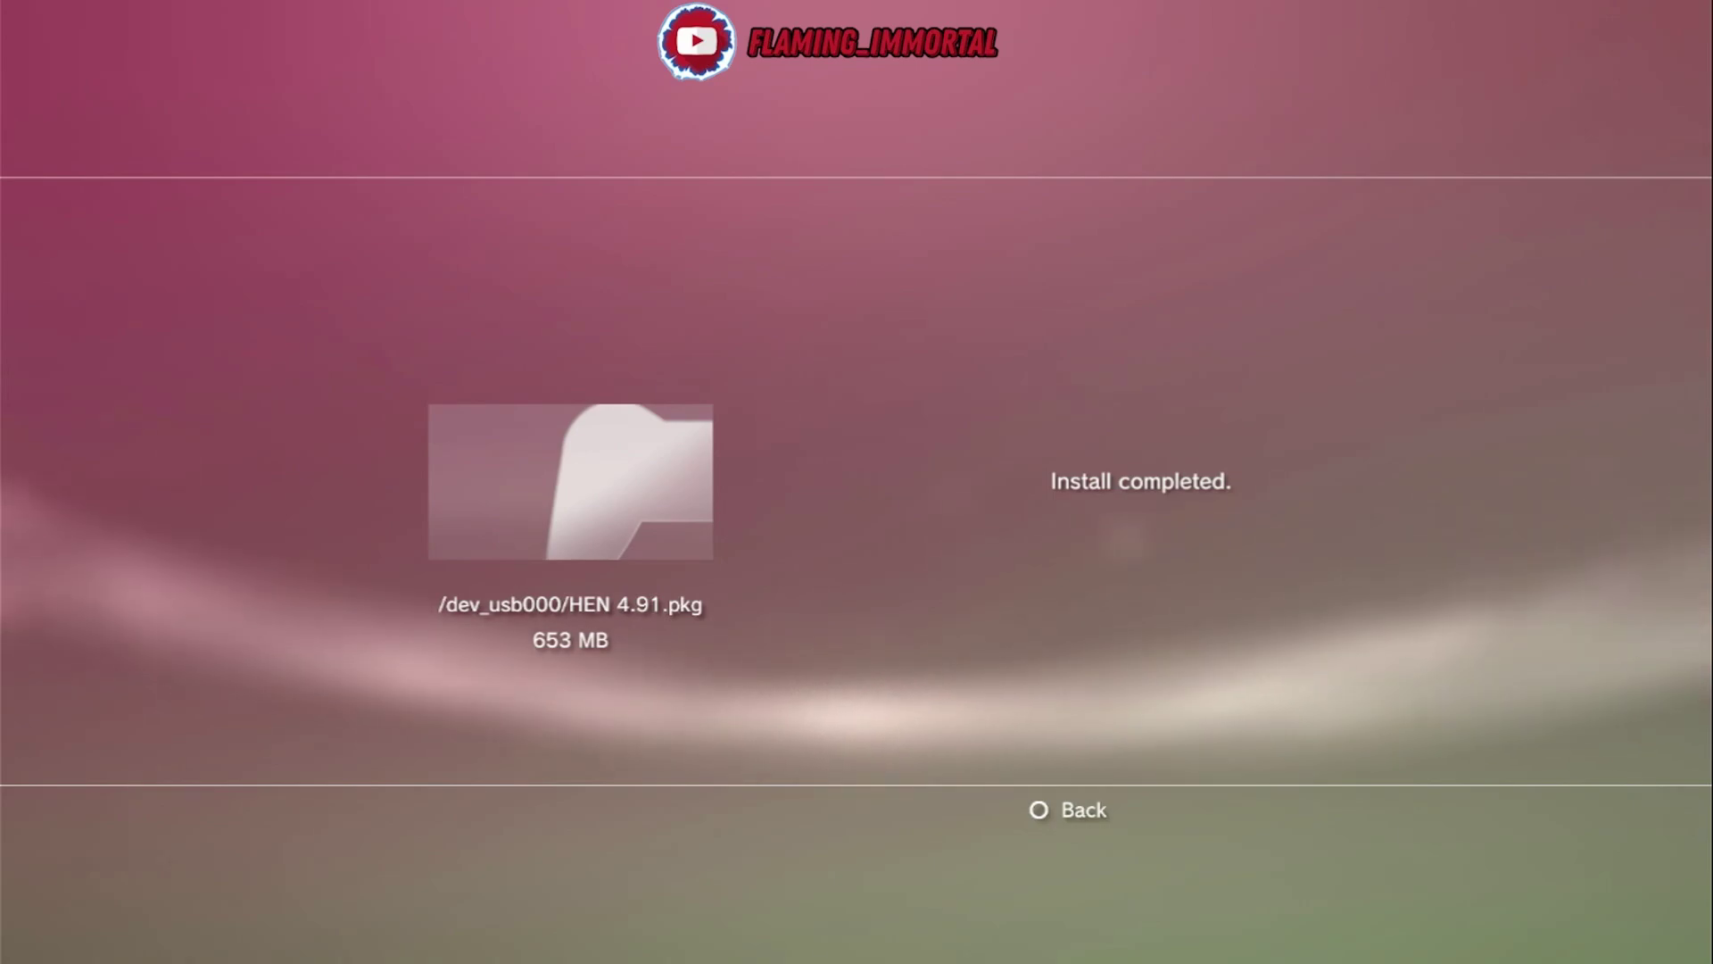
key(Escape)
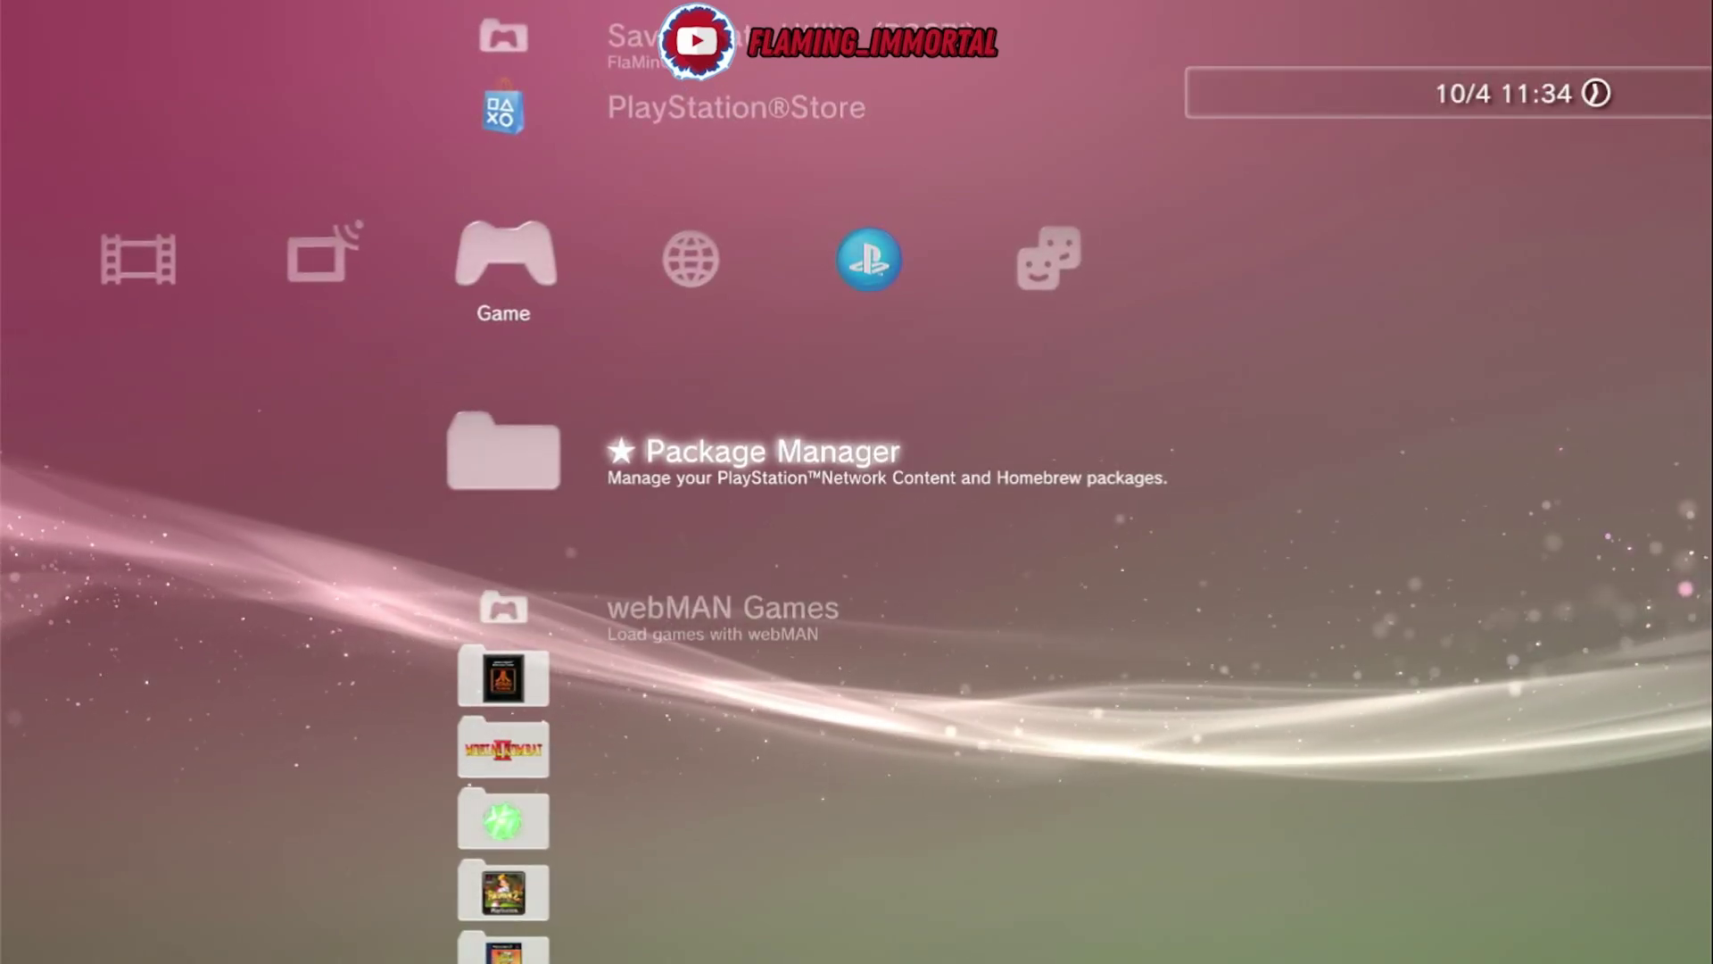
Look through the Game column's entries from PlayStation Store down to the game folders
key(Down)
key(Up)
key(Up)
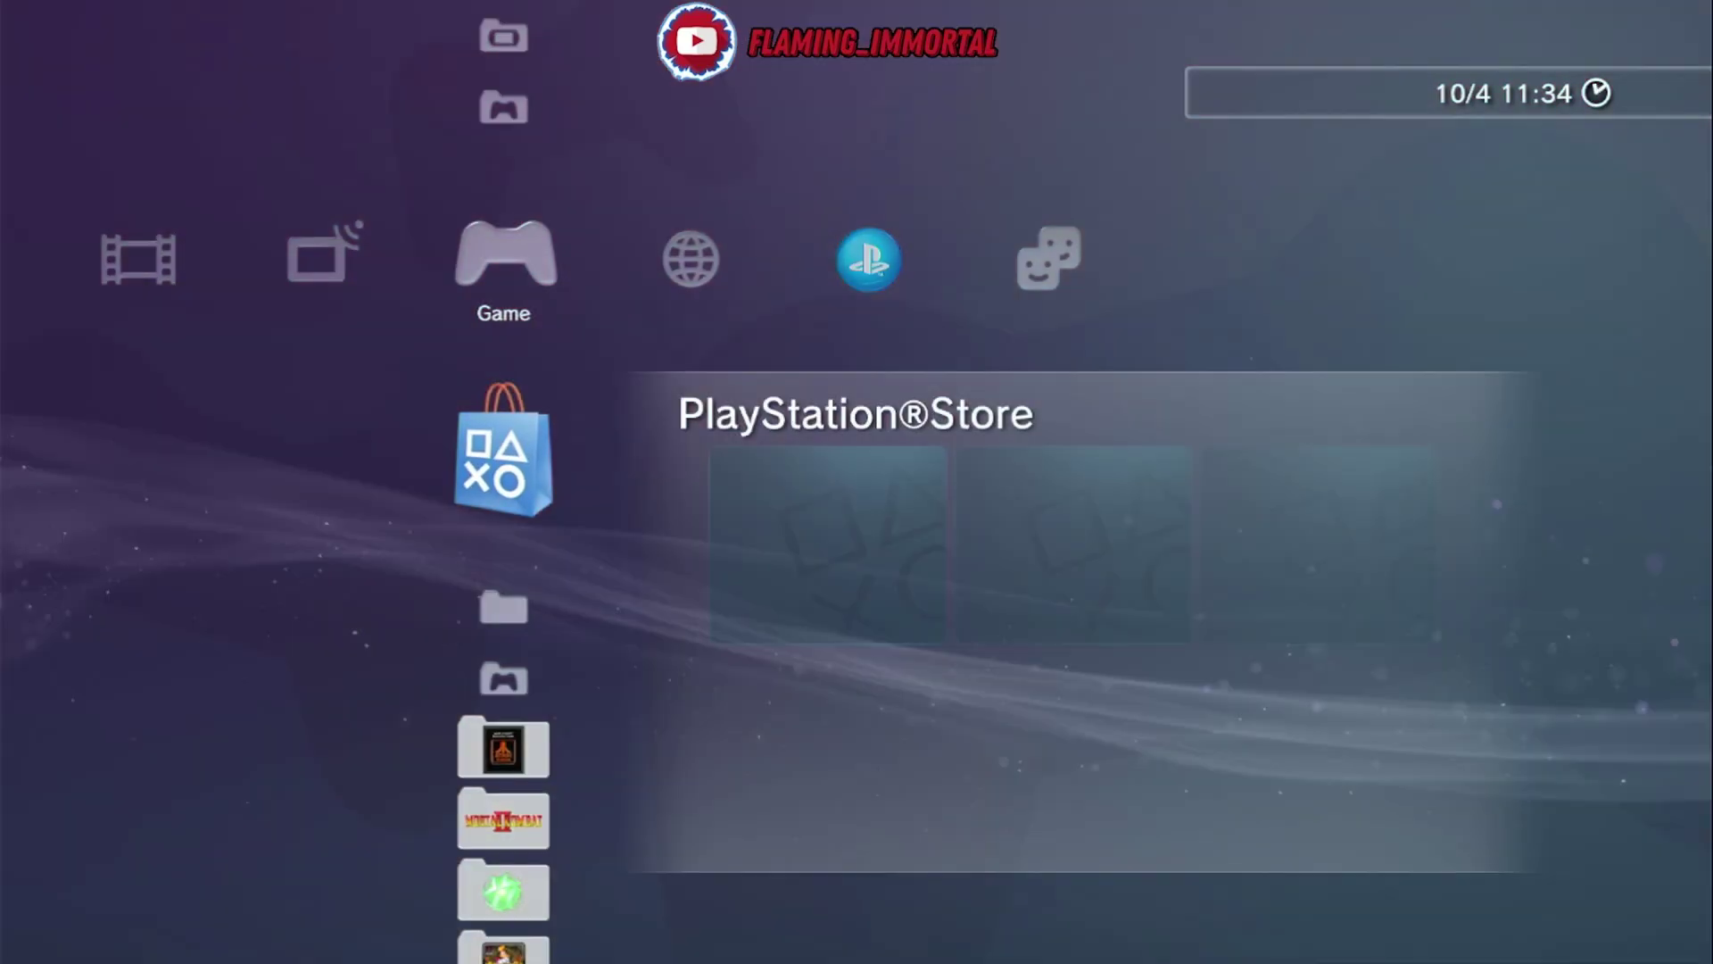
key(Down)
key(Down)
key(Down)
key(Down)
key(Down)
key(Down)
key(Down)
key(Down)
key(Up)
key(Up)
key(Up)
key(Up)
key(Up)
key(Up)
key(Up)
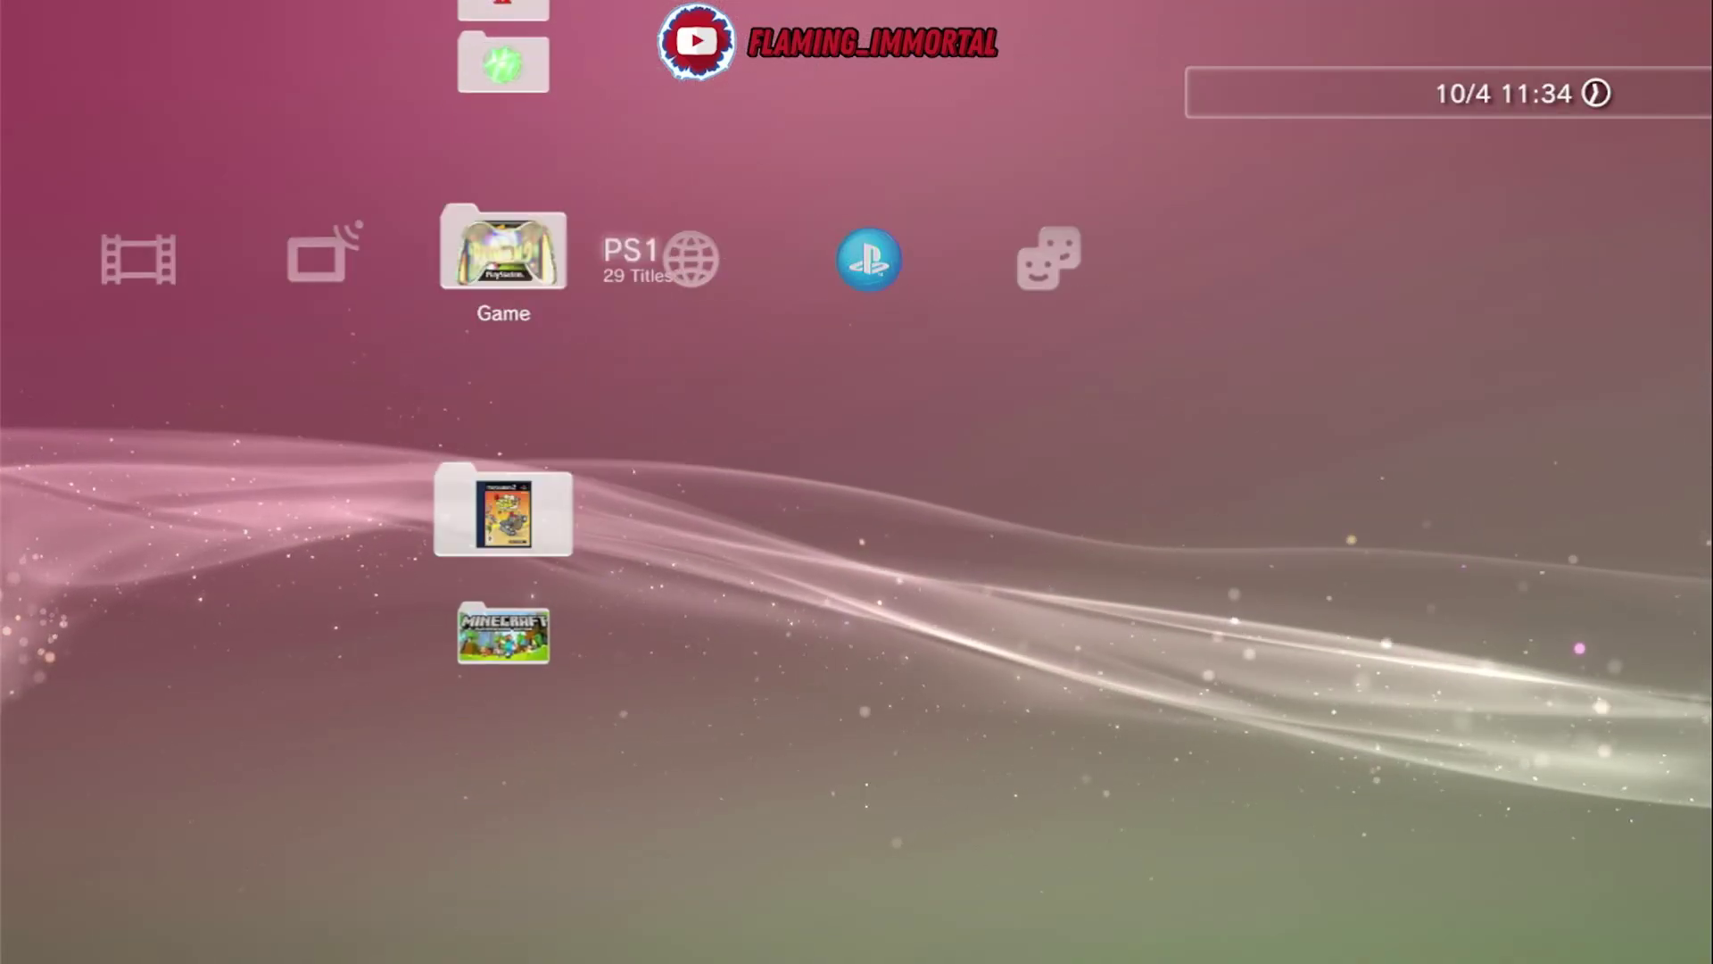
Perform a Quick Restart of the console from Hybrid Firmware Tools in the Network column
key(Right)
key(Up)
key(Up)
key(Up)
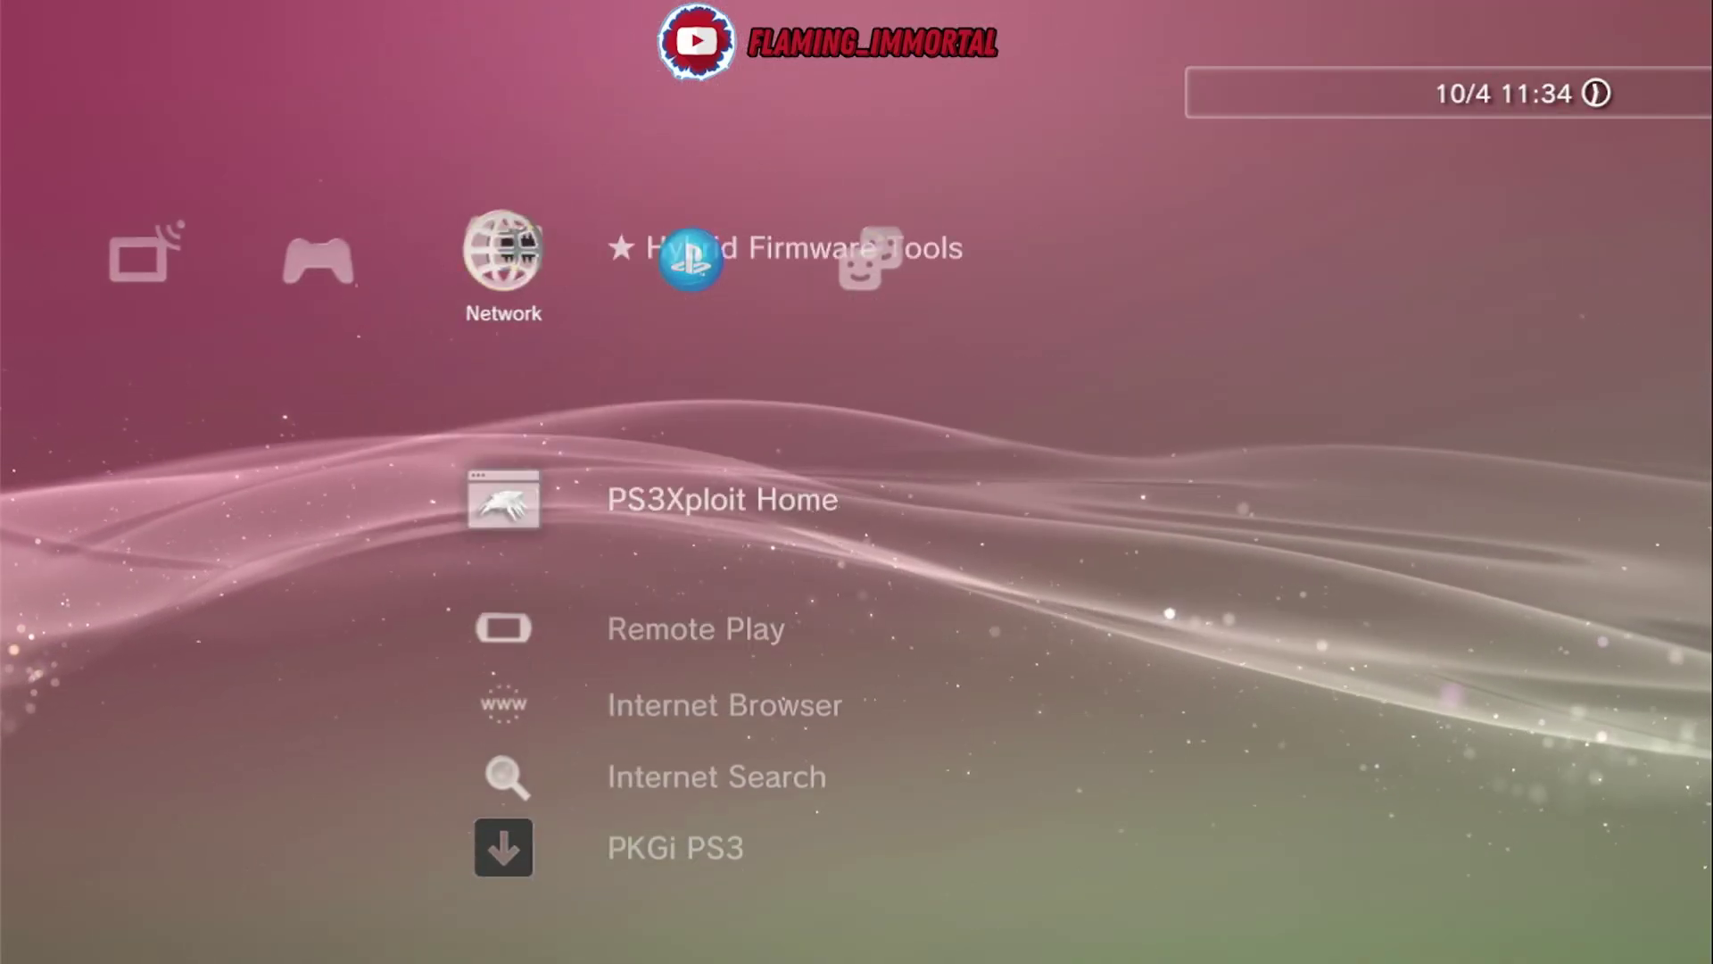
key(Return)
key(Return)
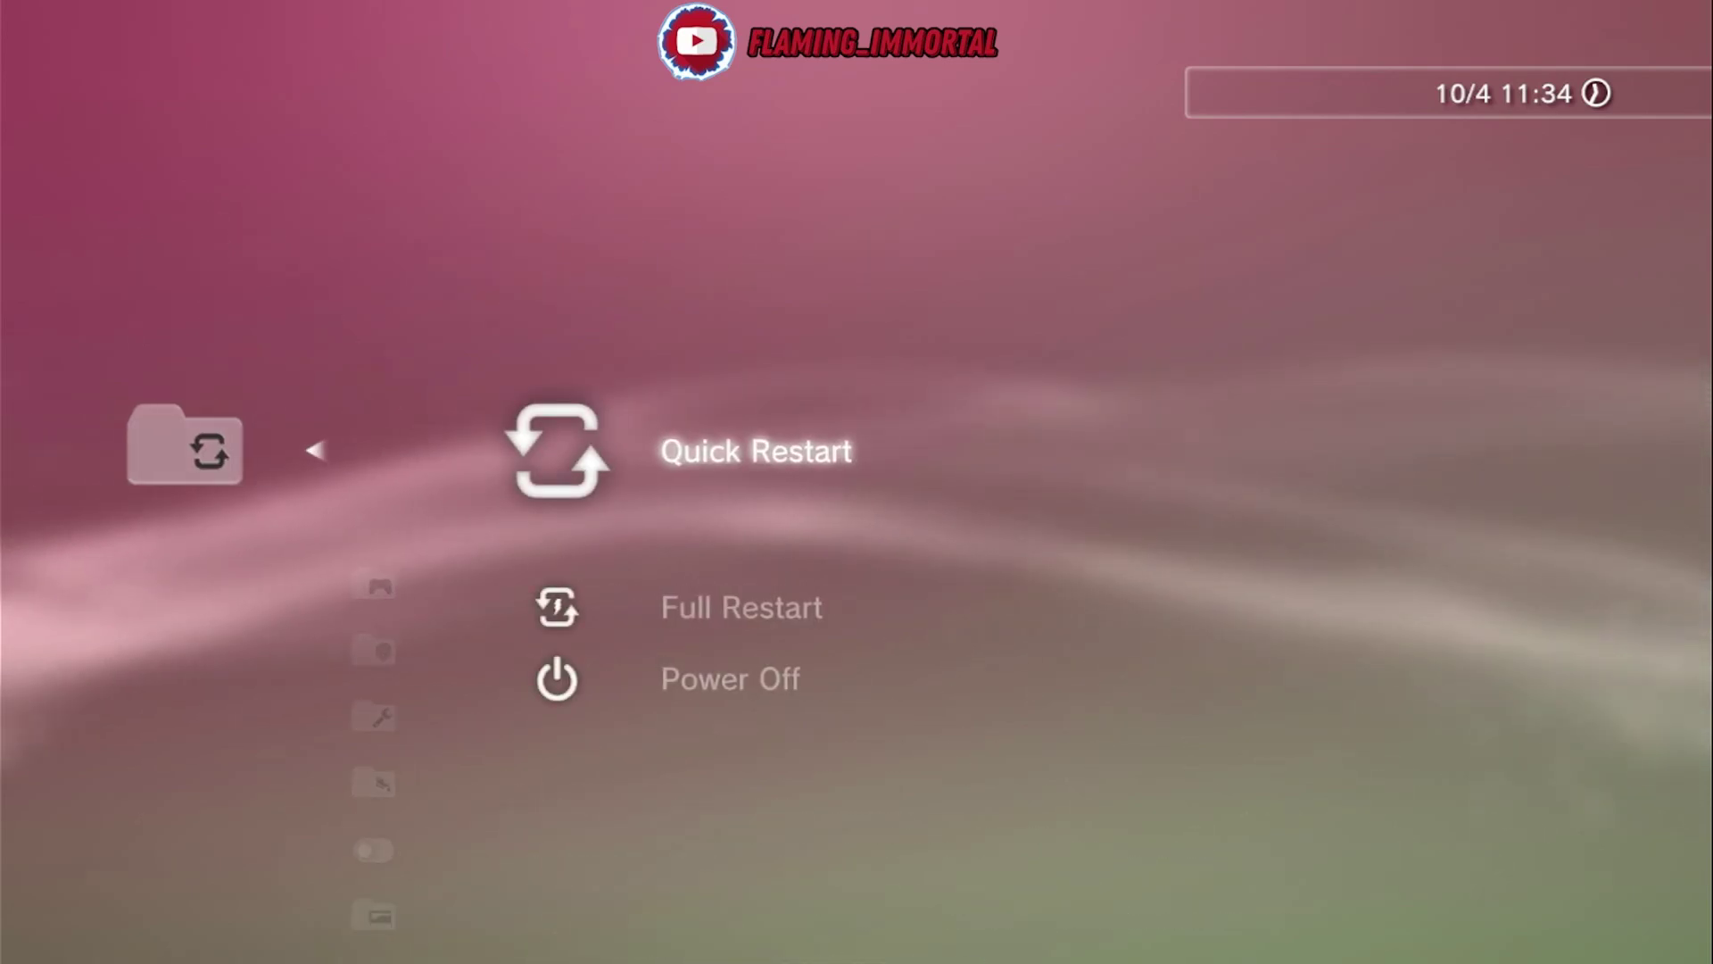
key(Return)
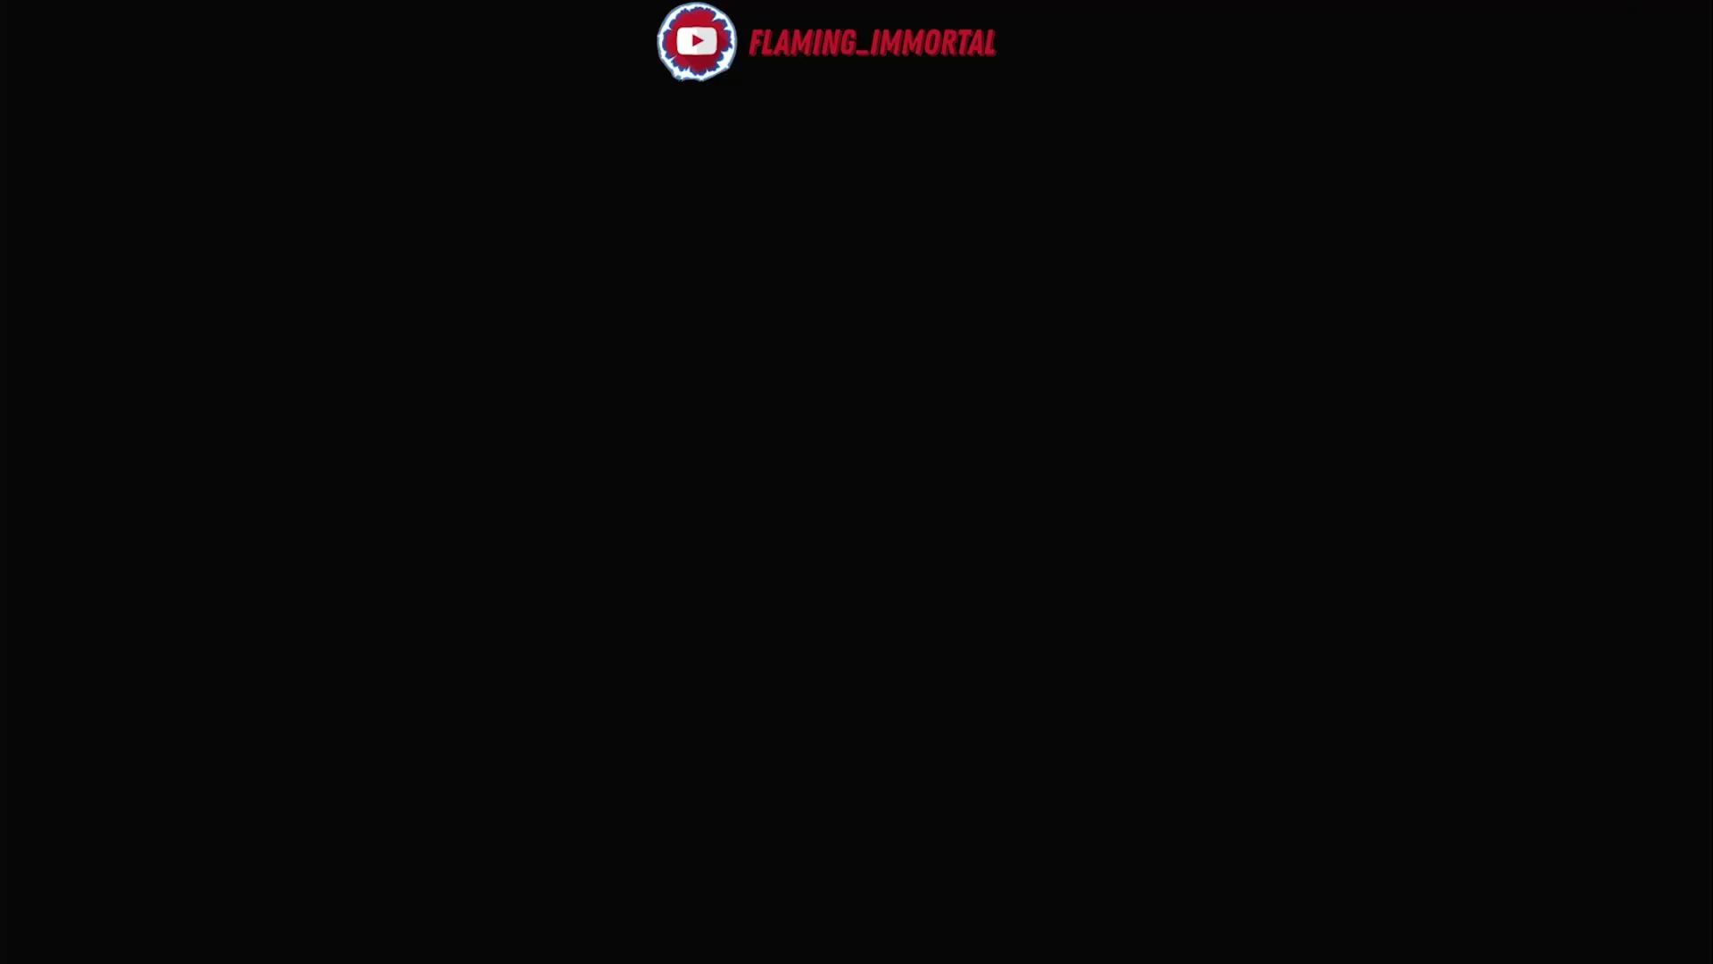